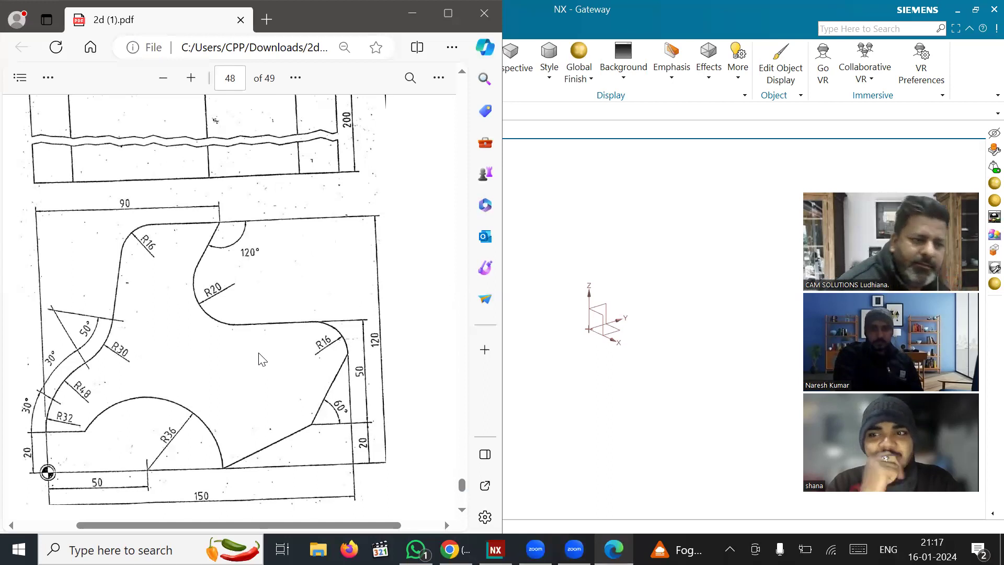
- Switch from the PDF drawing to NX and start the Modeling application for model4.prt
{"action": "scroll", "coordinate": [260, 359], "scroll_direction": "down", "scroll_amount": 1}
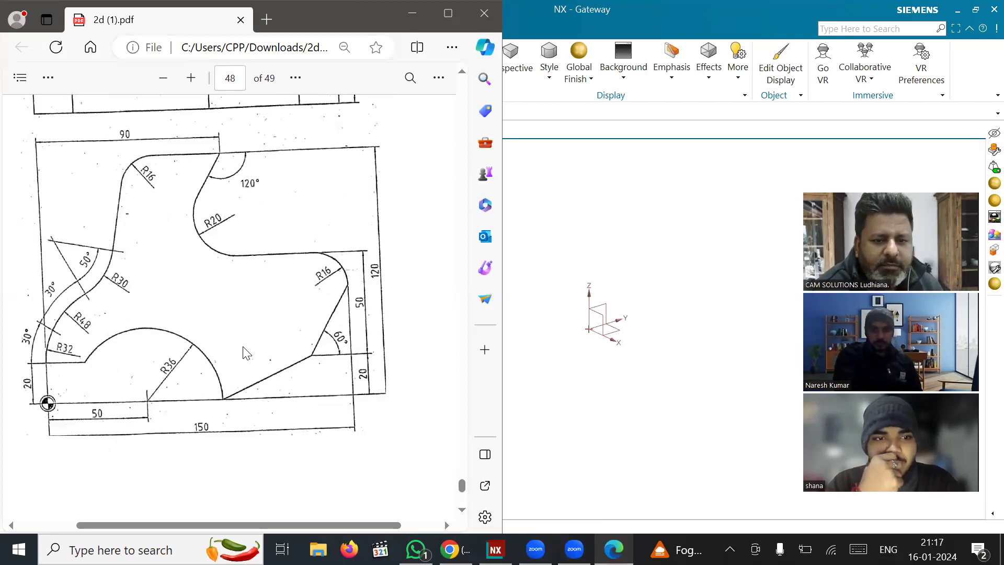
{"action": "scroll", "coordinate": [239, 368], "scroll_direction": "up", "scroll_amount": 3, "text": "ctrl"}
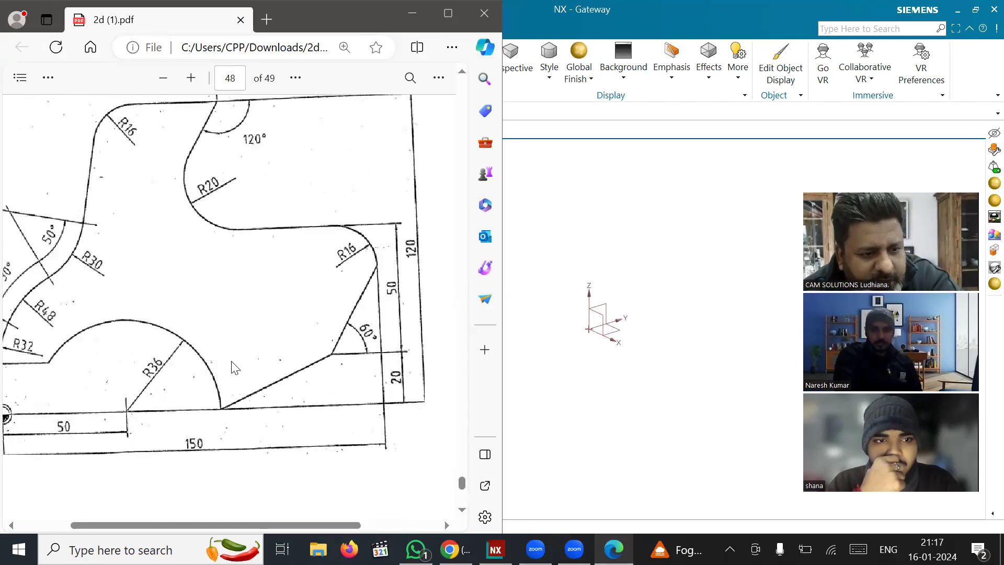
{"action": "scroll", "coordinate": [232, 375], "scroll_direction": "down", "scroll_amount": 3, "text": "ctrl"}
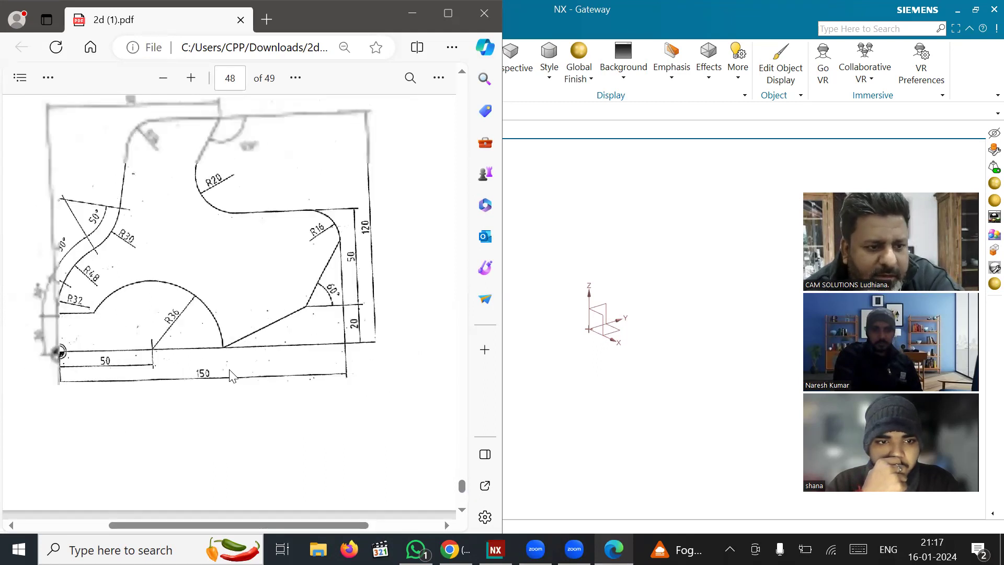
{"action": "scroll", "coordinate": [97, 344], "scroll_direction": "up", "scroll_amount": 1, "text": "ctrl"}
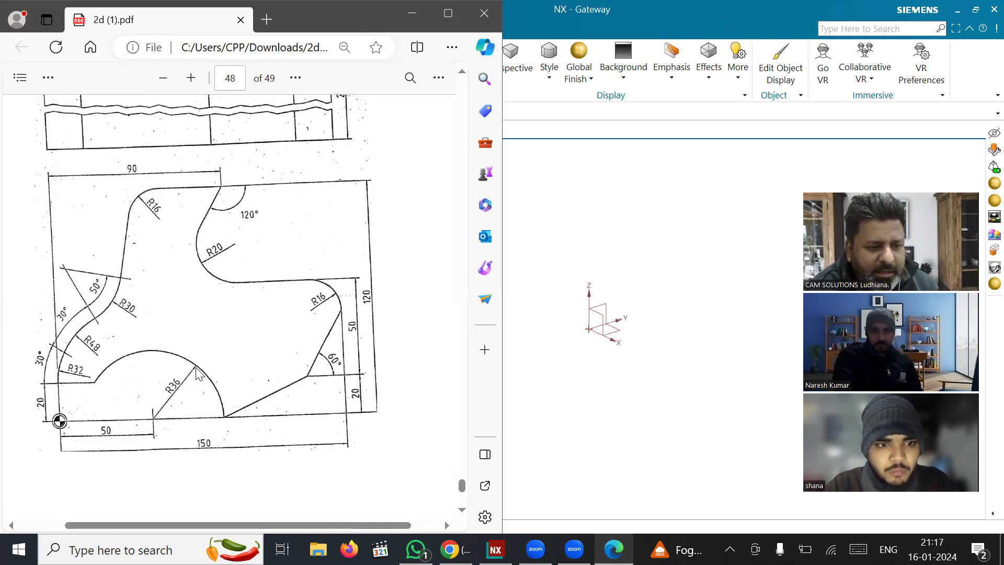
{"action": "left_click", "coordinate": [549, 365]}
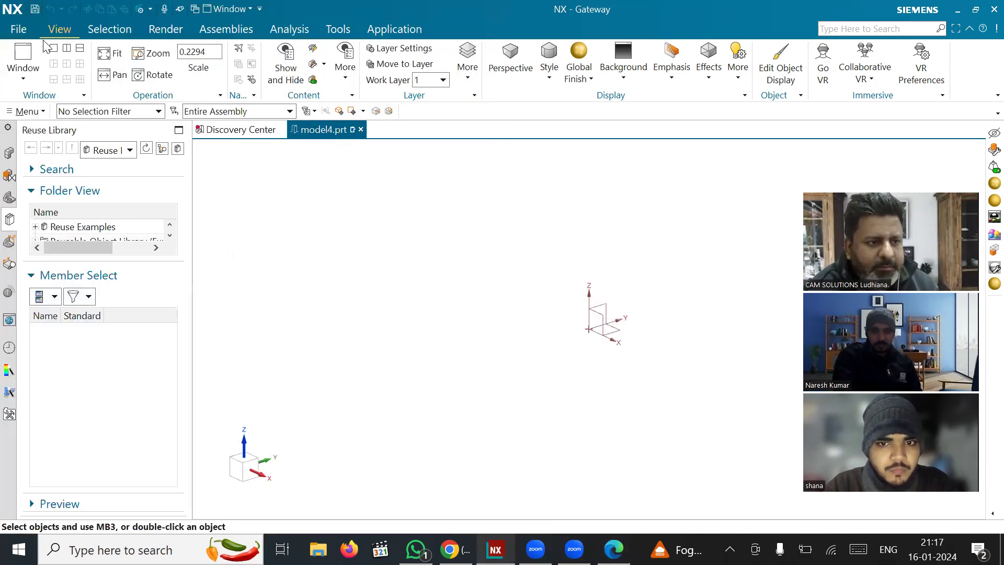
{"action": "left_click", "coordinate": [24, 30]}
{"action": "left_click", "coordinate": [575, 205]}
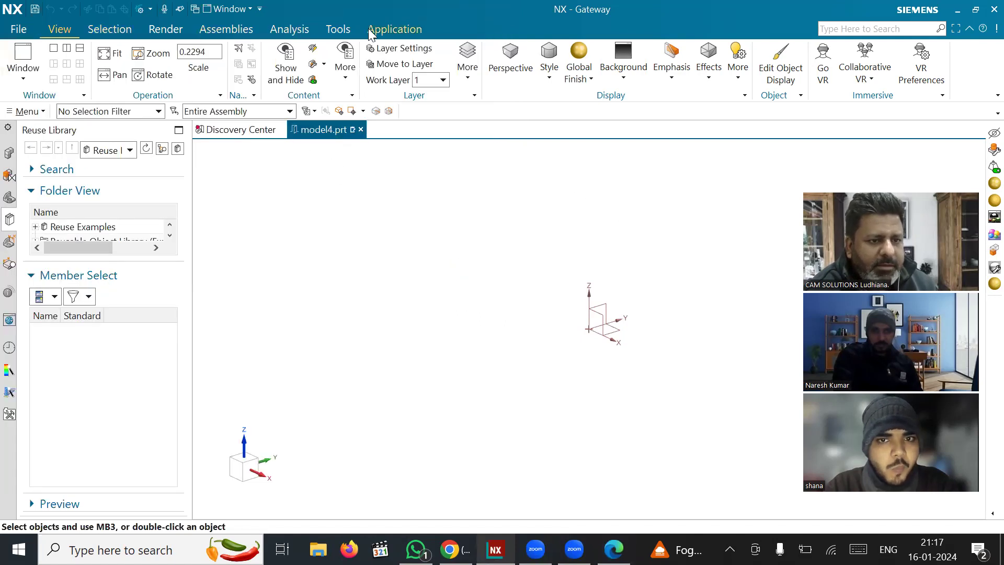
{"action": "left_click", "coordinate": [394, 29]}
{"action": "left_click", "coordinate": [26, 78]}
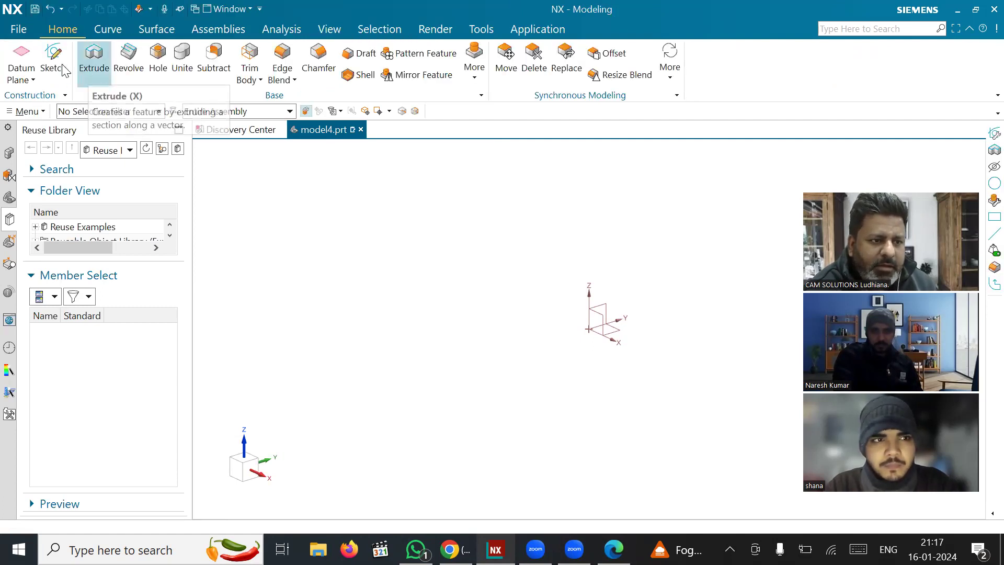
- Create a new sketch on the Right principal plane and move the Profile dialog clear of the ribbon
{"action": "left_click", "coordinate": [55, 62]}
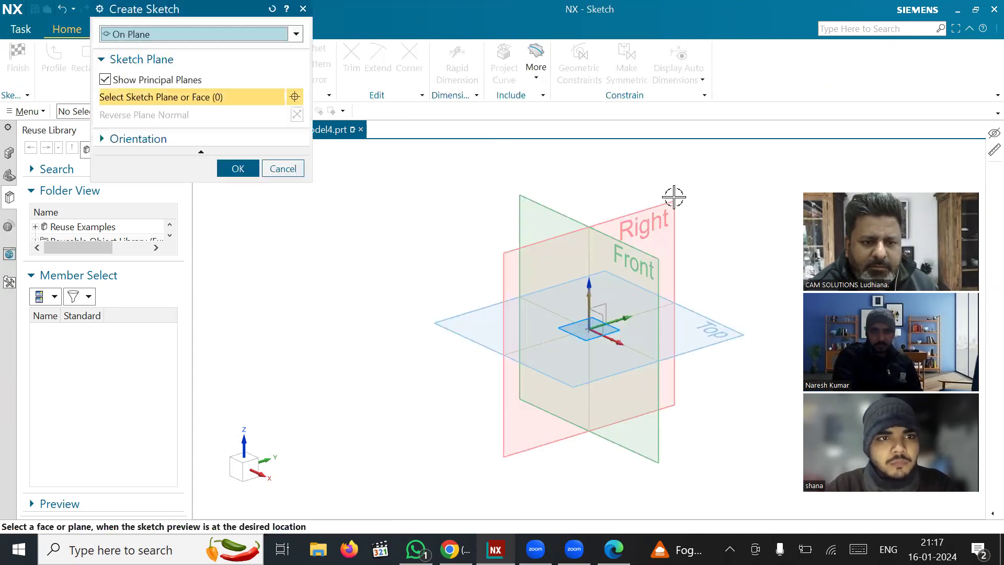
{"action": "left_click", "coordinate": [672, 200]}
{"action": "left_click", "coordinate": [234, 169]}
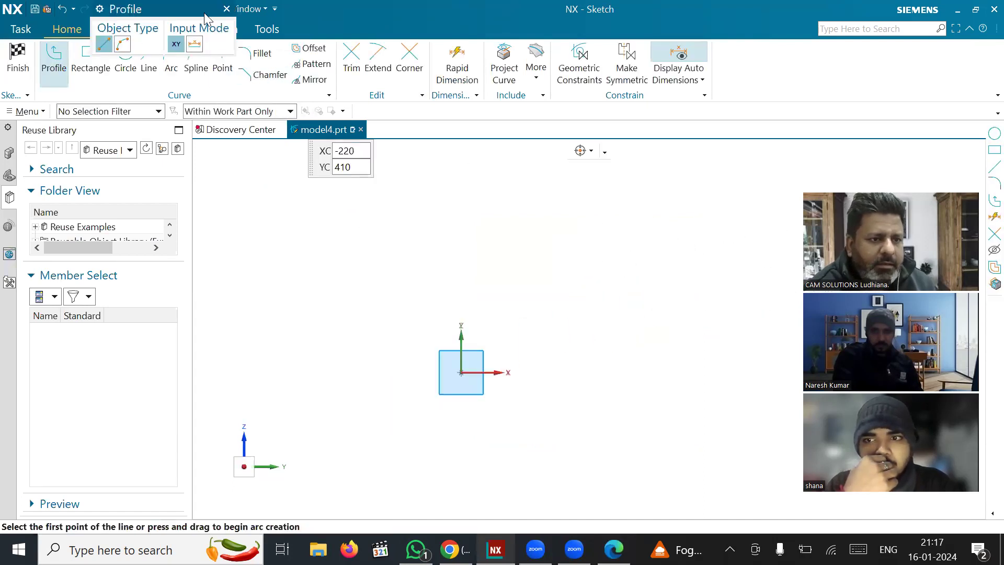
{"action": "left_click_drag", "start_coordinate": [204, 12], "coordinate": [289, 158]}
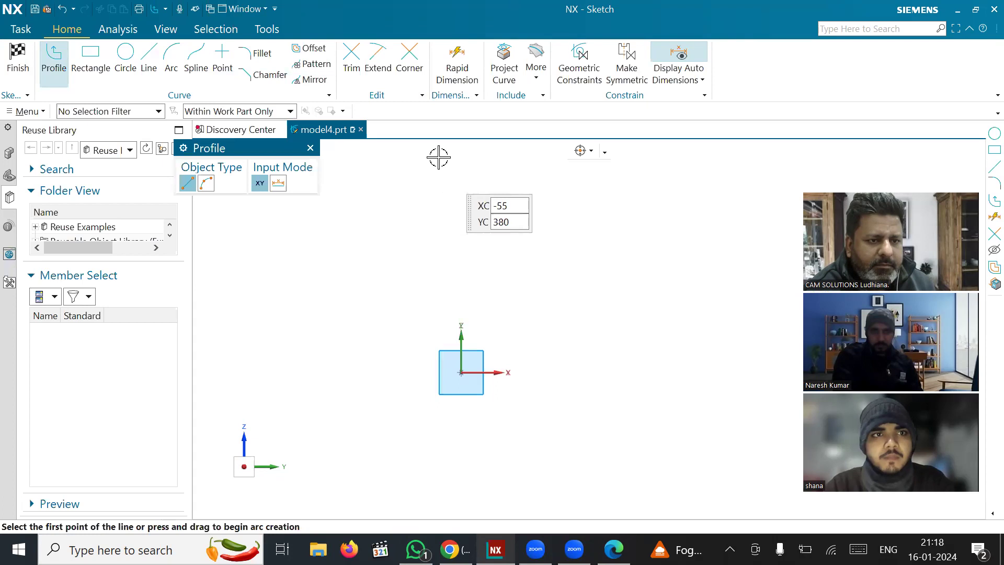
- Sketch a circle about 166 mm in diameter, centred about 185 mm to the right of and 130 mm above the origin
{"action": "left_click", "coordinate": [125, 57]}
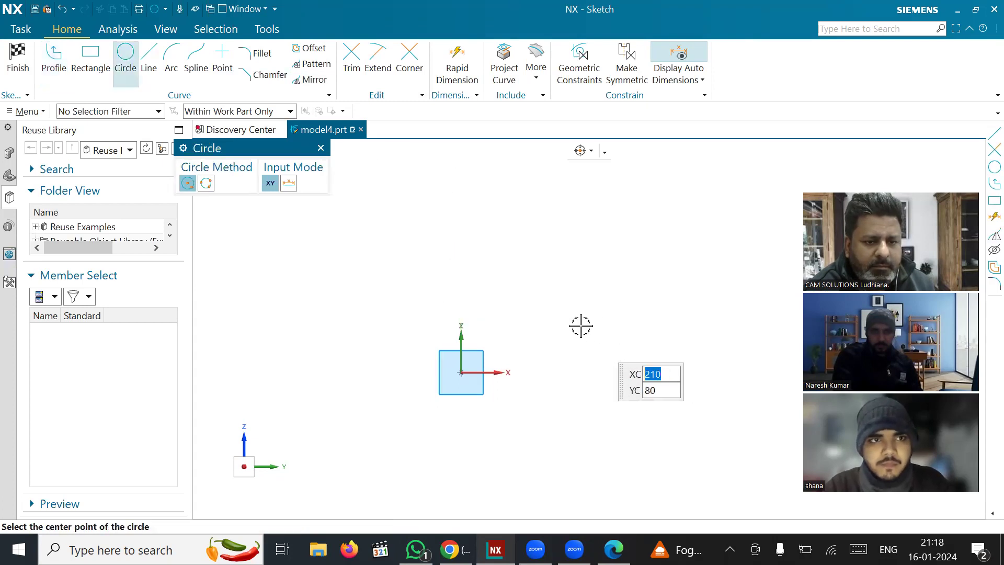
{"action": "left_click", "coordinate": [566, 299]}
{"action": "left_click", "coordinate": [549, 343]}
{"action": "key", "text": "Escape"}
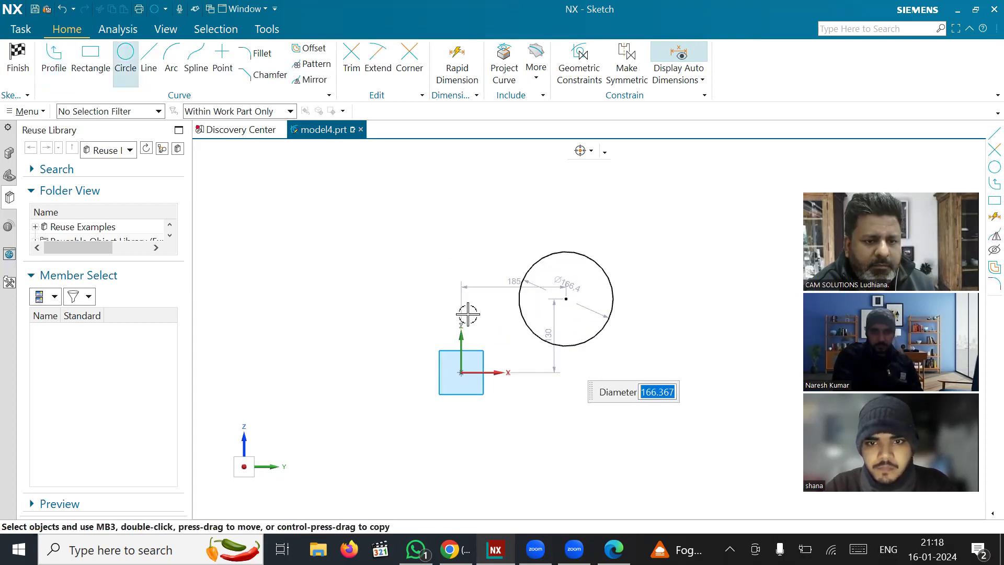
- Set the horizontal distance from the sketch origin to the circle's centre to 50 mm
{"action": "scroll", "coordinate": [573, 347], "scroll_direction": "down", "scroll_amount": 2}
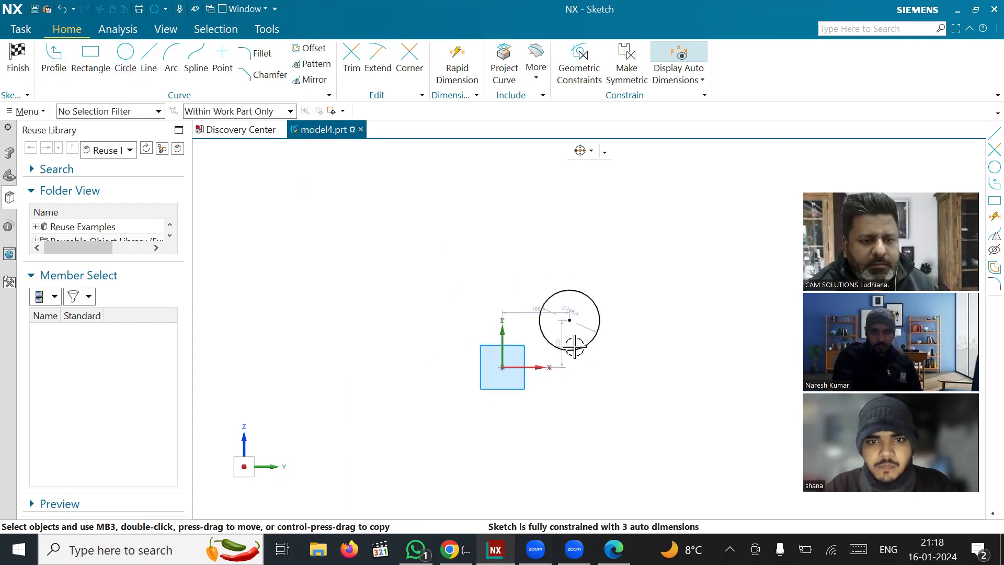
{"action": "scroll", "coordinate": [572, 337], "scroll_direction": "up", "scroll_amount": 3}
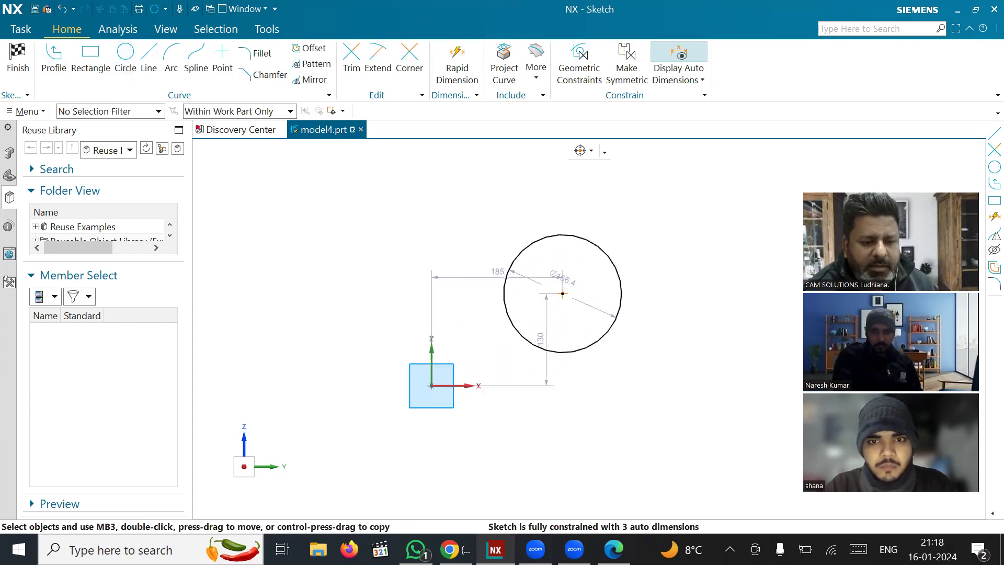
{"action": "key", "text": "alt+Tab"}
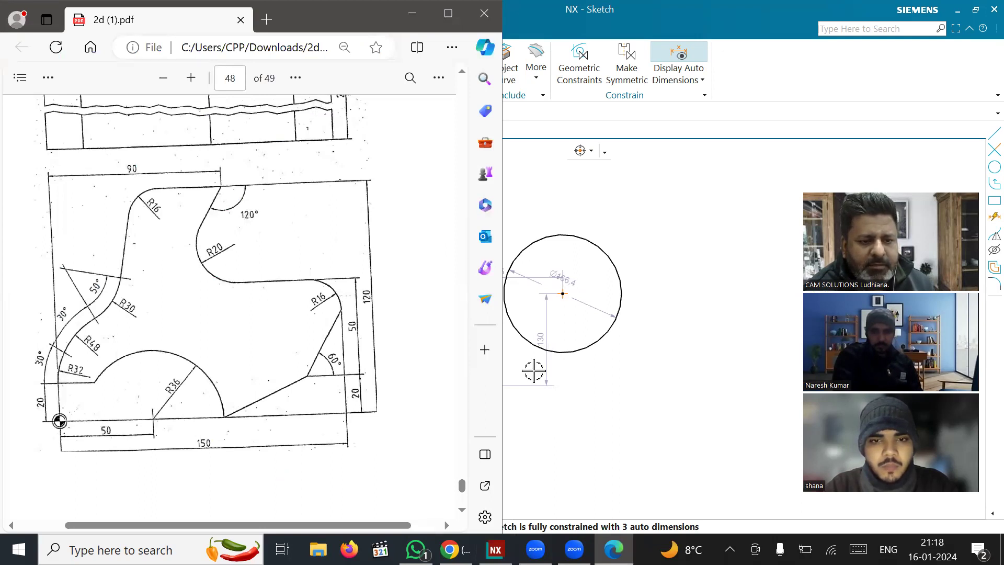
{"action": "key", "text": "alt+Tab"}
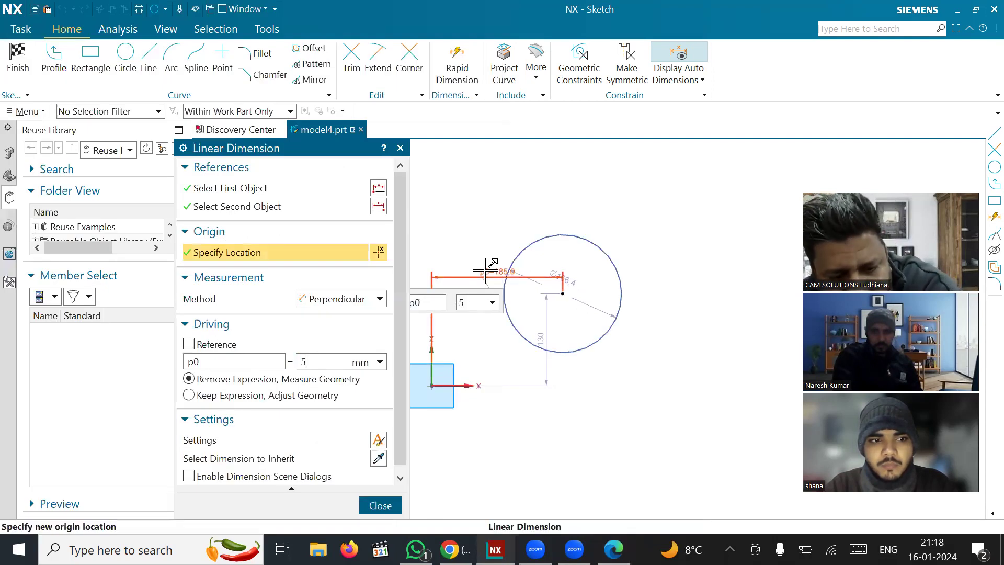
{"action": "key", "text": "Return"}
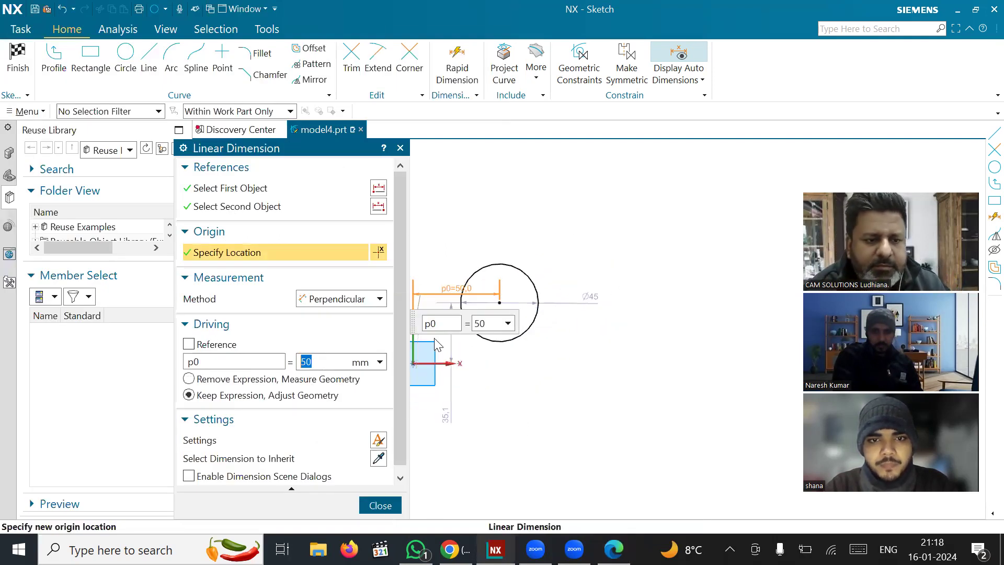
{"action": "left_click", "coordinate": [393, 508]}
- Move the vertical and diameter dimensions clear of the circle and set the circle's diameter to 36*2 mm
{"action": "left_click_drag", "start_coordinate": [448, 414], "coordinate": [707, 386]}
{"action": "left_click_drag", "start_coordinate": [594, 296], "coordinate": [589, 241]}
{"action": "double_click", "coordinate": [588, 241]}
{"action": "type", "text": "36"}
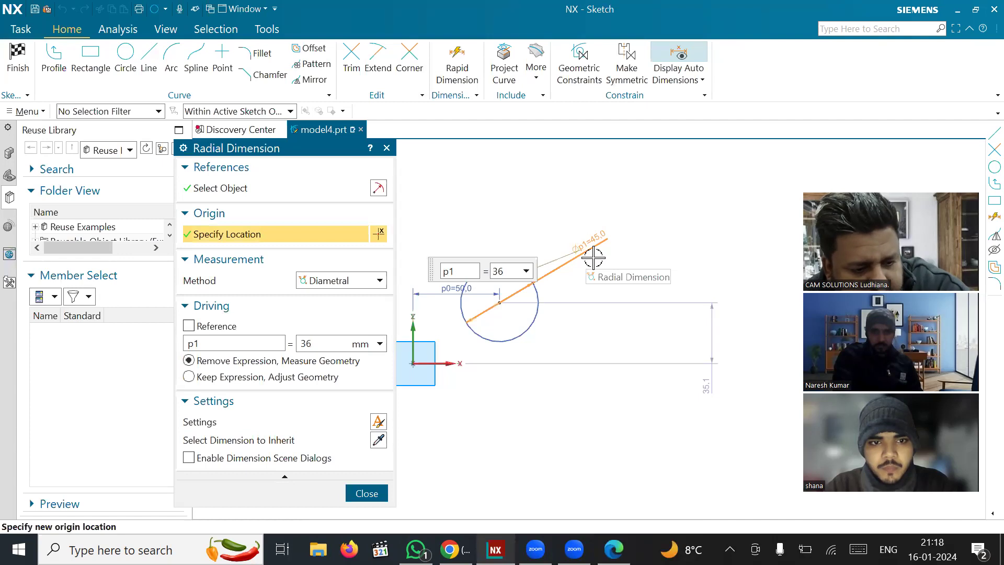
{"action": "type", "text": "*2"}
{"action": "key", "text": "Return"}
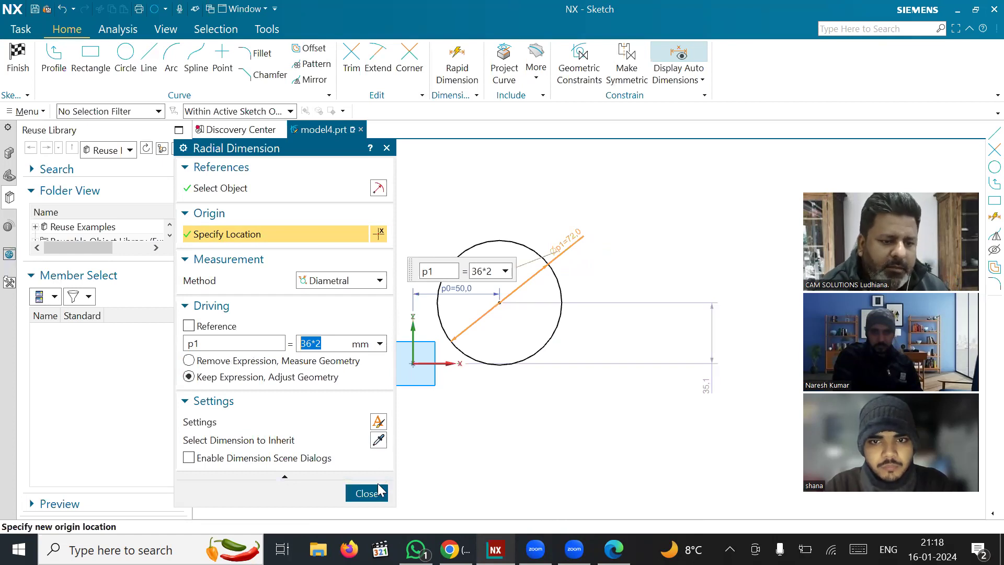
- Change the circle's dimension to the Radial method and set its radius to 36 mm
{"action": "left_click", "coordinate": [355, 281]}
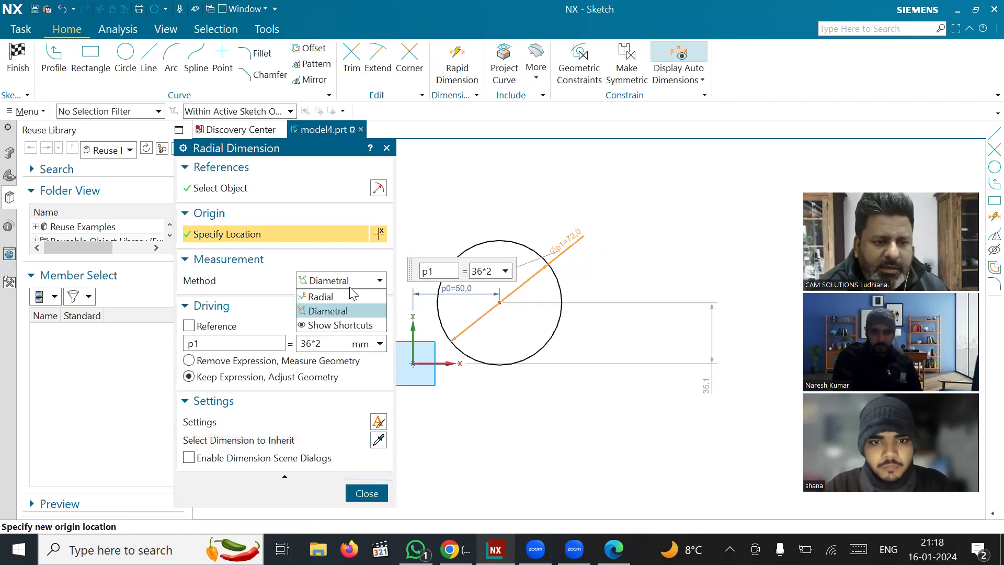
{"action": "left_click", "coordinate": [318, 293]}
{"action": "left_click", "coordinate": [358, 496]}
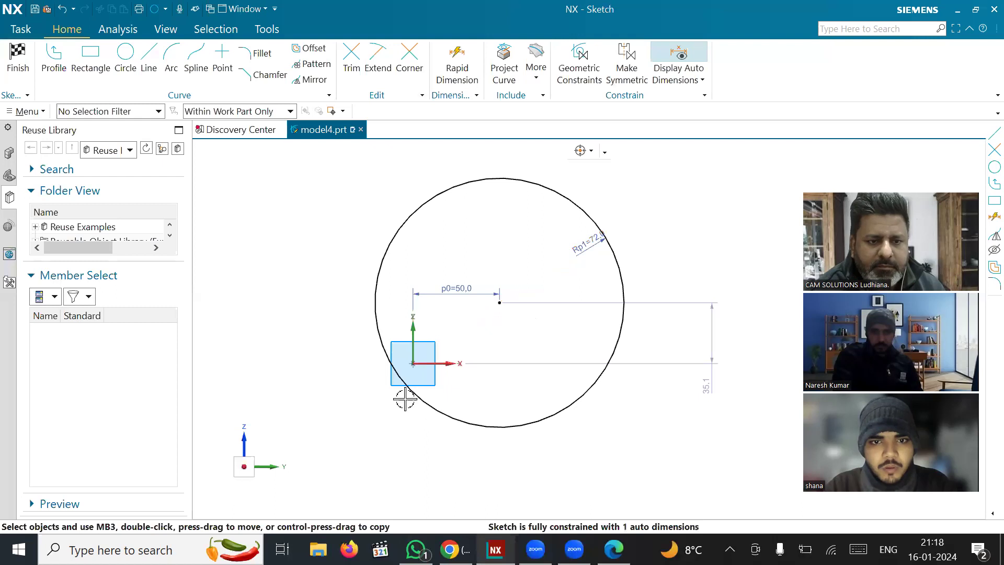
{"action": "double_click", "coordinate": [583, 246]}
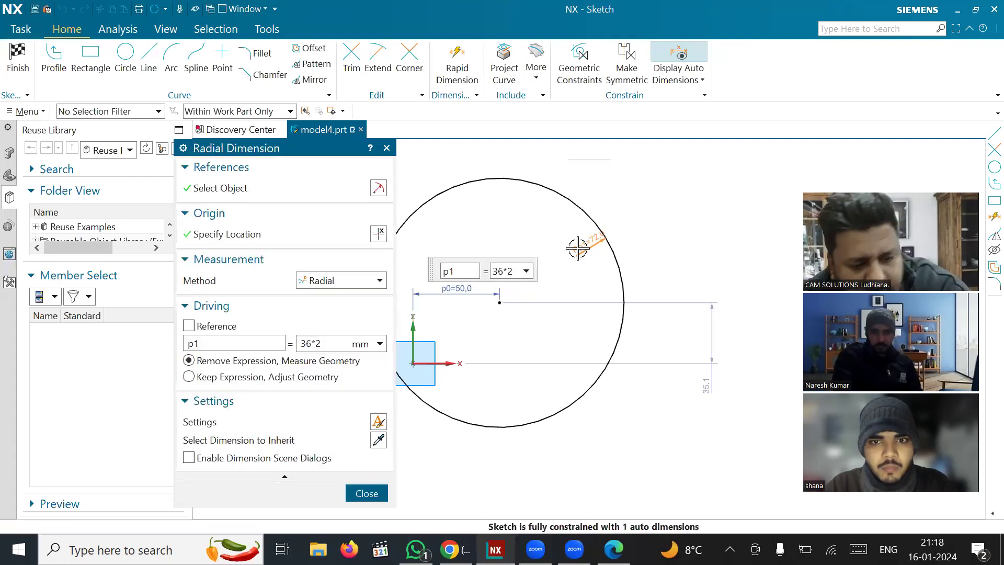
{"action": "type", "text": "3"}
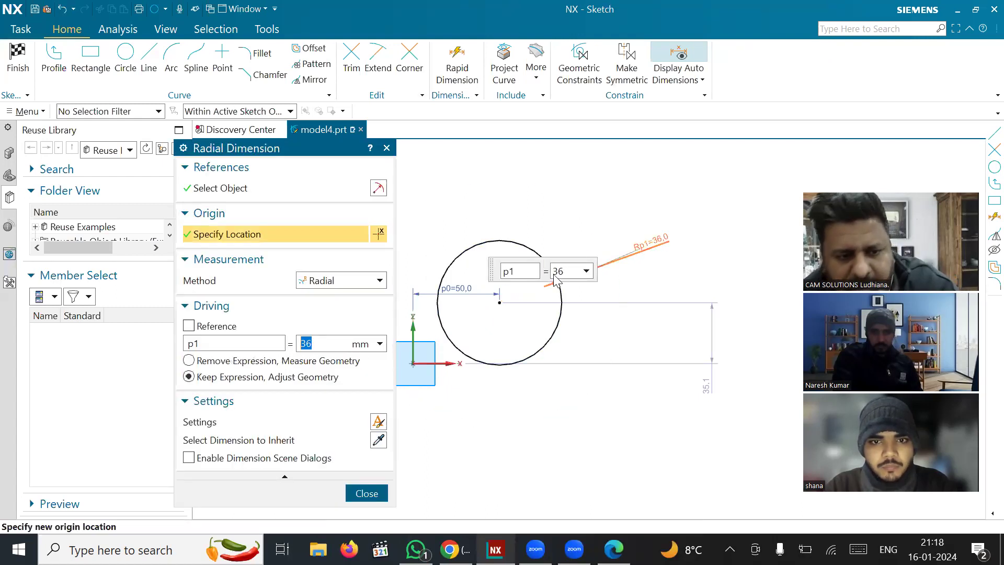
{"action": "left_click", "coordinate": [384, 496]}
- Constrain the circle's centre point to lie on the sketch's horizontal axis
{"action": "scroll", "coordinate": [475, 454], "scroll_direction": "up", "scroll_amount": 1}
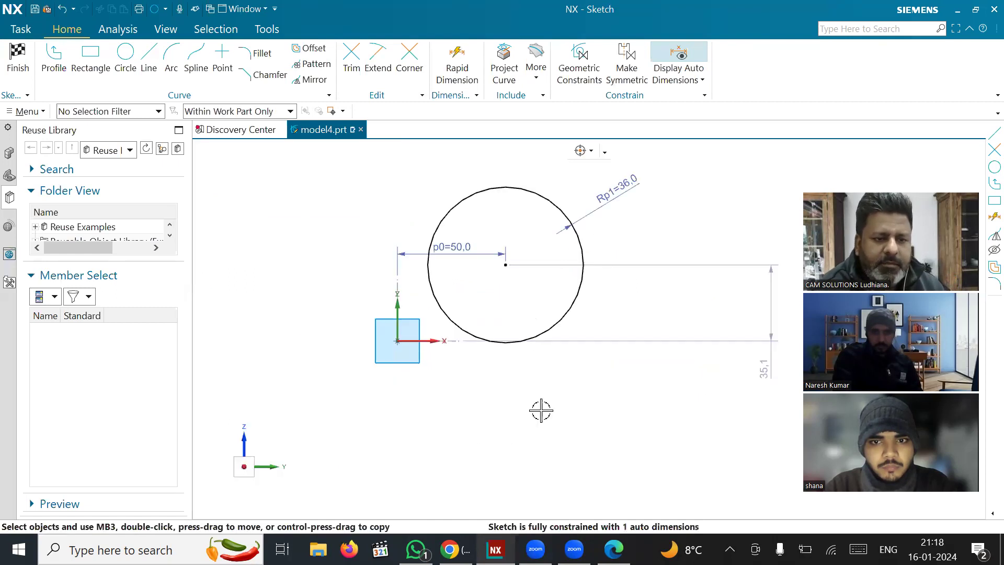
{"action": "left_click", "coordinate": [505, 266]}
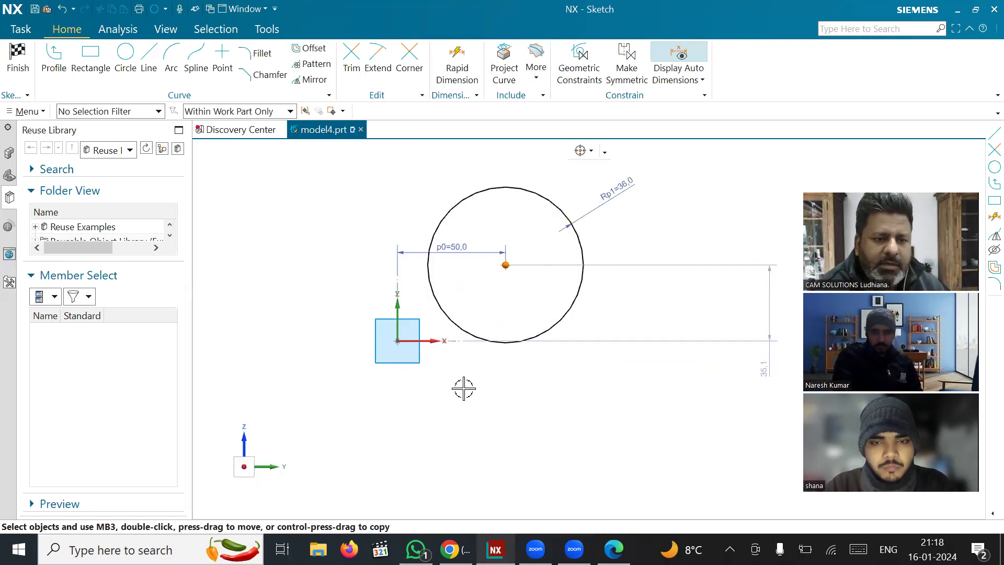
{"action": "left_click", "coordinate": [428, 341]}
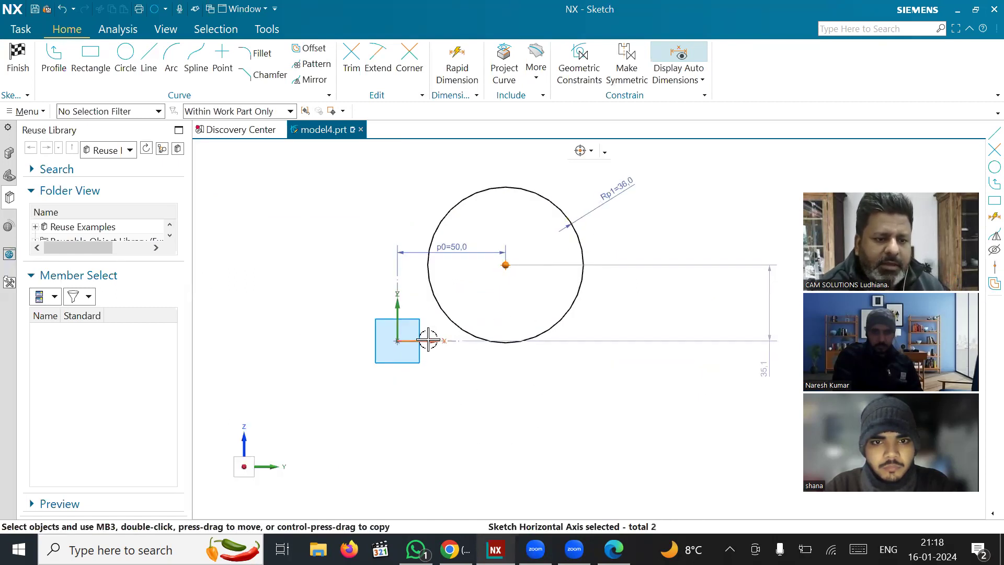
{"action": "left_click", "coordinate": [450, 321]}
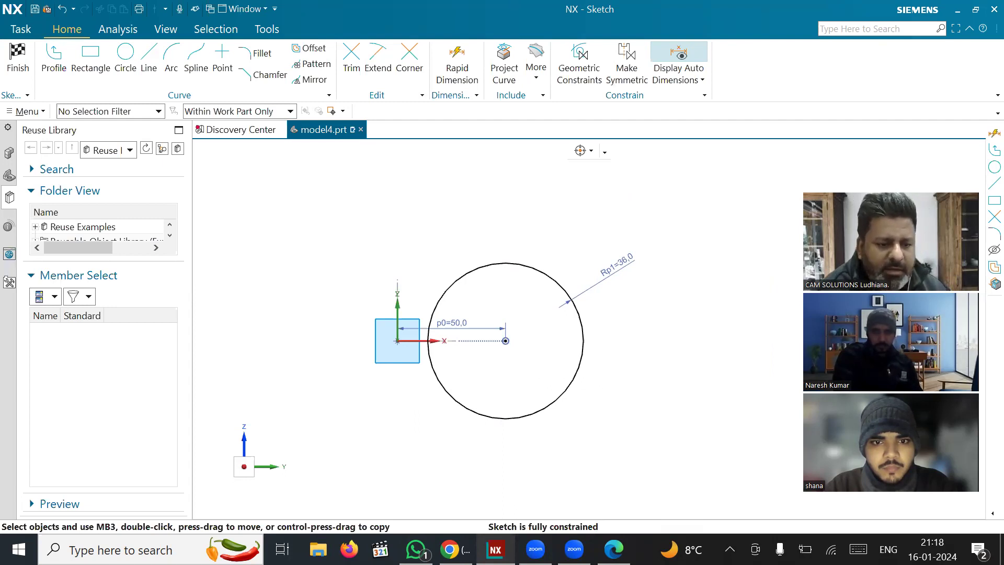
- Sketch a horizontal line about 61 mm long, about 20 mm above the origin, starting about 15 mm left of the vertical axis and ending inside the circle
{"action": "key", "text": "super+d"}
{"action": "key", "text": "super+d"}
{"action": "left_click", "coordinate": [614, 549]}
{"action": "key", "text": "alt+Tab"}
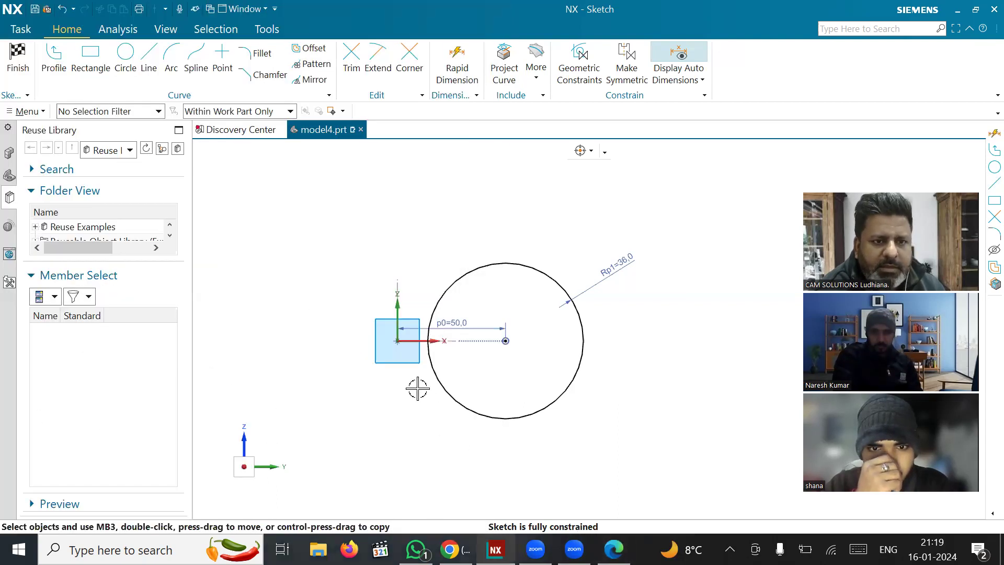
{"action": "scroll", "coordinate": [445, 335], "scroll_direction": "up", "scroll_amount": 1}
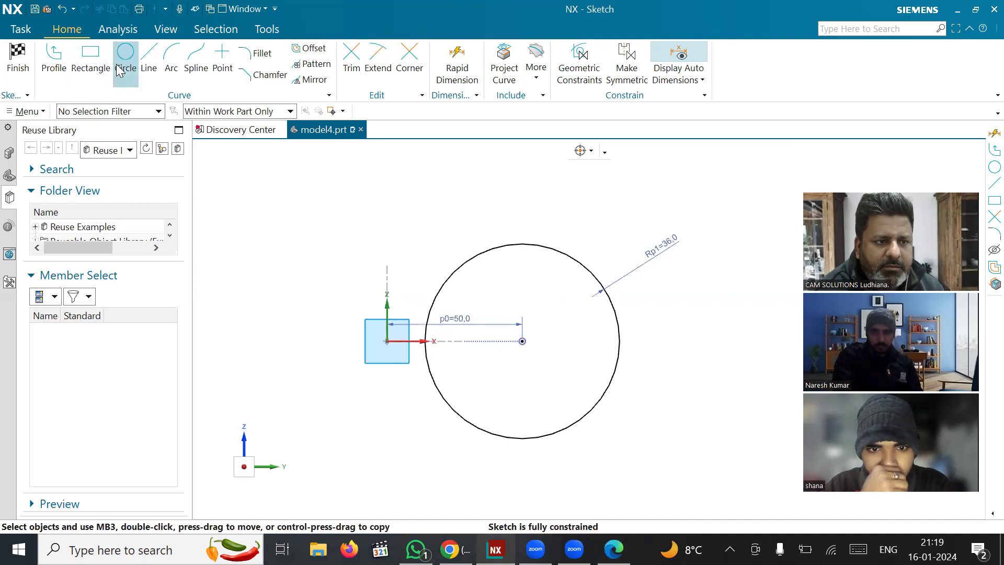
{"action": "left_click", "coordinate": [148, 60]}
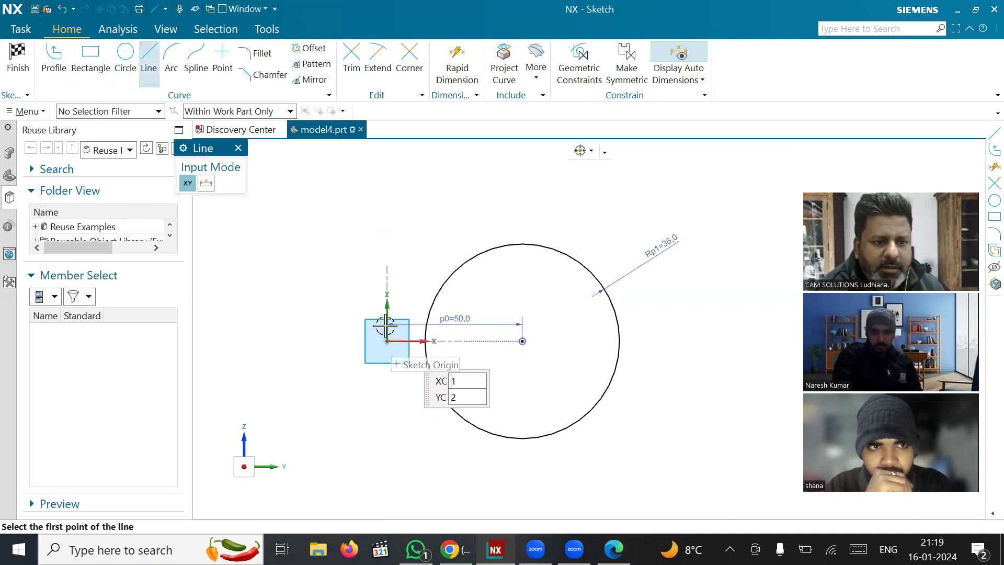
{"action": "left_click", "coordinate": [347, 287]}
{"action": "left_click", "coordinate": [511, 286]}
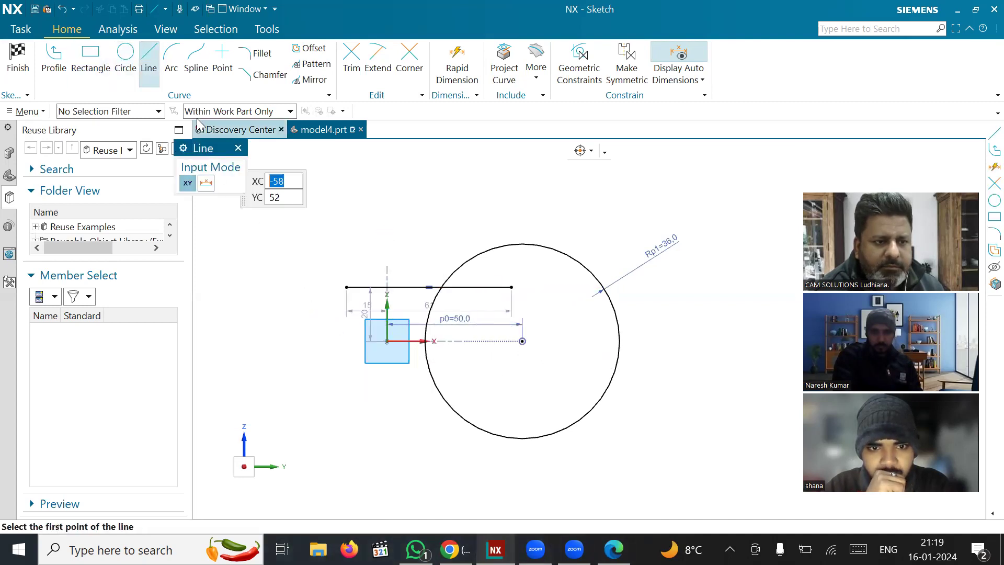
{"action": "key", "text": "Escape"}
{"action": "scroll", "coordinate": [342, 317], "scroll_direction": "up", "scroll_amount": 2}
{"action": "left_click", "coordinate": [352, 271]}
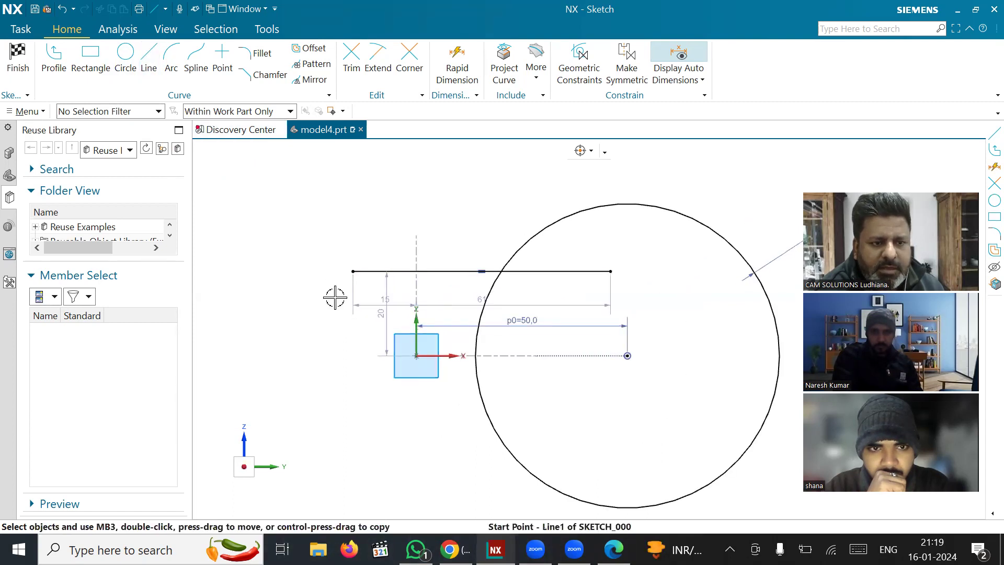
{"action": "left_click", "coordinate": [414, 333]}
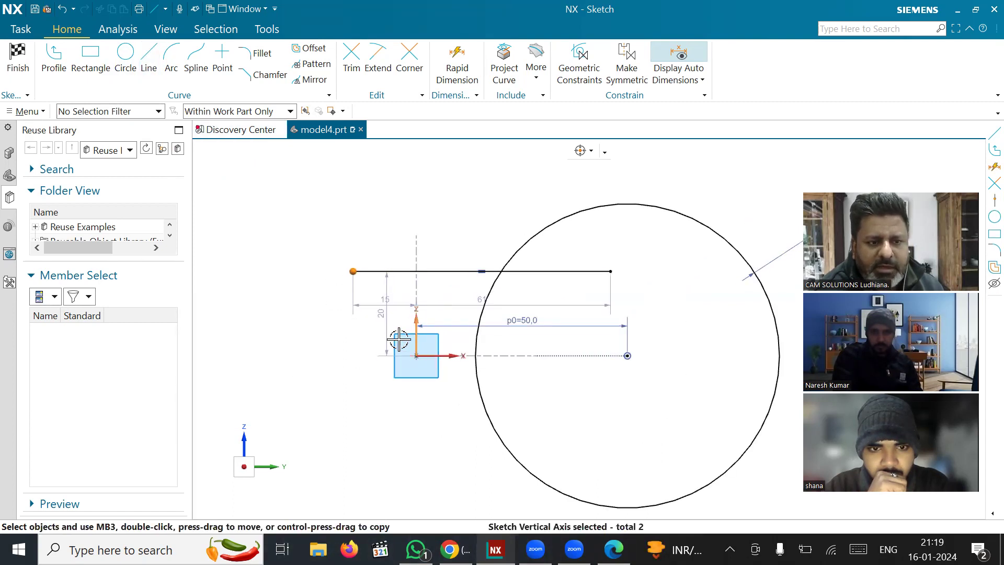
{"action": "left_click", "coordinate": [592, 152]}
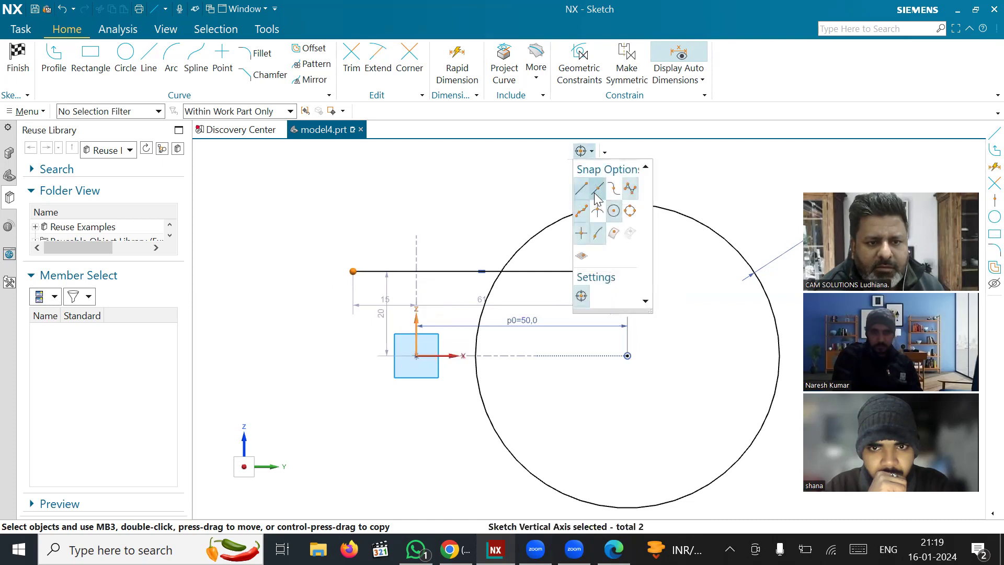
{"action": "key", "text": "Escape"}
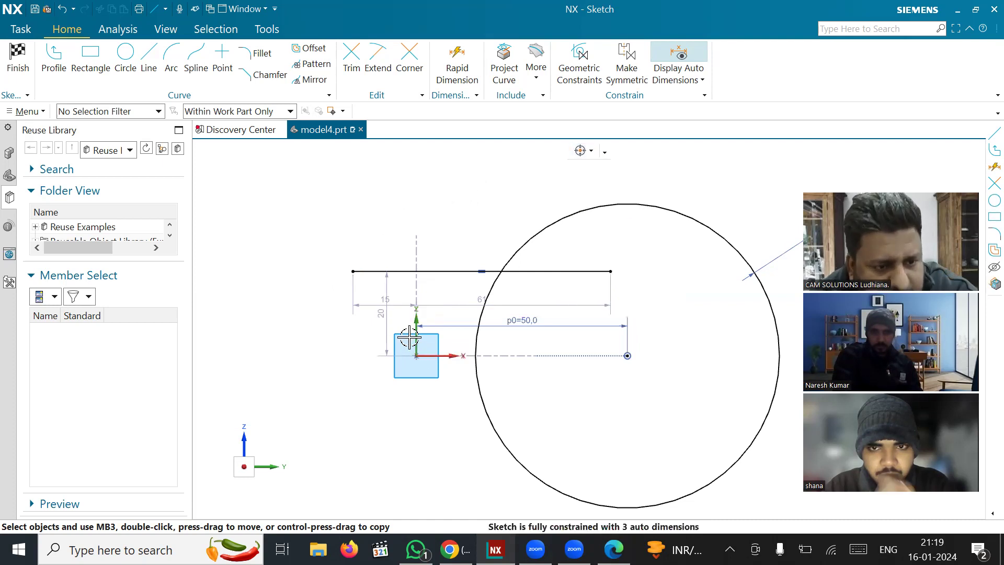
- Constrain the horizontal line's outer endpoint, the one outside the circle, to lie on the sketch's vertical axis
{"action": "left_click", "coordinate": [414, 321]}
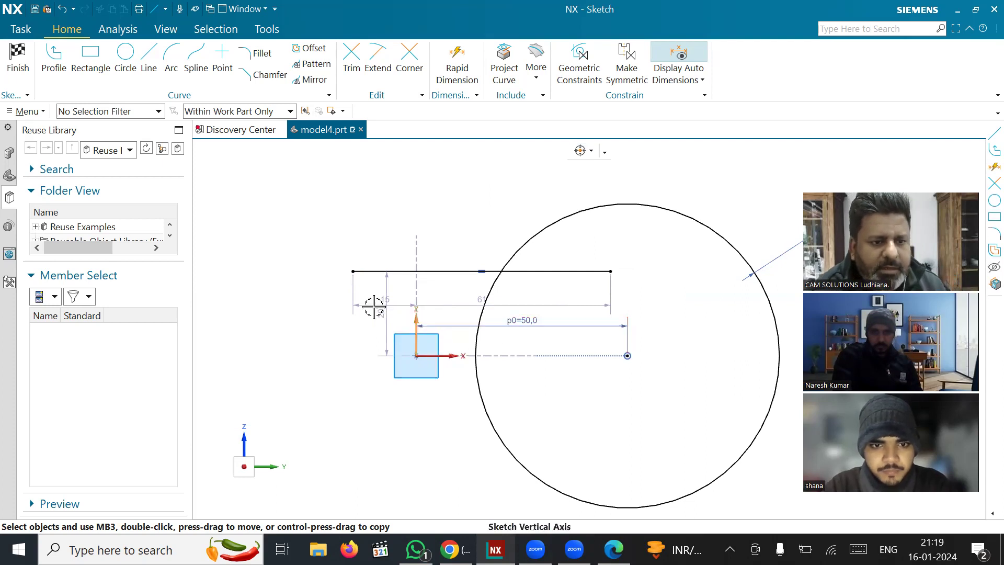
{"action": "left_click", "coordinate": [352, 272]}
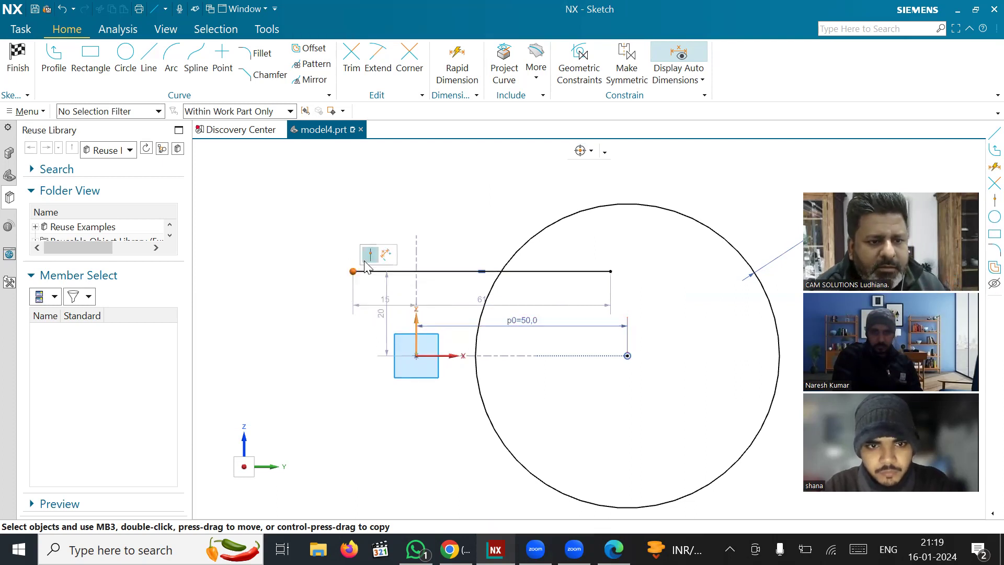
{"action": "left_click", "coordinate": [371, 257]}
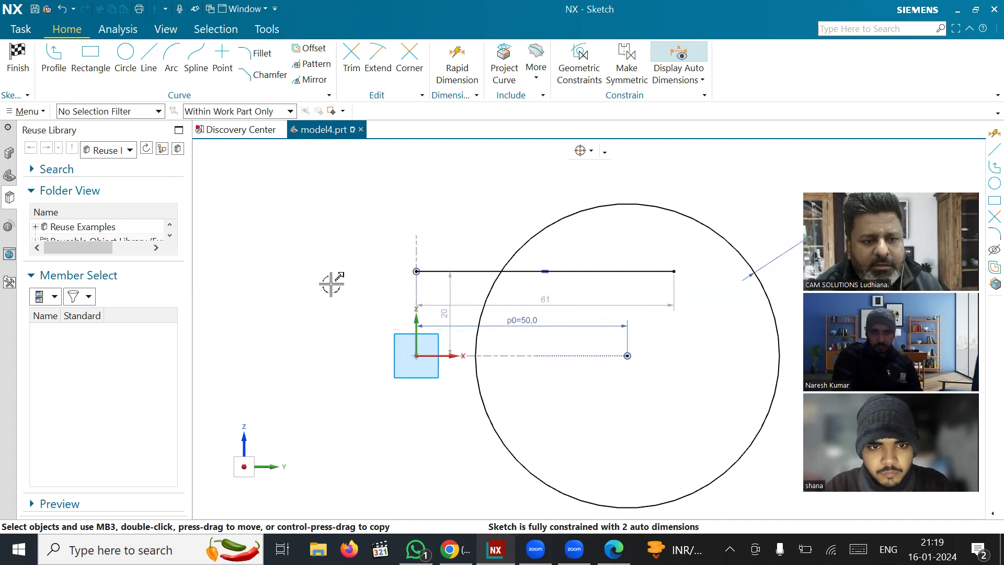
{"action": "left_click", "coordinate": [359, 314]}
- Make the line's 20 mm height a driving dimension that keeps its expression, and place it outside the vertical axis
{"action": "double_click", "coordinate": [439, 312]}
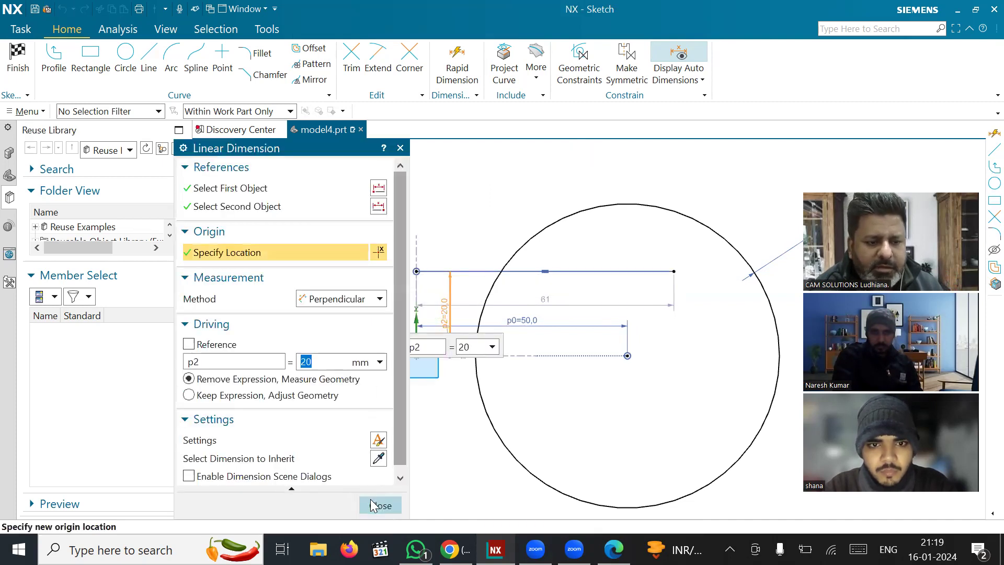
{"action": "left_click", "coordinate": [380, 505]}
{"action": "left_click_drag", "start_coordinate": [442, 314], "coordinate": [374, 312]}
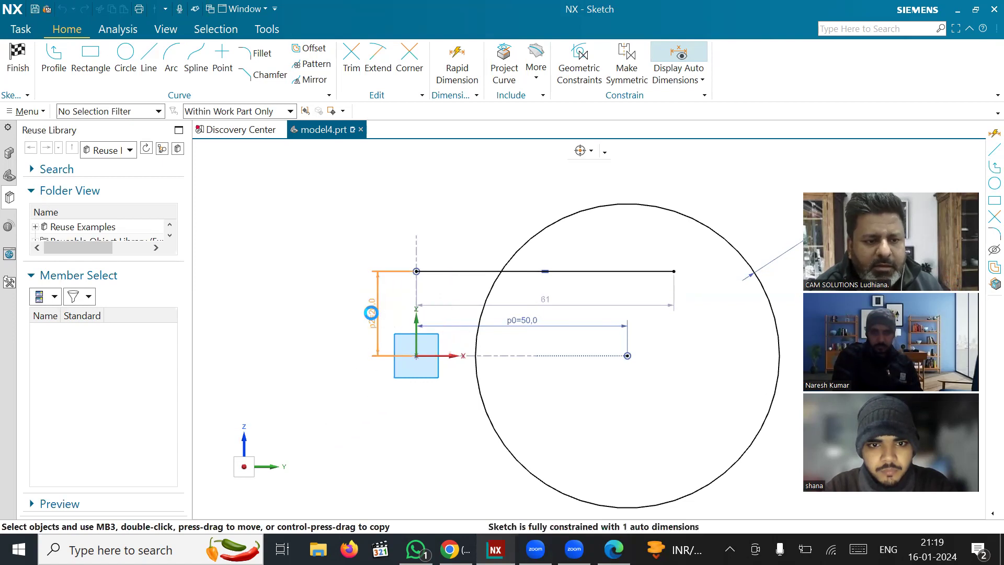
{"action": "double_click", "coordinate": [374, 314]}
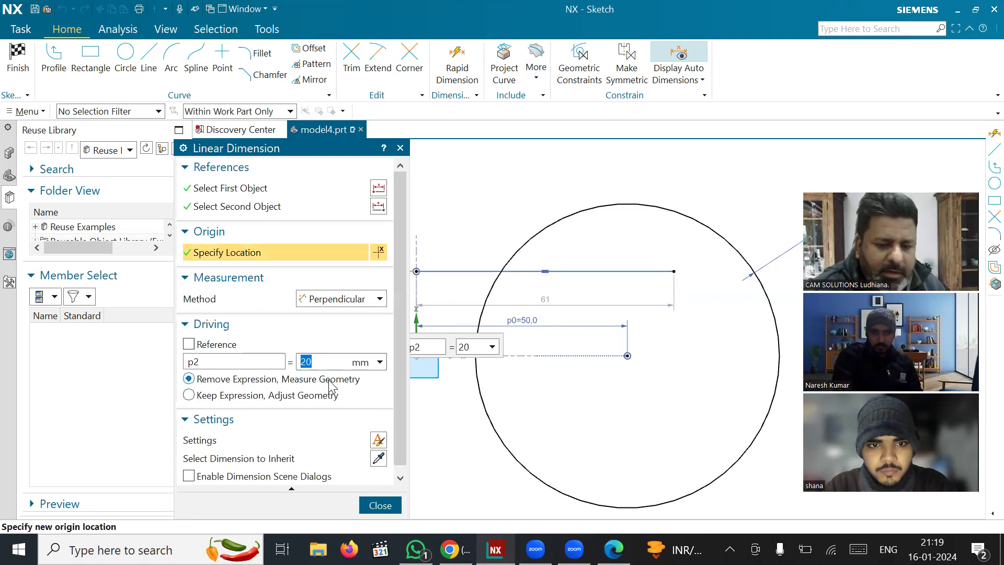
{"action": "left_click", "coordinate": [330, 394]}
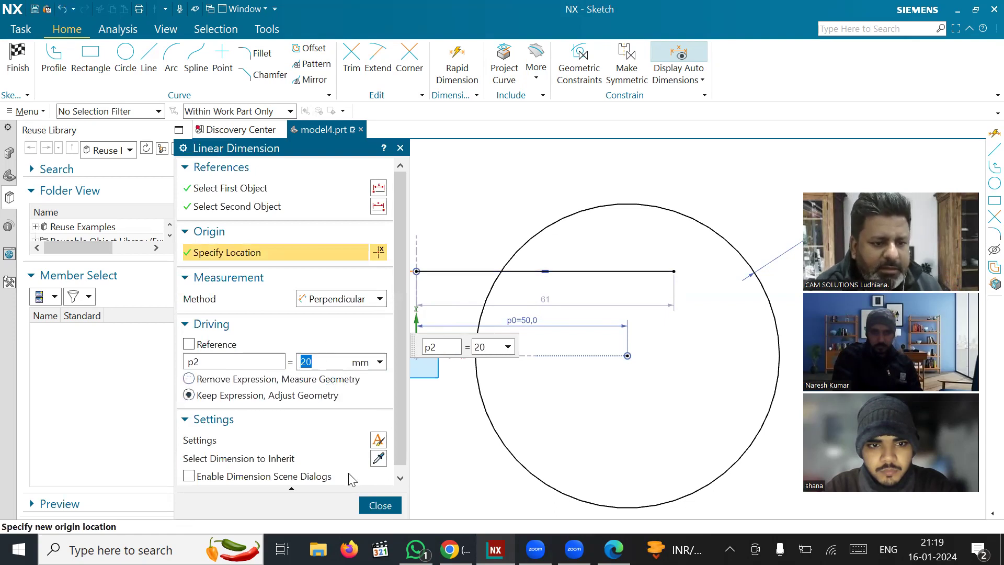
{"action": "left_click", "coordinate": [380, 506]}
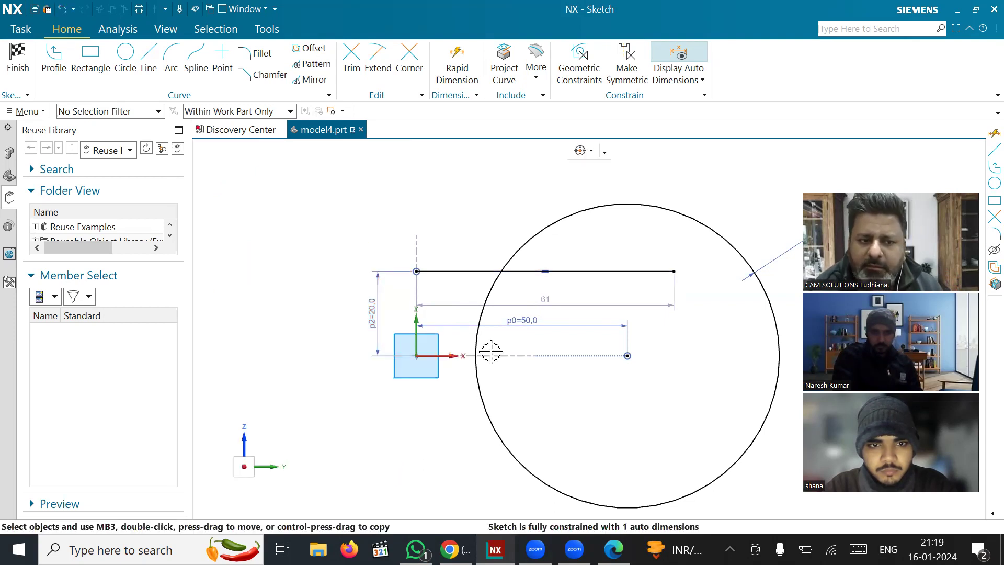
- Move the horizontal line's length dimension above the circle and trim away the part of the line inside the circle
{"action": "left_click_drag", "start_coordinate": [542, 295], "coordinate": [544, 167]}
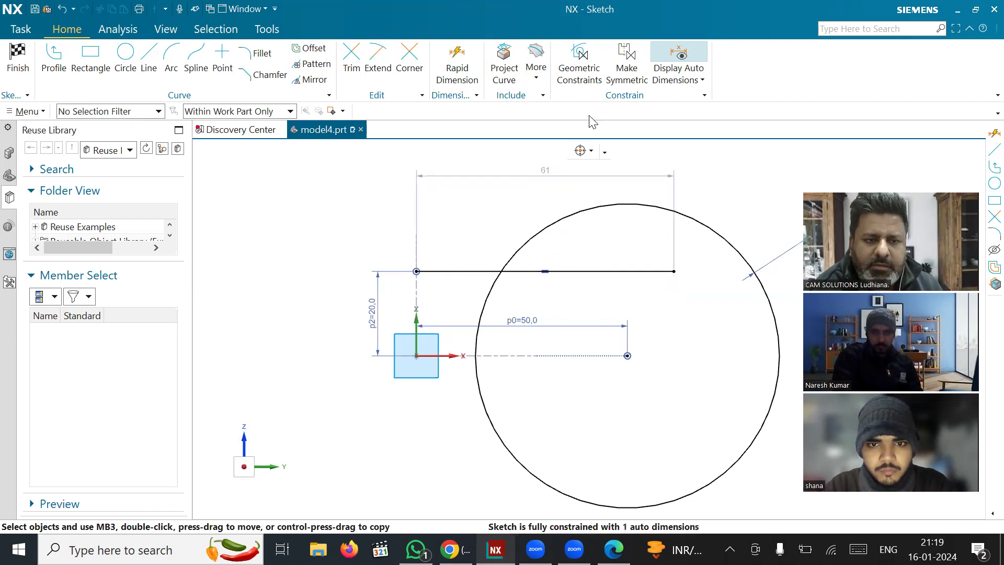
{"action": "left_click", "coordinate": [352, 58]}
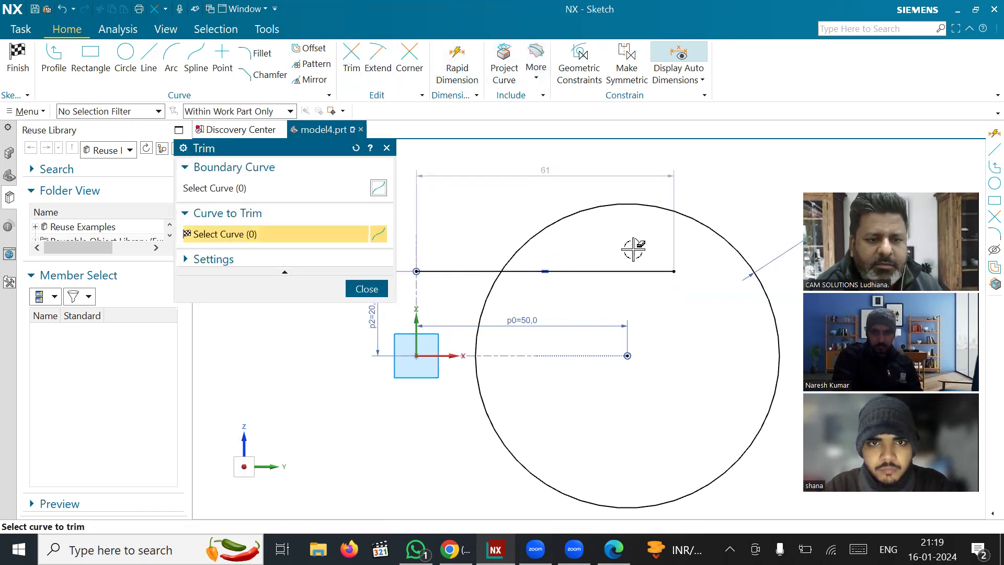
{"action": "left_click", "coordinate": [638, 271]}
{"action": "left_click", "coordinate": [378, 289]}
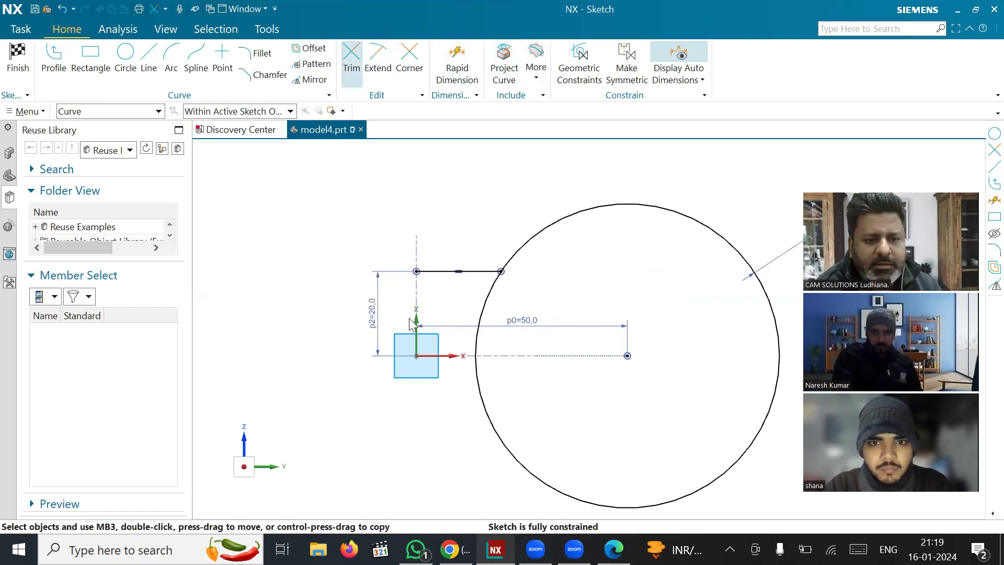
- Check the PDF profile and sketch a circle about 72 mm in diameter, centred level with the horizontal line and passing through its endpoint on the vertical axis
{"action": "left_click", "coordinate": [614, 549]}
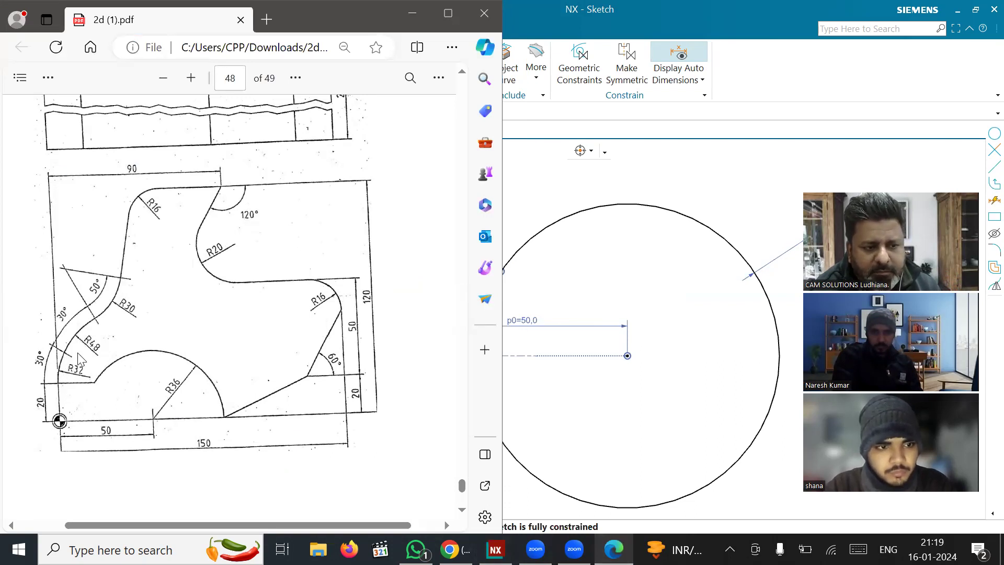
{"action": "left_click", "coordinate": [608, 390]}
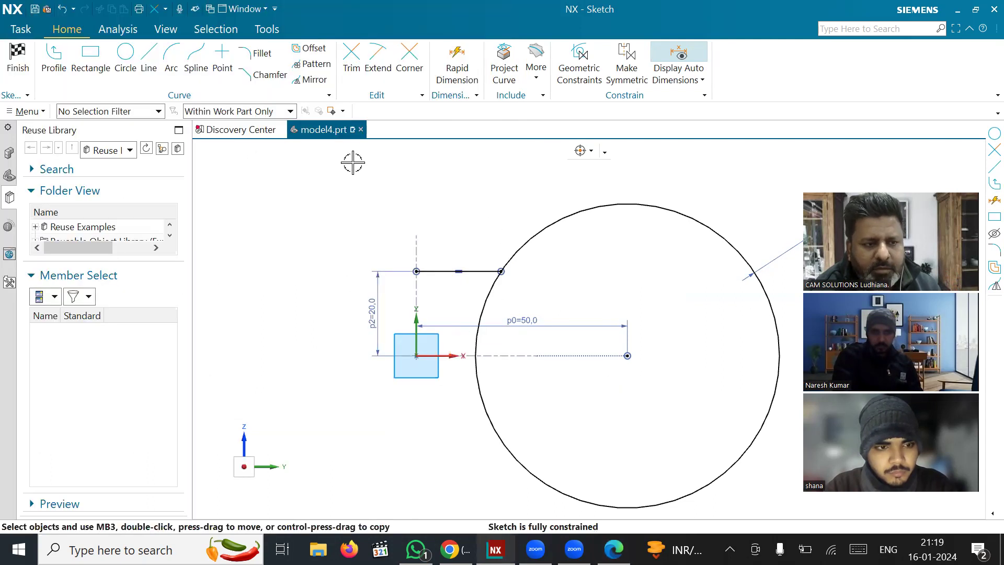
{"action": "left_click", "coordinate": [126, 55]}
{"action": "left_click", "coordinate": [568, 271]}
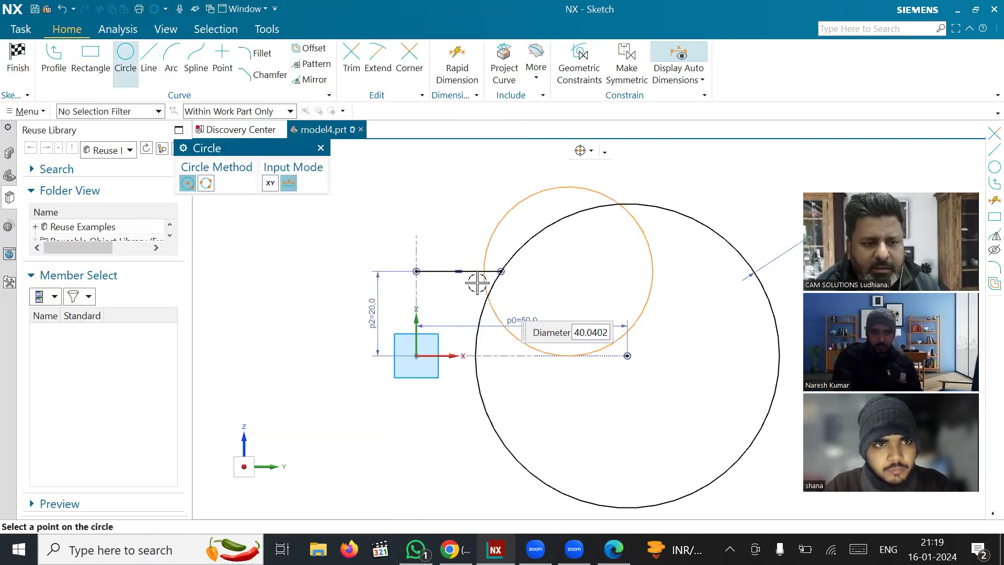
{"action": "left_click", "coordinate": [417, 271]}
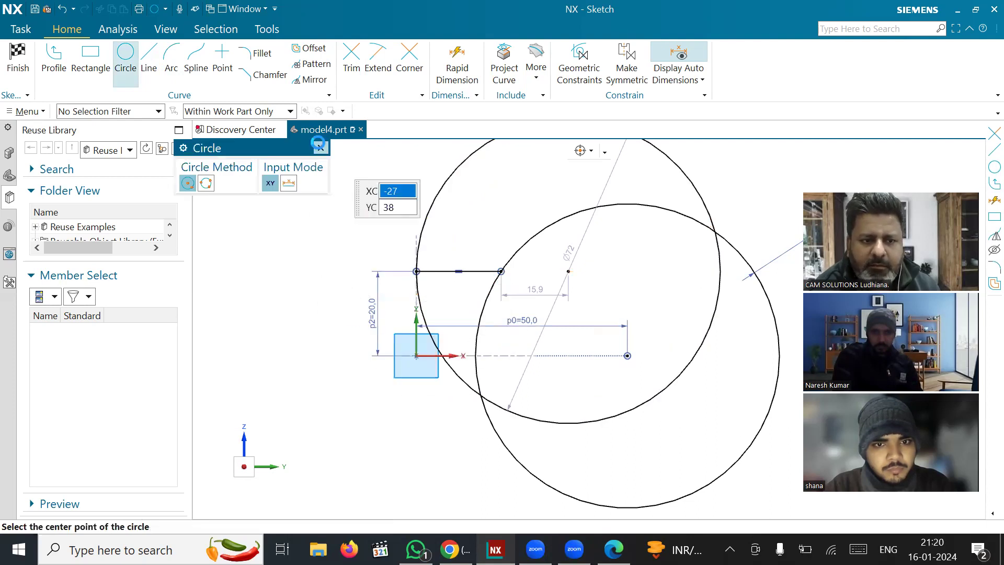
{"action": "left_click", "coordinate": [321, 148]}
- Change the new circle's dimension to the Radial method and set its radius to 32 mm
{"action": "left_click", "coordinate": [614, 550]}
{"action": "left_click", "coordinate": [615, 549]}
{"action": "double_click", "coordinate": [576, 247]}
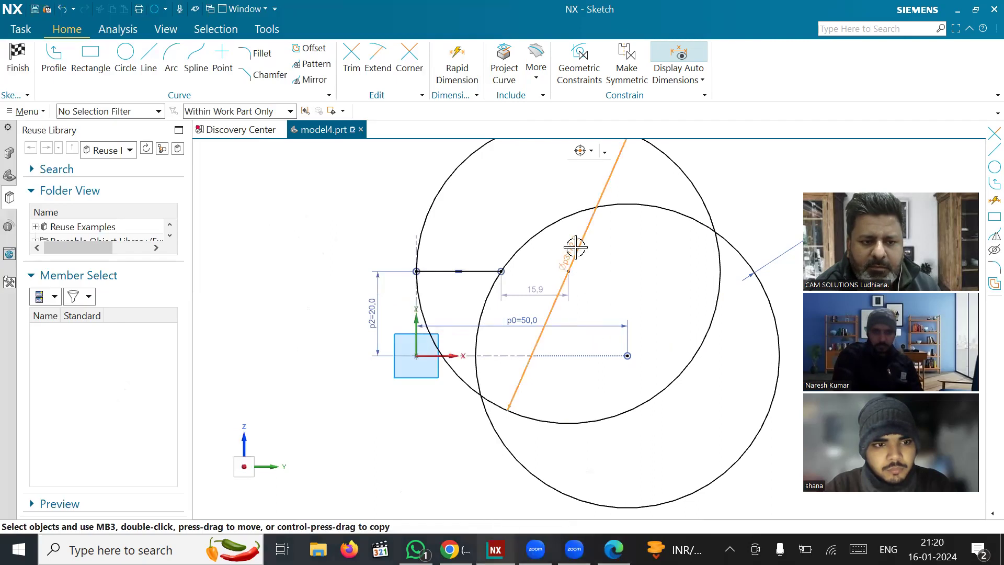
{"action": "left_click", "coordinate": [340, 281]}
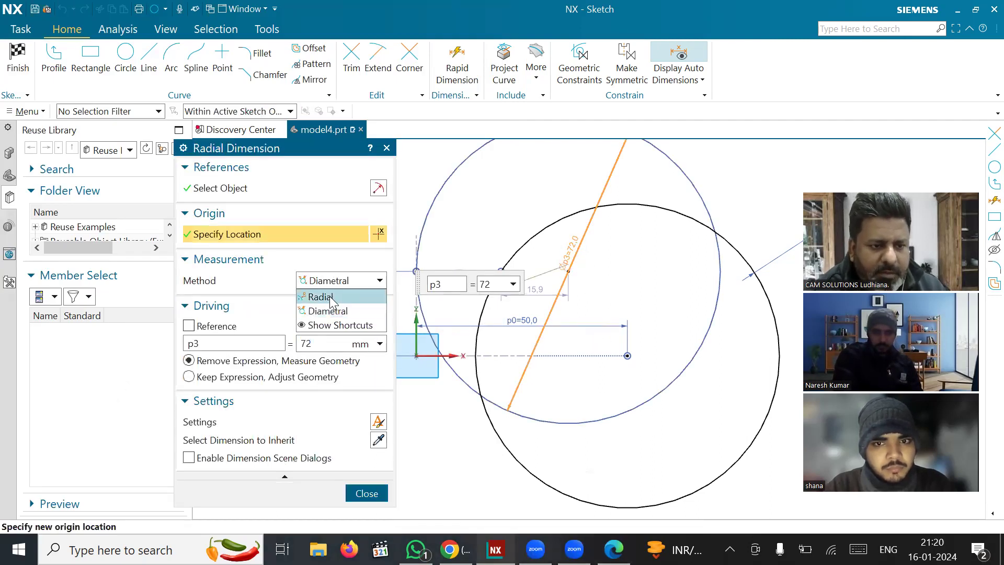
{"action": "left_click", "coordinate": [321, 297]}
{"action": "double_click", "coordinate": [317, 347]}
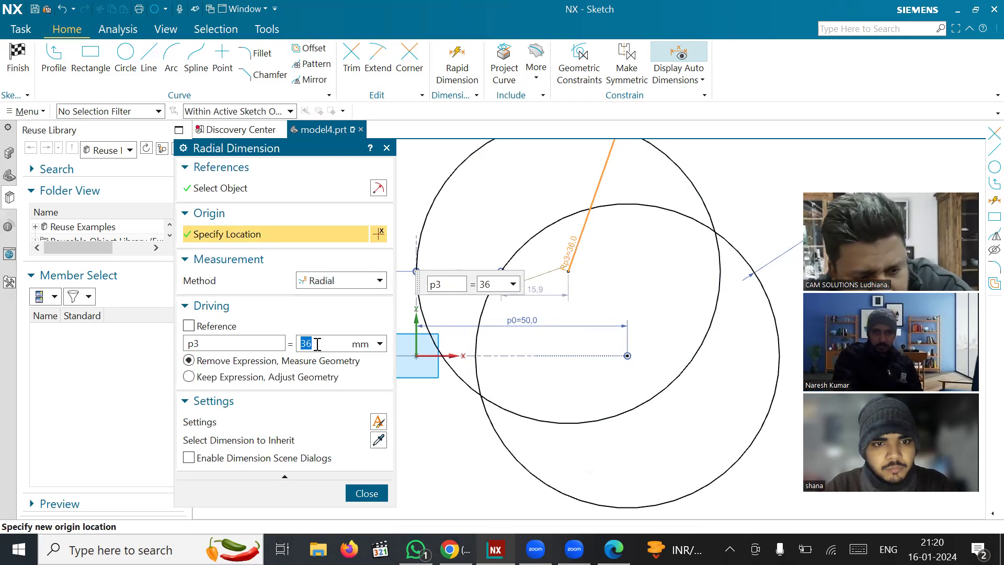
{"action": "key", "text": "Return"}
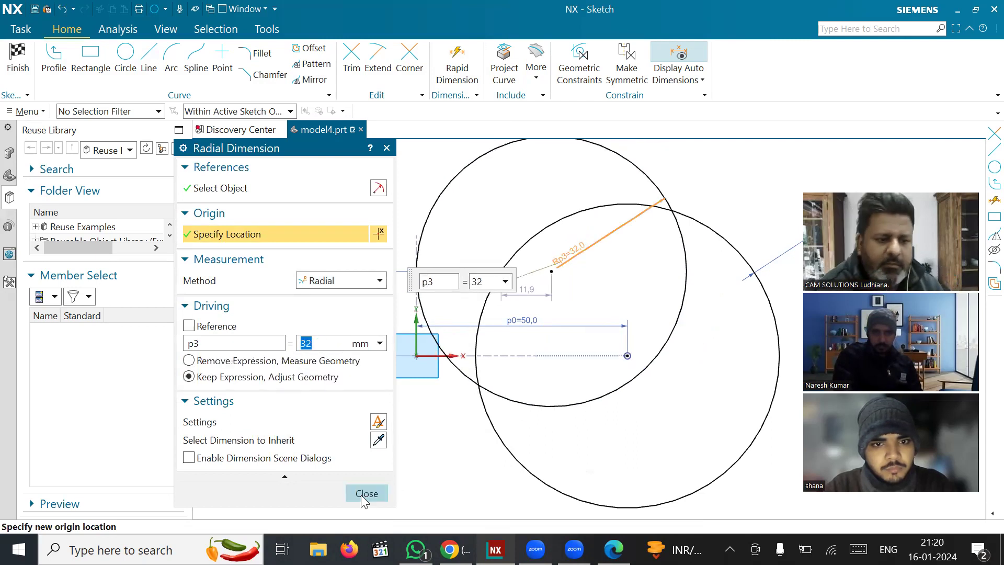
{"action": "left_click", "coordinate": [366, 494]}
- Constrain the centre point of the R32 circle to lie on the extension of the horizontal line
{"action": "scroll", "coordinate": [568, 254], "scroll_direction": "up", "scroll_amount": 4}
{"action": "left_click", "coordinate": [570, 251]}
{"action": "left_click", "coordinate": [450, 252]}
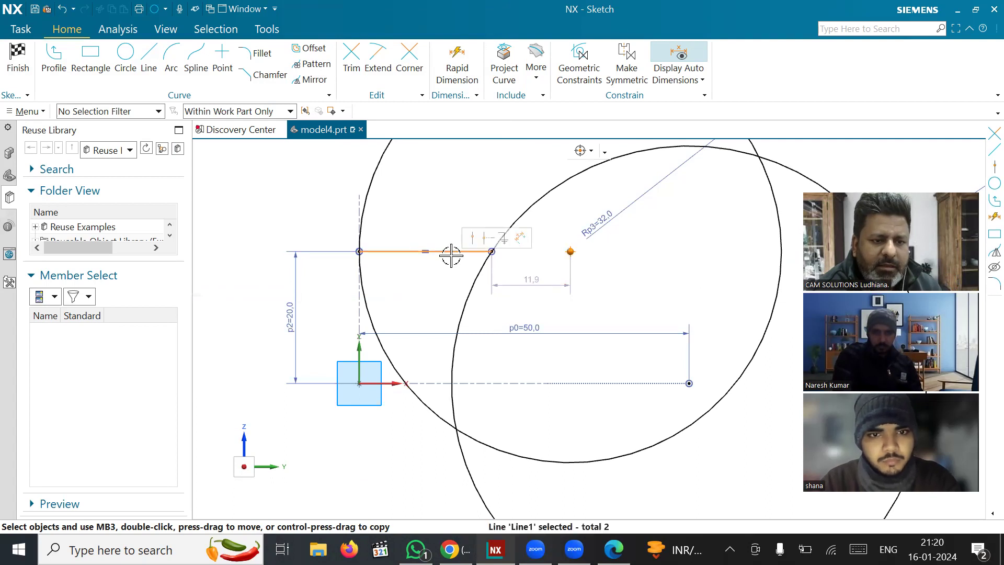
{"action": "left_click", "coordinate": [473, 238]}
{"action": "scroll", "coordinate": [372, 339], "scroll_direction": "down", "scroll_amount": 3}
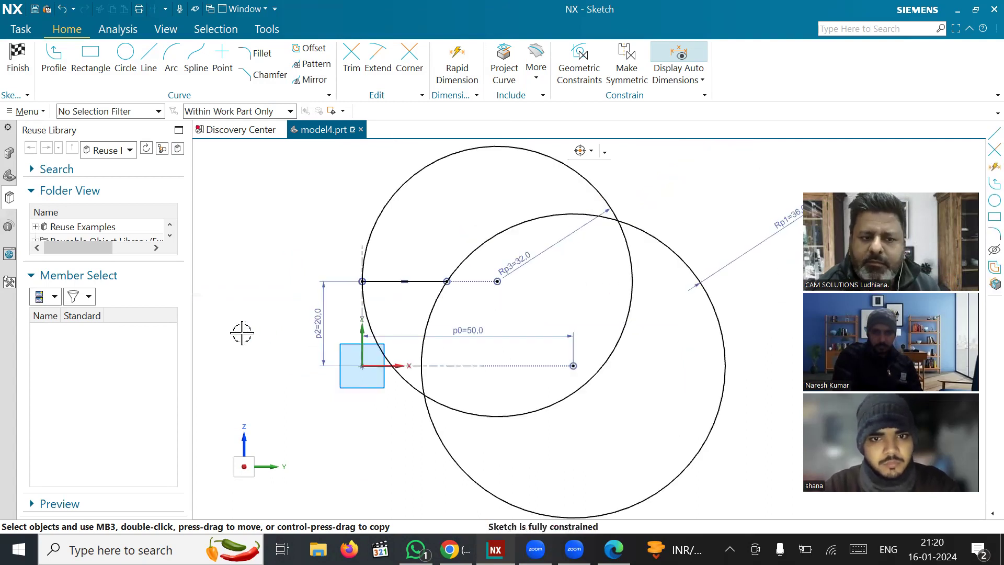
{"action": "scroll", "coordinate": [247, 320], "scroll_direction": "down", "scroll_amount": 1}
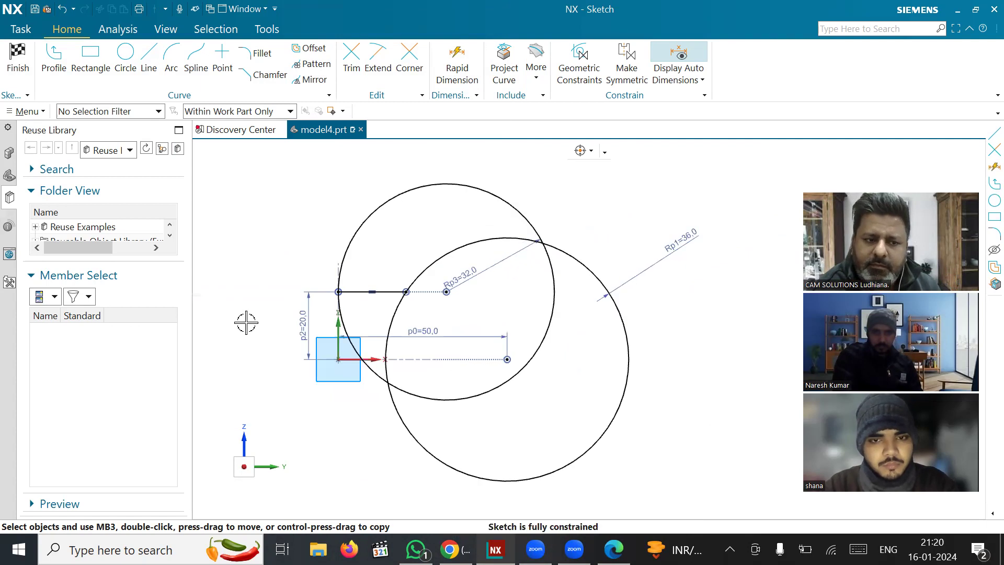
- Sketch a line about 46 mm long at about 145° from the R32 circle's centre, ending outside the circle
{"action": "left_click", "coordinate": [149, 61]}
{"action": "left_click", "coordinate": [443, 292]}
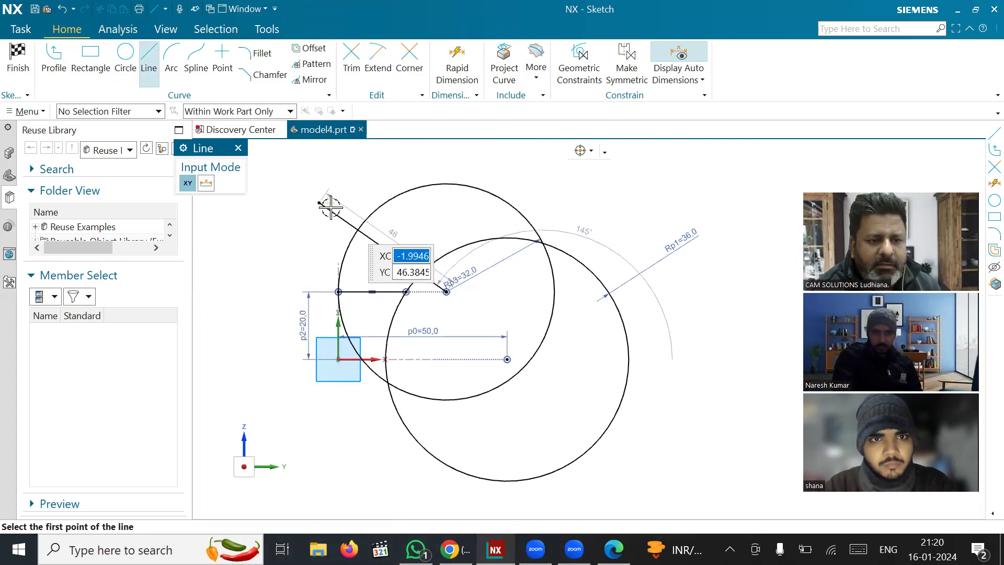
{"action": "left_click", "coordinate": [320, 204]}
{"action": "left_click", "coordinate": [238, 148]}
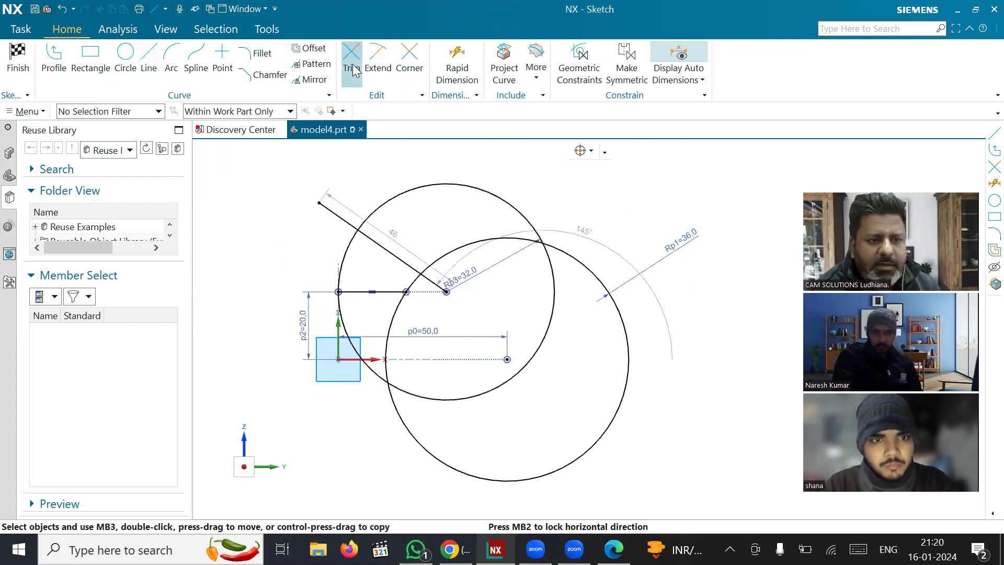
- Trim off the part of the sloped line that extends beyond the R32 circle
{"action": "left_click", "coordinate": [351, 57]}
{"action": "scroll", "coordinate": [730, 263], "scroll_direction": "up", "scroll_amount": 3}
{"action": "scroll", "coordinate": [635, 248], "scroll_direction": "down", "scroll_amount": 4}
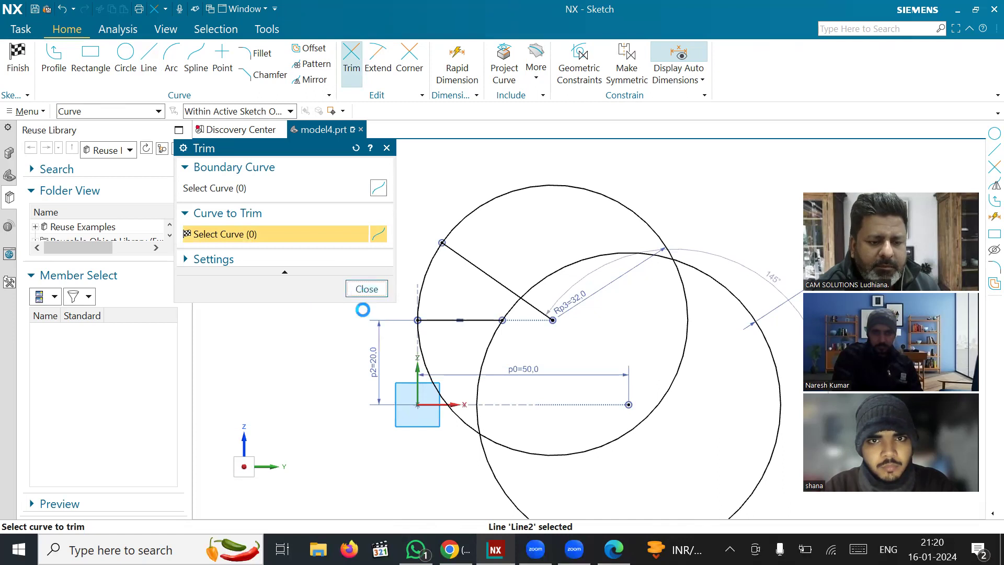
{"action": "left_click", "coordinate": [613, 550]}
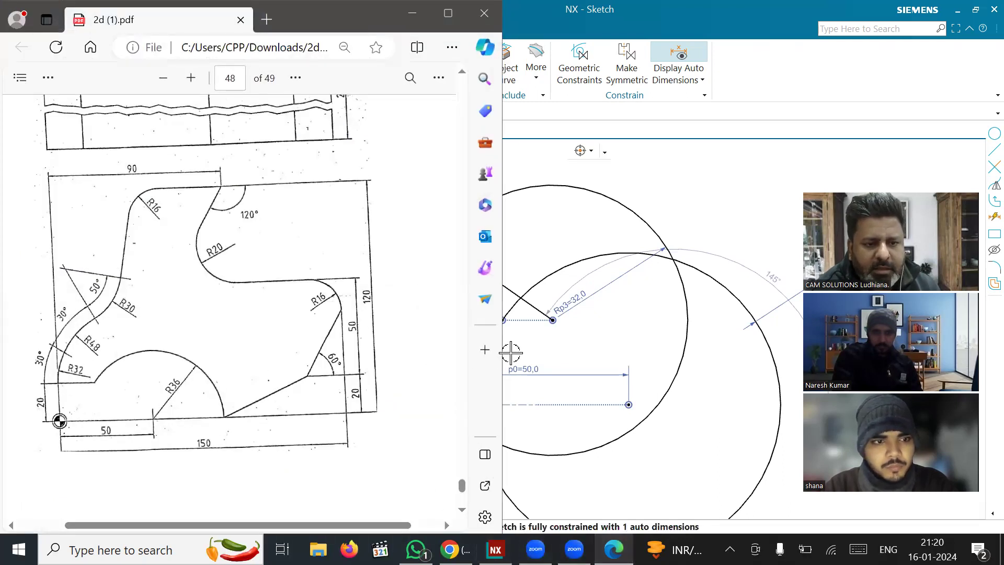
{"action": "left_click", "coordinate": [559, 346]}
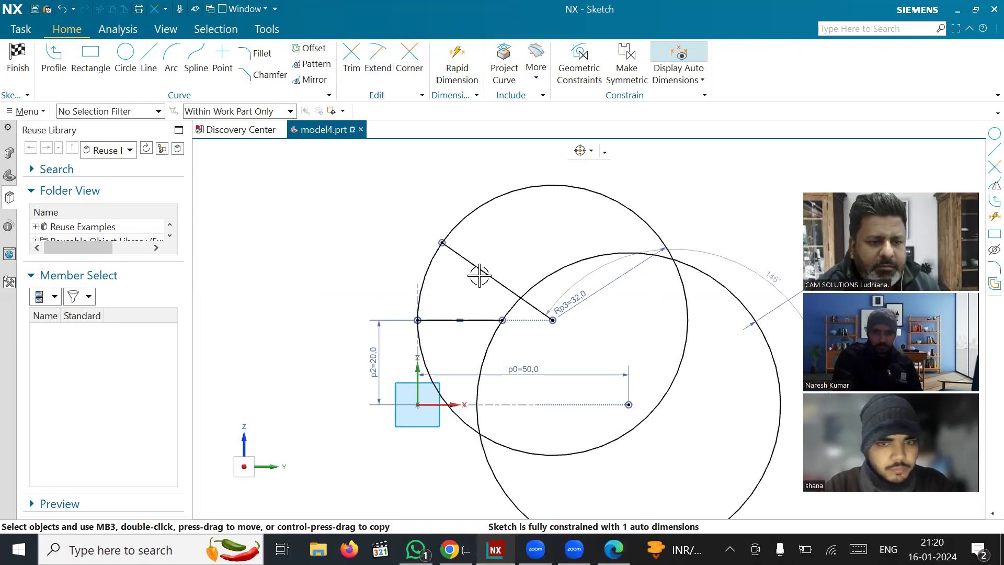
{"action": "left_click", "coordinate": [476, 268]}
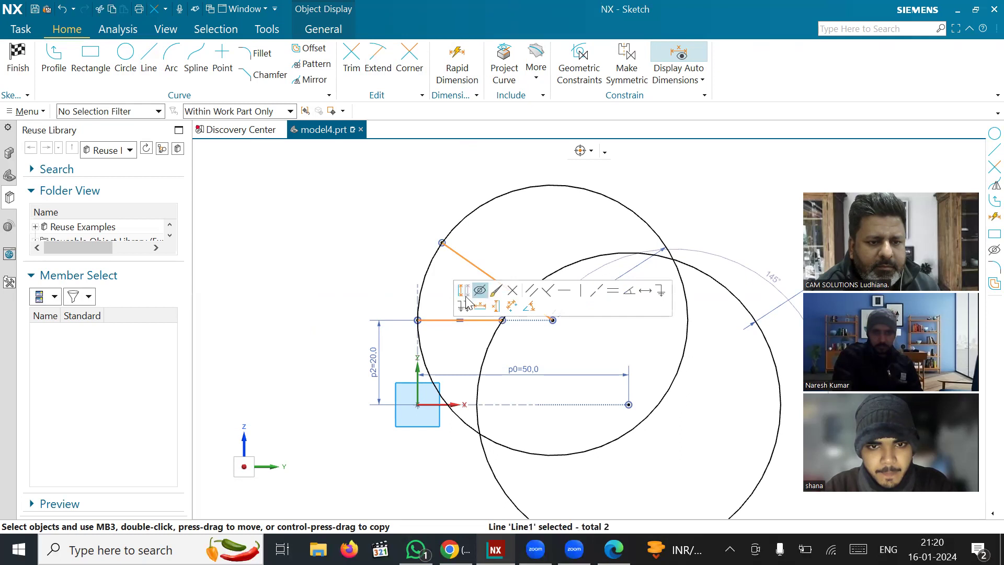
{"action": "left_click", "coordinate": [473, 298]}
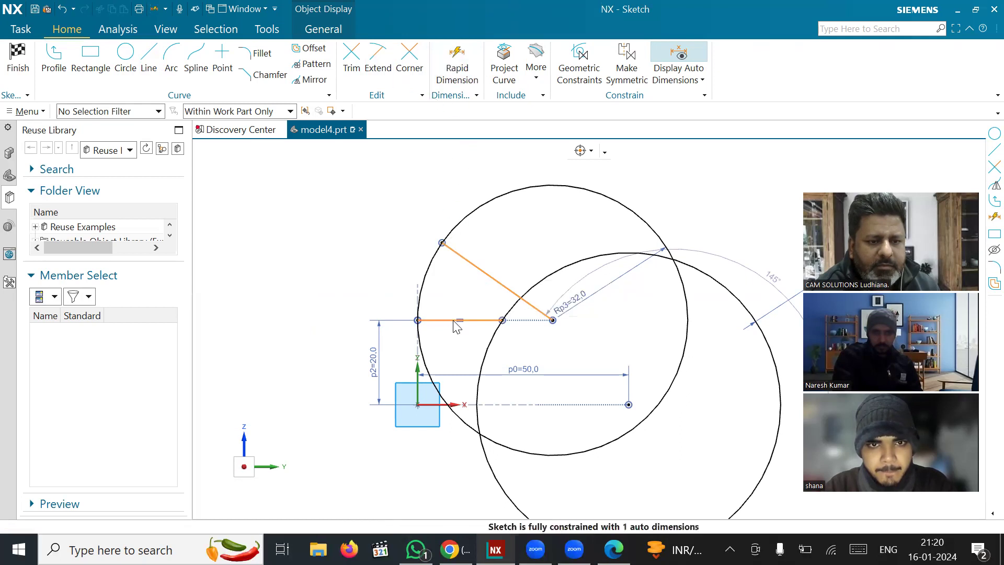
{"action": "key", "text": "d"}
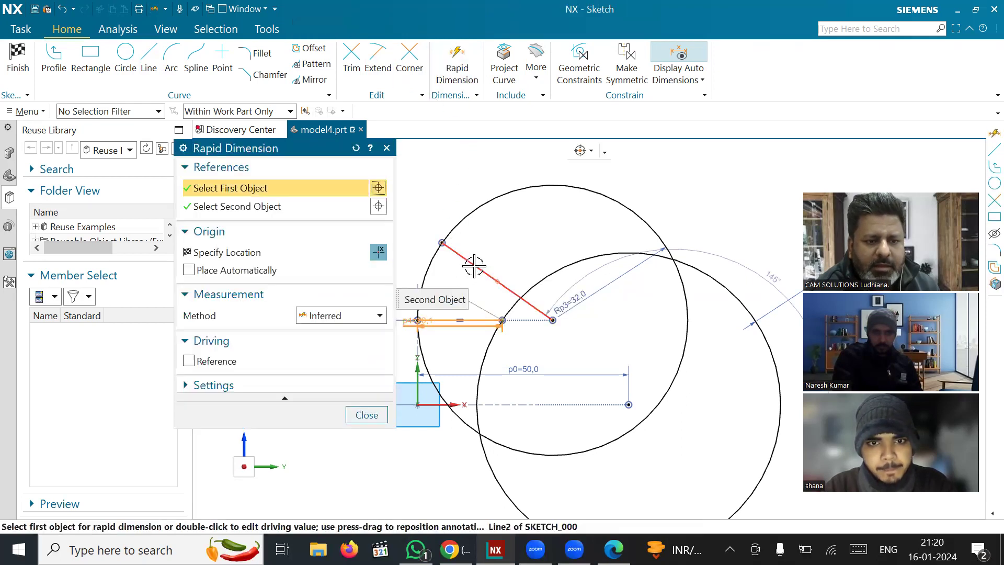
{"action": "left_click", "coordinate": [445, 321]}
{"action": "left_click", "coordinate": [367, 416]}
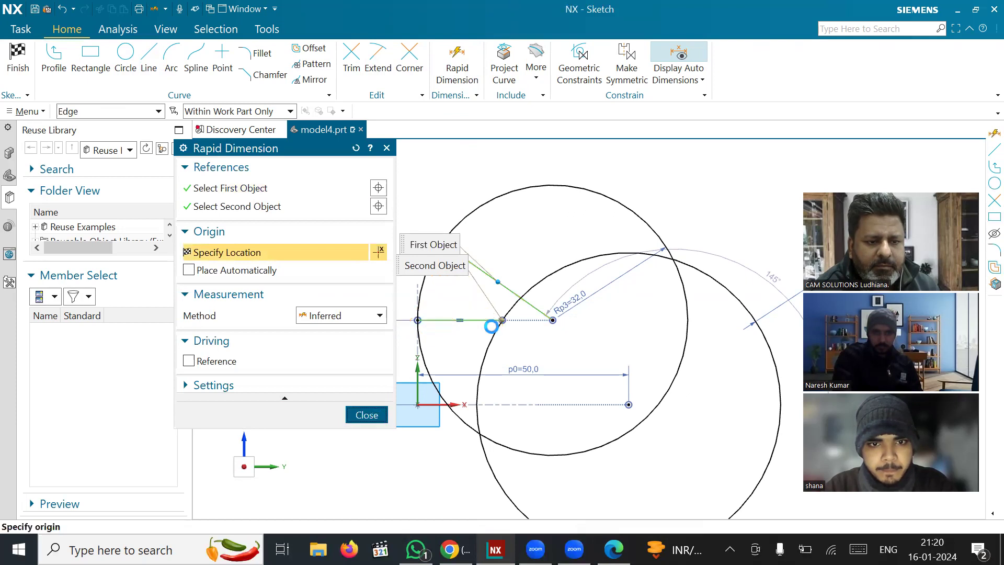
{"action": "scroll", "coordinate": [475, 303], "scroll_direction": "up", "scroll_amount": 3}
{"action": "left_click", "coordinate": [487, 230]}
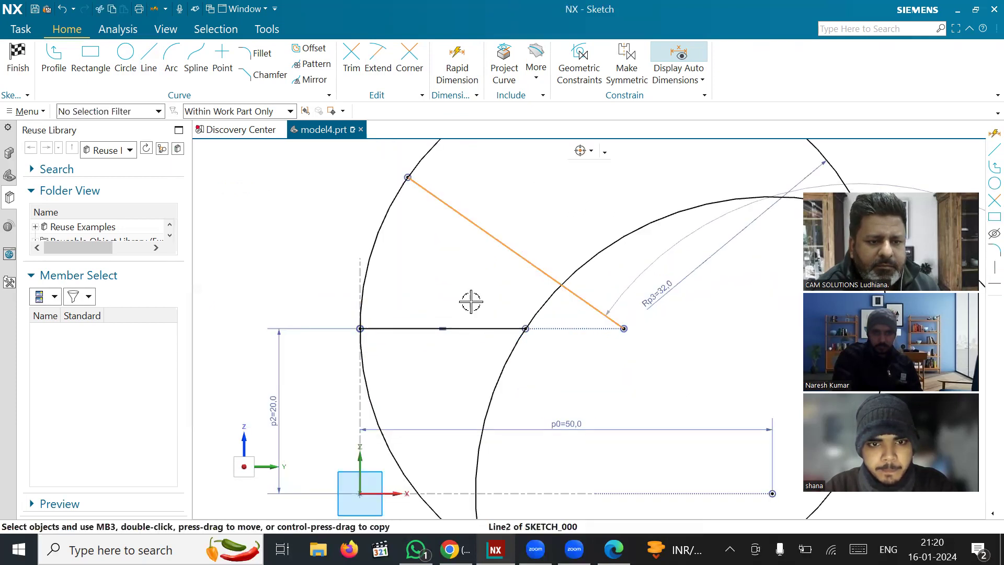
{"action": "left_click", "coordinate": [457, 63]}
{"action": "left_click", "coordinate": [461, 328]}
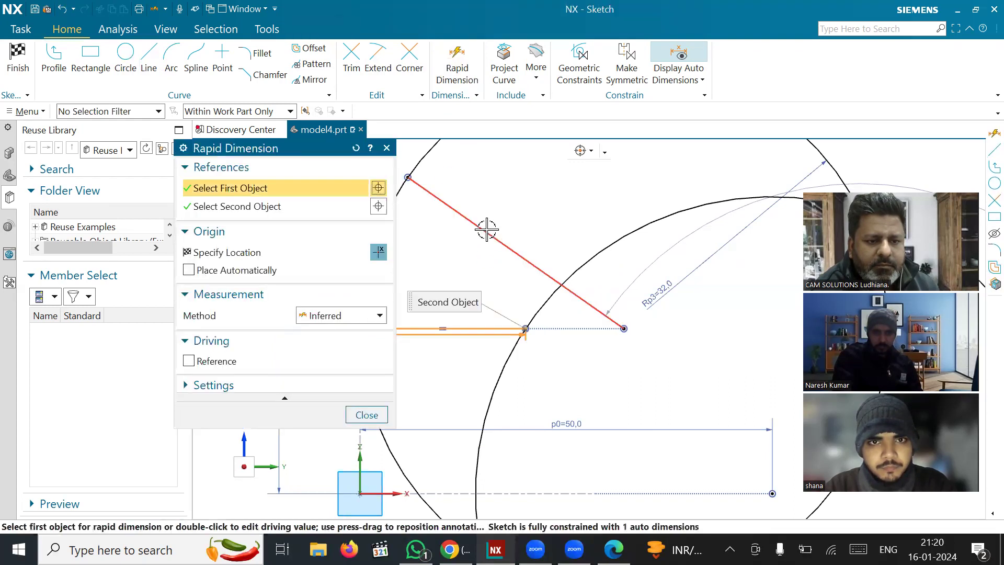
{"action": "left_click", "coordinate": [476, 227]}
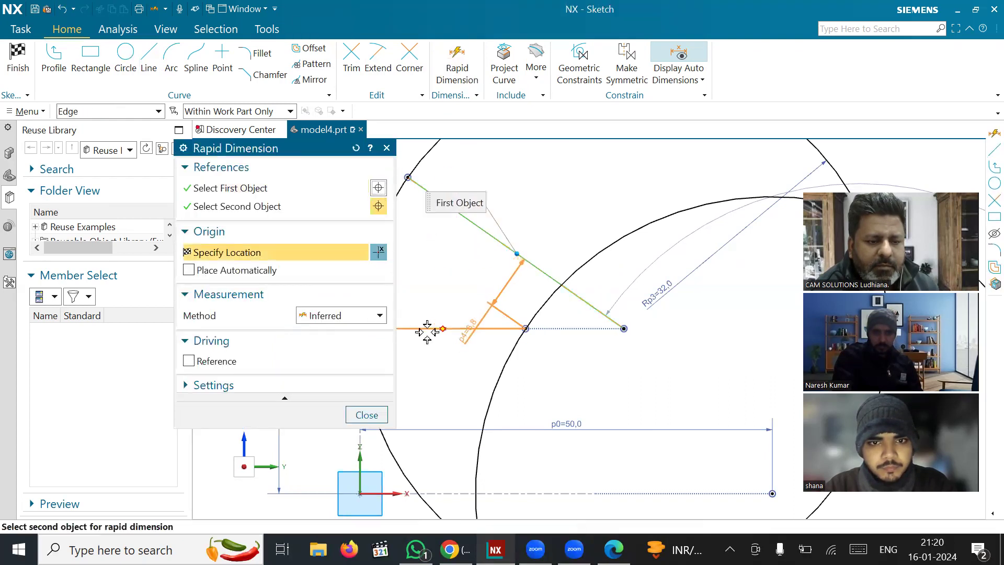
{"action": "left_click", "coordinate": [262, 189]}
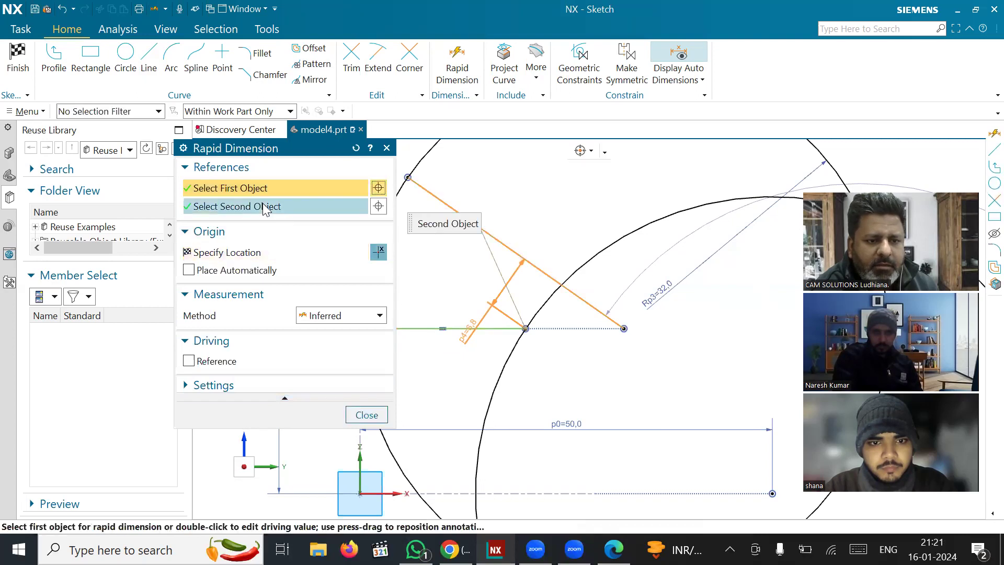
{"action": "left_click", "coordinate": [422, 329]}
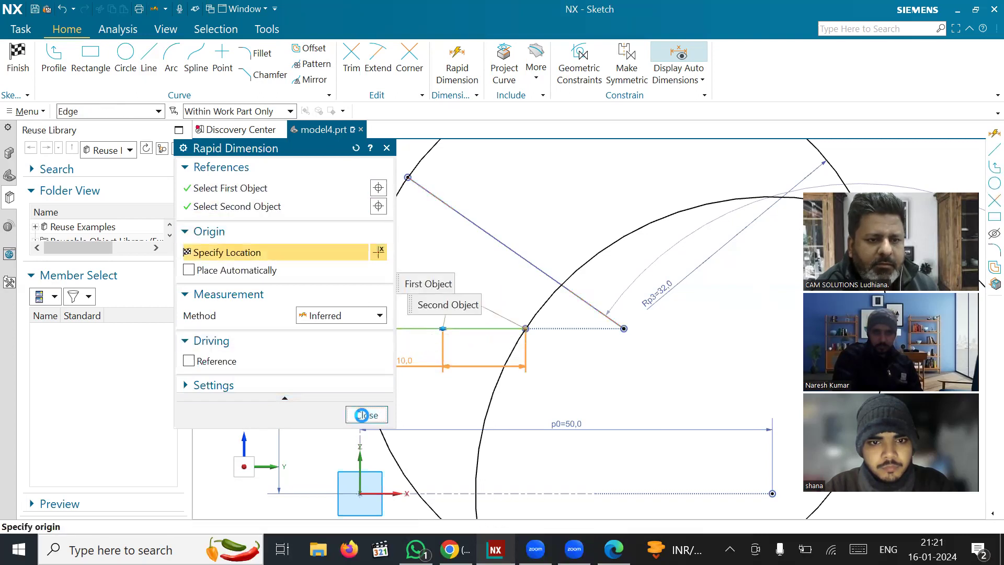
{"action": "left_click", "coordinate": [379, 417]}
{"action": "scroll", "coordinate": [466, 276], "scroll_direction": "down", "scroll_amount": 1}
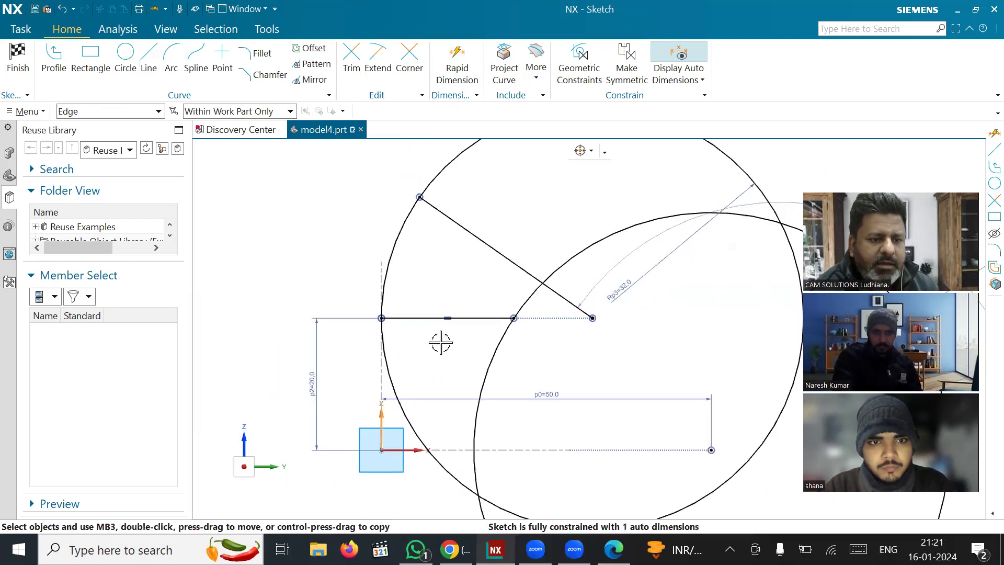
{"action": "left_click", "coordinate": [382, 301]}
{"action": "left_click", "coordinate": [458, 66]}
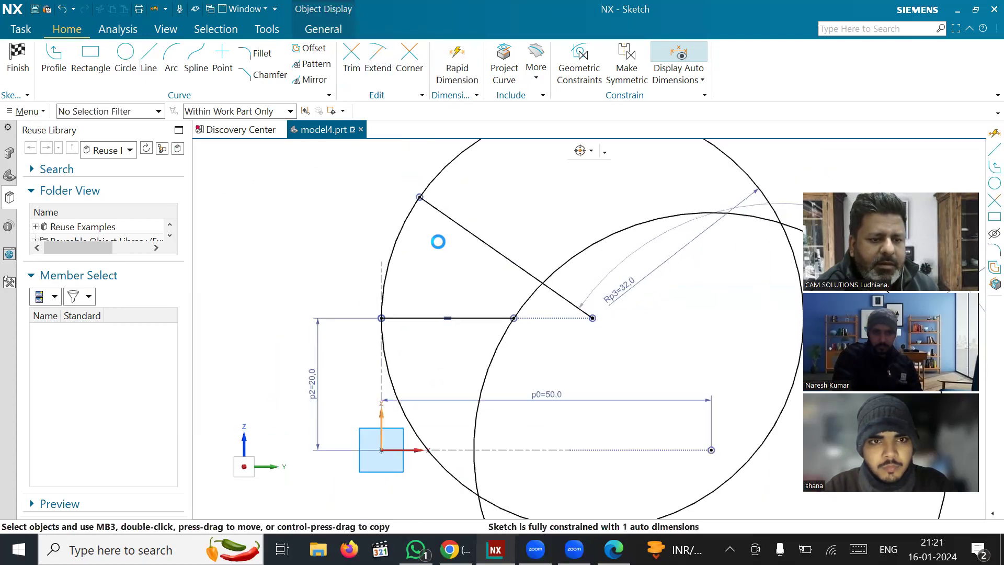
{"action": "scroll", "coordinate": [376, 302], "scroll_direction": "up", "scroll_amount": 1}
{"action": "scroll", "coordinate": [675, 335], "scroll_direction": "down", "scroll_amount": 1}
{"action": "scroll", "coordinate": [523, 355], "scroll_direction": "up", "scroll_amount": 1}
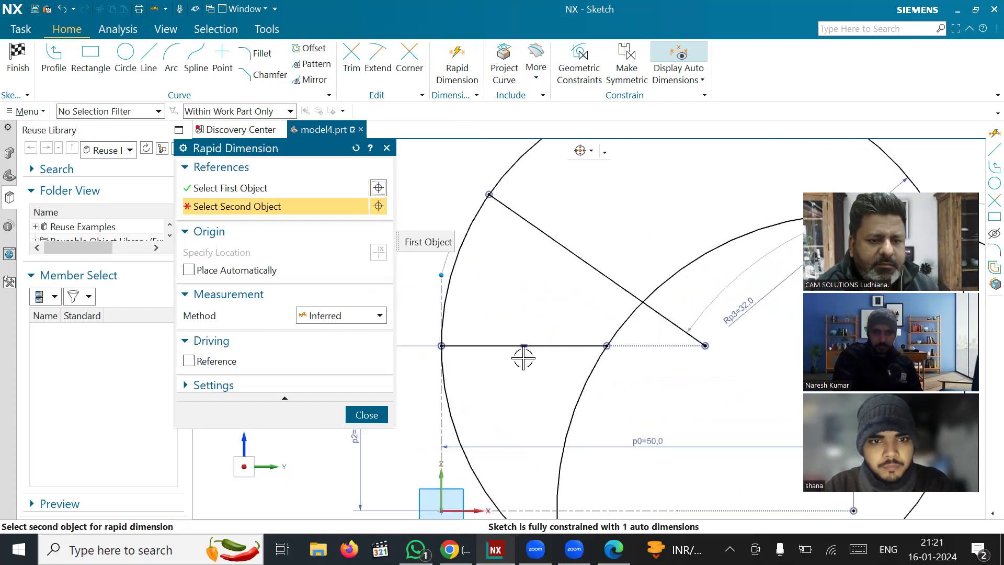
{"action": "left_click", "coordinate": [495, 347]}
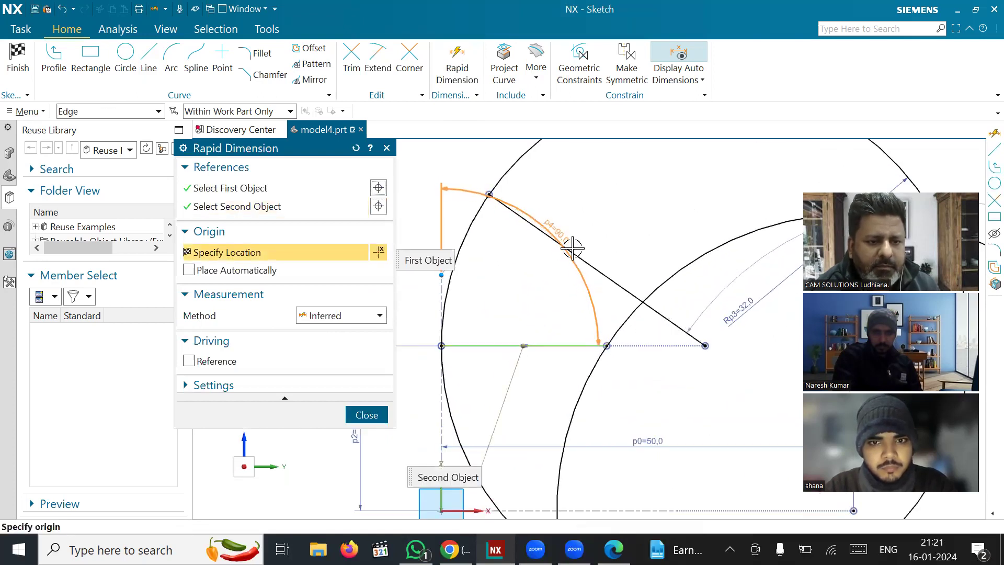
{"action": "left_click", "coordinate": [266, 208]}
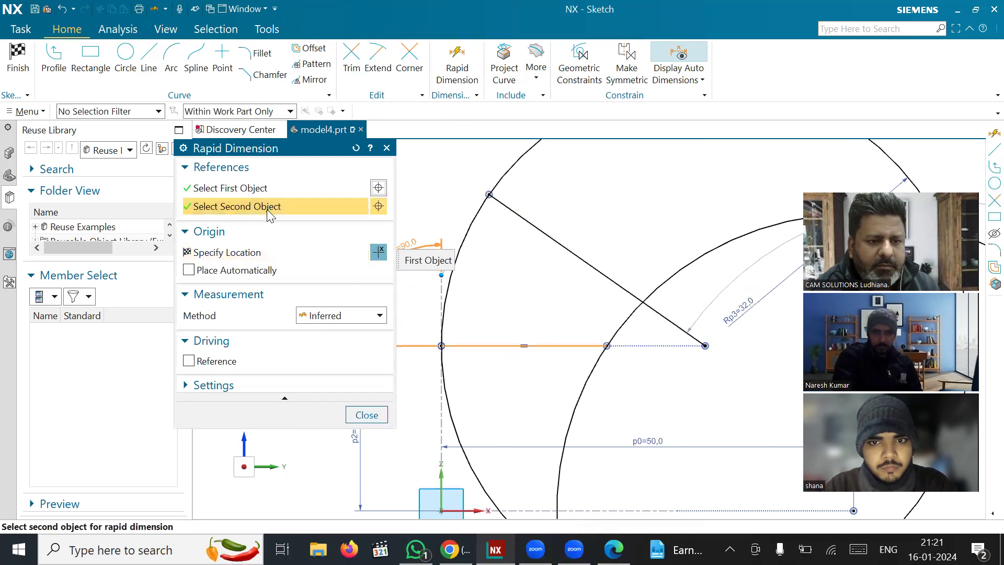
{"action": "left_click", "coordinate": [566, 253]}
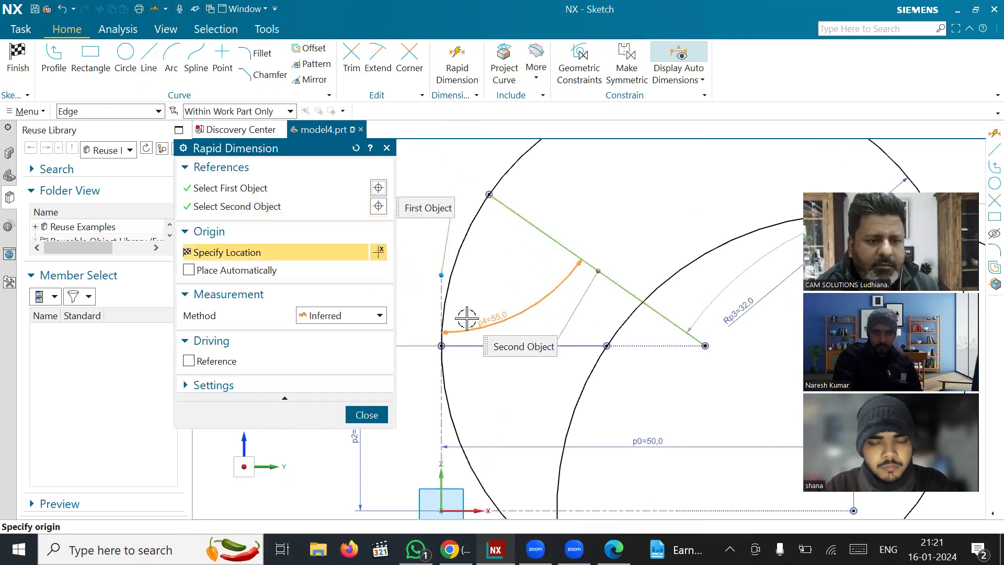
{"action": "left_click", "coordinate": [367, 416]}
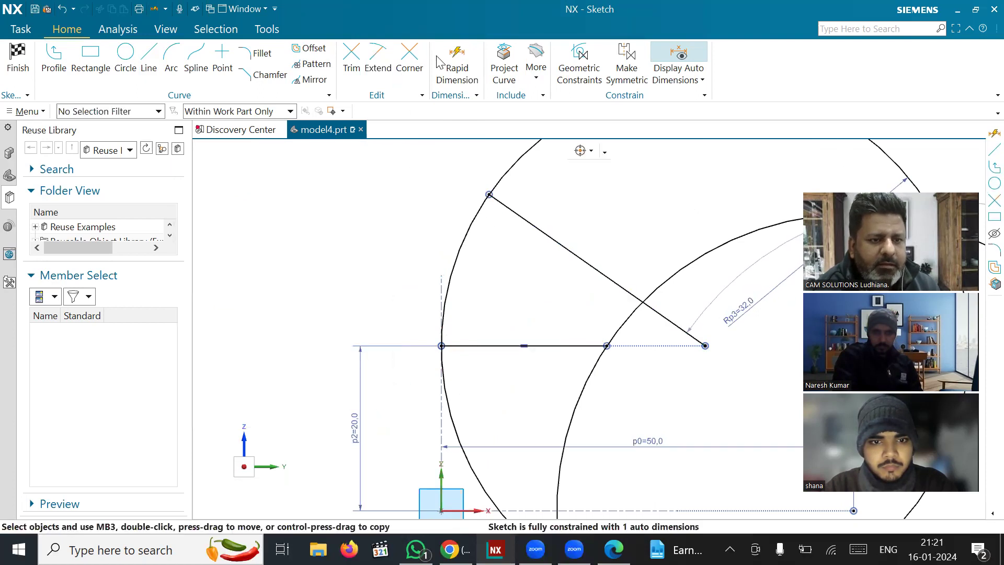
- Add an angular dimension between the horizontal line and the sloped line and set it to 30°
{"action": "left_click", "coordinate": [548, 345]}
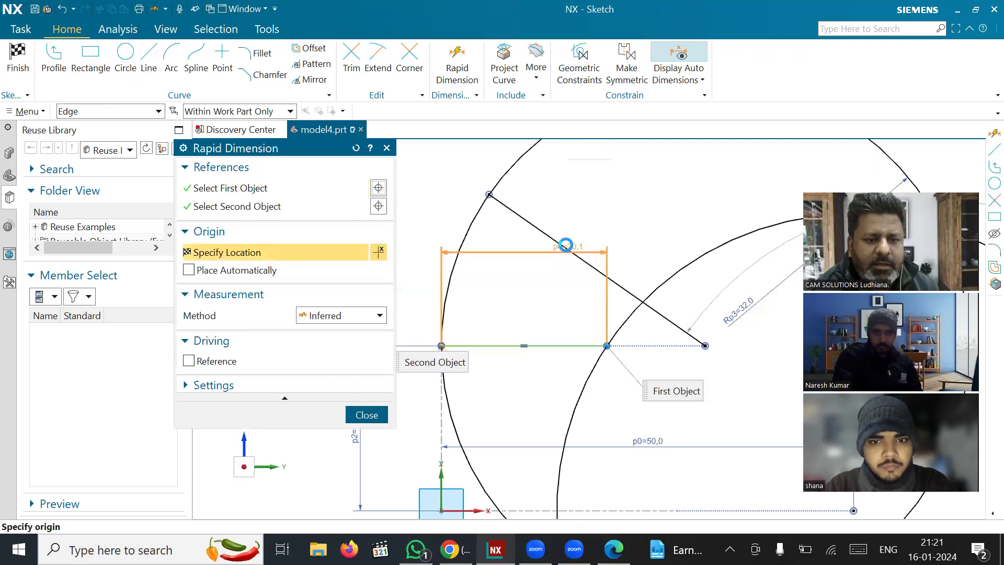
{"action": "left_click", "coordinate": [549, 237]}
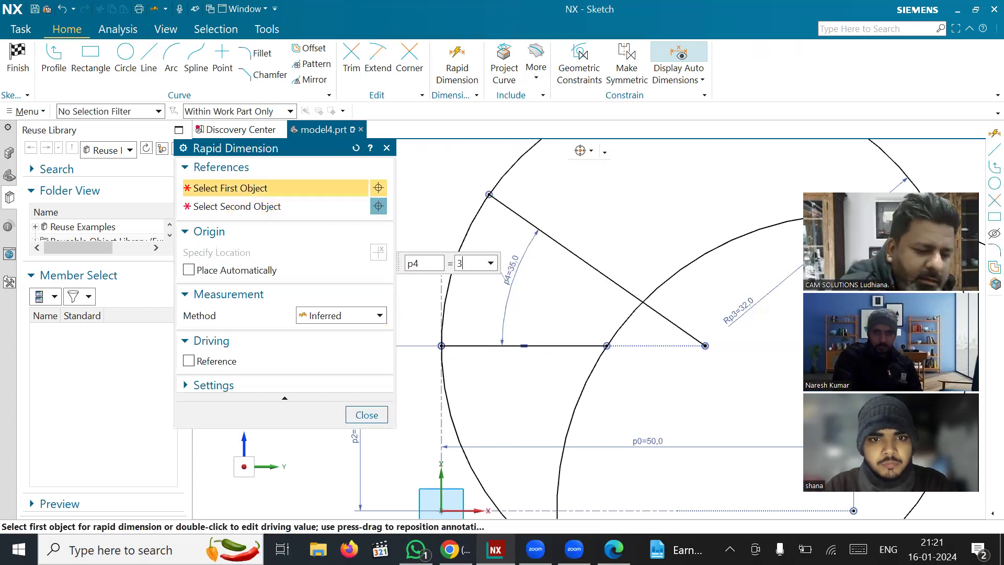
{"action": "key", "text": "Return"}
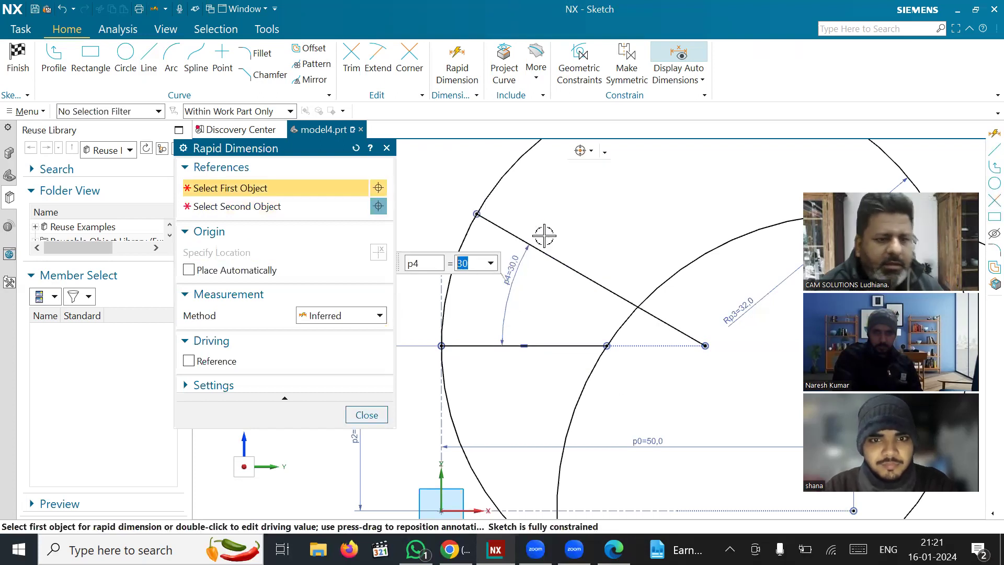
{"action": "left_click", "coordinate": [367, 414]}
- Trim the R32 circle down to the short arc between the horizontal line's outer end and the sloped line's outer end
{"action": "scroll", "coordinate": [228, 335], "scroll_direction": "down", "scroll_amount": 4}
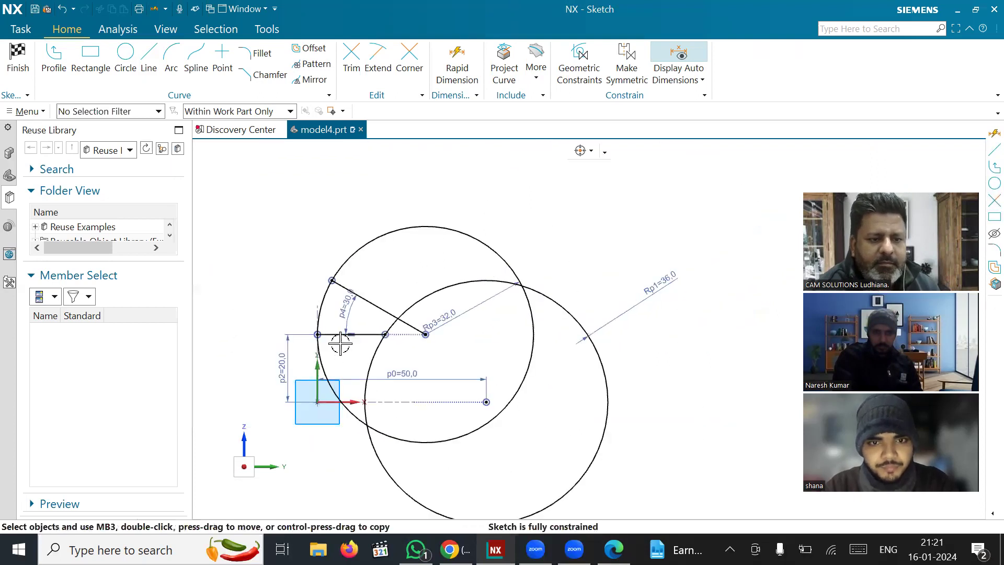
{"action": "scroll", "coordinate": [342, 342], "scroll_direction": "up", "scroll_amount": 2}
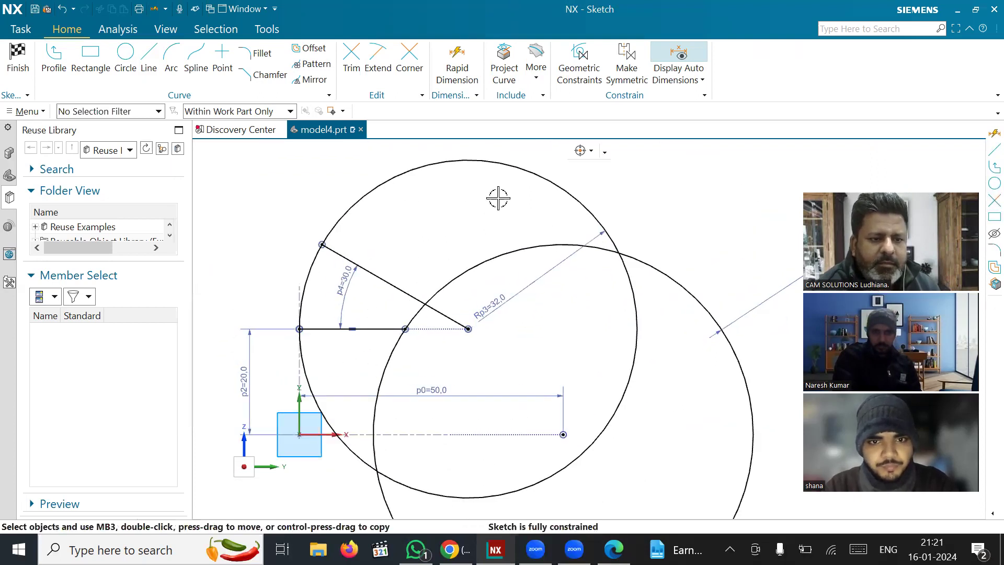
{"action": "left_click", "coordinate": [352, 61]}
{"action": "left_click", "coordinate": [471, 164]}
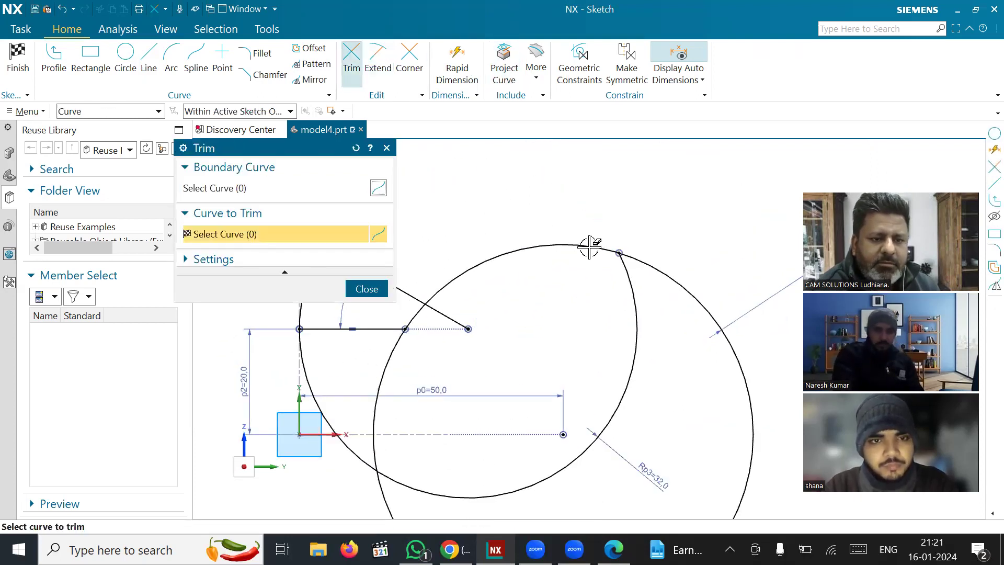
{"action": "left_click", "coordinate": [639, 299]}
{"action": "left_click", "coordinate": [357, 457]}
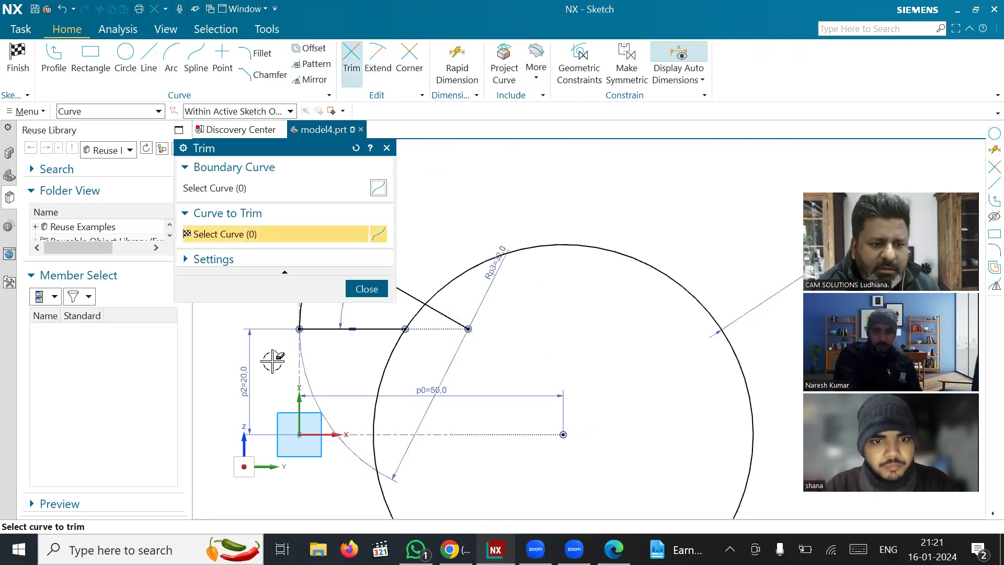
{"action": "scroll", "coordinate": [602, 441], "scroll_direction": "down", "scroll_amount": 4}
{"action": "scroll", "coordinate": [551, 406], "scroll_direction": "up", "scroll_amount": 4}
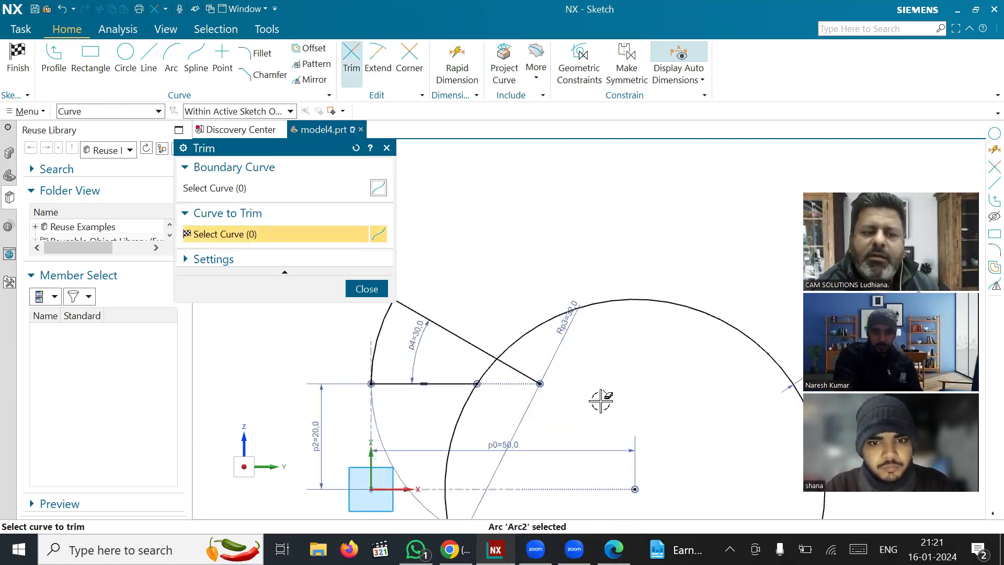
{"action": "left_click", "coordinate": [361, 289]}
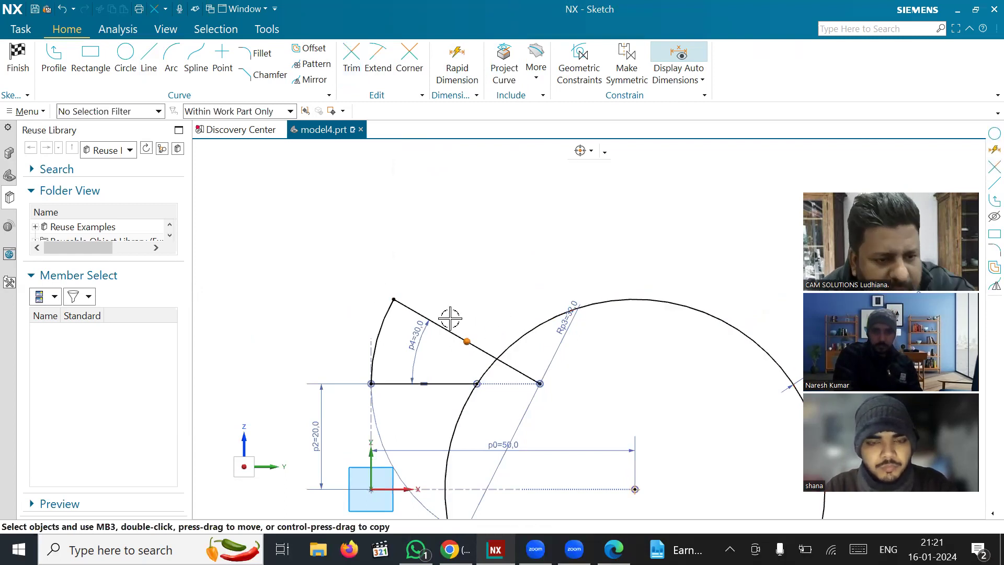
- Convert the sloped 30° line to a reference line
{"action": "left_click", "coordinate": [415, 311]}
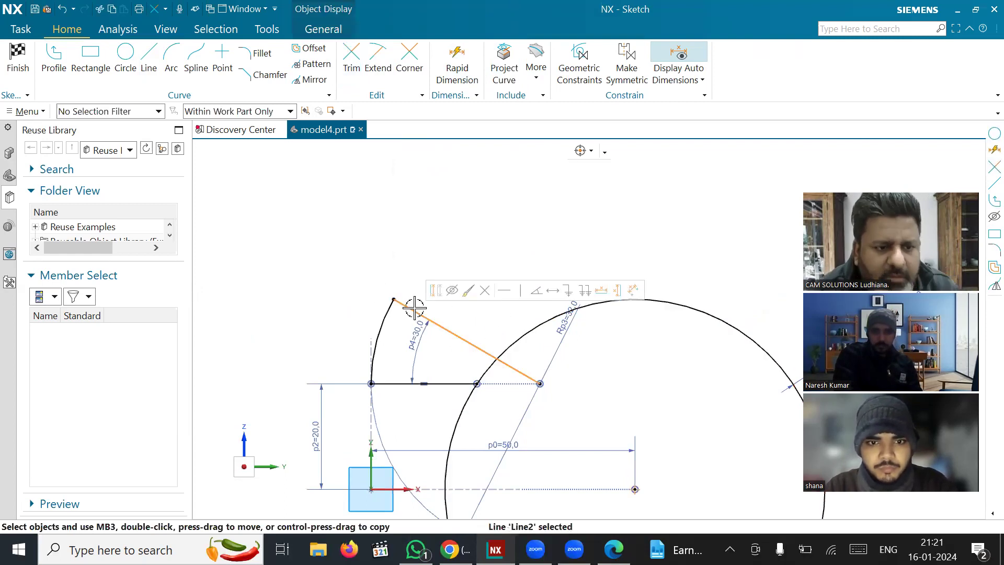
{"action": "left_click", "coordinate": [438, 292]}
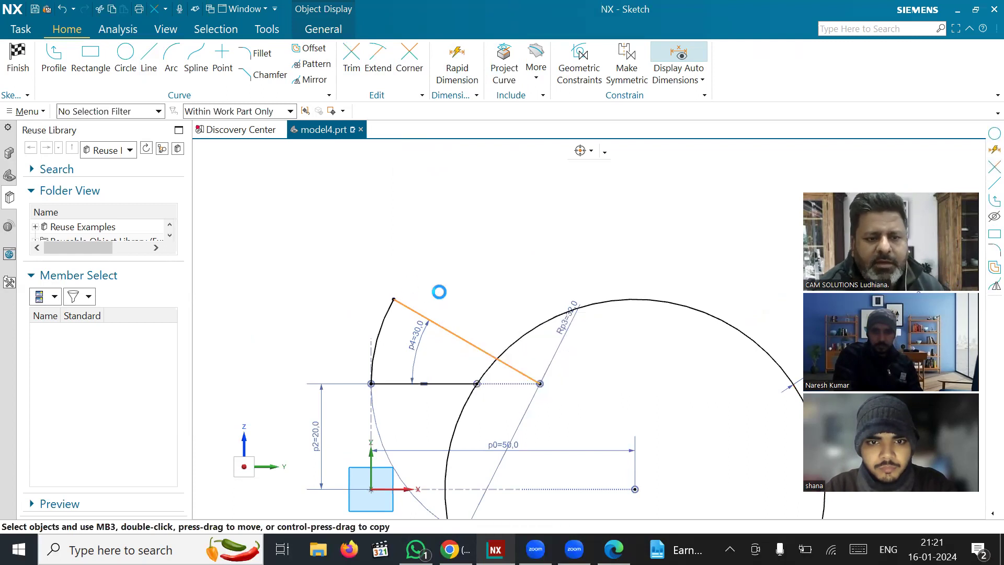
- Check the PDF drawing and sketch a circle about 76.4 mm in diameter passing through the upper end of the R32 arc
{"action": "scroll", "coordinate": [565, 335], "scroll_direction": "up", "scroll_amount": 3}
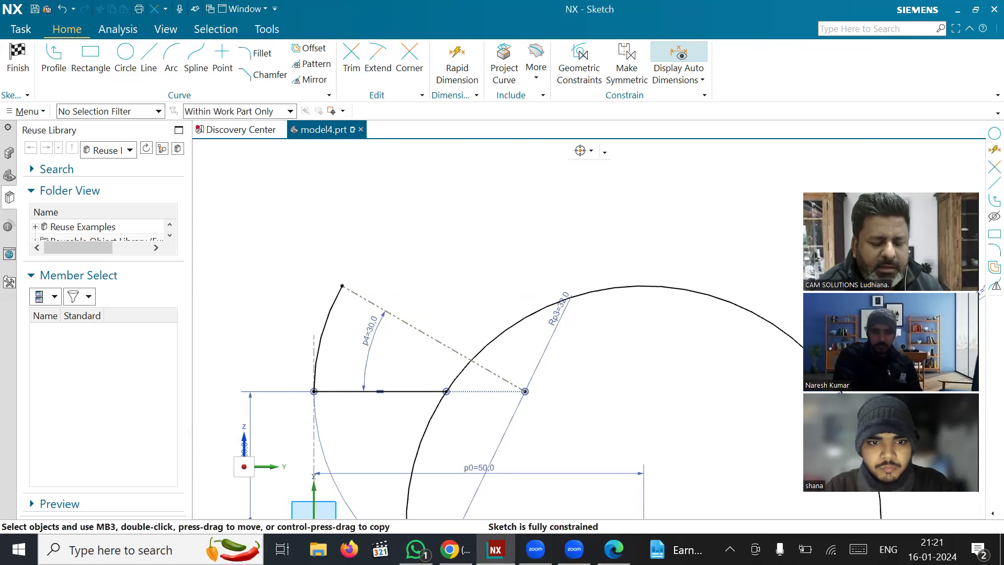
{"action": "left_click", "coordinate": [615, 550]}
{"action": "left_click", "coordinate": [614, 550]}
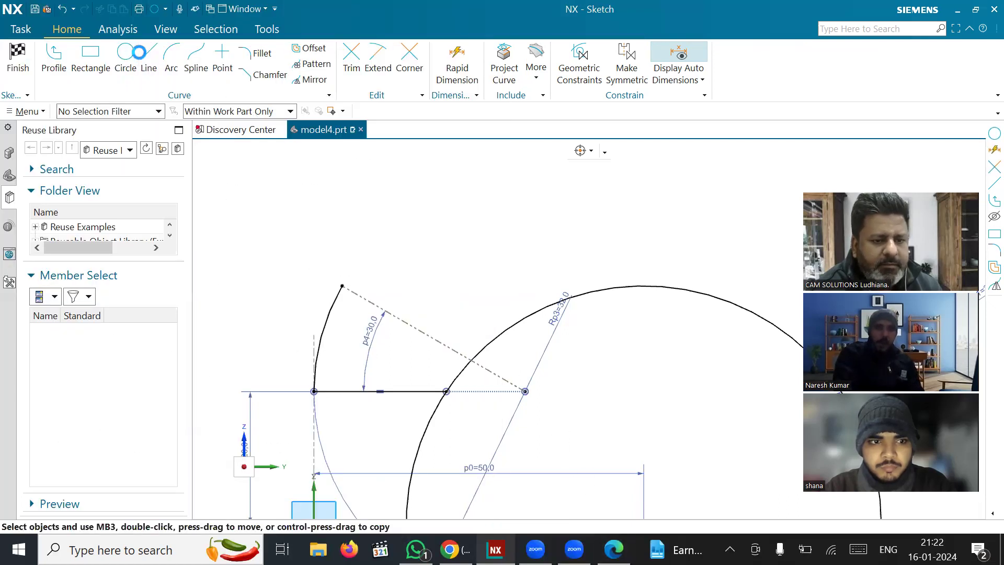
{"action": "left_click", "coordinate": [126, 58]}
{"action": "left_click", "coordinate": [564, 403]}
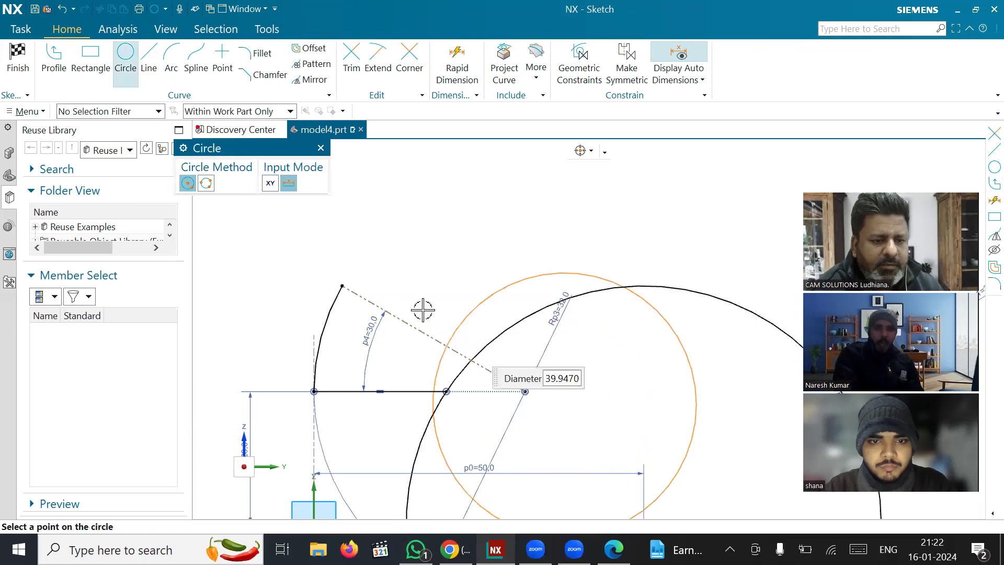
{"action": "left_click", "coordinate": [347, 286]}
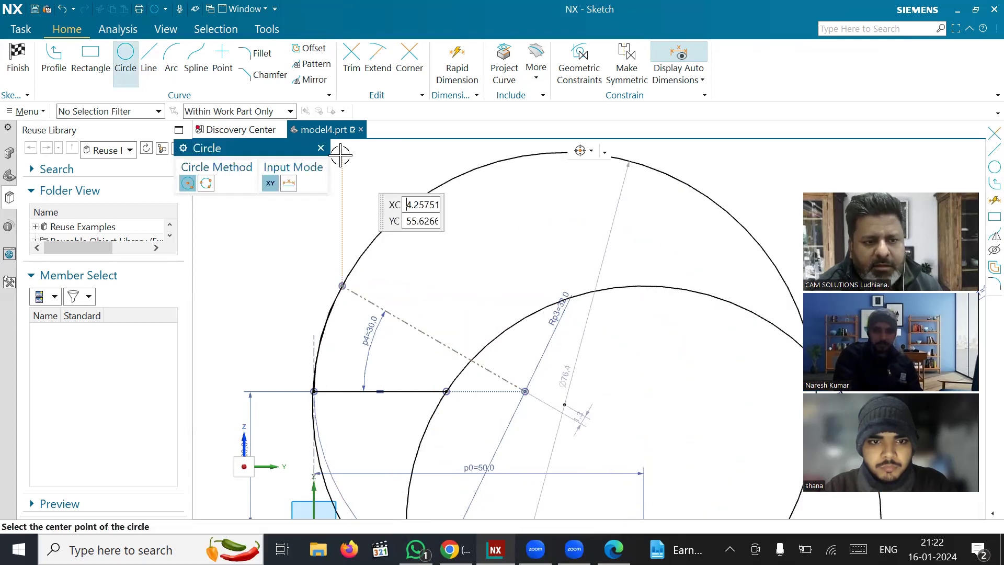
{"action": "key", "text": "Escape"}
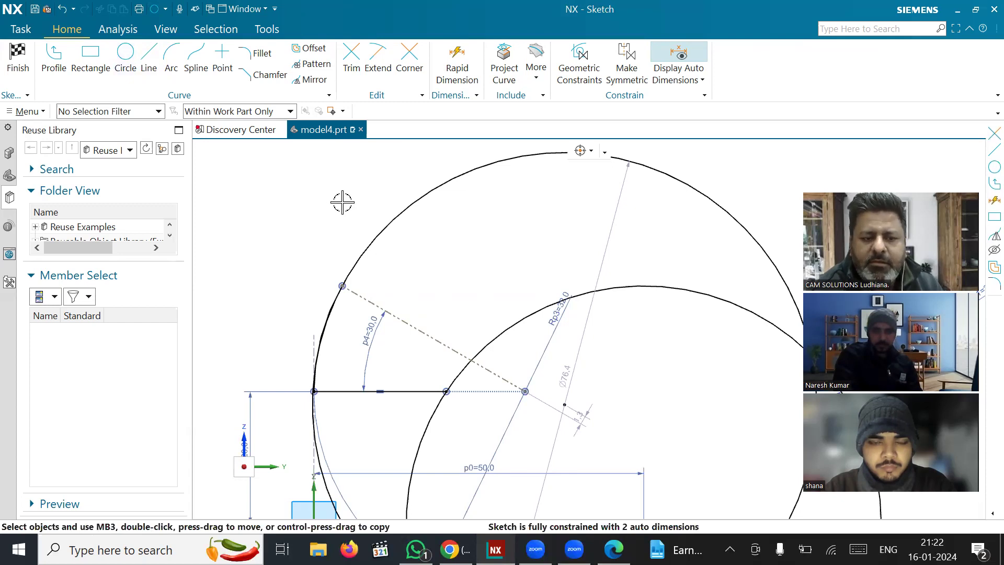
- Constrain the new circle's centre onto the extension of the 30° reference line and set its radius to 48 mm using a Radial dimension
{"action": "left_click", "coordinate": [564, 405]}
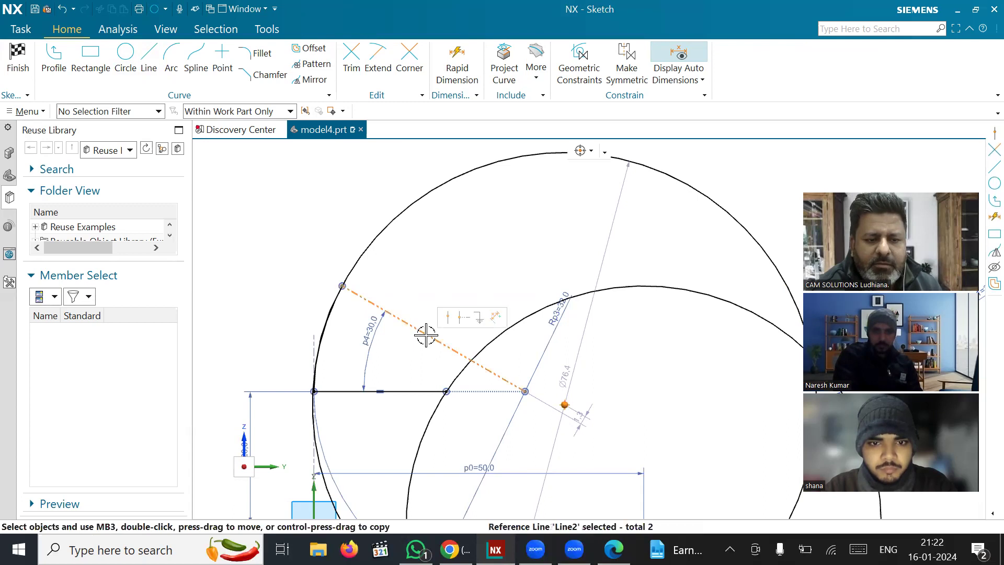
{"action": "left_click", "coordinate": [448, 318]}
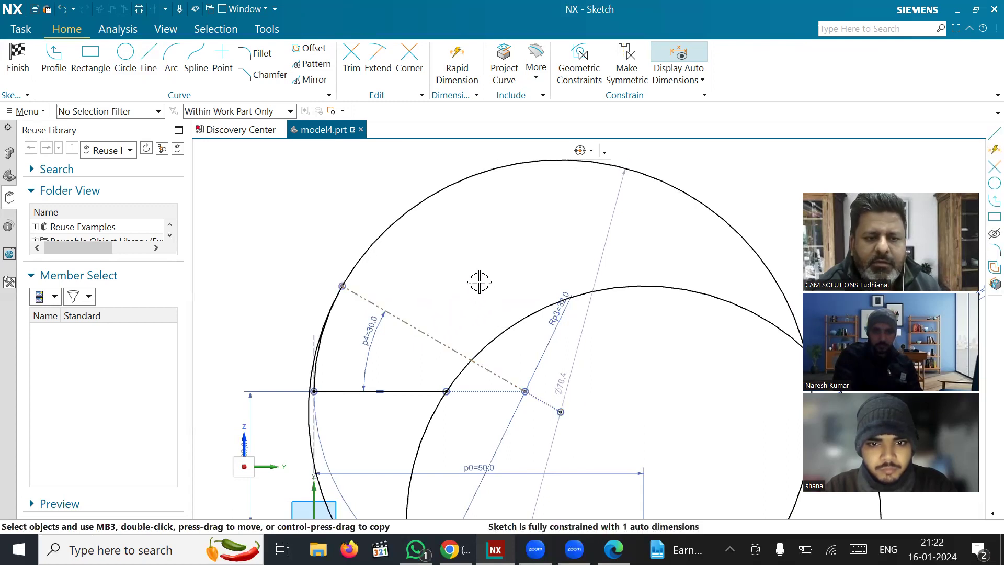
{"action": "double_click", "coordinate": [613, 219]}
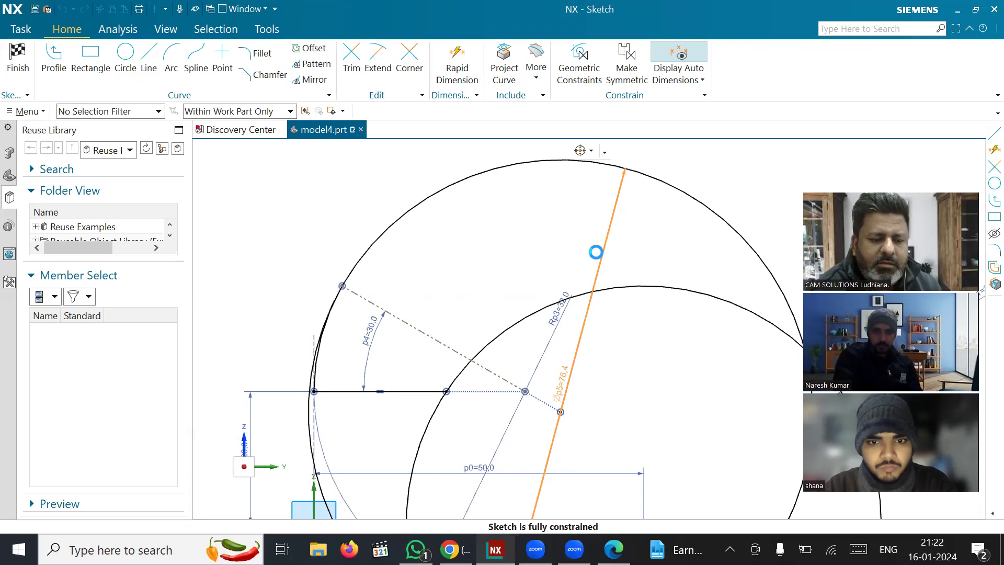
{"action": "left_click", "coordinate": [340, 281]}
{"action": "left_click", "coordinate": [340, 296]}
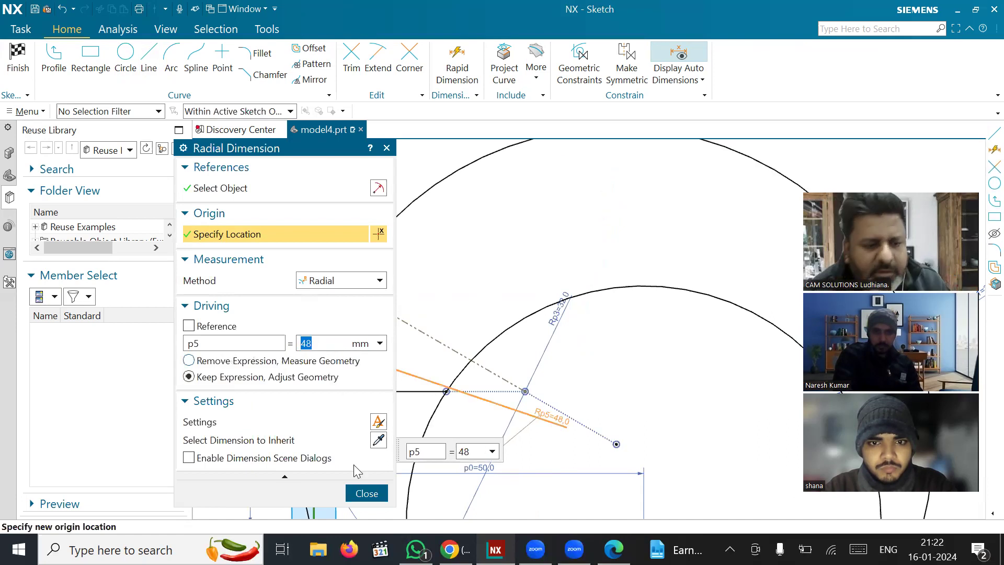
{"action": "left_click", "coordinate": [367, 493]}
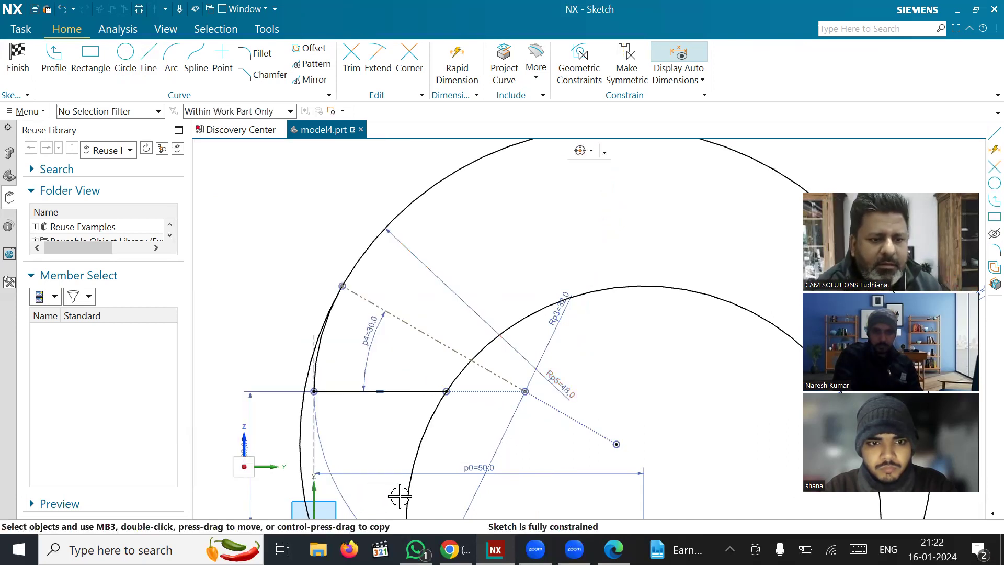
- Examine the PDF drawing for the angle limiting the R48 arc and the arc that follows it
{"action": "left_click", "coordinate": [614, 549]}
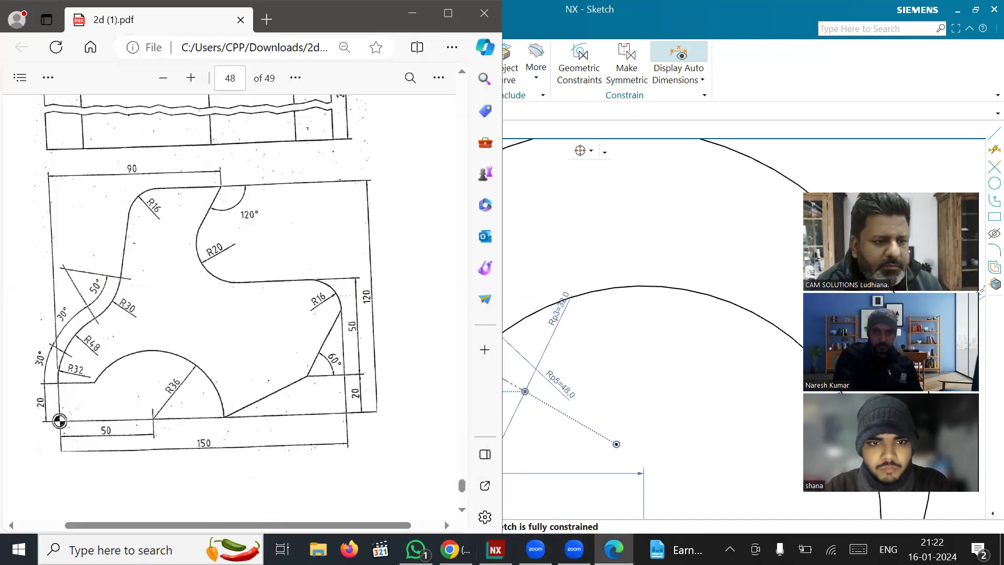
{"action": "left_click", "coordinate": [504, 392]}
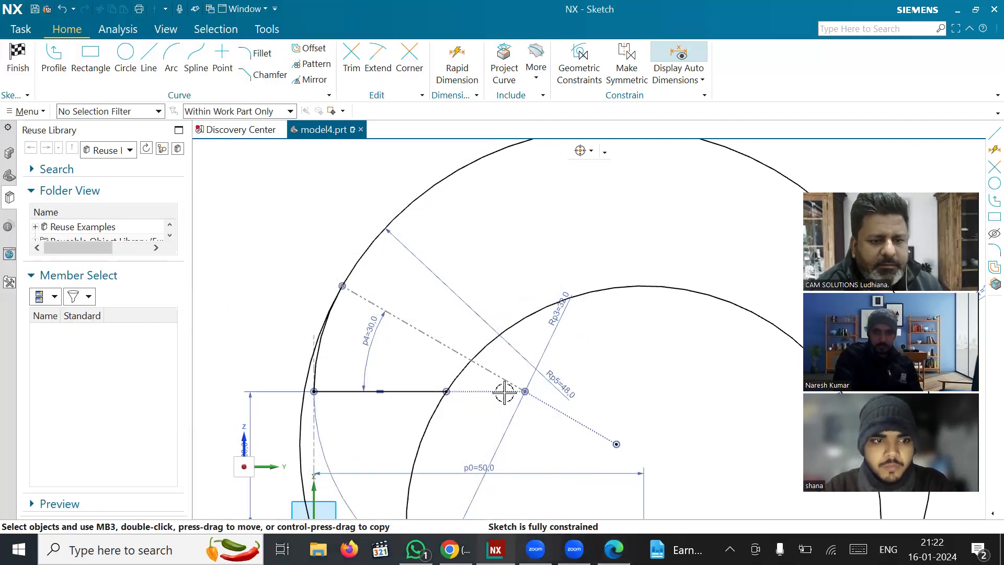
- Sketch a sloped line about 49 mm long at about 117° from the R48 circle's centre to just beyond its circumference
{"action": "left_click", "coordinate": [149, 55]}
{"action": "left_click", "coordinate": [617, 444]}
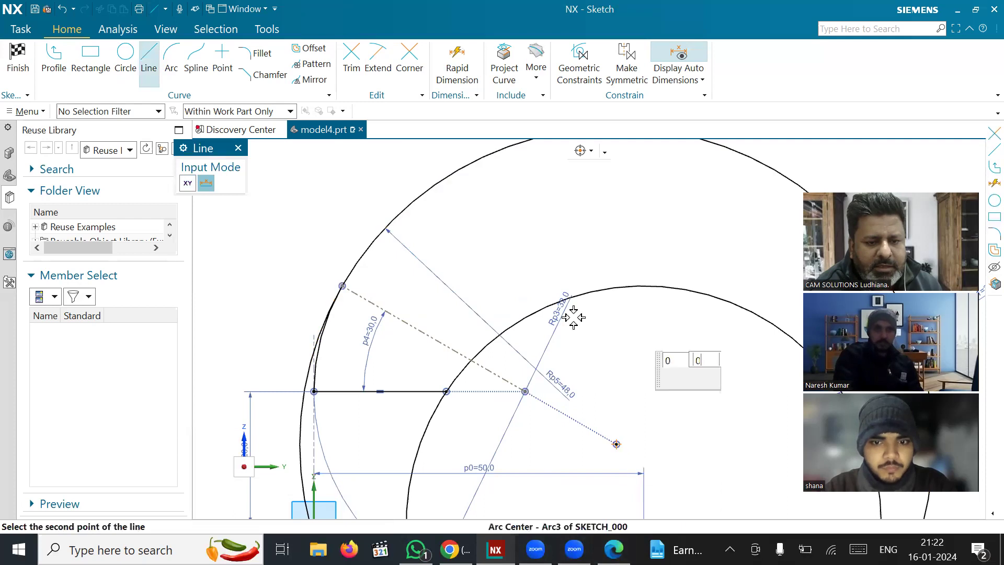
{"action": "left_click", "coordinate": [464, 153]}
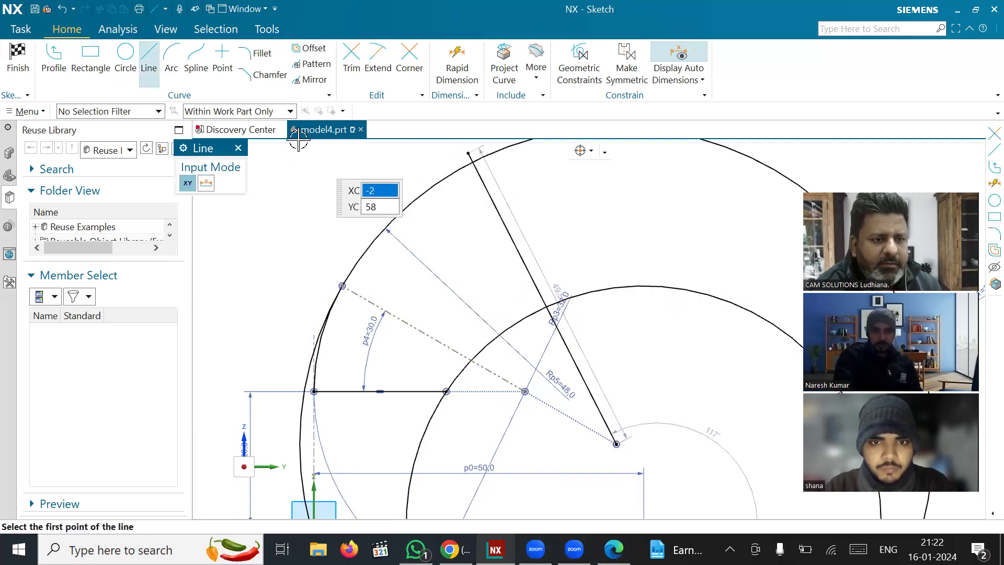
{"action": "left_click", "coordinate": [238, 149]}
- Trim the end of the new sloped line that extends past the R48 circle
{"action": "scroll", "coordinate": [507, 328], "scroll_direction": "down", "scroll_amount": 1}
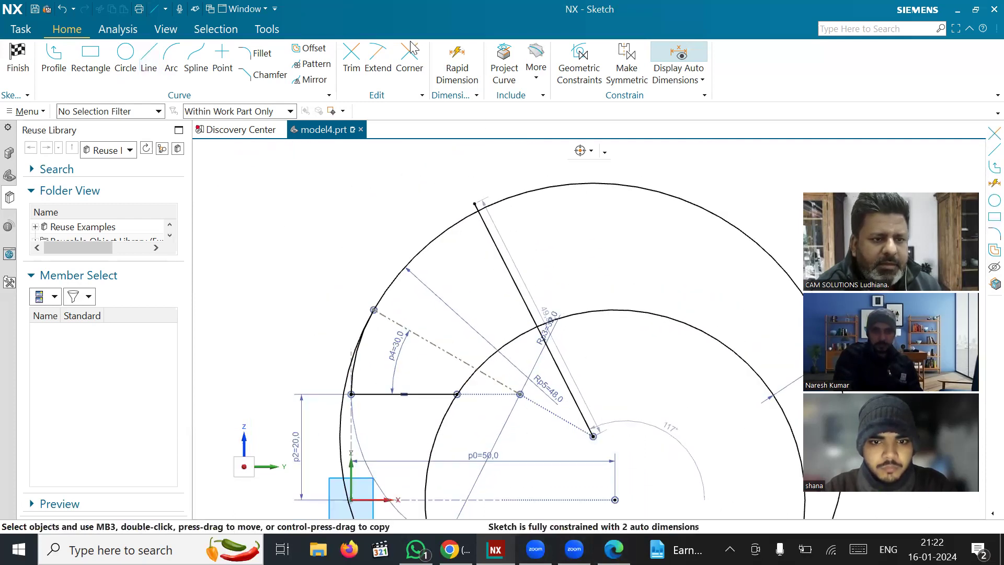
{"action": "left_click", "coordinate": [349, 51]}
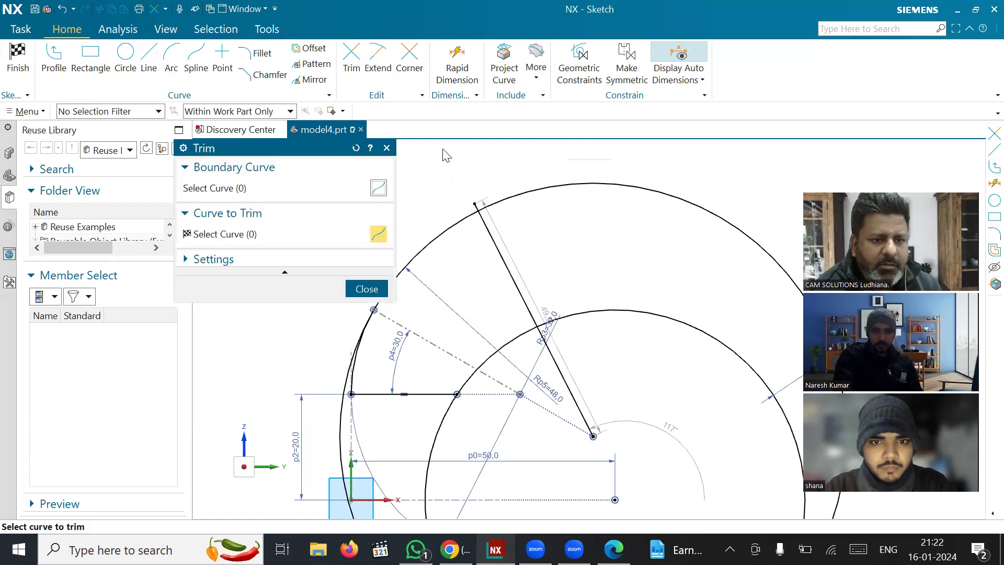
{"action": "left_click", "coordinate": [474, 199]}
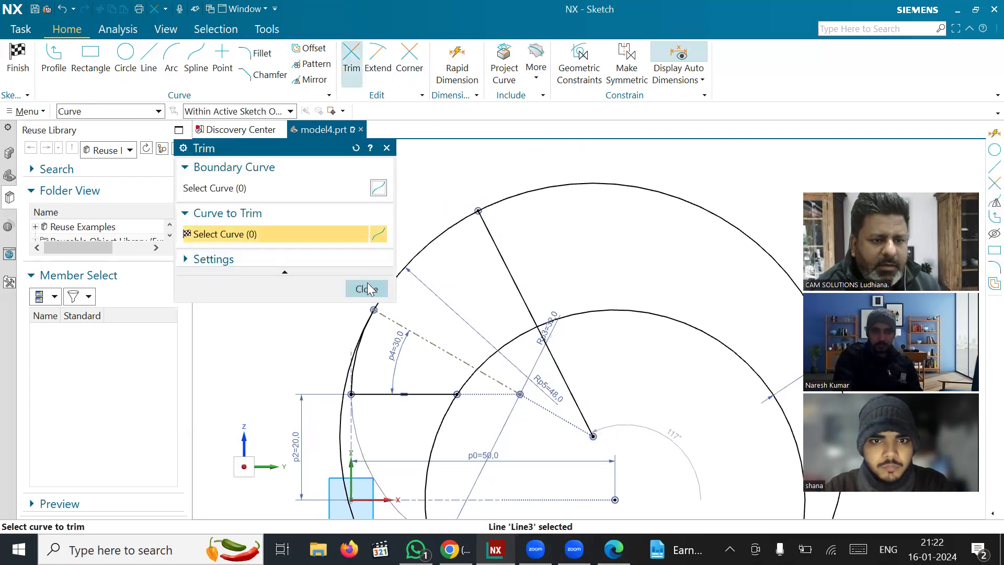
{"action": "left_click", "coordinate": [366, 288]}
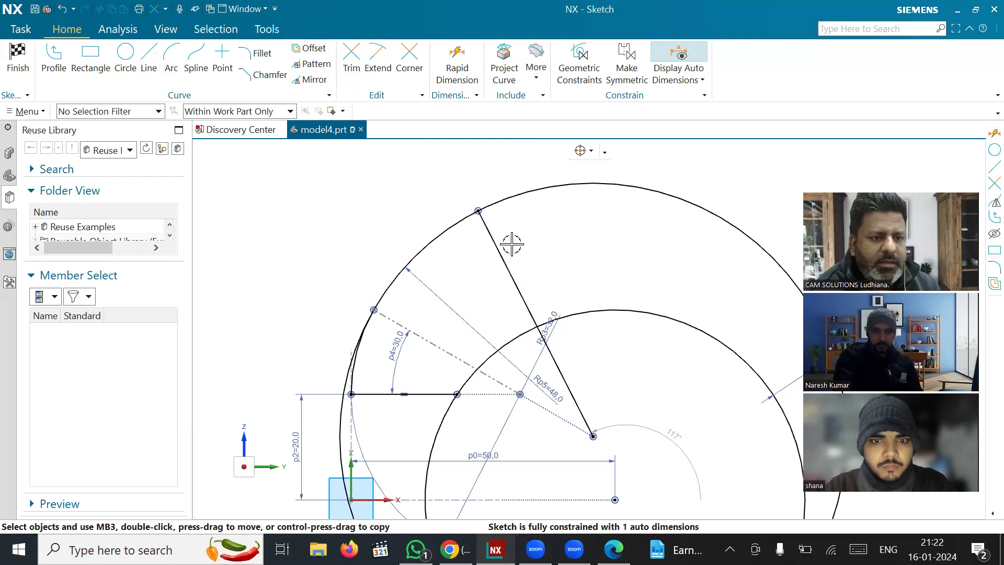
{"action": "left_click", "coordinate": [477, 279]}
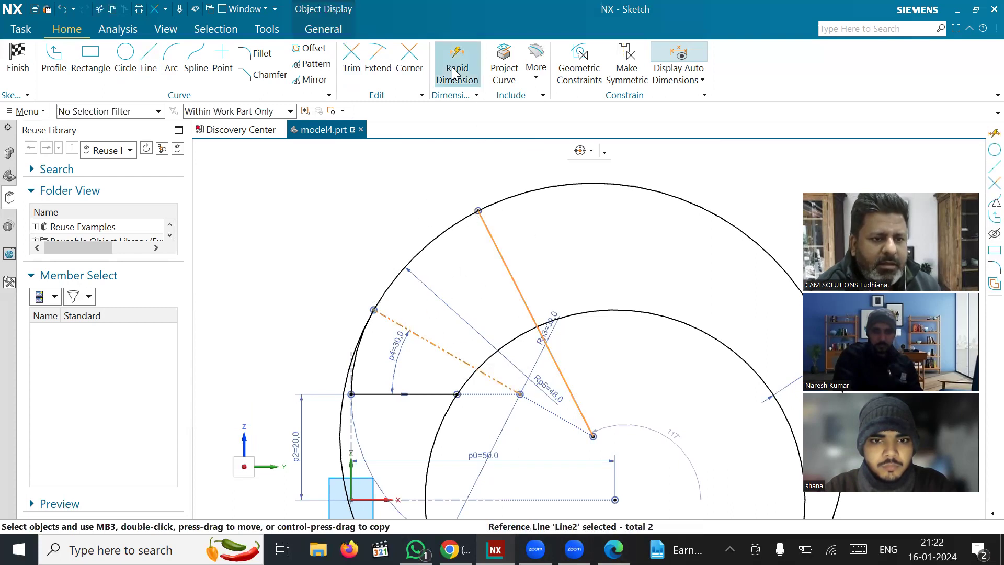
{"action": "key", "text": "d"}
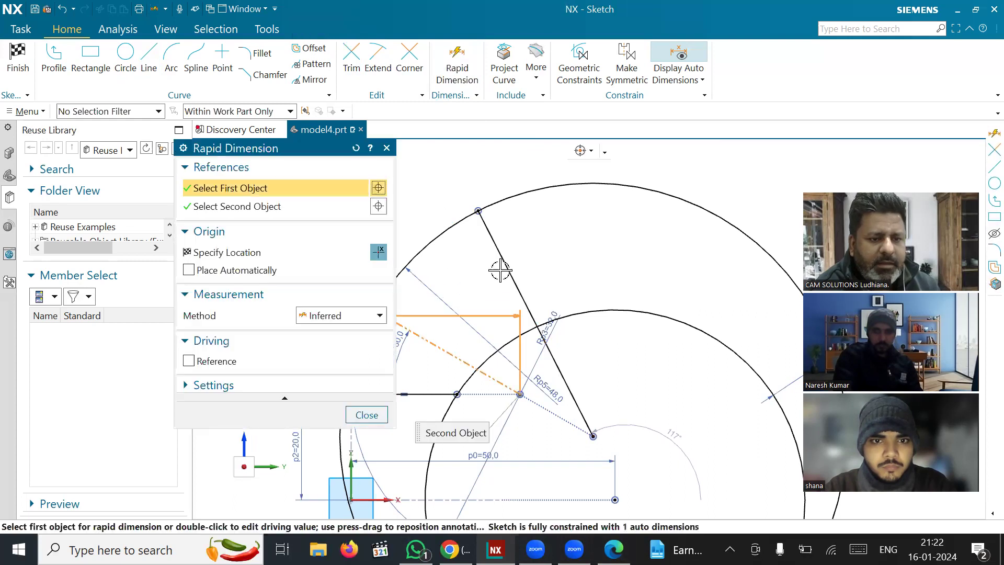
{"action": "left_click", "coordinate": [498, 260]}
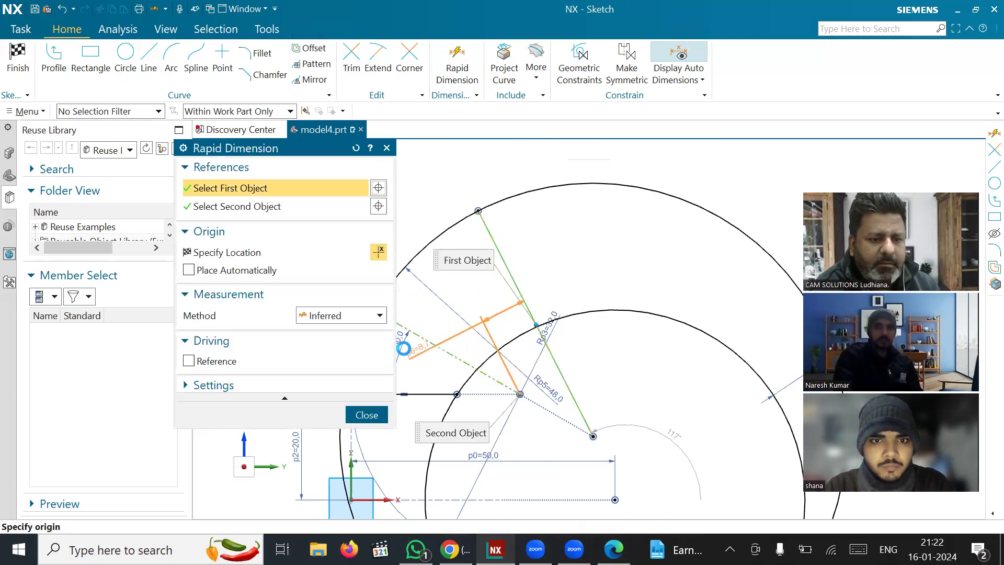
{"action": "left_click", "coordinate": [366, 414]}
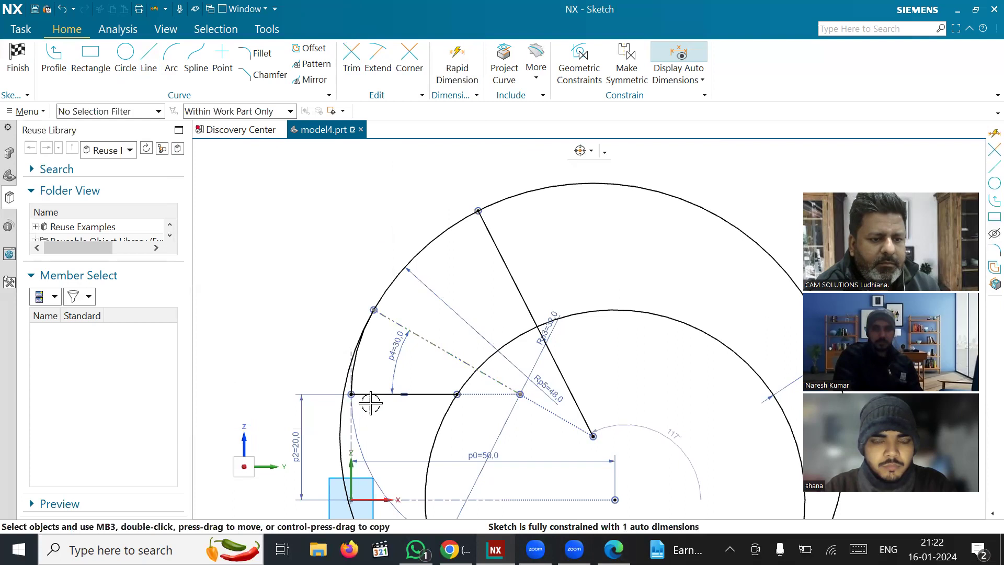
- Add an Angular dimension of 30° between the existing reference line and the new sloped line from the R48 circle's centre
{"action": "left_click", "coordinate": [454, 65]}
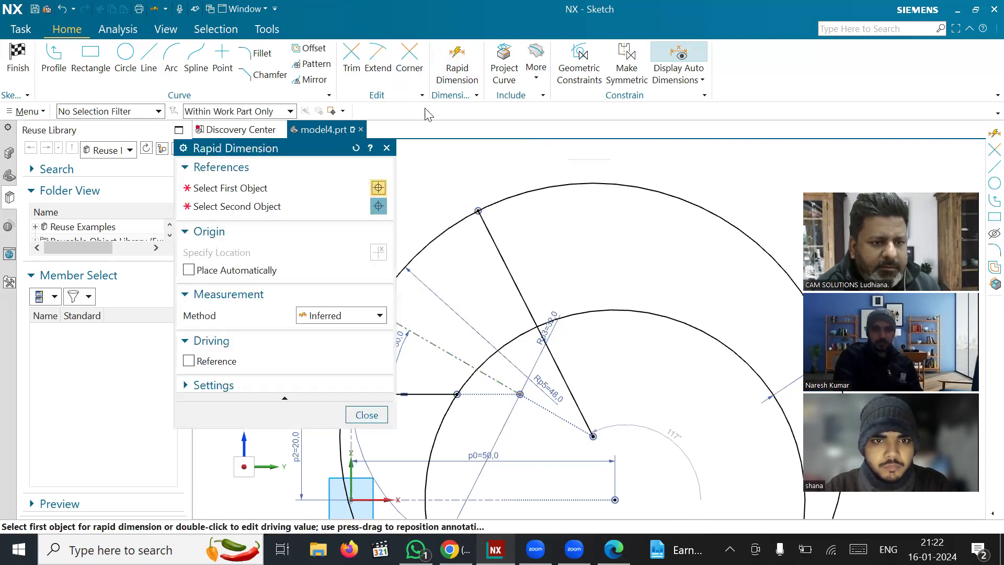
{"action": "left_click", "coordinate": [361, 316]}
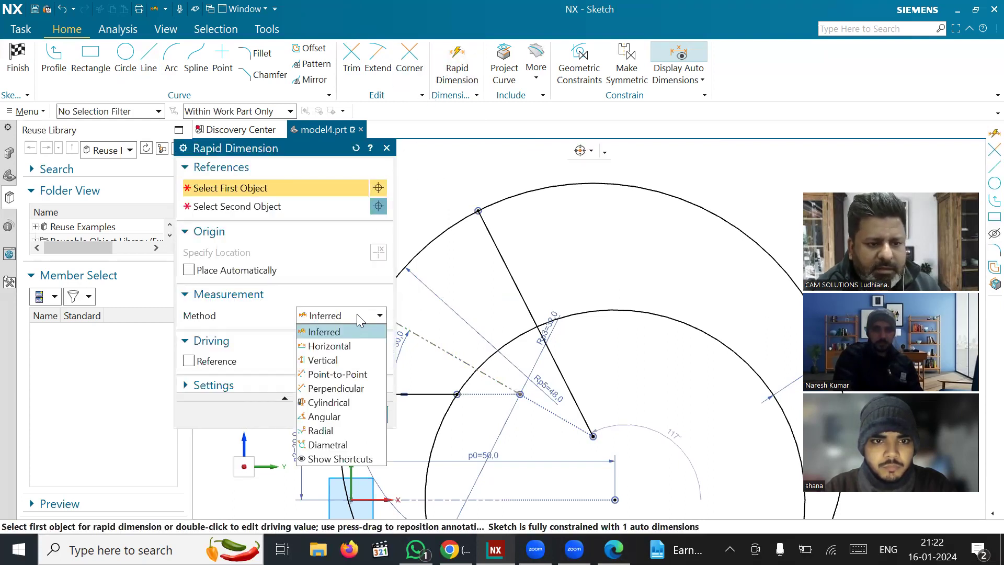
{"action": "left_click", "coordinate": [342, 416]}
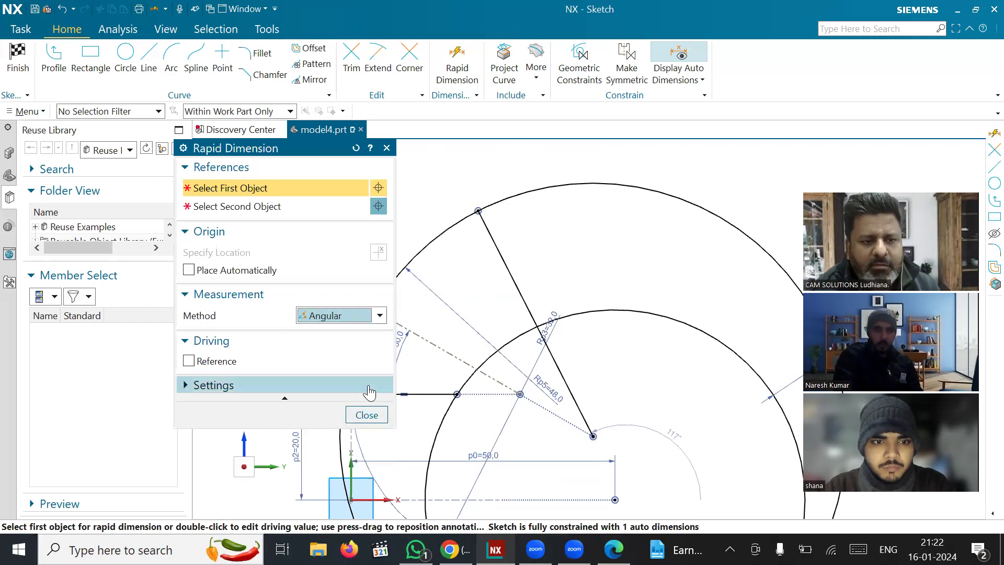
{"action": "left_click", "coordinate": [448, 352]}
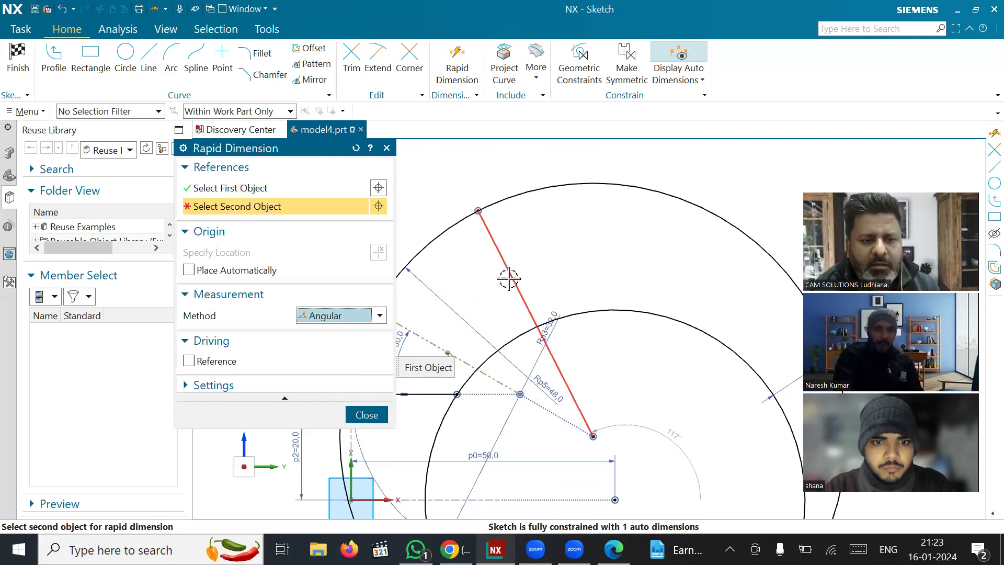
{"action": "left_click", "coordinate": [506, 278]}
{"action": "left_click", "coordinate": [387, 355]}
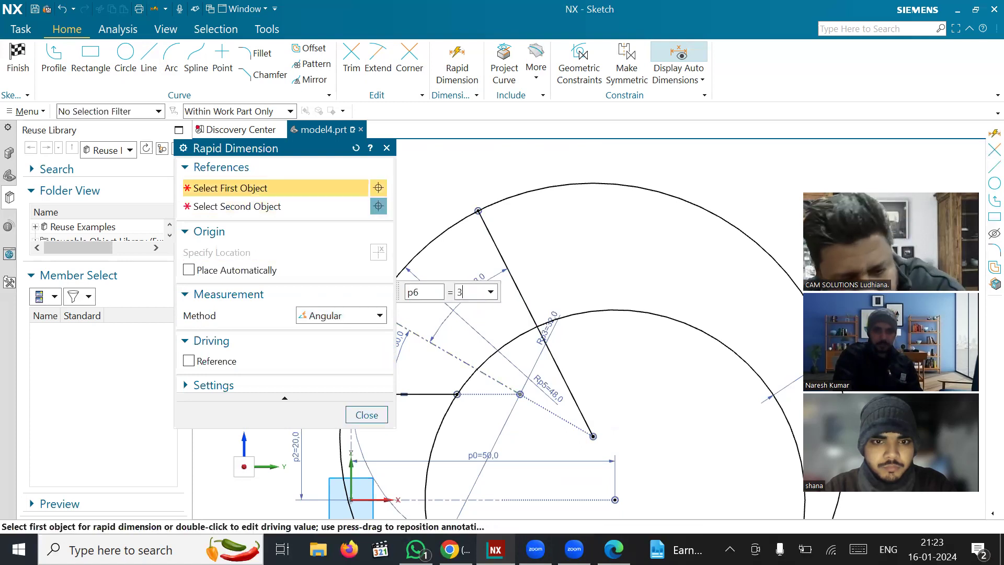
{"action": "type", "text": "30"}
{"action": "key", "text": "Return"}
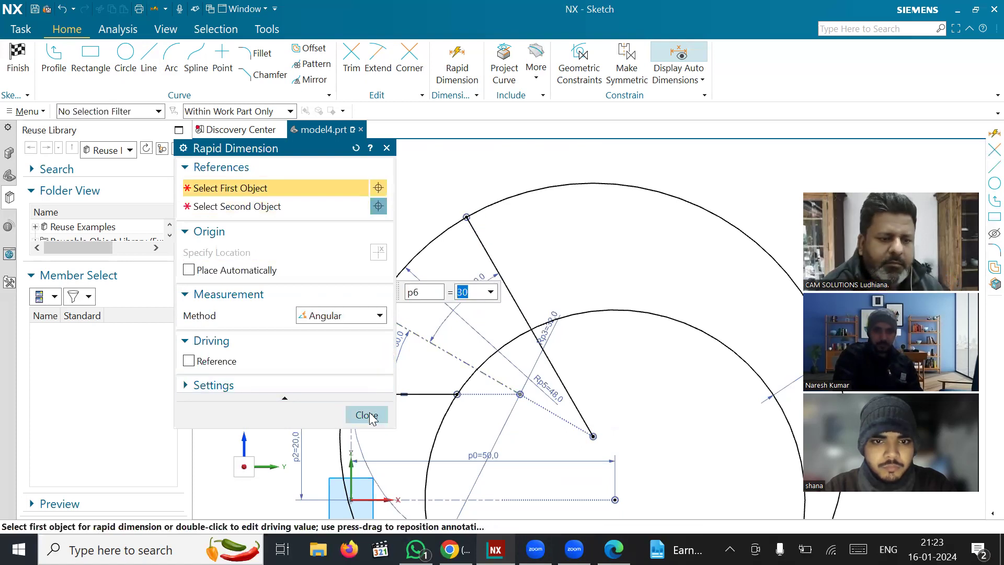
{"action": "left_click", "coordinate": [366, 415]}
- Trim the R48 circle to leave only the arc between the upper end of the R32 arc and the new sloped line
{"action": "left_click", "coordinate": [351, 60]}
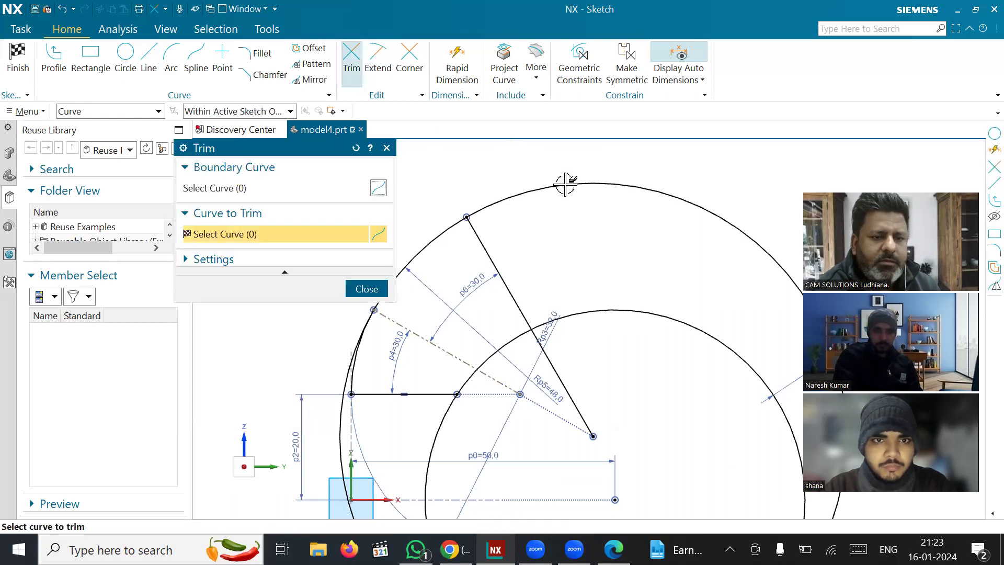
{"action": "scroll", "coordinate": [565, 227], "scroll_direction": "down", "scroll_amount": 3}
{"action": "scroll", "coordinate": [672, 476], "scroll_direction": "up", "scroll_amount": 5}
{"action": "scroll", "coordinate": [672, 476], "scroll_direction": "up", "scroll_amount": 2}
{"action": "scroll", "coordinate": [573, 424], "scroll_direction": "up", "scroll_amount": 2}
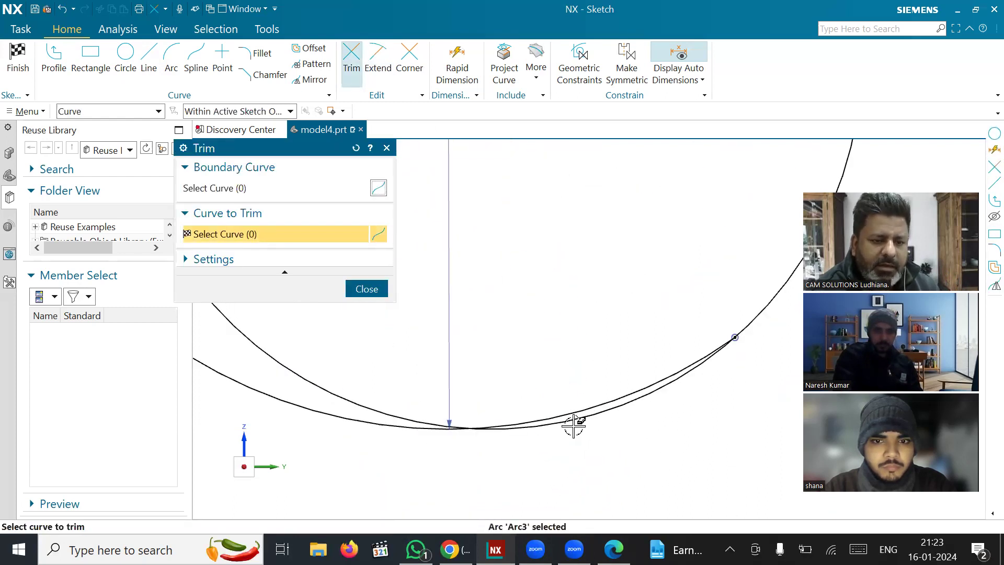
{"action": "left_click", "coordinate": [607, 400]}
{"action": "left_click", "coordinate": [366, 422]}
{"action": "scroll", "coordinate": [612, 476], "scroll_direction": "down", "scroll_amount": 5}
{"action": "scroll", "coordinate": [467, 292], "scroll_direction": "up", "scroll_amount": 4}
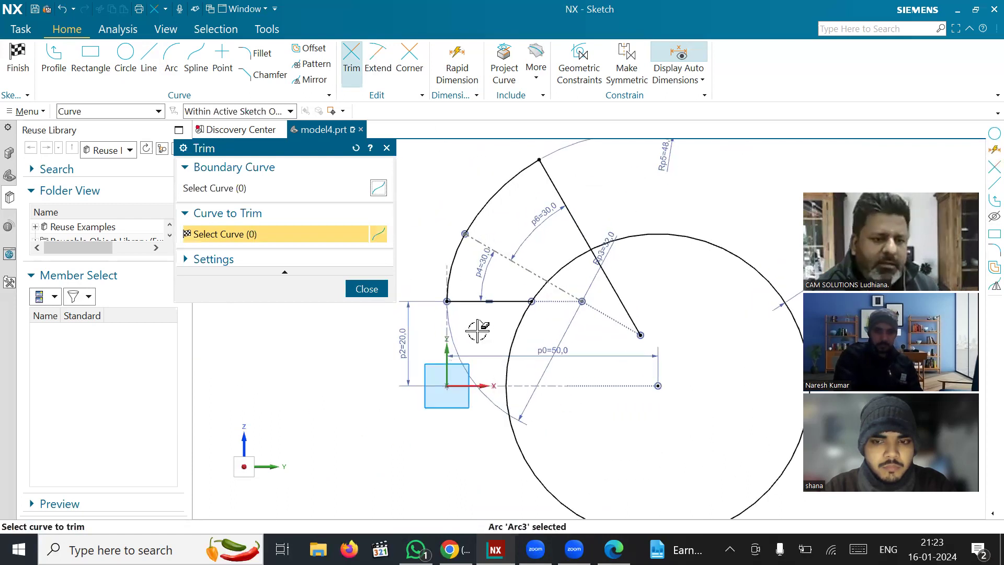
{"action": "scroll", "coordinate": [443, 266], "scroll_direction": "down", "scroll_amount": 3}
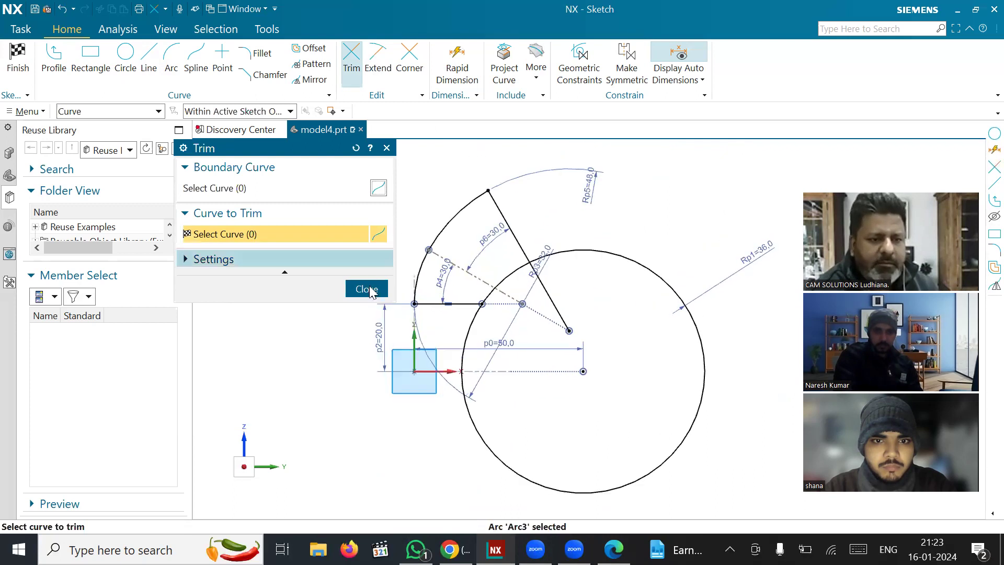
{"action": "left_click", "coordinate": [366, 289]}
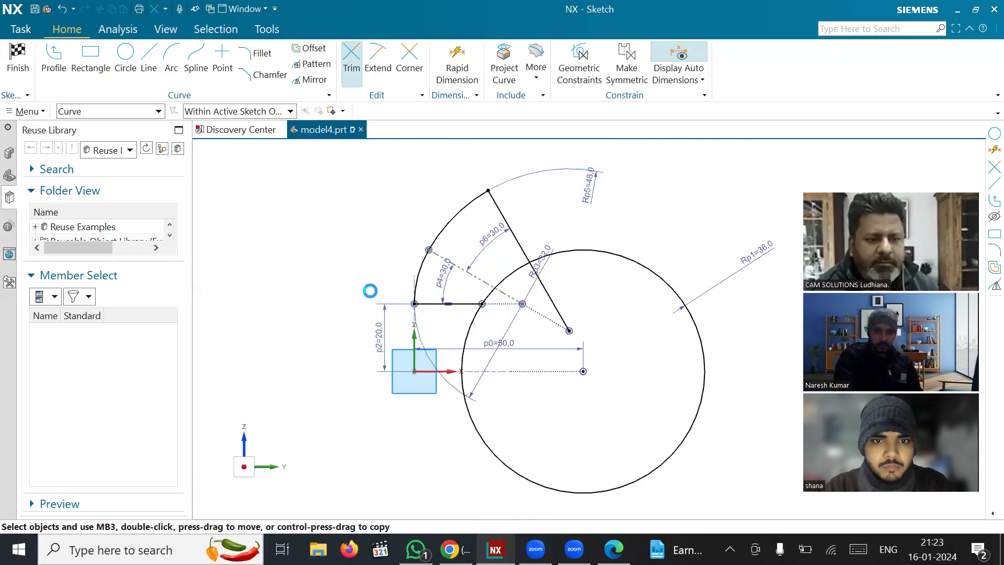
- Convert the sloped line limiting the R48 arc to a reference line
{"action": "left_click", "coordinate": [501, 212]}
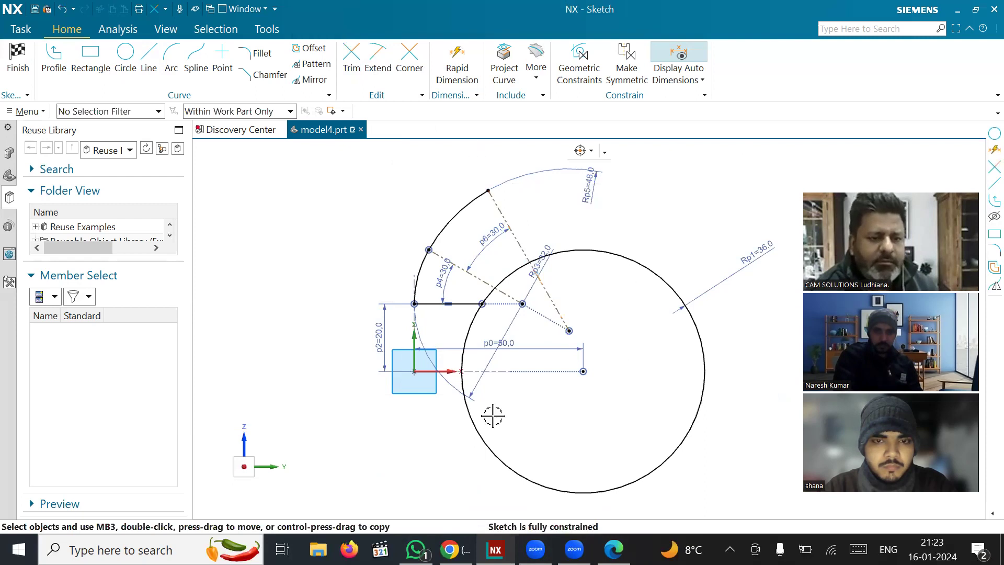
{"action": "scroll", "coordinate": [492, 415], "scroll_direction": "down", "scroll_amount": 2}
{"action": "scroll", "coordinate": [535, 316], "scroll_direction": "up", "scroll_amount": 2}
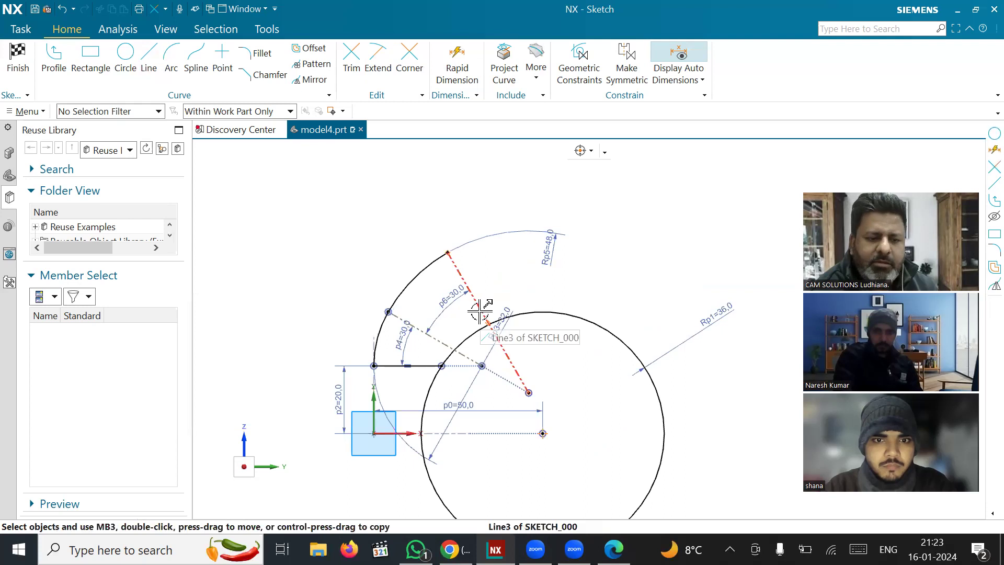
- Rearrange the sketch dimensions, moving the 50 mm one below the circle and placing the R32, R48, R36 and 30° ones neatly beside their curves
{"action": "left_click_drag", "start_coordinate": [467, 405], "coordinate": [461, 504]}
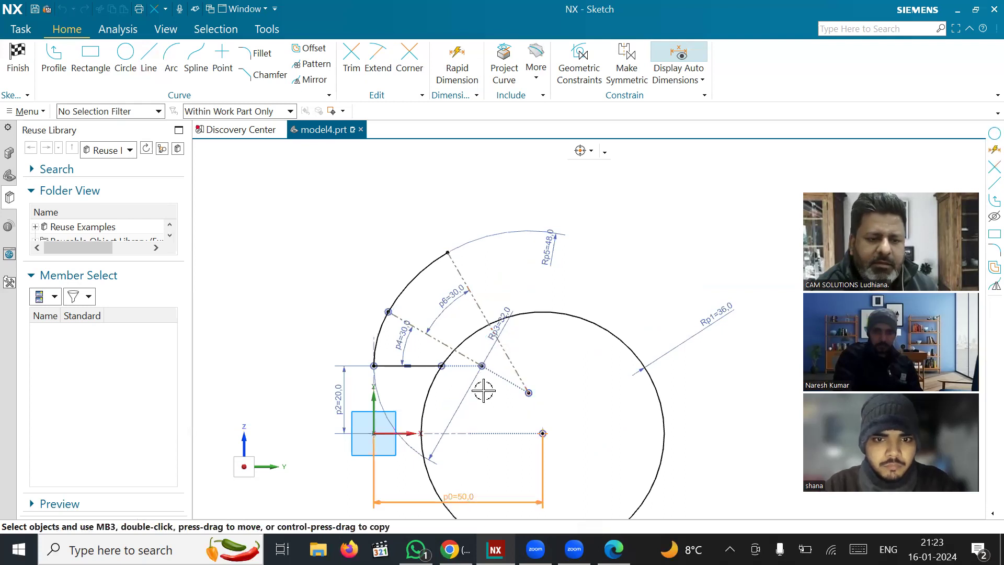
{"action": "left_click_drag", "start_coordinate": [403, 360], "coordinate": [368, 314]}
{"action": "scroll", "coordinate": [422, 294], "scroll_direction": "up", "scroll_amount": 3}
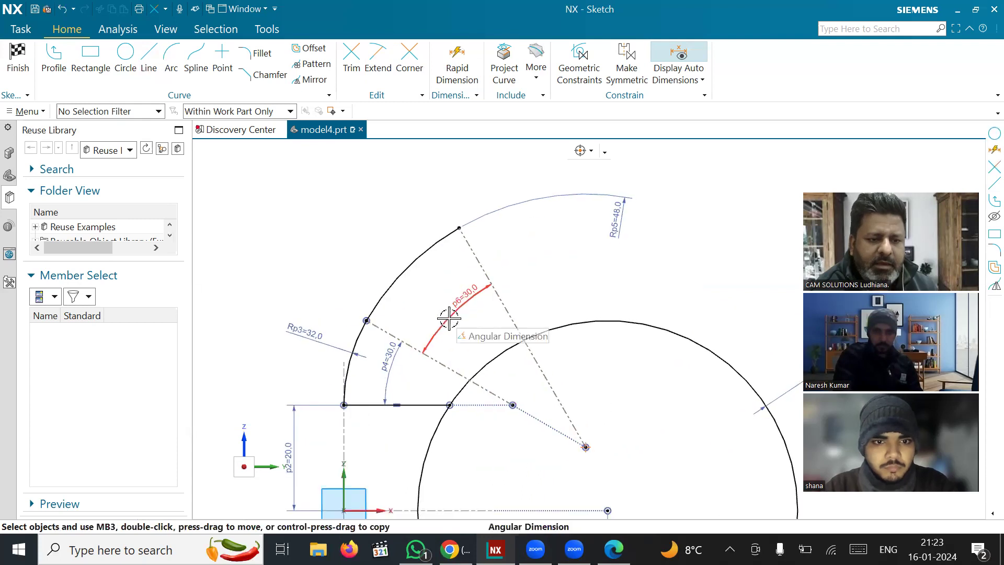
{"action": "left_click_drag", "start_coordinate": [616, 214], "coordinate": [431, 281]}
{"action": "mouse_move", "coordinate": [299, 330]}
{"action": "left_mouse_down"}
{"action": "mouse_move", "coordinate": [409, 368]}
{"action": "mouse_move", "coordinate": [384, 372]}
{"action": "left_mouse_up"}
{"action": "left_click_drag", "start_coordinate": [454, 325], "coordinate": [459, 329]}
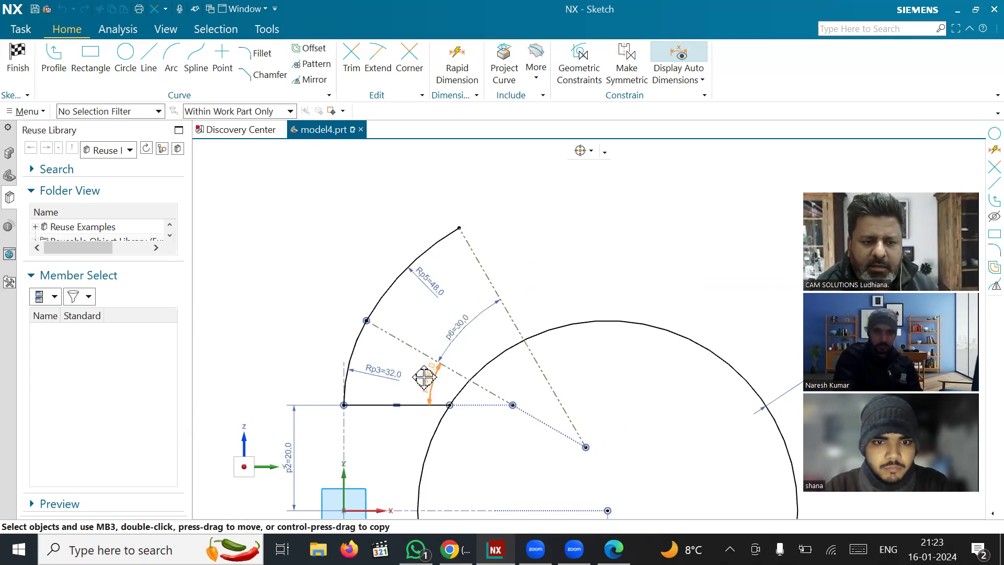
{"action": "left_click", "coordinate": [397, 431]}
{"action": "scroll", "coordinate": [293, 335], "scroll_direction": "down", "scroll_amount": 2}
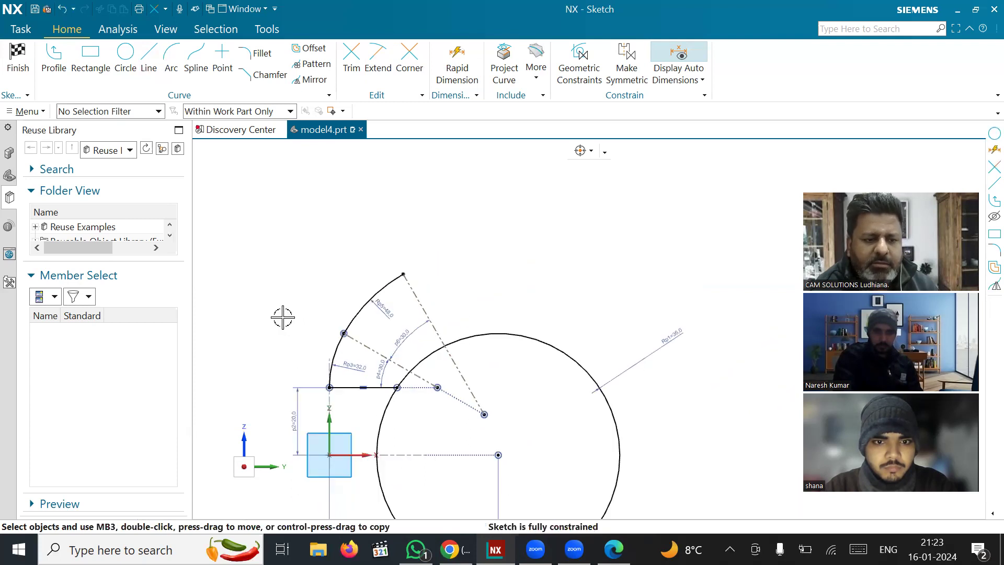
{"action": "scroll", "coordinate": [550, 418], "scroll_direction": "up", "scroll_amount": 1}
{"action": "mouse_move", "coordinate": [684, 332]}
{"action": "left_mouse_down"}
{"action": "mouse_move", "coordinate": [415, 433]}
{"action": "mouse_move", "coordinate": [471, 327]}
{"action": "mouse_move", "coordinate": [480, 346]}
{"action": "left_mouse_up"}
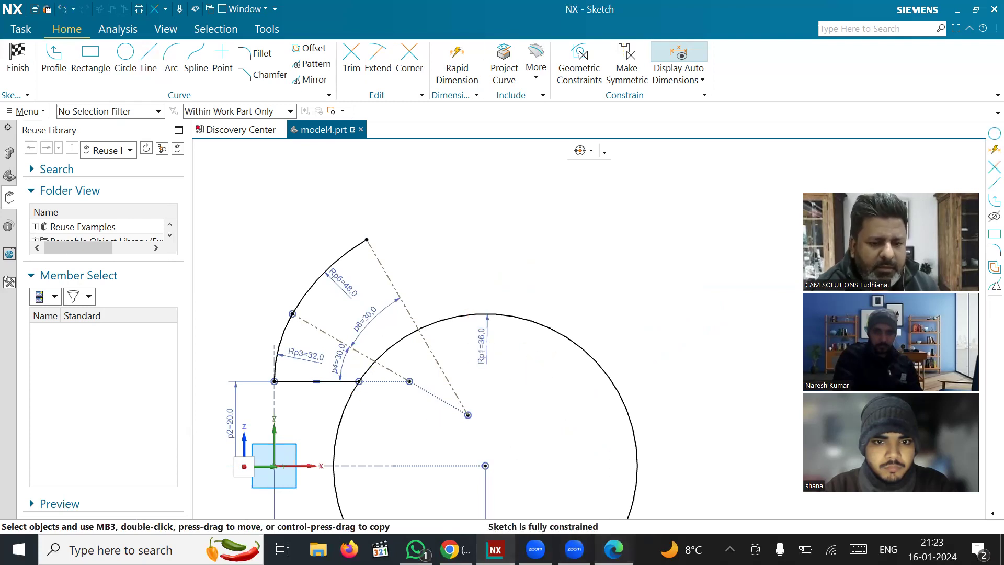
- Check the PDF drawing for the next arc and sketch a circle about 51.4 mm in diameter through the upper end of the R48 arc
{"action": "left_click", "coordinate": [614, 549]}
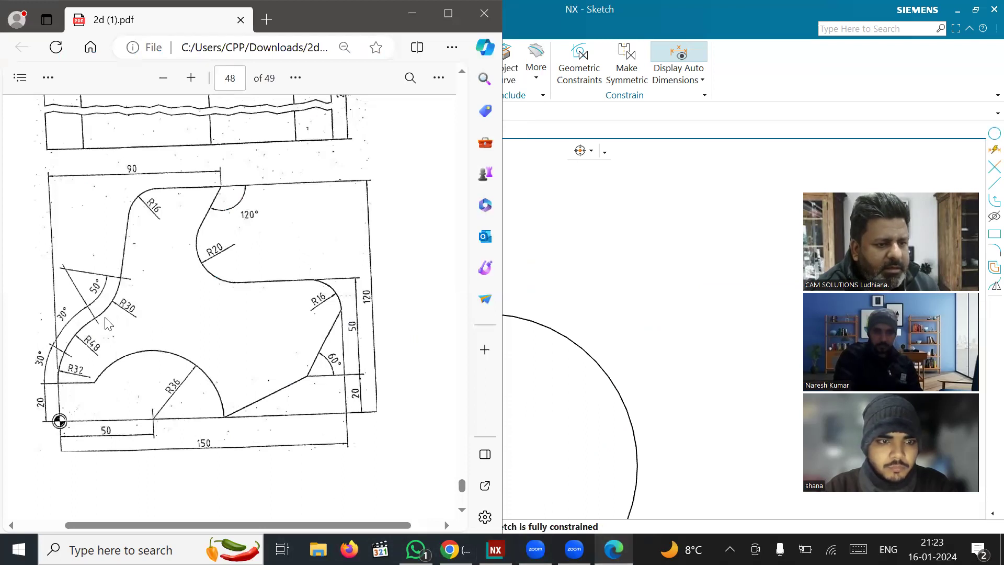
{"action": "scroll", "coordinate": [561, 319], "scroll_direction": "up", "scroll_amount": 4}
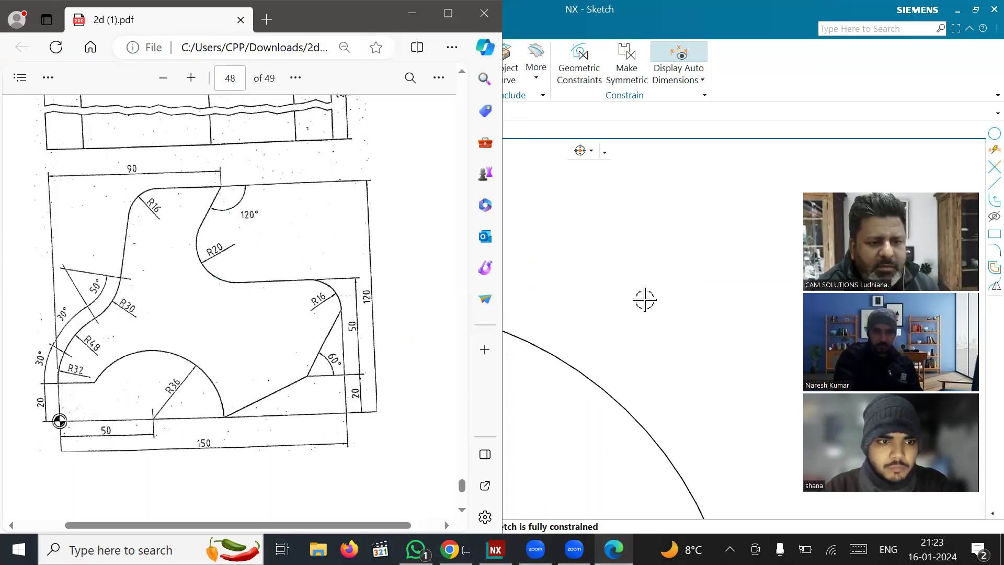
{"action": "left_click", "coordinate": [662, 294]}
{"action": "scroll", "coordinate": [609, 274], "scroll_direction": "down", "scroll_amount": 5}
{"action": "scroll", "coordinate": [454, 197], "scroll_direction": "up", "scroll_amount": 1}
{"action": "scroll", "coordinate": [453, 197], "scroll_direction": "up", "scroll_amount": 2}
{"action": "scroll", "coordinate": [476, 307], "scroll_direction": "down", "scroll_amount": 3}
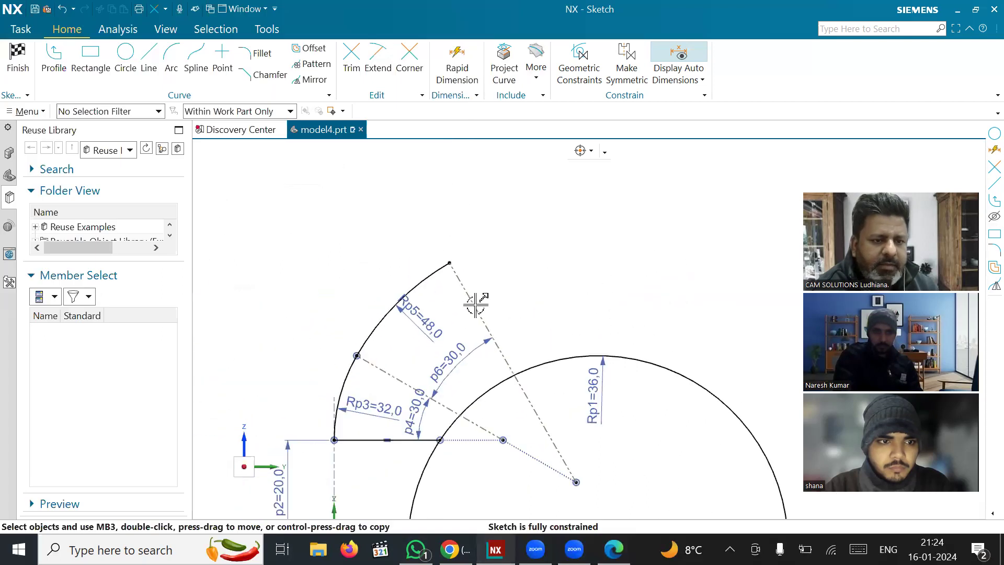
{"action": "scroll", "coordinate": [494, 242], "scroll_direction": "up", "scroll_amount": 2}
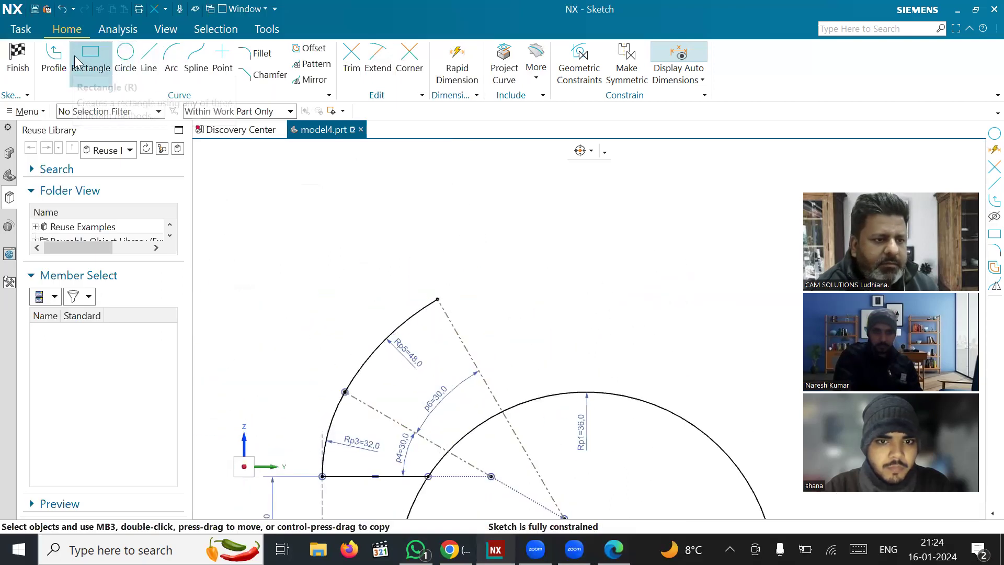
{"action": "left_click", "coordinate": [126, 59]}
{"action": "left_click", "coordinate": [366, 183]}
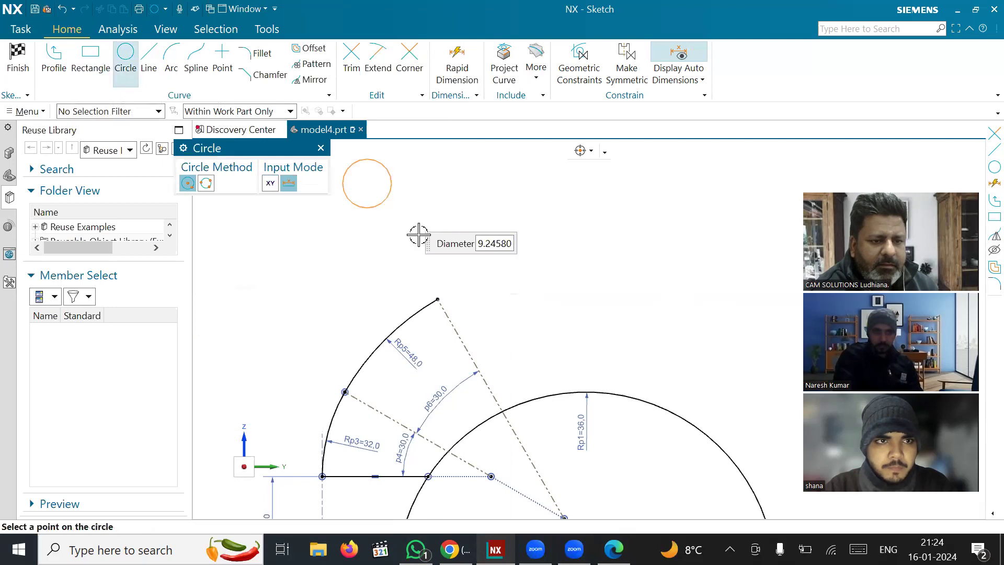
{"action": "left_click", "coordinate": [439, 299]}
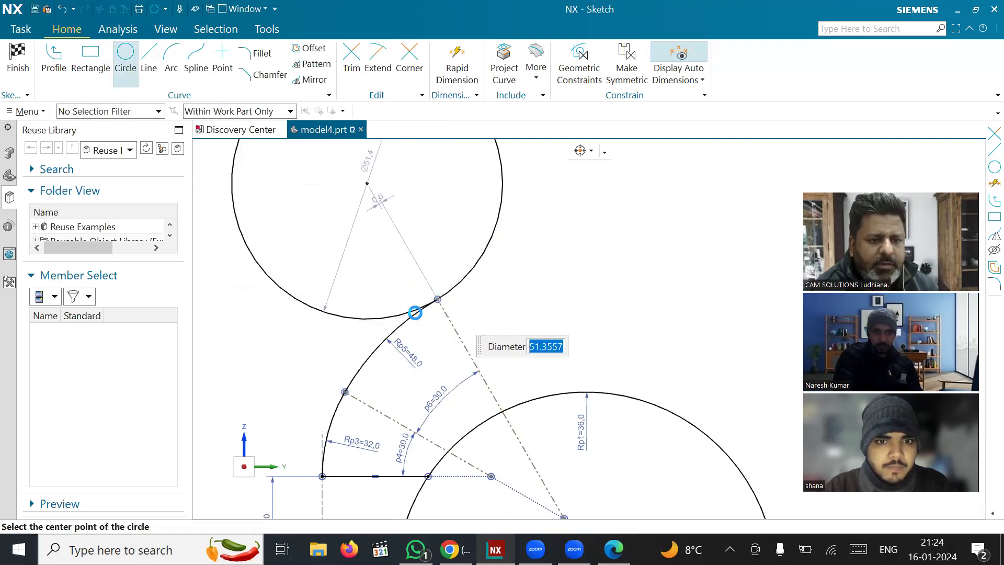
{"action": "left_click", "coordinate": [321, 149]}
{"action": "scroll", "coordinate": [512, 368], "scroll_direction": "down", "scroll_amount": 1}
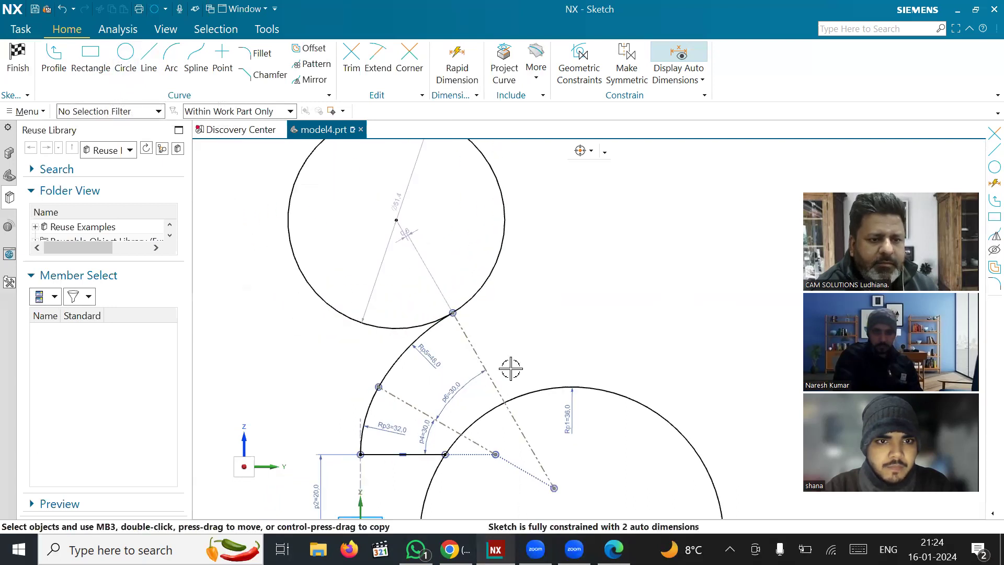
- Constrain the centre of the new circle to lie in line with the sloped reference line limiting the R48 arc
{"action": "scroll", "coordinate": [511, 368], "scroll_direction": "down", "scroll_amount": 1}
{"action": "scroll", "coordinate": [531, 283], "scroll_direction": "up", "scroll_amount": 1}
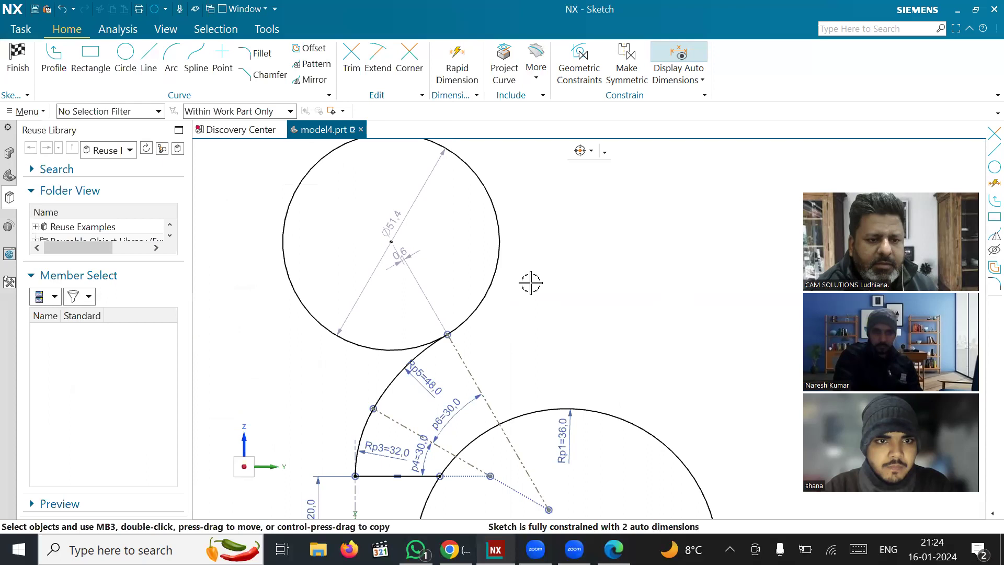
{"action": "left_click", "coordinate": [452, 348]}
{"action": "left_click", "coordinate": [389, 240]}
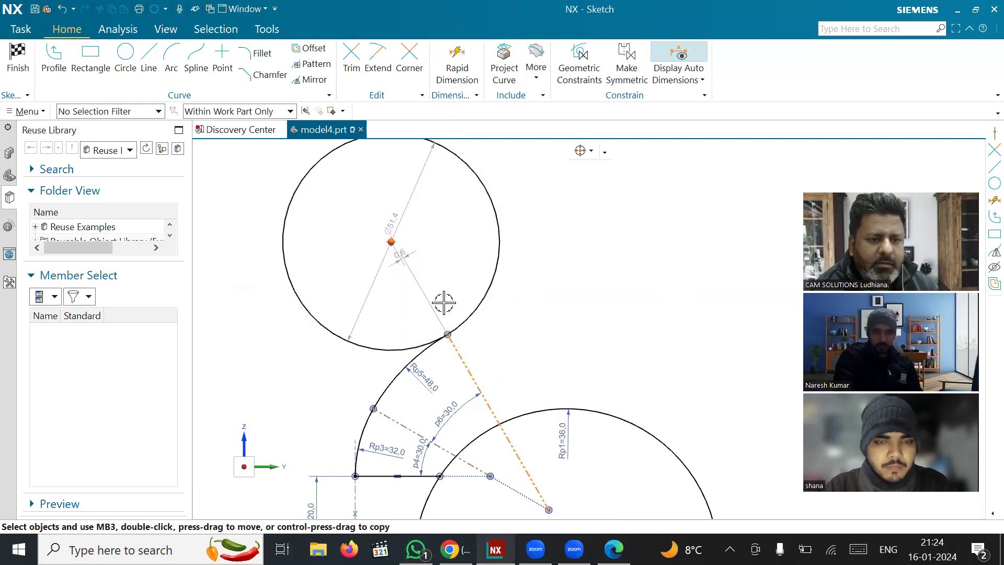
{"action": "key", "text": "Escape"}
{"action": "left_click", "coordinate": [466, 360]}
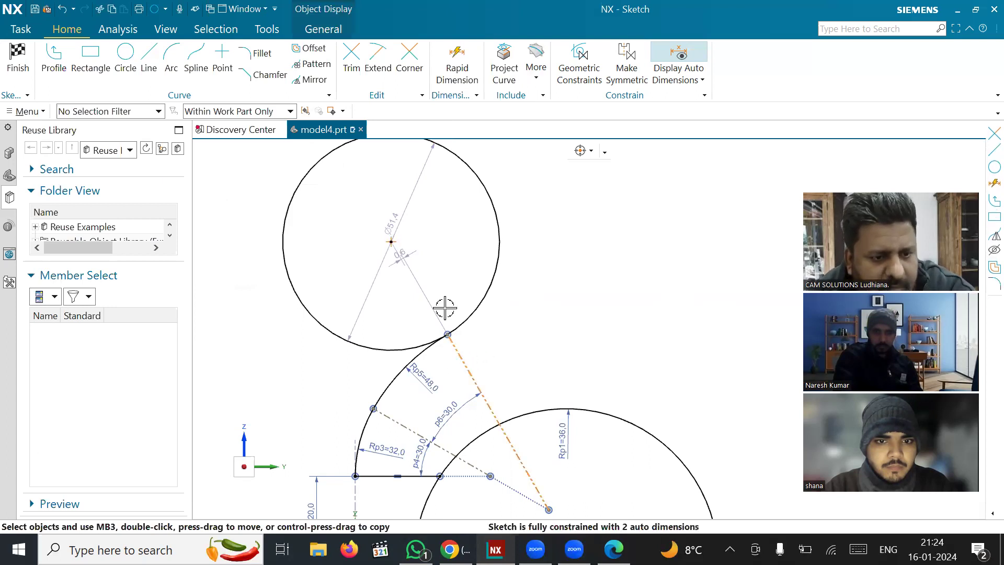
{"action": "left_click", "coordinate": [391, 241]}
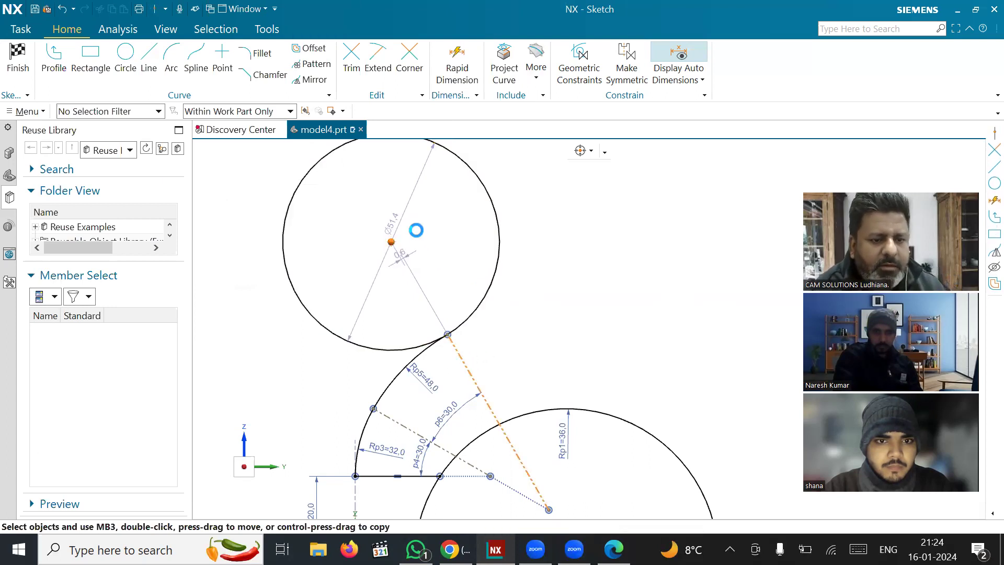
- Change the upper circle's diameter dimension to a radial one and set the radius to 30 mm
{"action": "scroll", "coordinate": [549, 324], "scroll_direction": "down", "scroll_amount": 1}
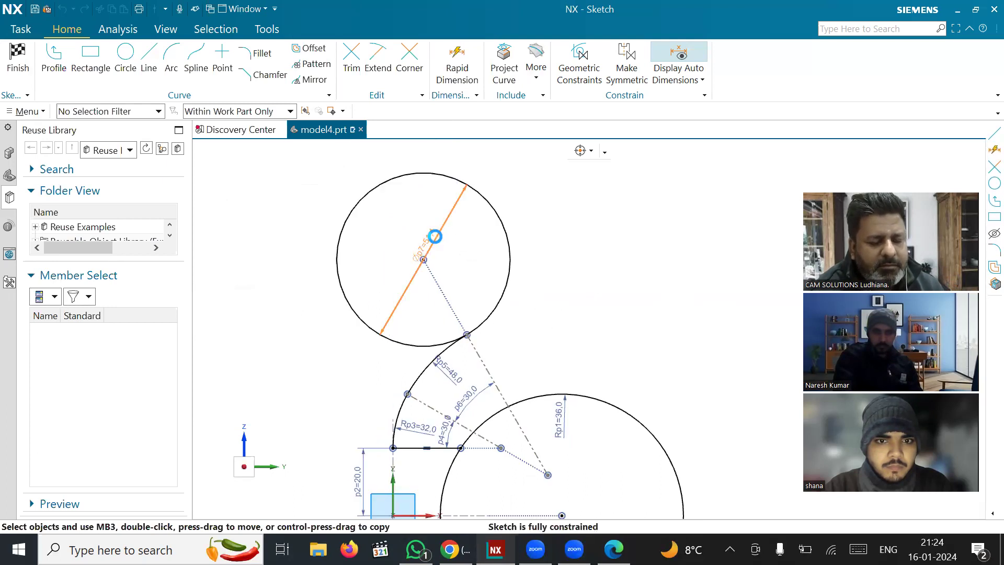
{"action": "double_click", "coordinate": [436, 235]}
{"action": "left_click", "coordinate": [368, 282]}
{"action": "left_click", "coordinate": [322, 296]}
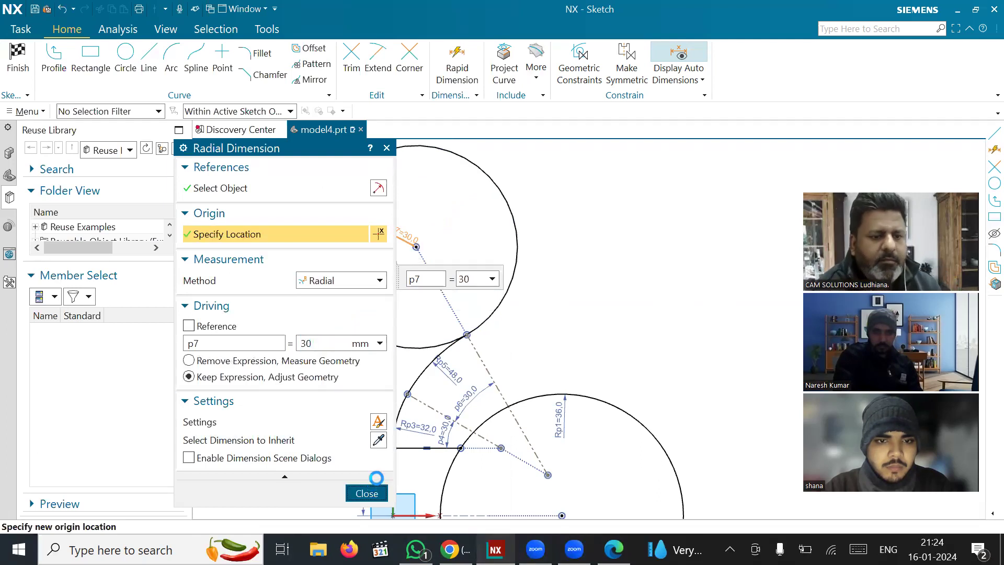
{"action": "scroll", "coordinate": [417, 280], "scroll_direction": "down", "scroll_amount": 2}
{"action": "scroll", "coordinate": [512, 286], "scroll_direction": "up", "scroll_amount": 2}
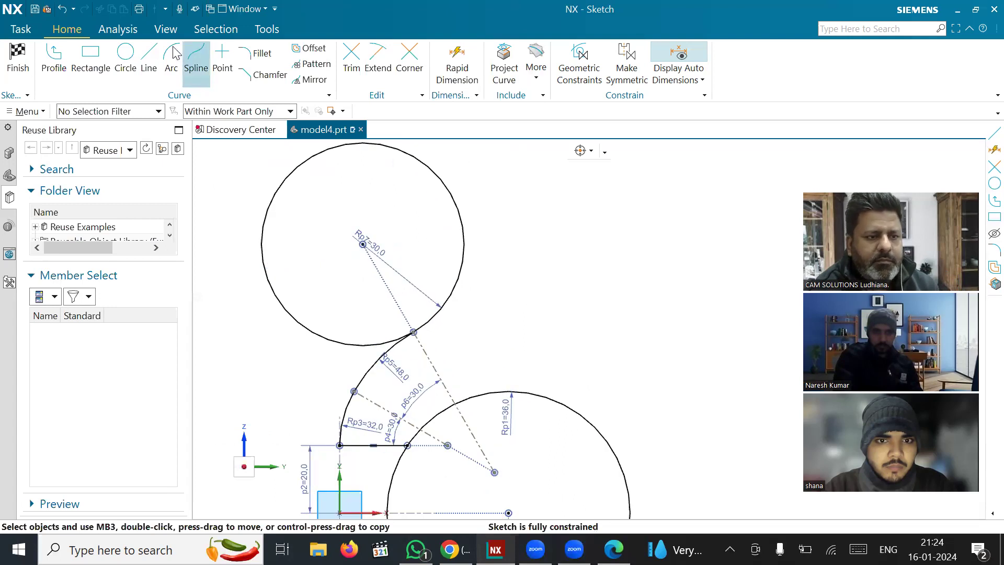
- Sketch a line about 52 mm long from the R30 circle's centre outward across its right side, sloping slightly downward
{"action": "left_click", "coordinate": [149, 58]}
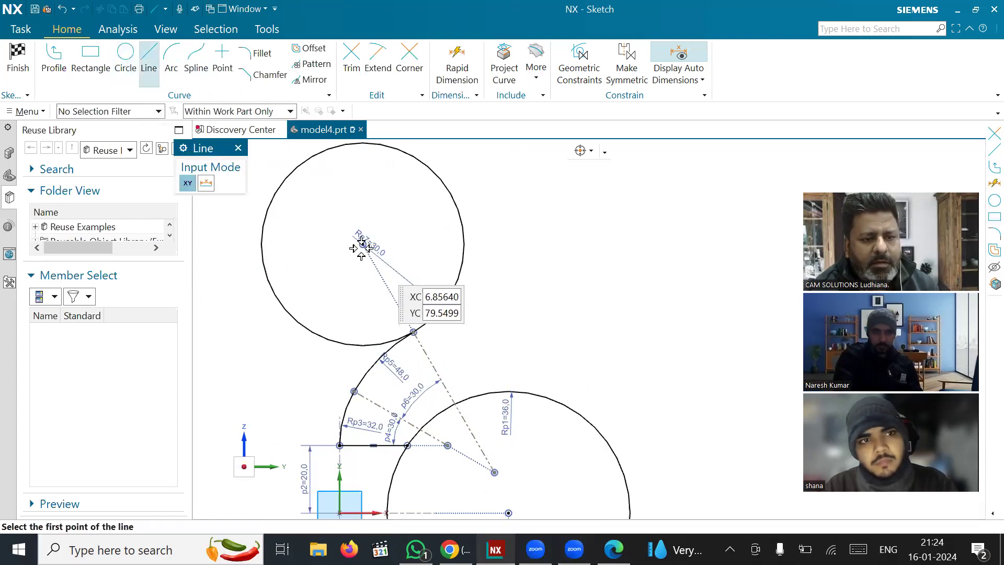
{"action": "left_click", "coordinate": [362, 245]}
{"action": "left_click", "coordinate": [535, 281]}
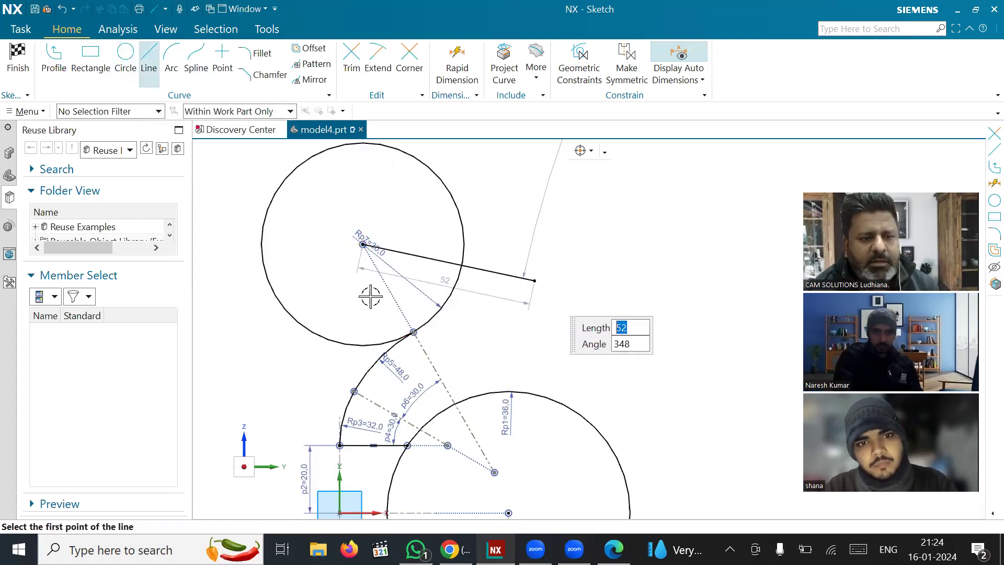
{"action": "key", "text": "Escape"}
- Add an angular dimension between the R48 arc's sloped reference line and the new line, and set it to 50°
{"action": "left_click", "coordinate": [457, 62]}
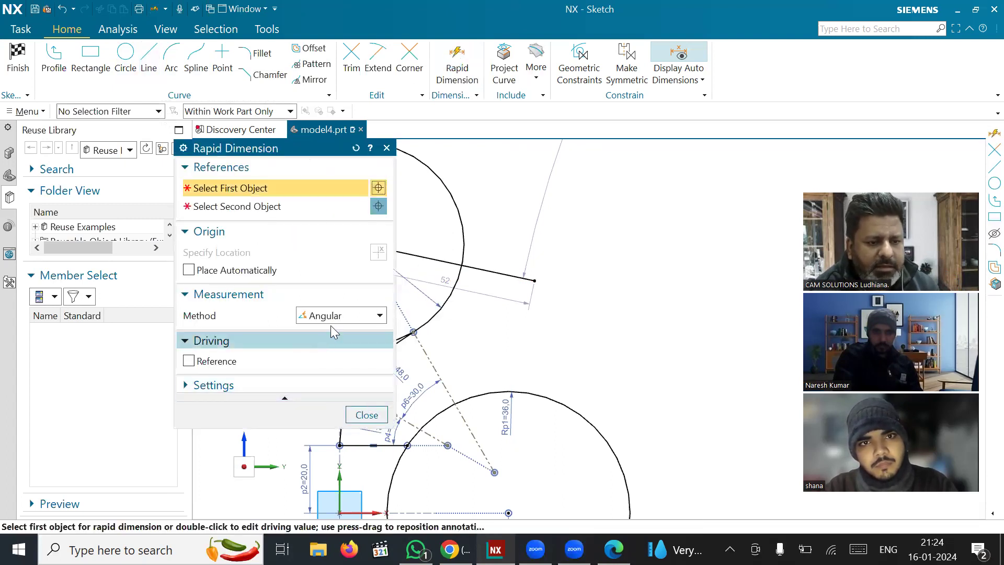
{"action": "scroll", "coordinate": [632, 340], "scroll_direction": "down", "scroll_amount": 2}
{"action": "scroll", "coordinate": [527, 359], "scroll_direction": "up", "scroll_amount": 2}
{"action": "left_click", "coordinate": [496, 351]}
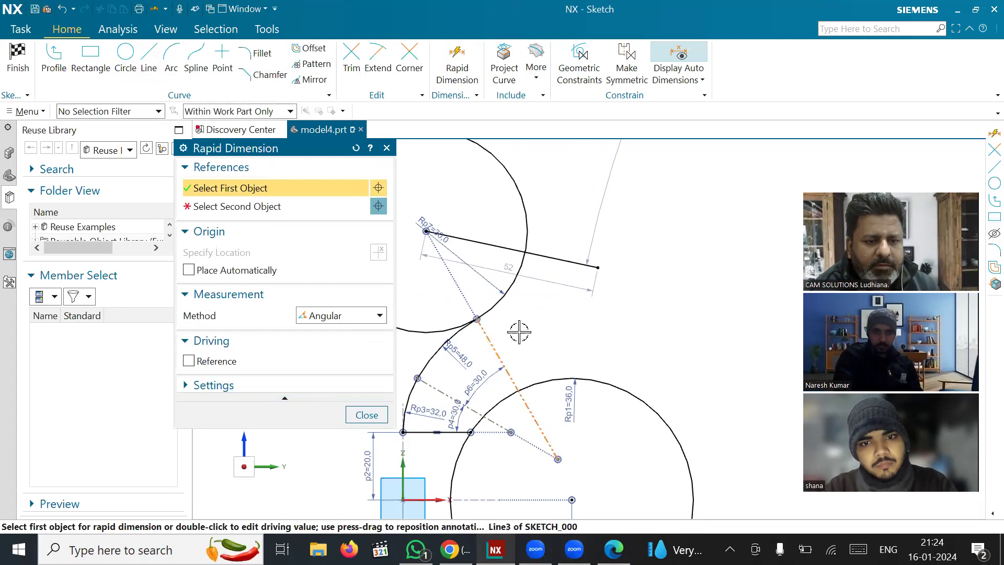
{"action": "left_click", "coordinate": [561, 264]}
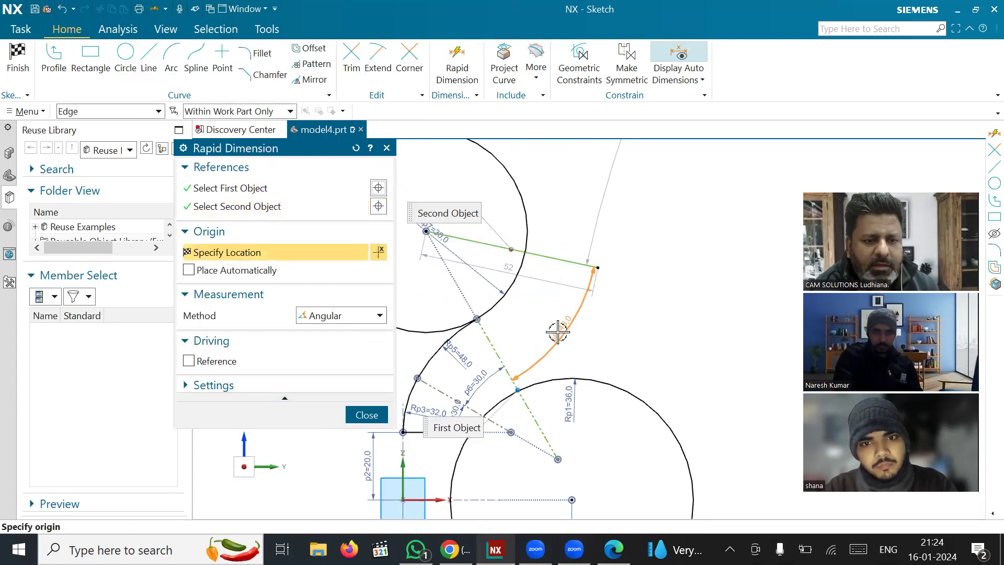
{"action": "left_click", "coordinate": [572, 353]}
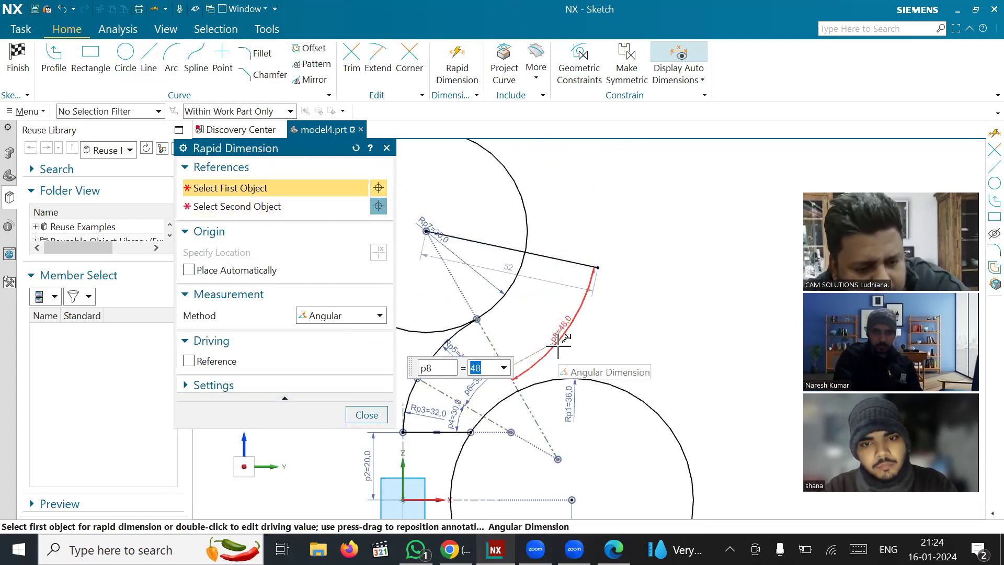
{"action": "type", "text": "50"}
{"action": "key", "text": "Return"}
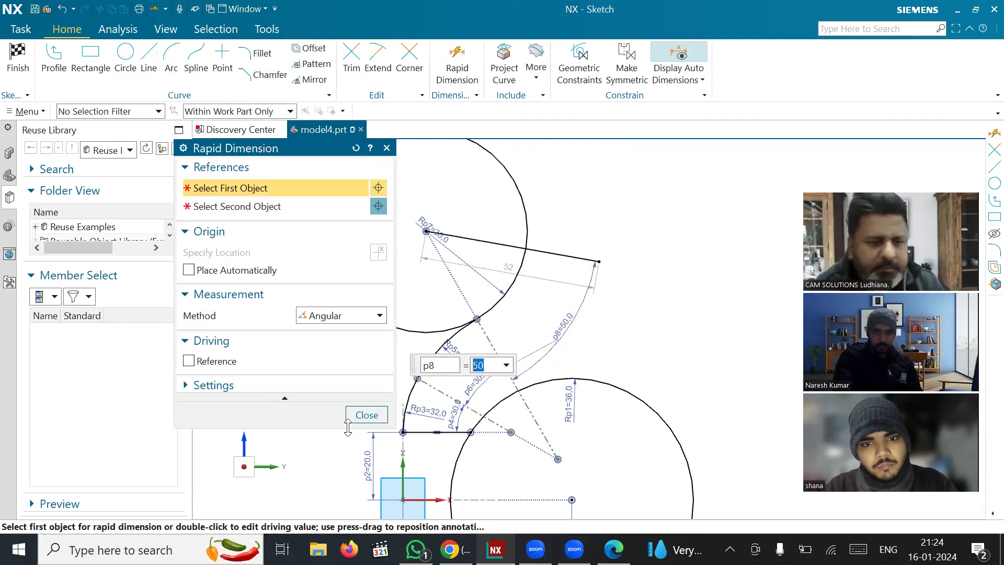
{"action": "left_click", "coordinate": [360, 415]}
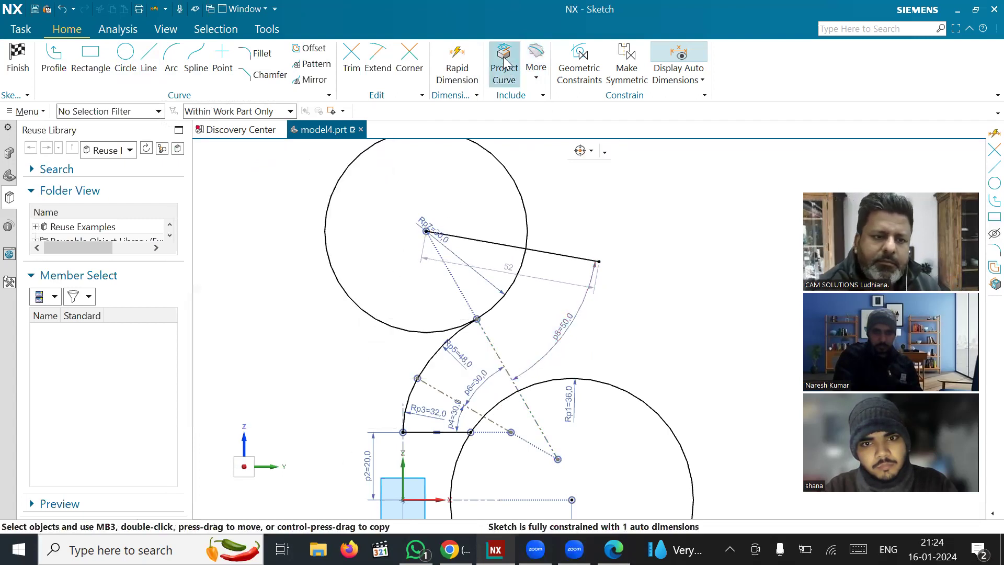
- Trim the R30 circle to the arc between the R48 arc and the 50° line, and convert that line to reference
{"action": "left_click", "coordinate": [346, 56]}
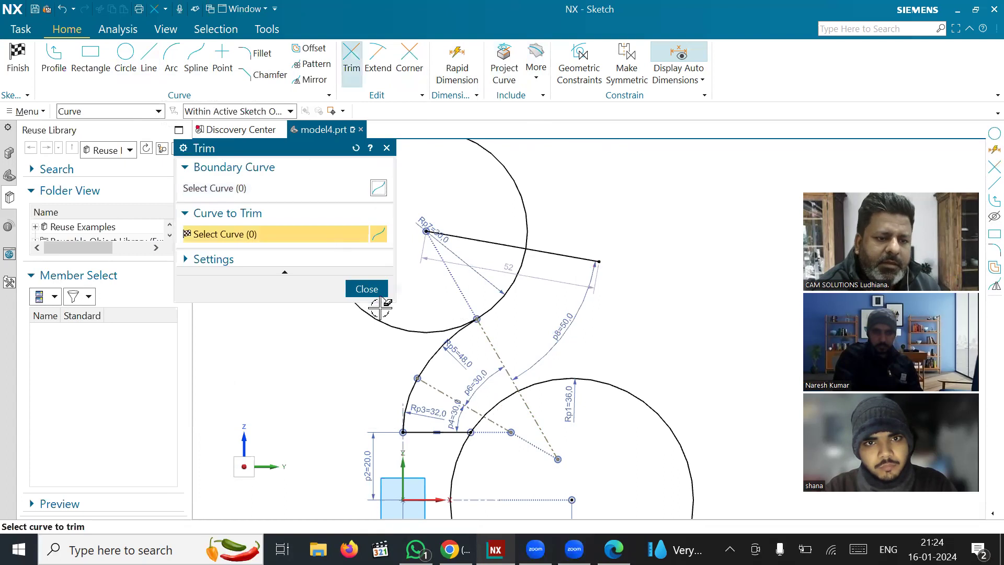
{"action": "left_click", "coordinate": [393, 324]}
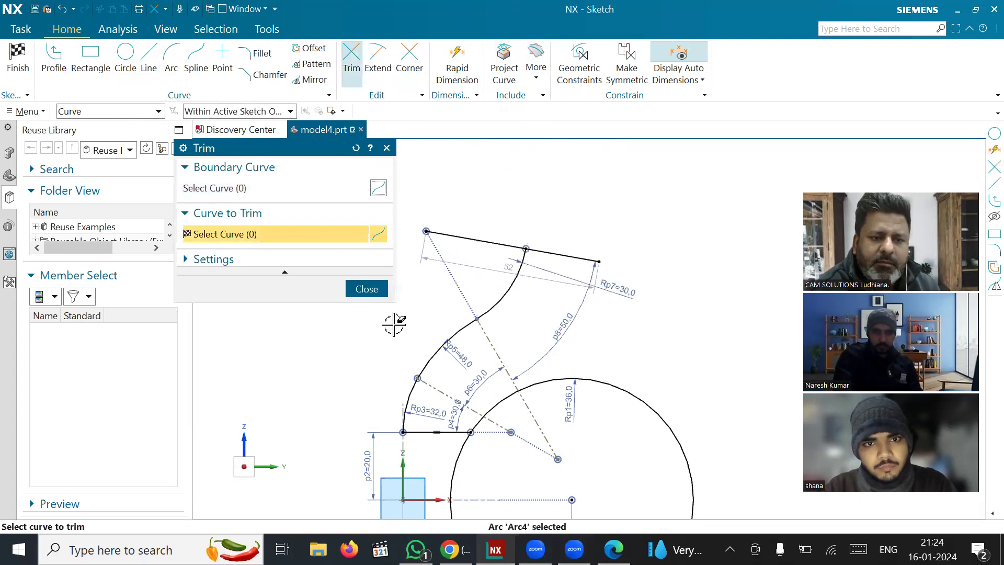
{"action": "left_click", "coordinate": [365, 289]}
{"action": "left_click", "coordinate": [502, 244]}
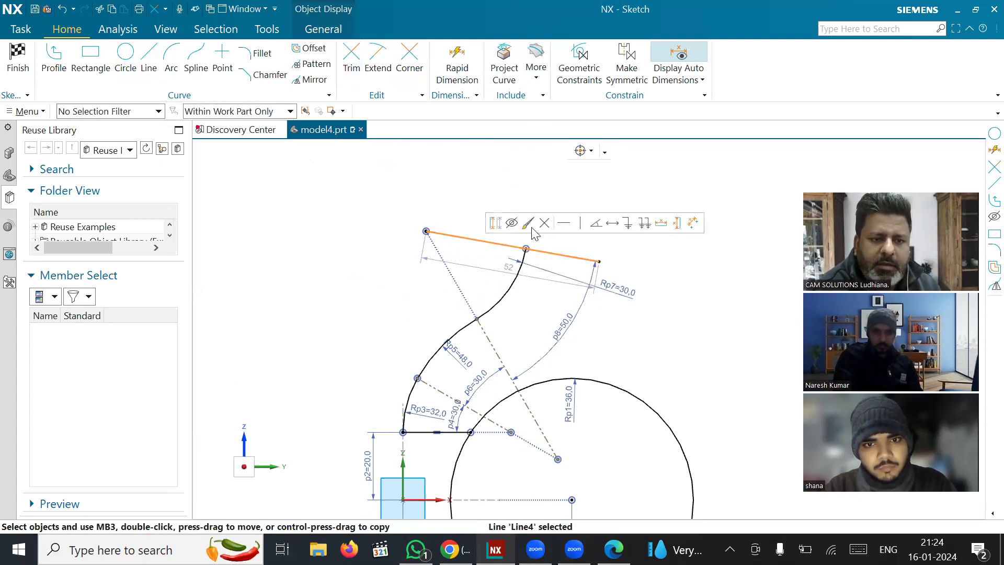
{"action": "left_click", "coordinate": [497, 225]}
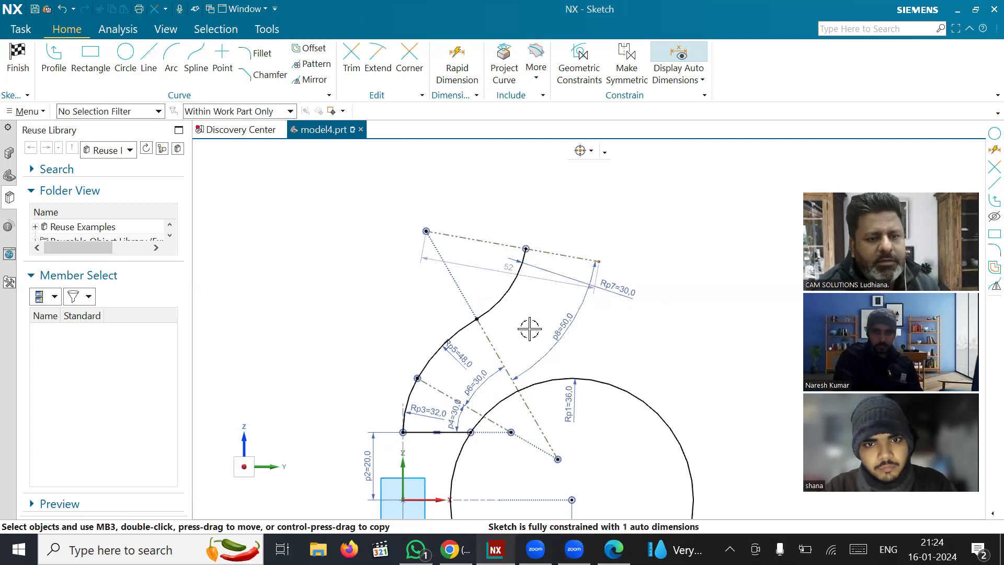
- Check the PDF drawing for the lower right edge and sketch a sloped line about 47.4 mm long ending at the R36 circle's right side
{"action": "scroll", "coordinate": [335, 269], "scroll_direction": "down", "scroll_amount": 3}
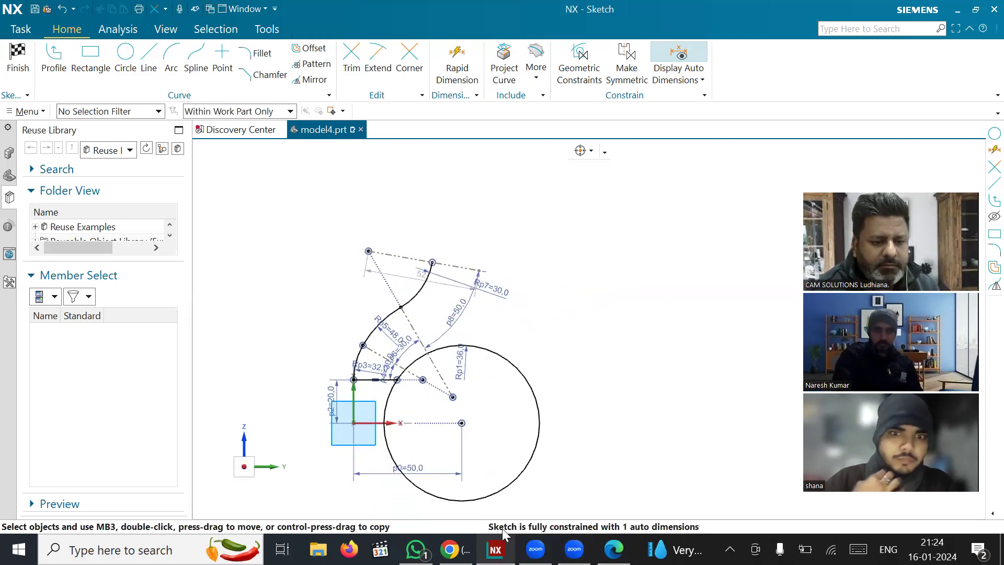
{"action": "left_click", "coordinate": [497, 548]}
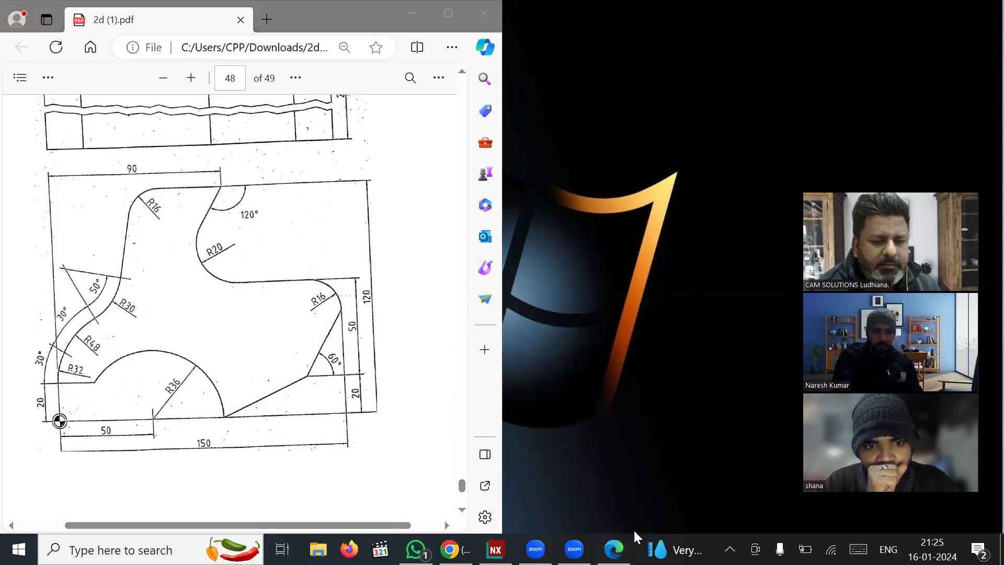
{"action": "left_click", "coordinate": [495, 549]}
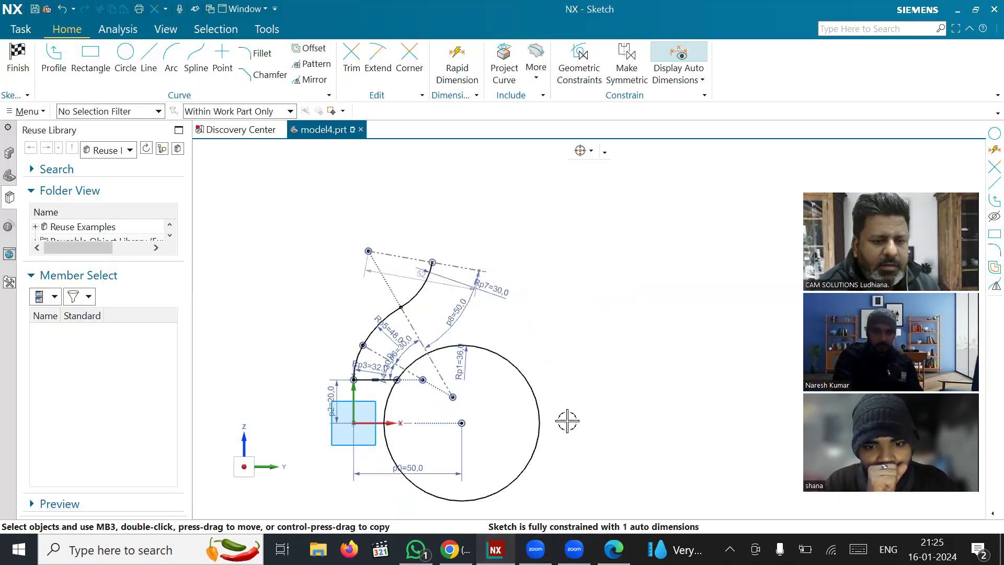
{"action": "left_click", "coordinate": [149, 60]}
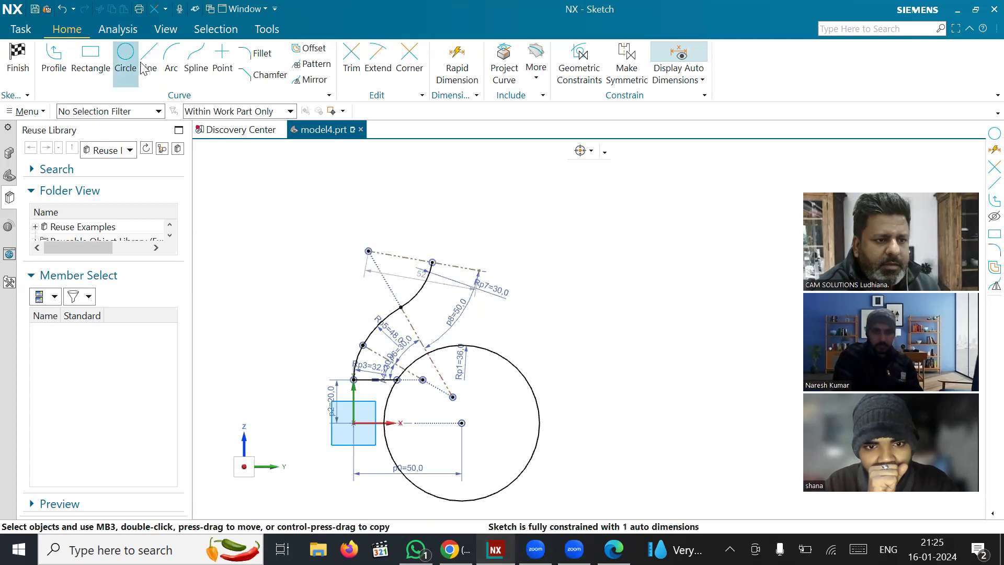
{"action": "left_click", "coordinate": [583, 151]}
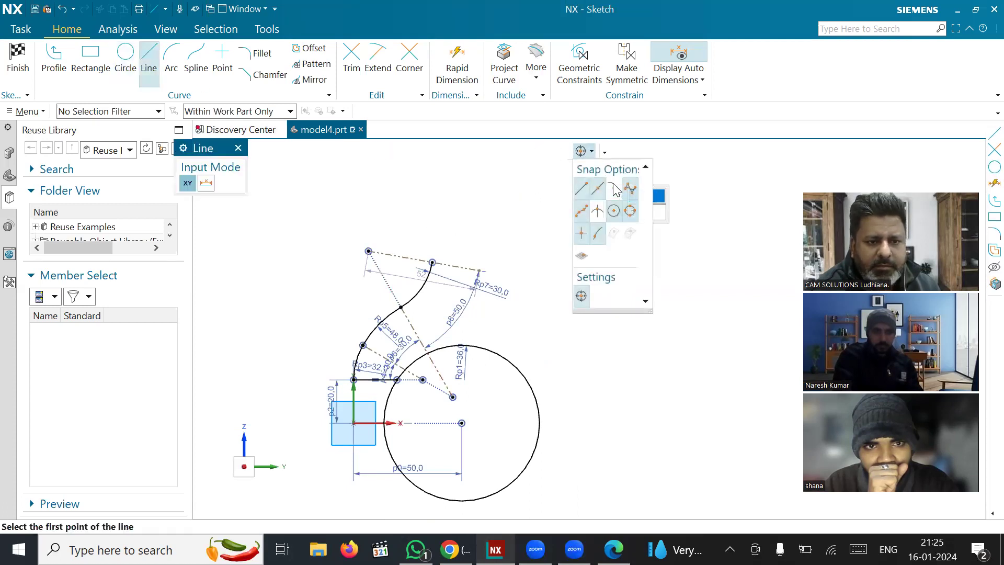
{"action": "left_click", "coordinate": [631, 376]}
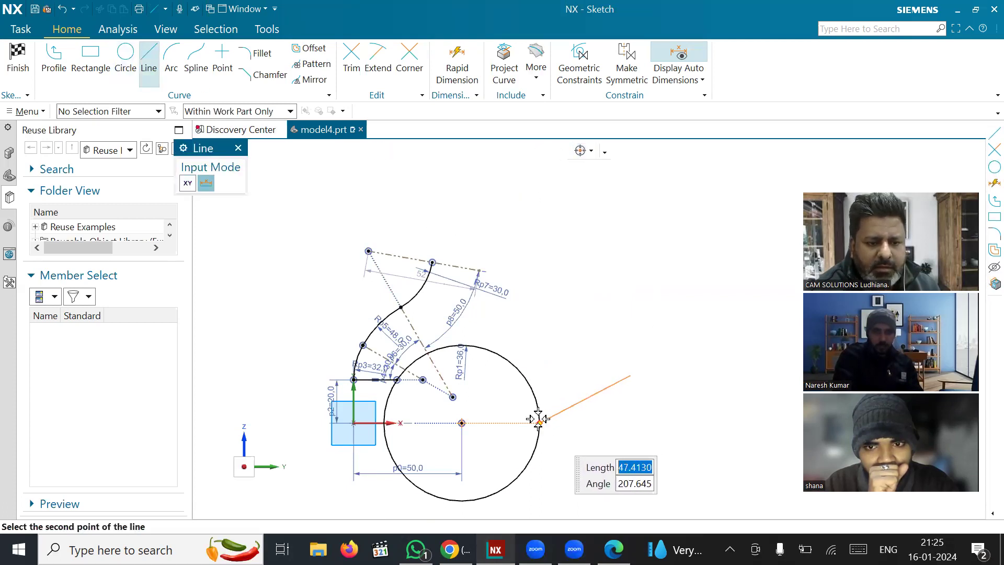
{"action": "left_click", "coordinate": [538, 419]}
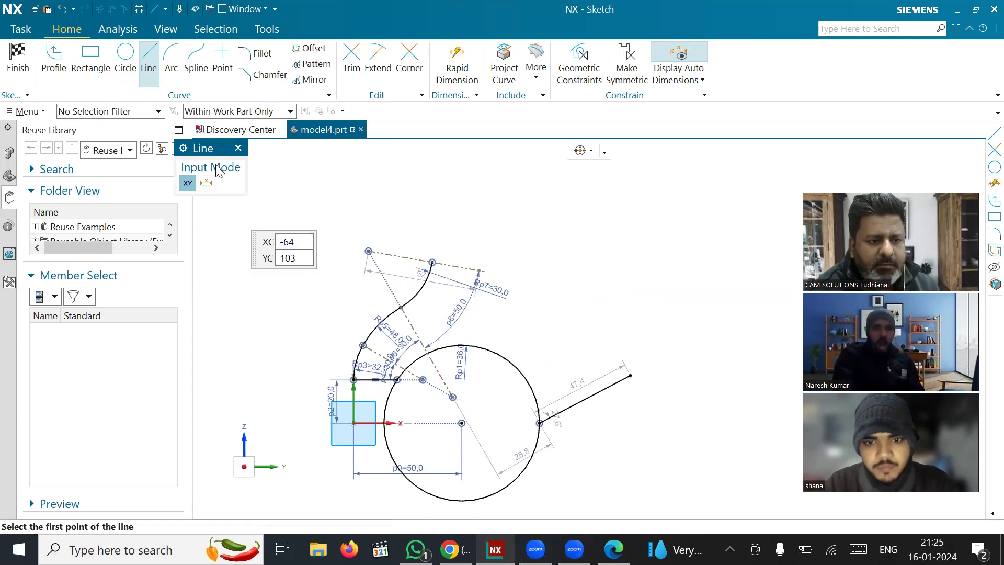
{"action": "left_click", "coordinate": [238, 149]}
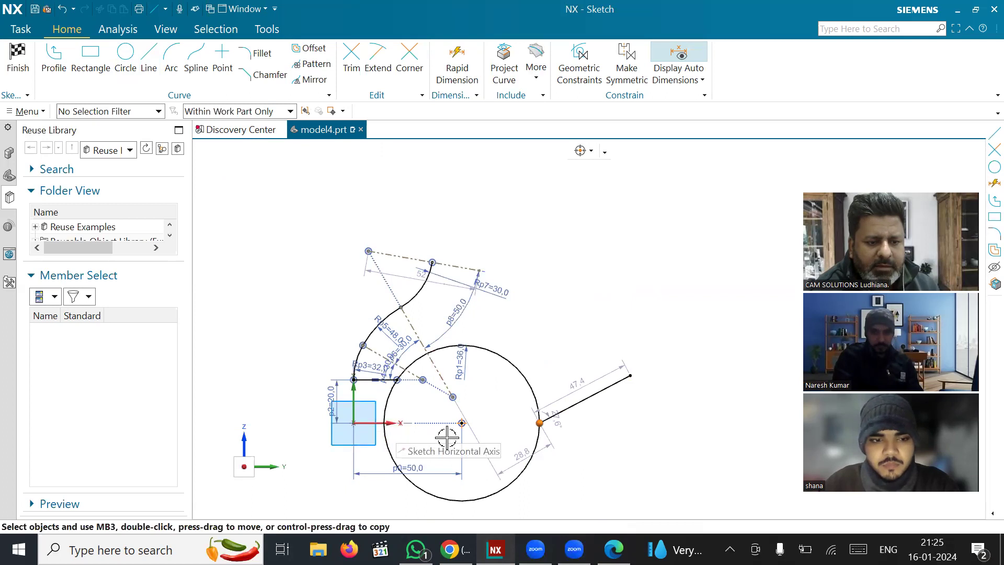
- Constrain the new sloped line's lower end to the sketch's horizontal axis
{"action": "scroll", "coordinate": [447, 437], "scroll_direction": "up", "scroll_amount": 3}
{"action": "left_click", "coordinate": [292, 414]}
{"action": "left_click", "coordinate": [315, 399]}
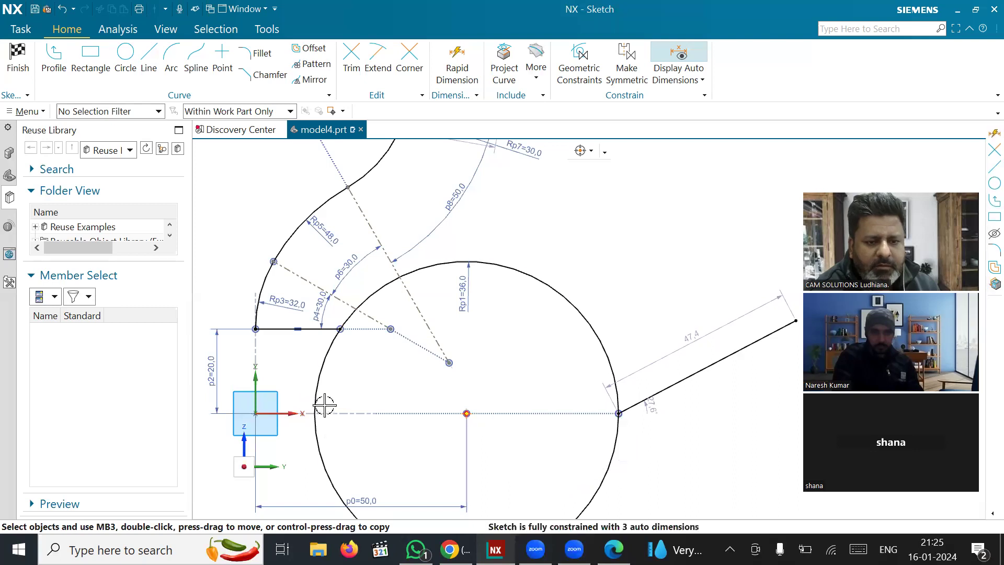
{"action": "scroll", "coordinate": [459, 385], "scroll_direction": "down", "scroll_amount": 2}
{"action": "scroll", "coordinate": [722, 384], "scroll_direction": "up", "scroll_amount": 1}
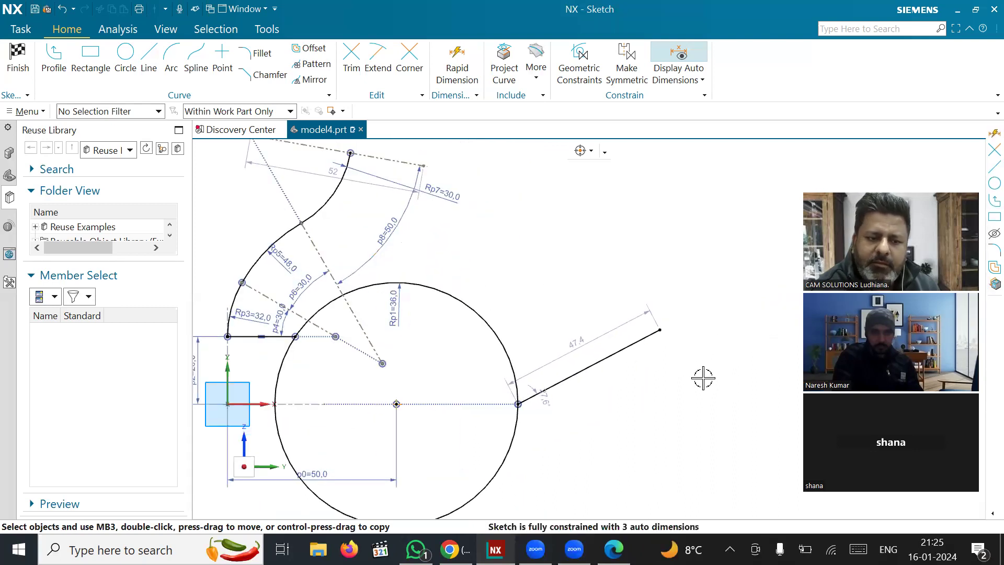
- Constrain the sloped line's upper end to align with the short horizontal line at the foot of the R32 arc
{"action": "left_click", "coordinate": [660, 330]}
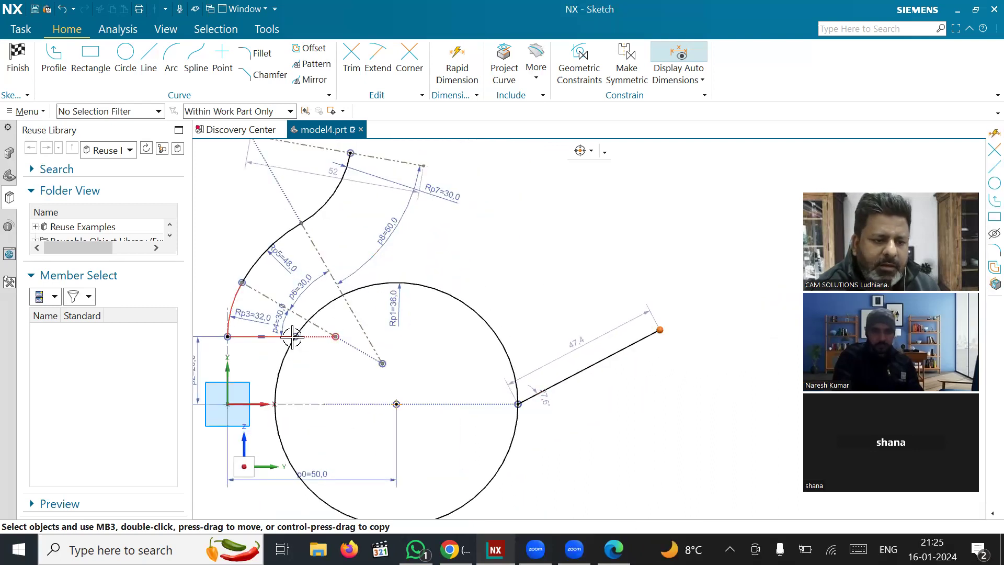
{"action": "left_click", "coordinate": [241, 337]}
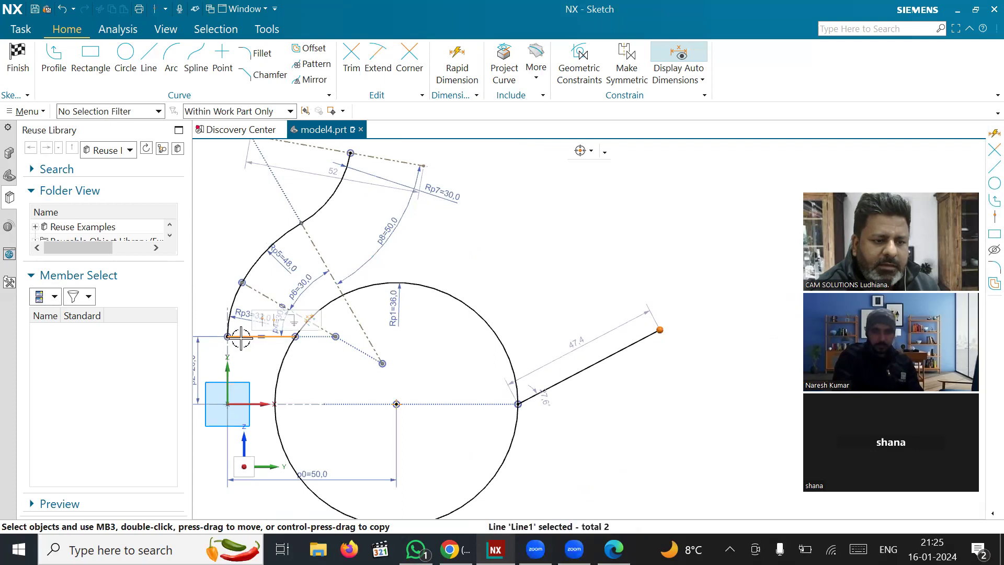
{"action": "left_click", "coordinate": [262, 320]}
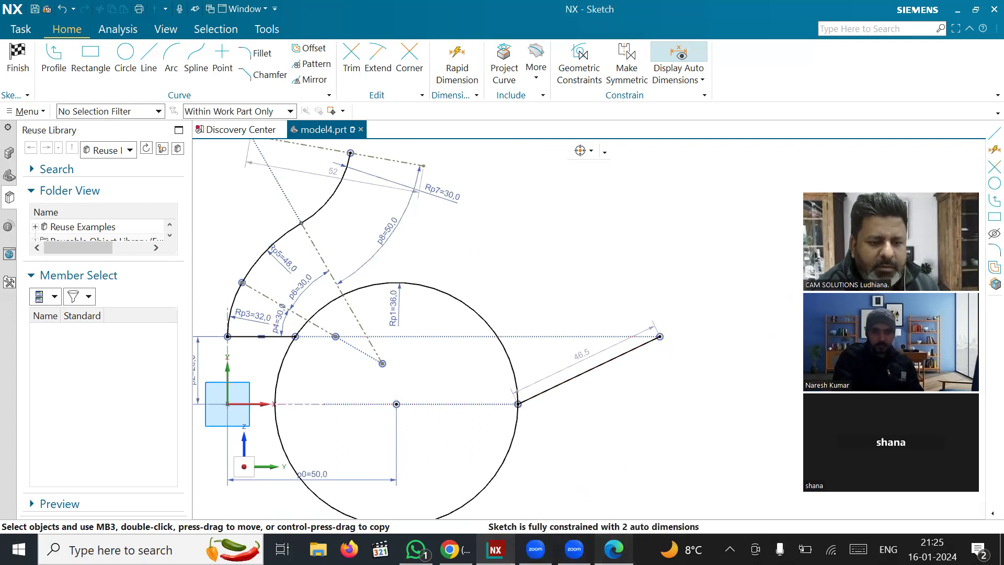
- Check the PDF drawing, sketch a steep line about 43.9 mm long ending at the sloped line's upper end, and add a vertical line about 14 mm long above it
{"action": "left_click", "coordinate": [614, 549]}
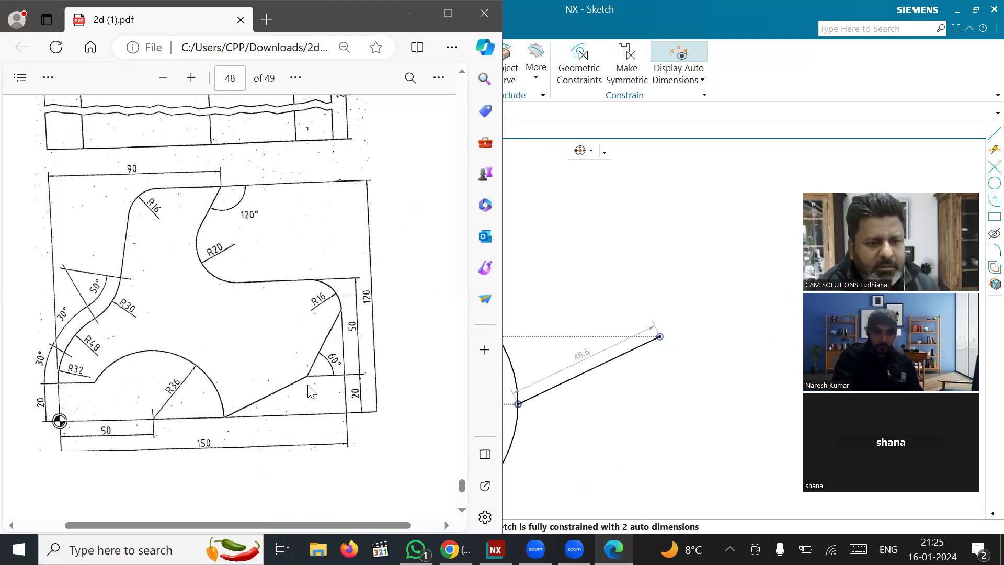
{"action": "left_click", "coordinate": [675, 253]}
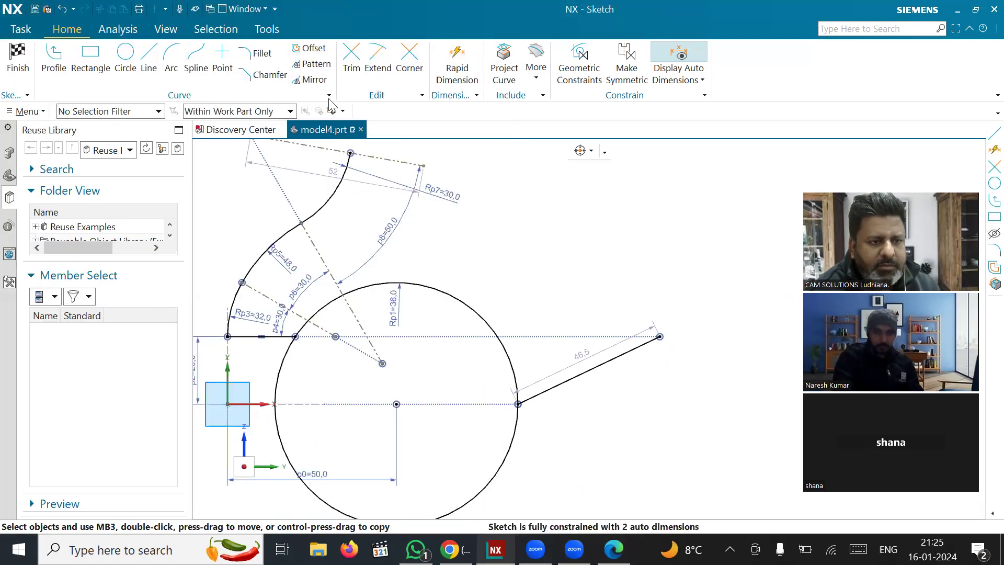
{"action": "left_click", "coordinate": [148, 59]}
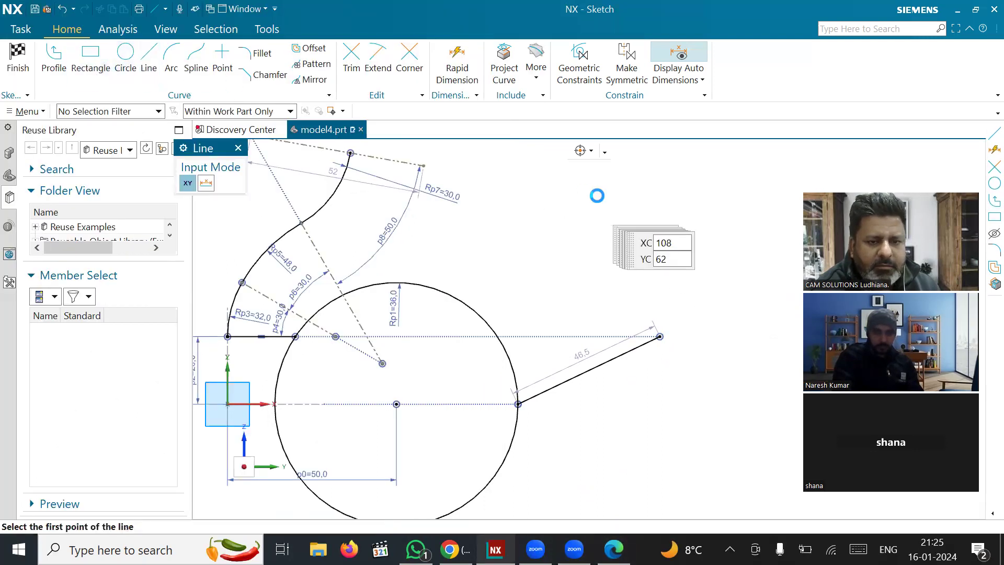
{"action": "left_click", "coordinate": [735, 210]}
{"action": "left_click", "coordinate": [661, 335]}
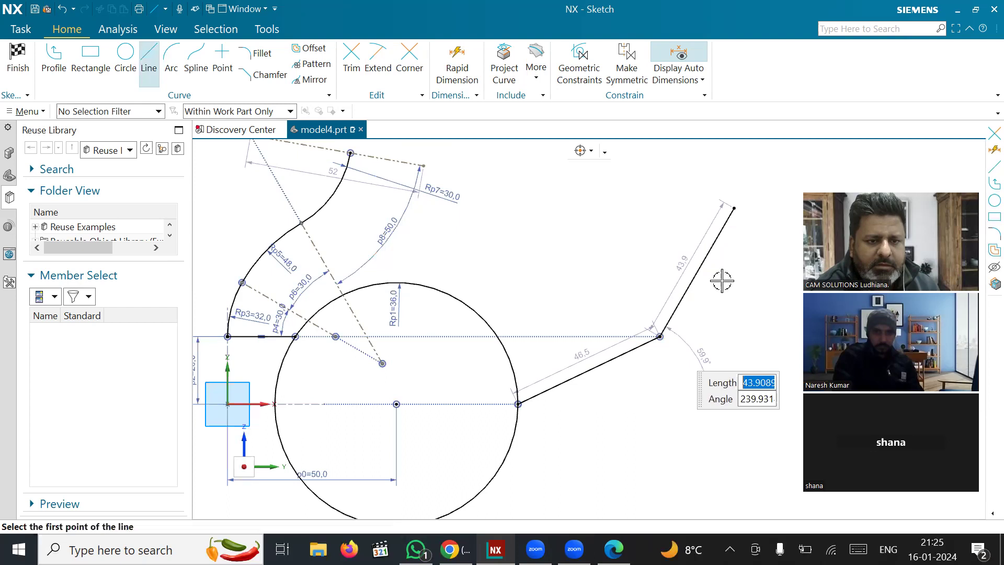
{"action": "left_click", "coordinate": [735, 209]}
{"action": "left_click", "coordinate": [735, 161]}
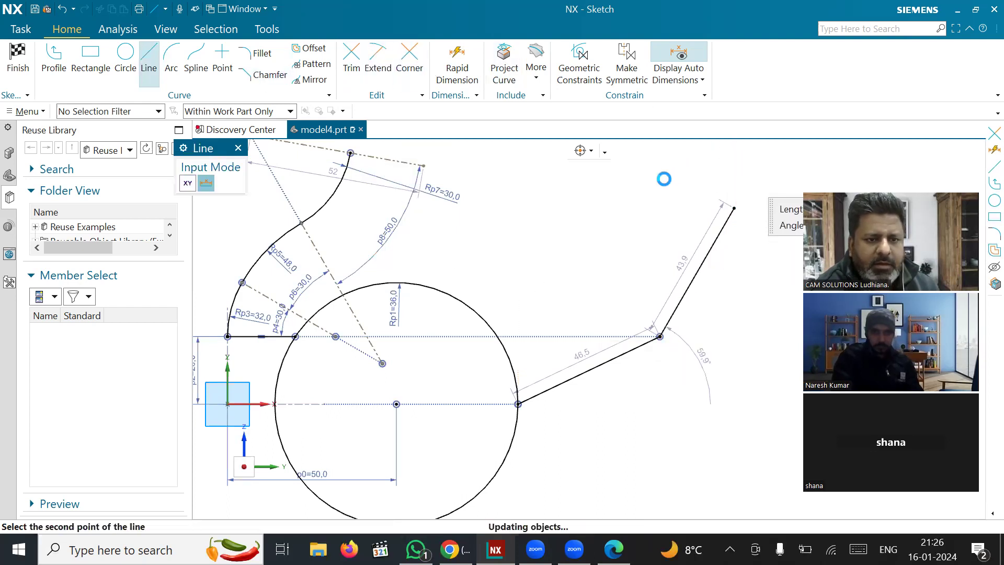
{"action": "left_click", "coordinate": [457, 67]}
{"action": "scroll", "coordinate": [751, 322], "scroll_direction": "down", "scroll_amount": 3}
{"action": "scroll", "coordinate": [741, 271], "scroll_direction": "down", "scroll_amount": 1}
{"action": "scroll", "coordinate": [743, 262], "scroll_direction": "up", "scroll_amount": 2}
{"action": "left_click", "coordinate": [747, 251]}
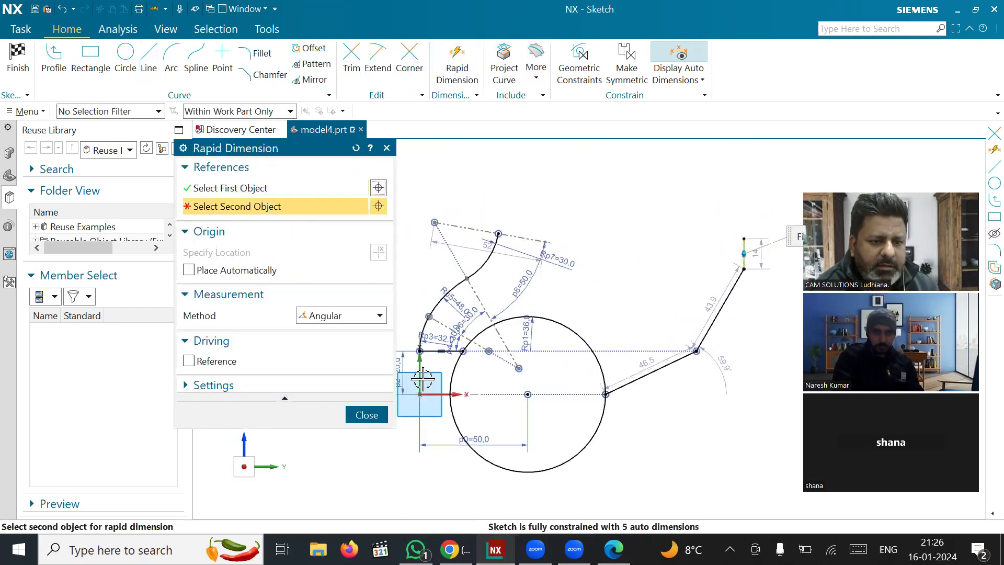
{"action": "left_click", "coordinate": [422, 376]}
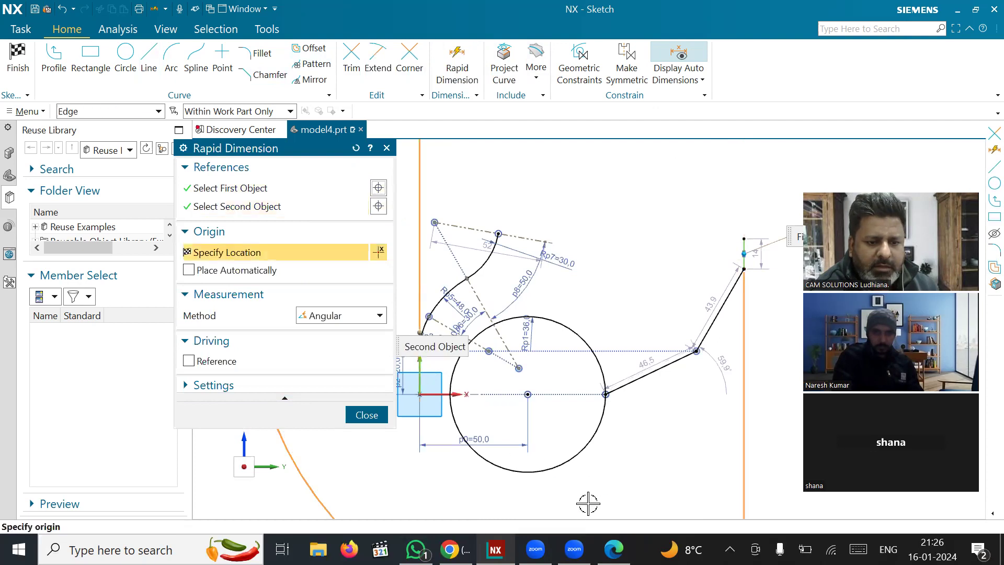
{"action": "scroll", "coordinate": [580, 453], "scroll_direction": "down", "scroll_amount": 3}
- Add a 150 mm horizontal dimension between the sketch origin and the upper end of the short vertical line
{"action": "left_click", "coordinate": [358, 316]}
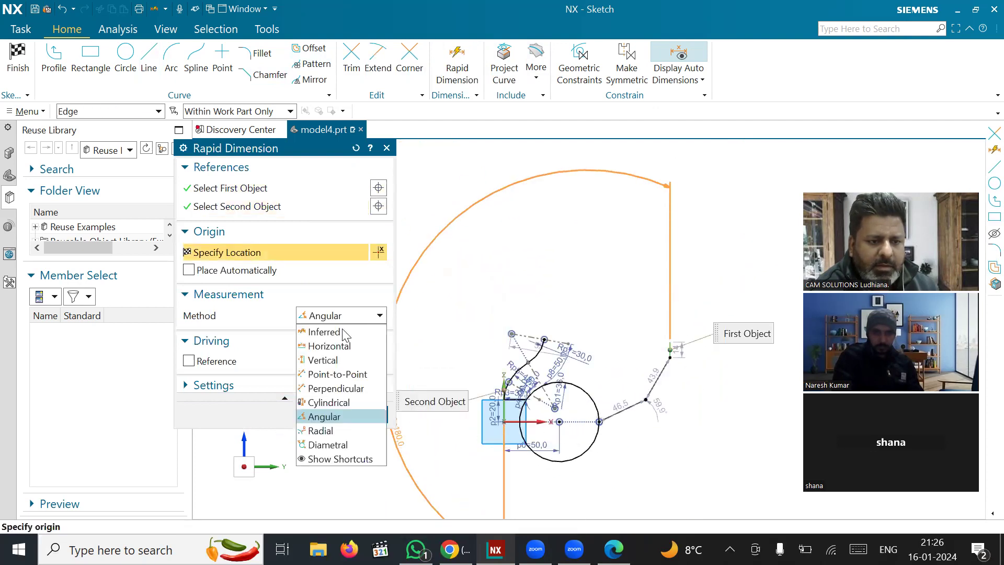
{"action": "left_click", "coordinate": [330, 346]}
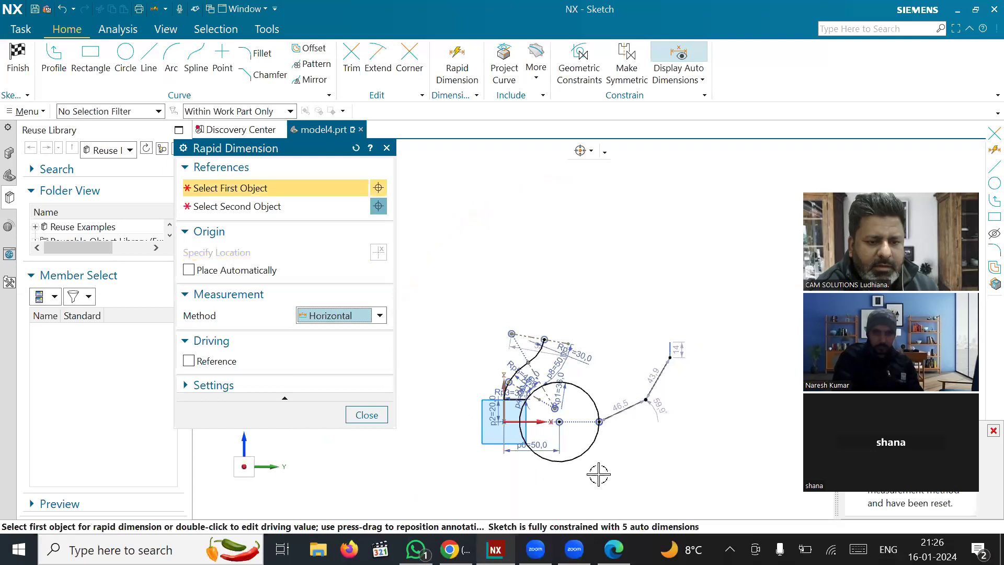
{"action": "scroll", "coordinate": [598, 474], "scroll_direction": "up", "scroll_amount": 3}
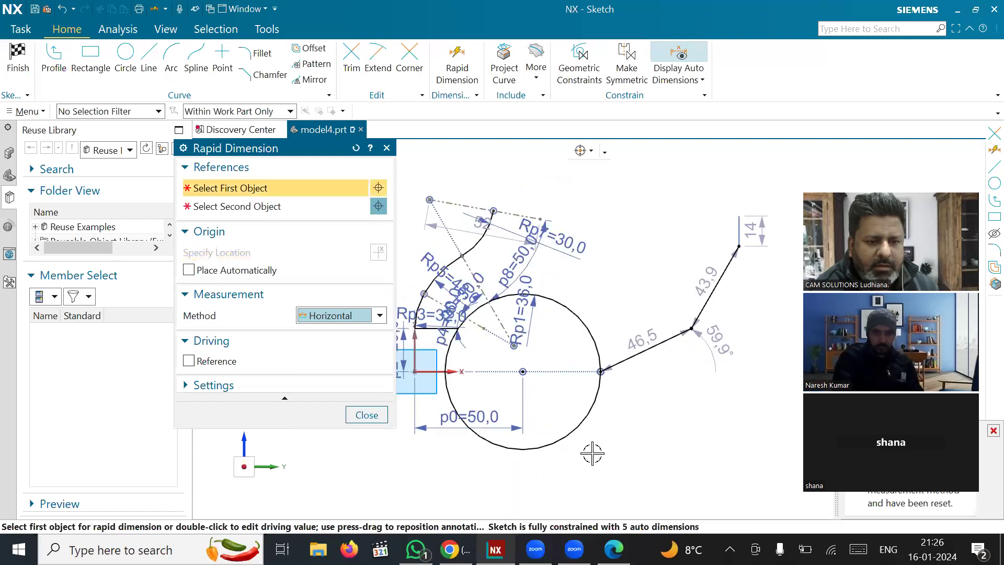
{"action": "left_click", "coordinate": [739, 216]}
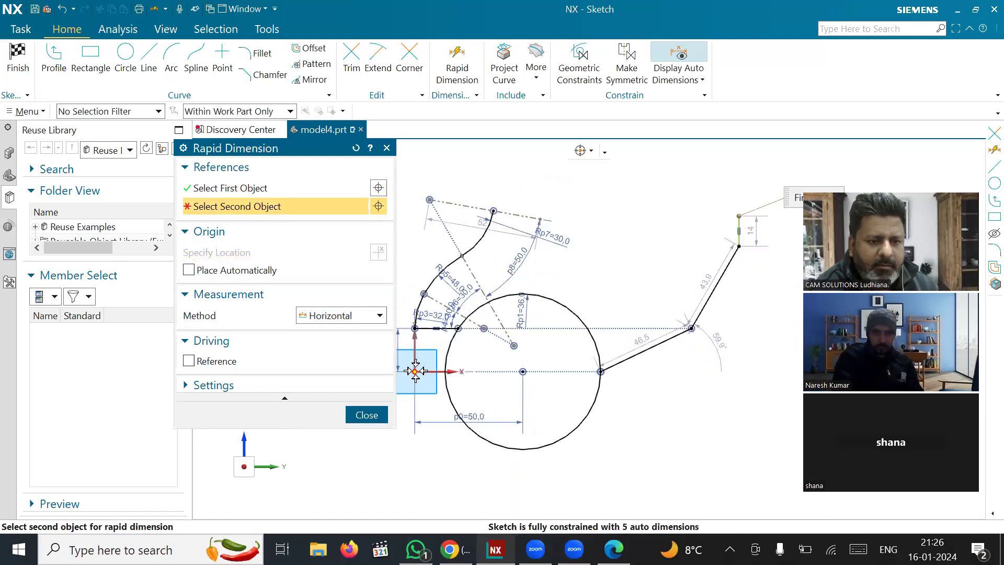
{"action": "left_click", "coordinate": [415, 370]}
{"action": "left_click", "coordinate": [465, 466]}
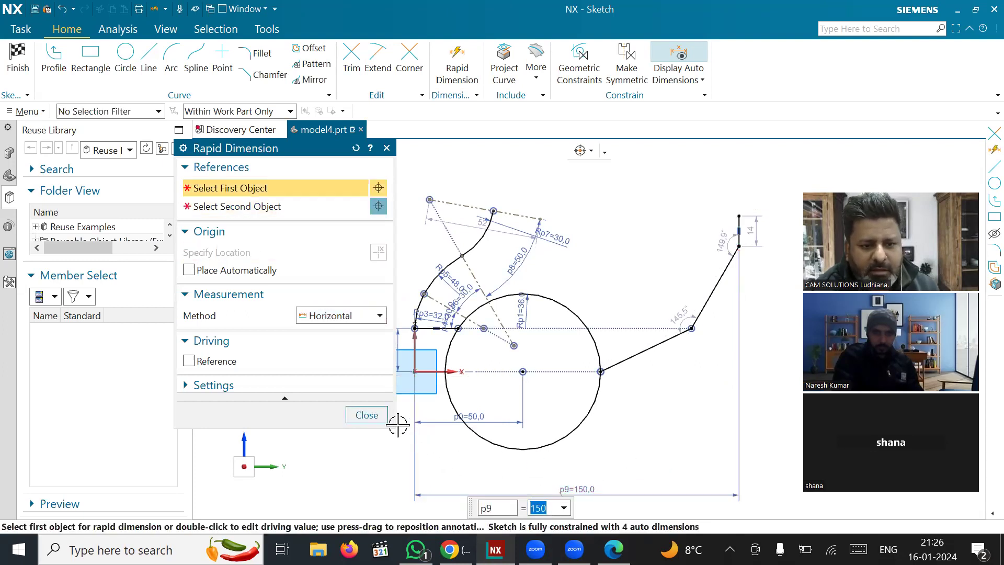
{"action": "left_click", "coordinate": [367, 415]}
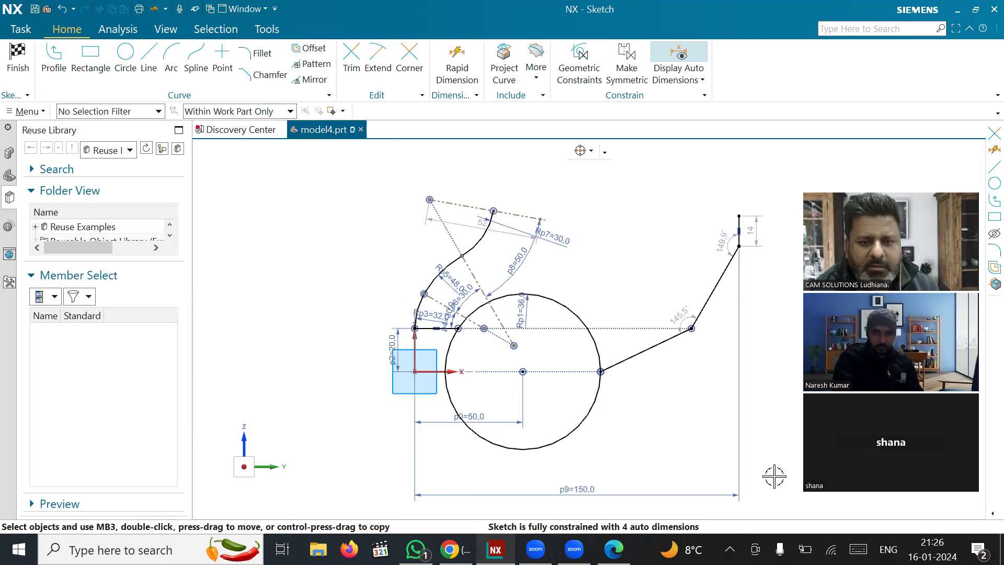
{"action": "scroll", "coordinate": [689, 447], "scroll_direction": "up", "scroll_amount": 1}
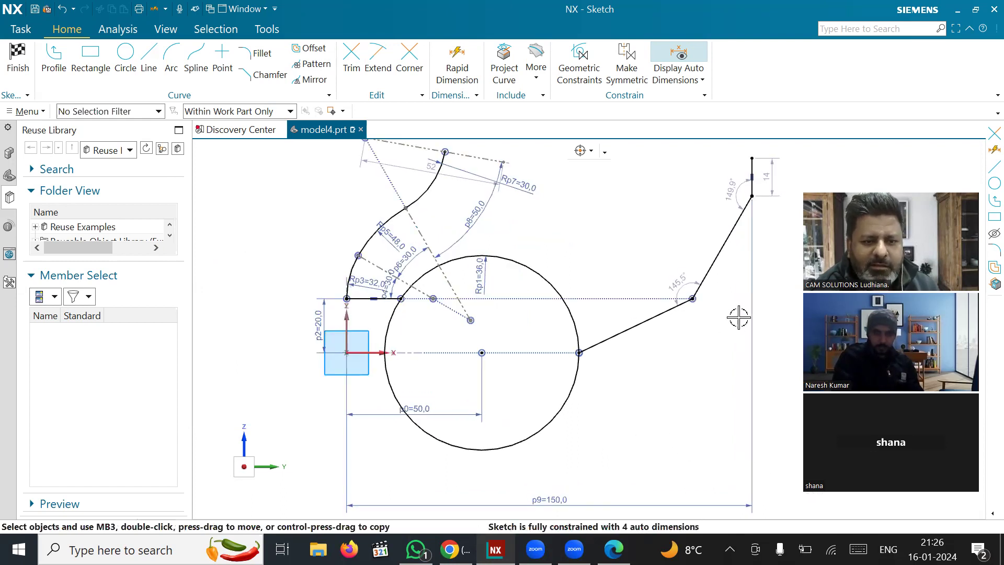
{"action": "scroll", "coordinate": [739, 242], "scroll_direction": "down", "scroll_amount": 2}
{"action": "scroll", "coordinate": [771, 218], "scroll_direction": "up", "scroll_amount": 2}
{"action": "scroll", "coordinate": [721, 260], "scroll_direction": "down", "scroll_amount": 2}
{"action": "scroll", "coordinate": [740, 253], "scroll_direction": "up", "scroll_amount": 3}
{"action": "scroll", "coordinate": [673, 375], "scroll_direction": "down", "scroll_amount": 1}
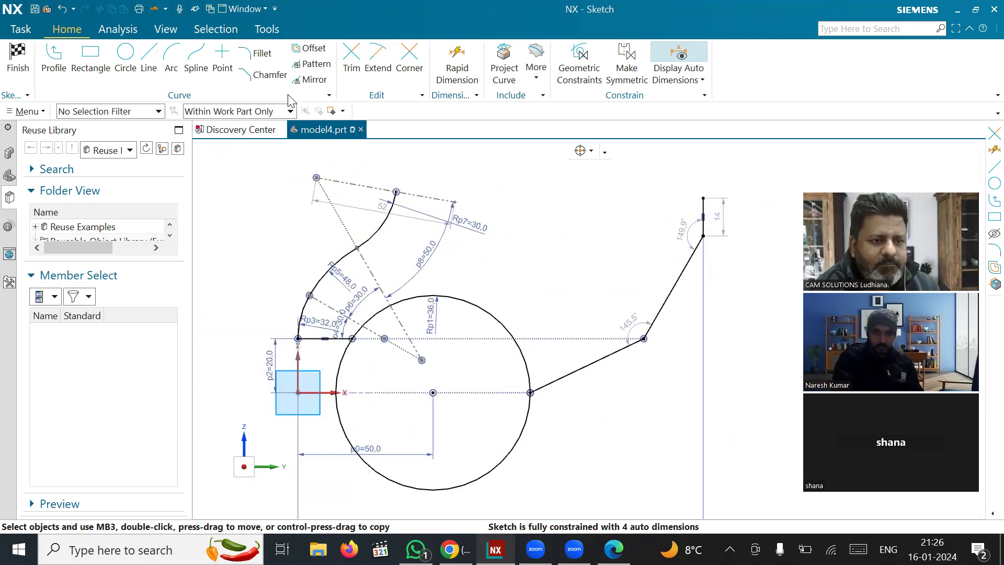
- Add a 60° angular dimension between the steep line and the short horizontal line at the foot of the R32 arc
{"action": "left_click", "coordinate": [457, 67]}
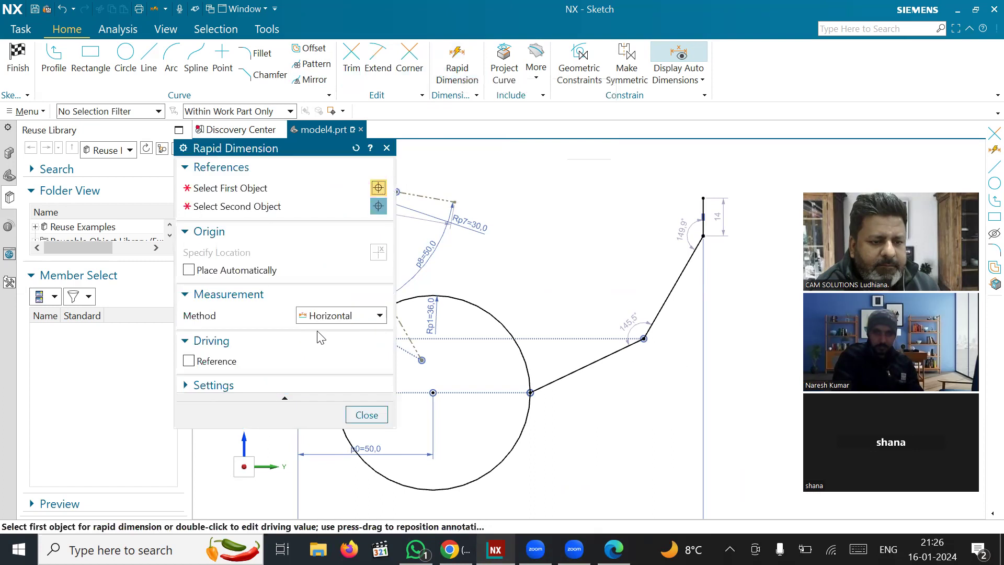
{"action": "left_click", "coordinate": [335, 316]}
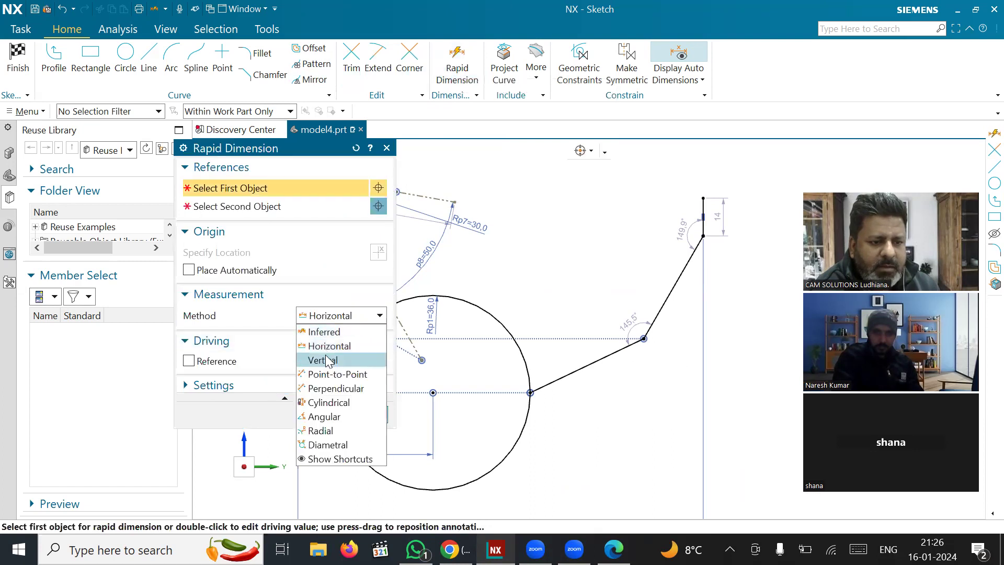
{"action": "left_click", "coordinate": [339, 417]}
{"action": "left_click", "coordinate": [664, 308]}
{"action": "scroll", "coordinate": [908, 345], "scroll_direction": "down", "scroll_amount": 1}
{"action": "scroll", "coordinate": [475, 347], "scroll_direction": "up", "scroll_amount": 3}
{"action": "left_click", "coordinate": [421, 332]}
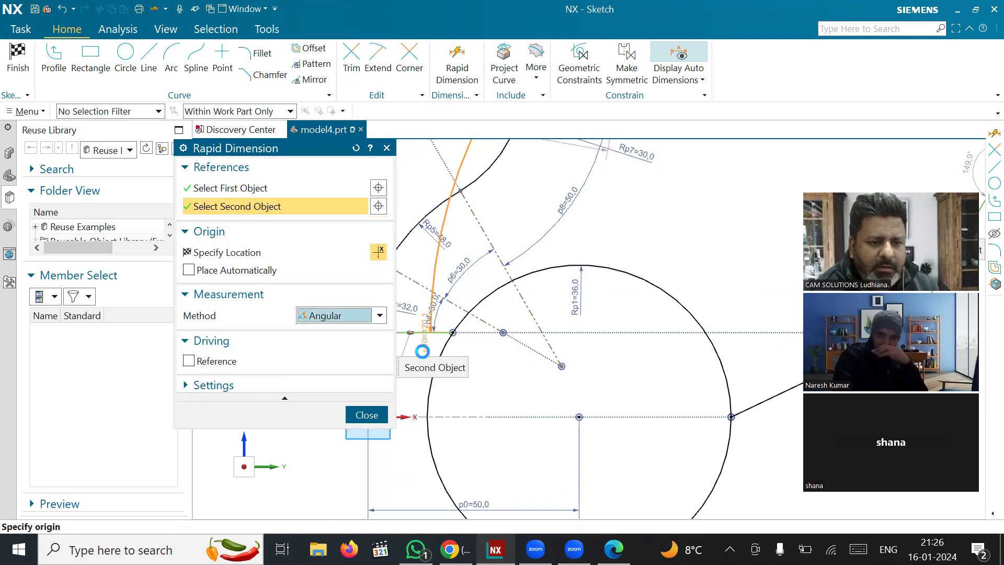
{"action": "scroll", "coordinate": [423, 351], "scroll_direction": "down", "scroll_amount": 5}
{"action": "scroll", "coordinate": [610, 333], "scroll_direction": "up", "scroll_amount": 5}
{"action": "scroll", "coordinate": [582, 345], "scroll_direction": "down", "scroll_amount": 3}
{"action": "scroll", "coordinate": [578, 343], "scroll_direction": "up", "scroll_amount": 2}
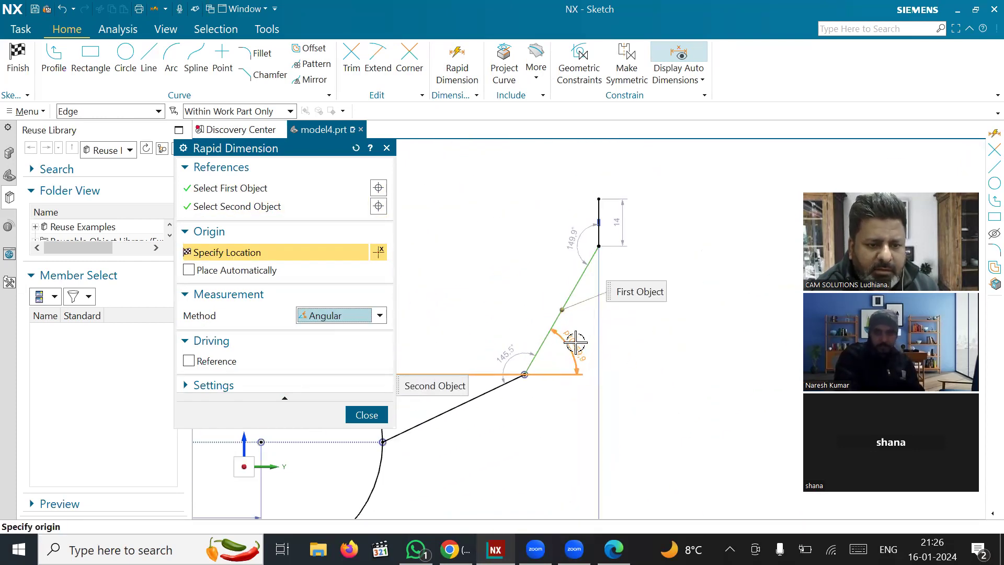
{"action": "left_click", "coordinate": [579, 342]}
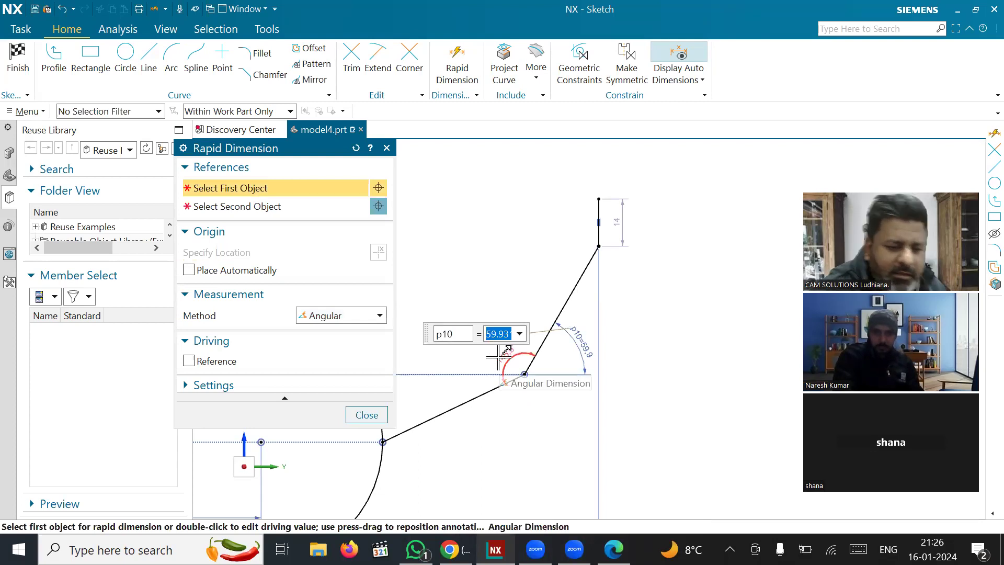
{"action": "type", "text": "6"}
{"action": "key", "text": "Return"}
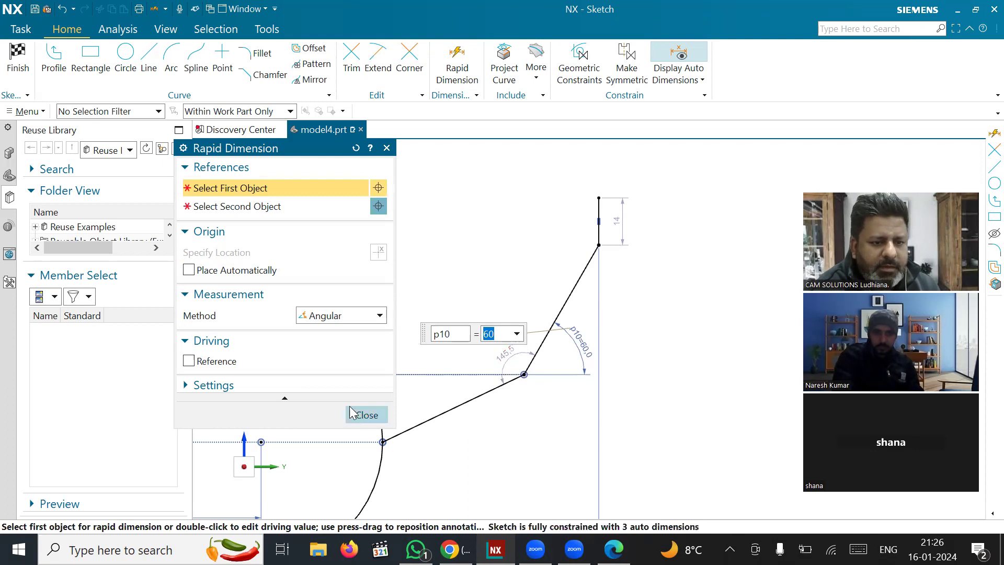
{"action": "left_click", "coordinate": [366, 414]}
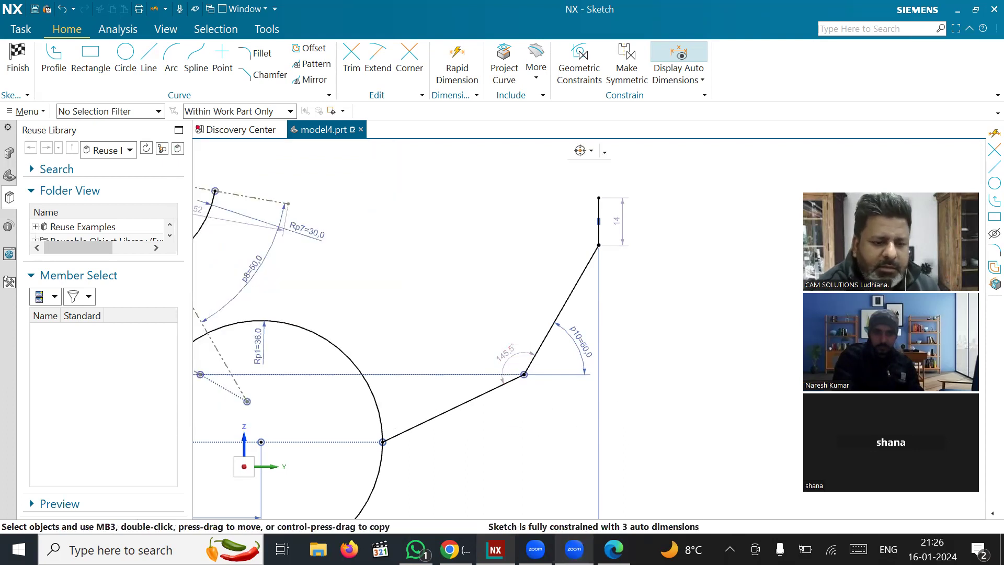
- Check the PDF drawing and set the vertical distance between the steep line's lower end and the short vertical line's upper end to 50 mm
{"action": "left_click", "coordinate": [614, 549]}
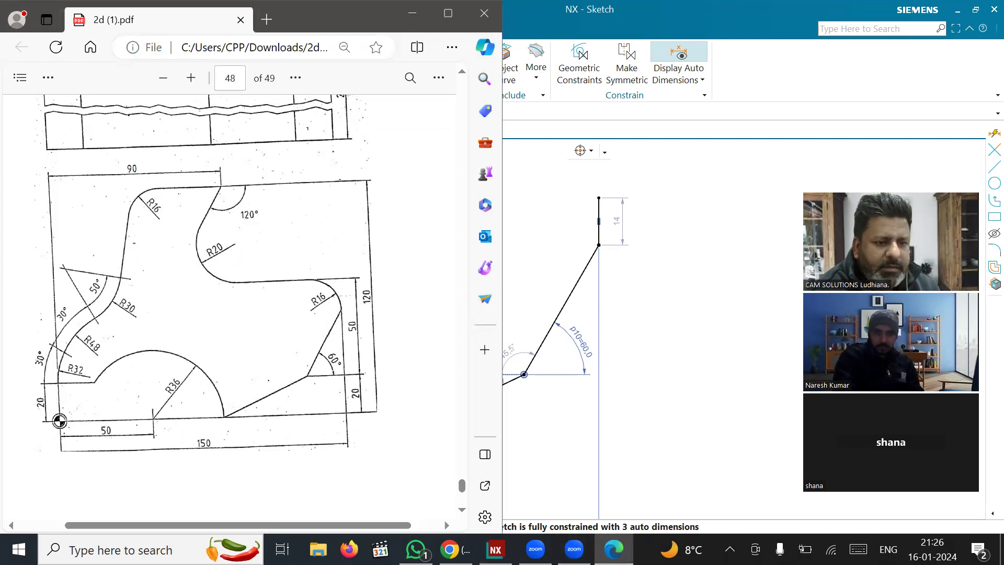
{"action": "left_click", "coordinate": [624, 236]}
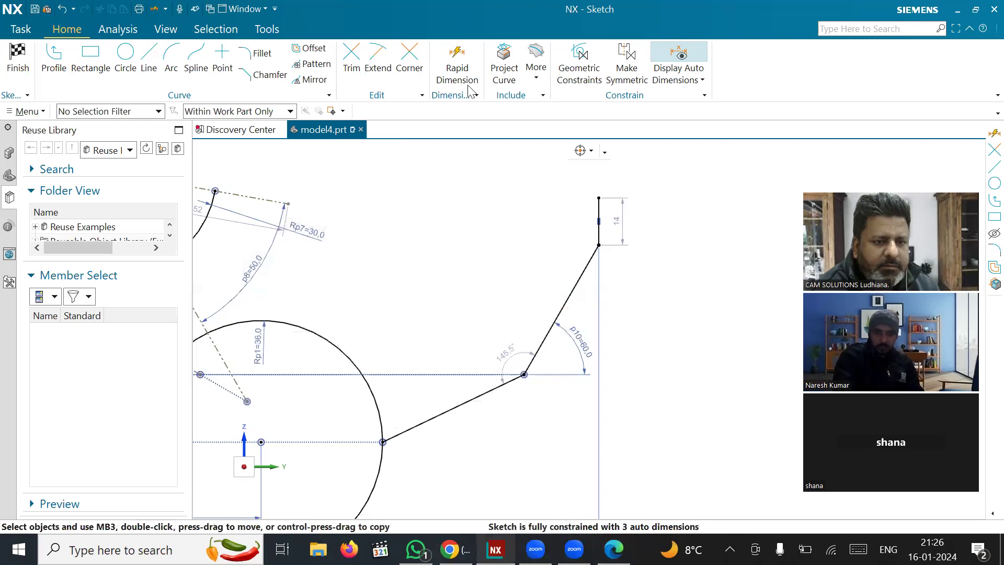
{"action": "left_click", "coordinate": [456, 59]}
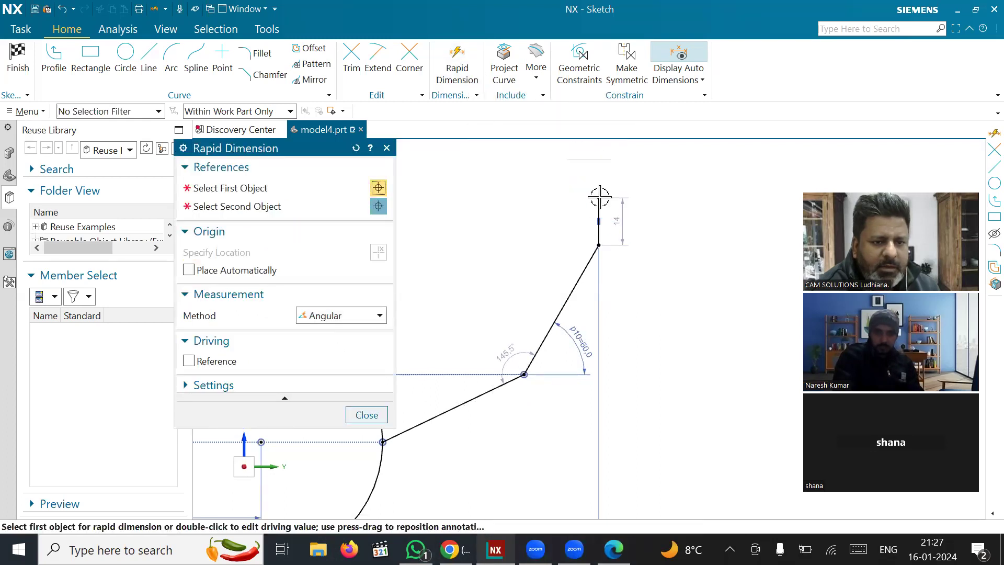
{"action": "left_click", "coordinate": [600, 207]}
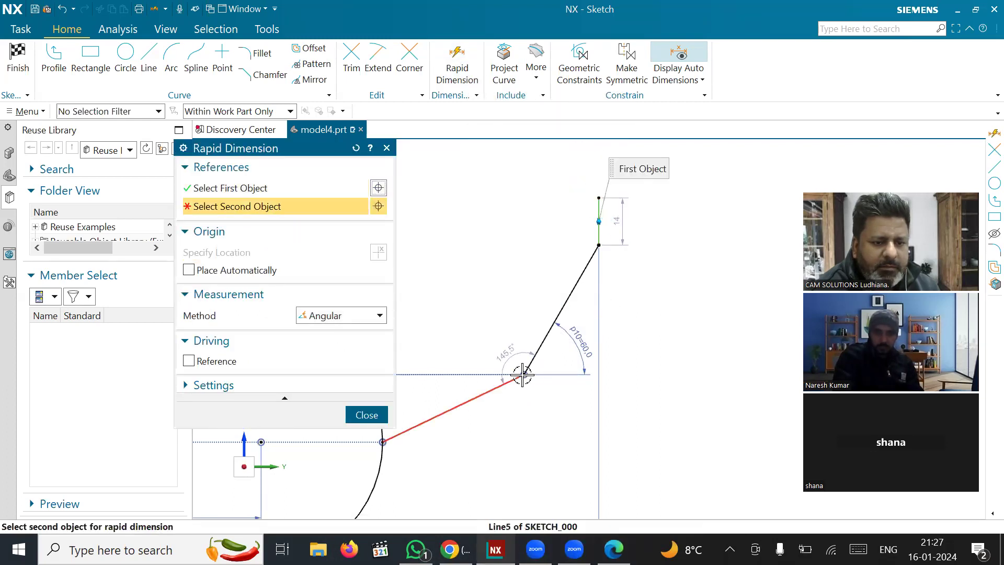
{"action": "left_click", "coordinate": [325, 332]}
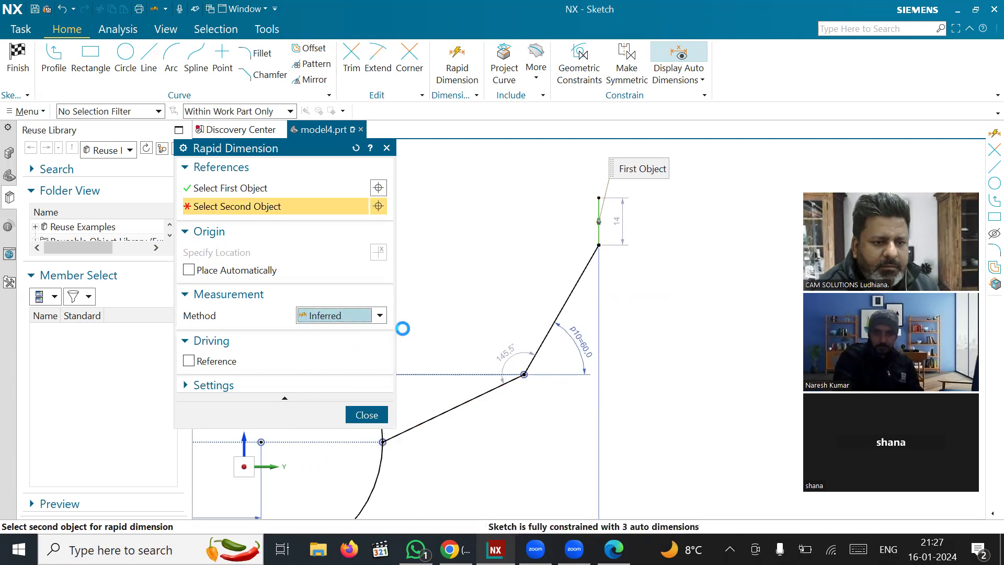
{"action": "left_click", "coordinate": [553, 321]}
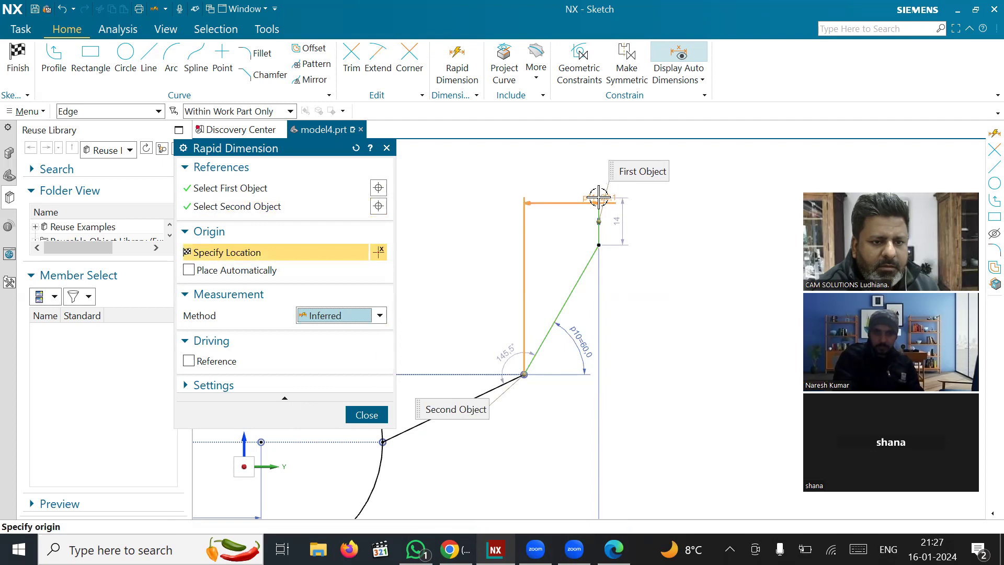
{"action": "left_click", "coordinate": [302, 187]}
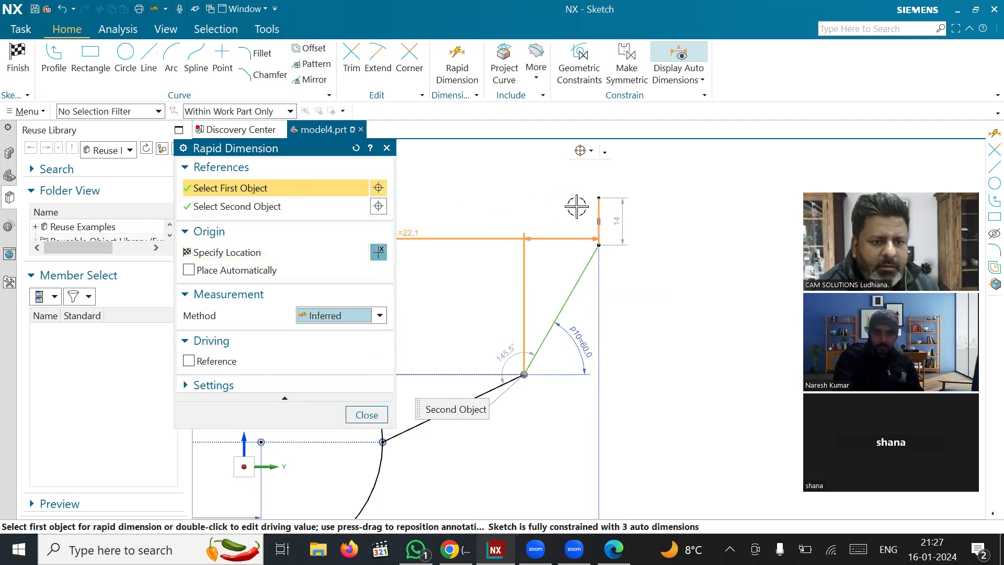
{"action": "left_click", "coordinate": [597, 198]}
{"action": "left_click", "coordinate": [680, 291]}
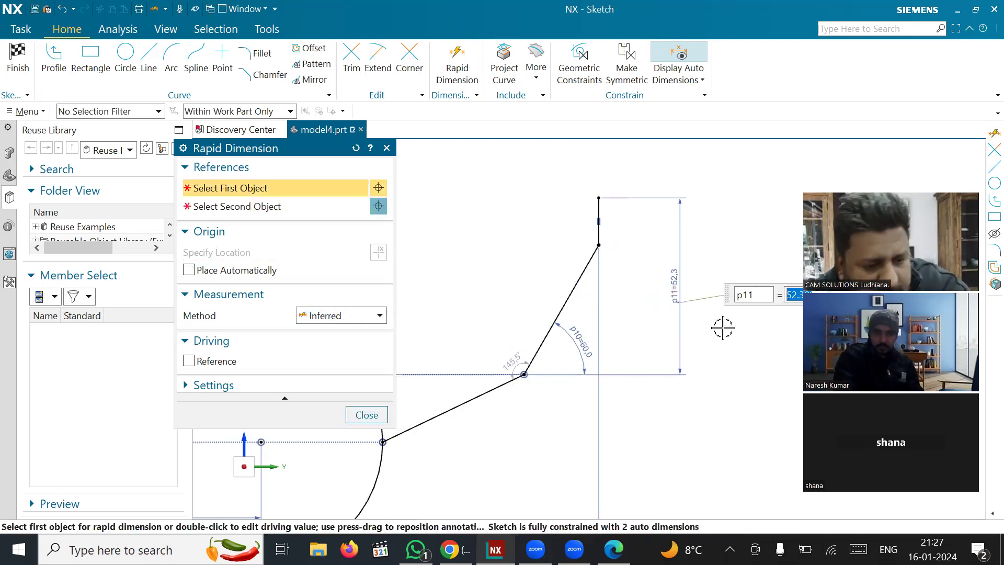
{"action": "type", "text": "50"}
{"action": "key", "text": "Return"}
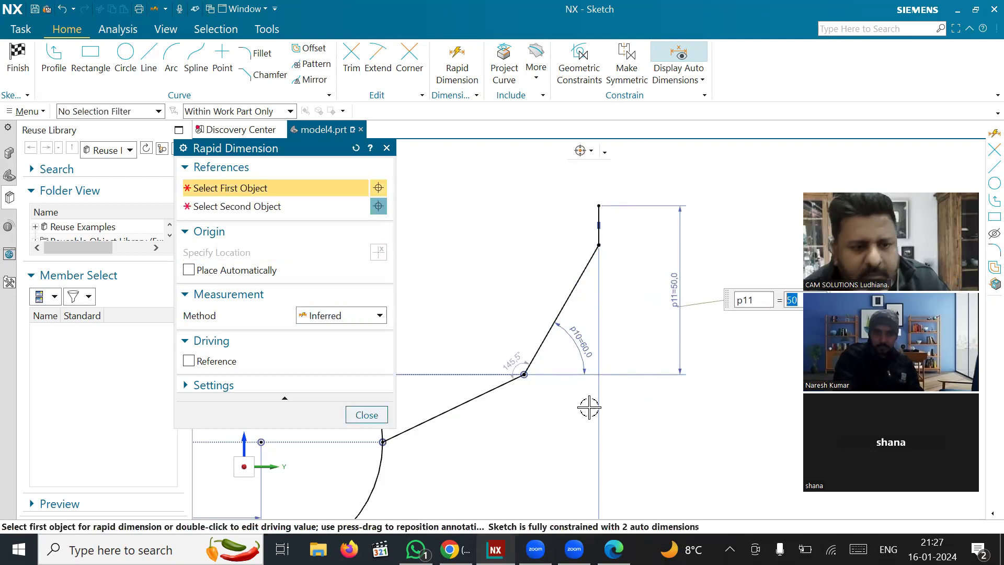
{"action": "left_click", "coordinate": [367, 416]}
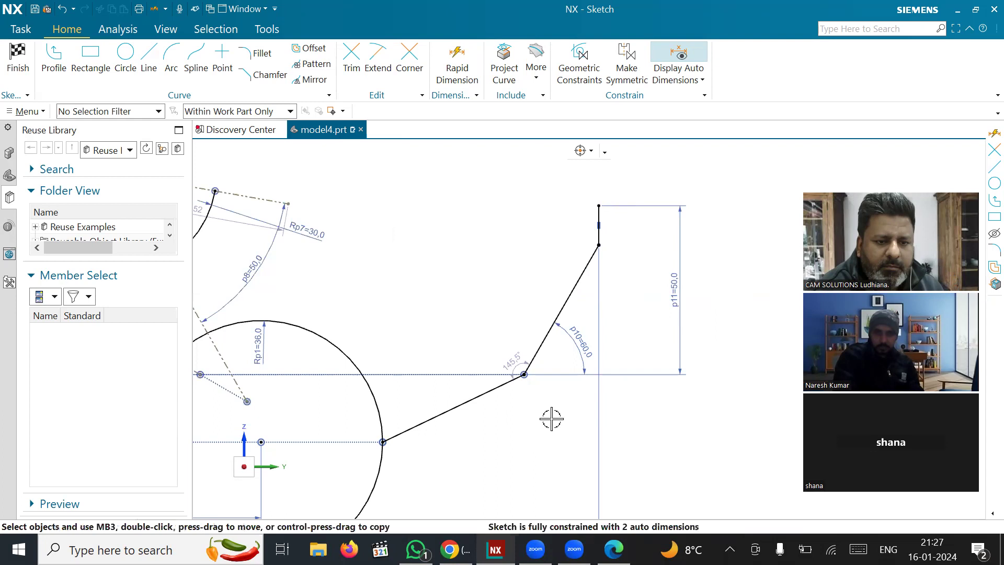
- Check the right-side dimensions of the profile in the PDF drawing against the sketch
{"action": "scroll", "coordinate": [722, 354], "scroll_direction": "down", "scroll_amount": 2}
{"action": "scroll", "coordinate": [579, 406], "scroll_direction": "up", "scroll_amount": 1}
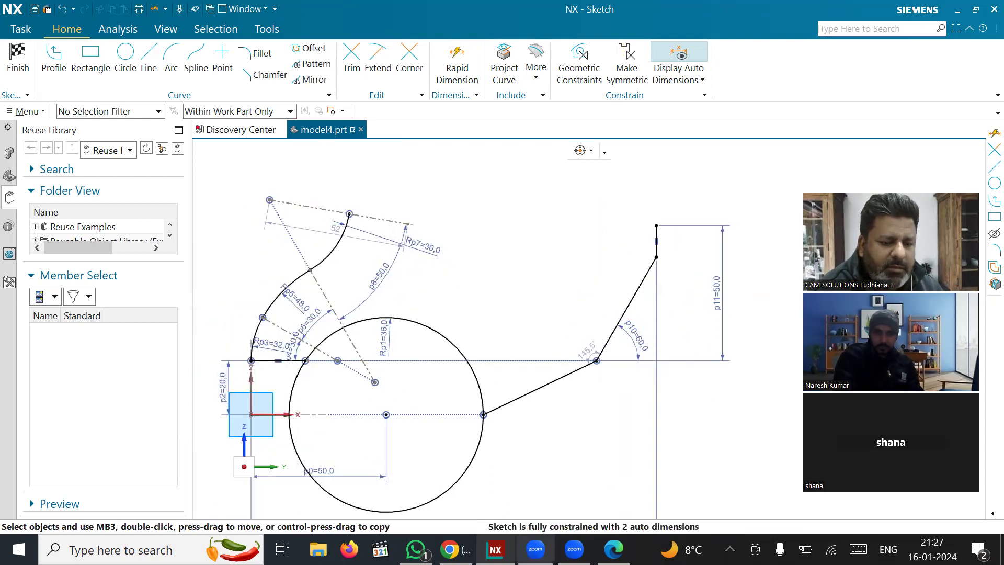
{"action": "left_click", "coordinate": [614, 550]}
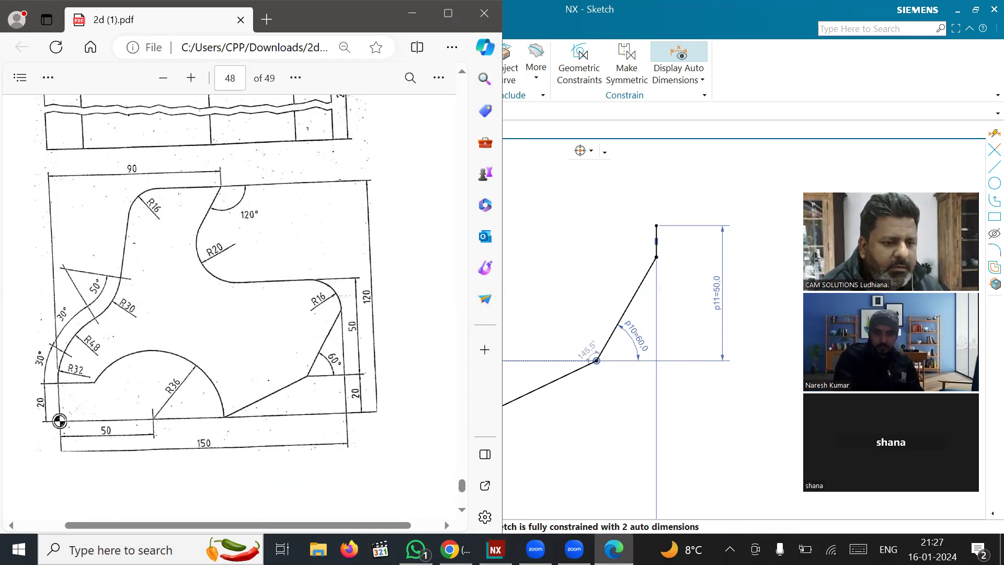
{"action": "key", "text": "alt+Tab"}
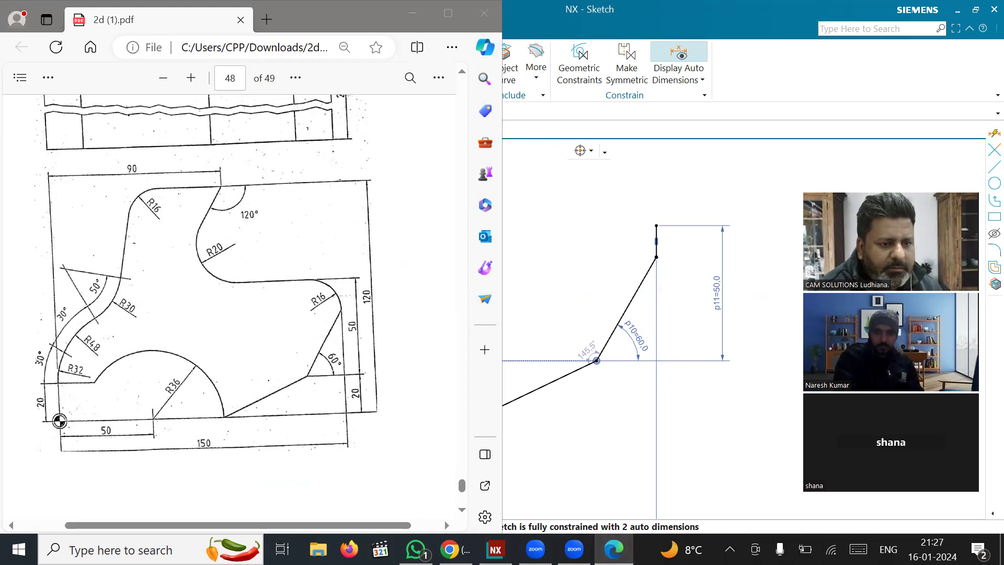
{"action": "left_click", "coordinate": [669, 398]}
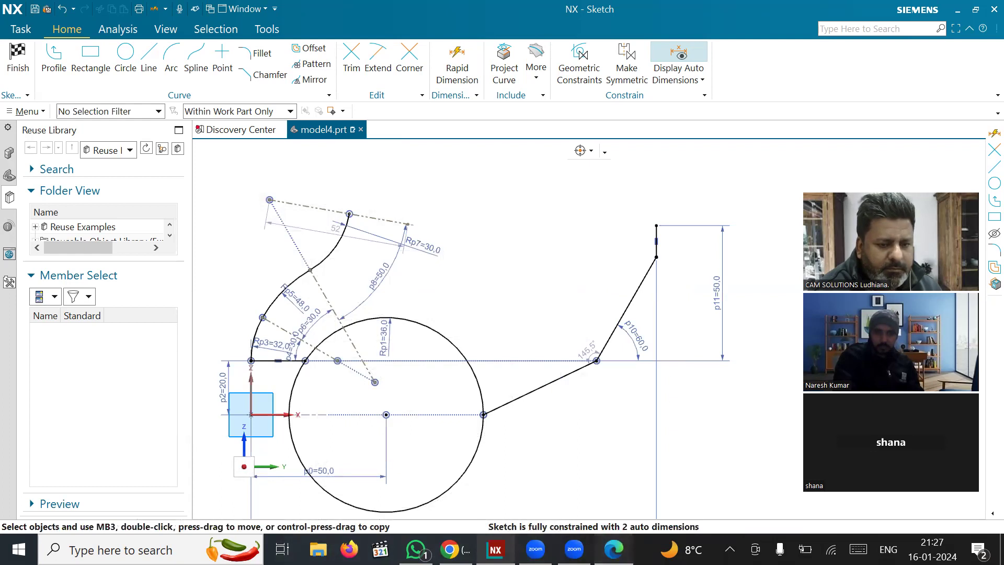
{"action": "left_click", "coordinate": [614, 549]}
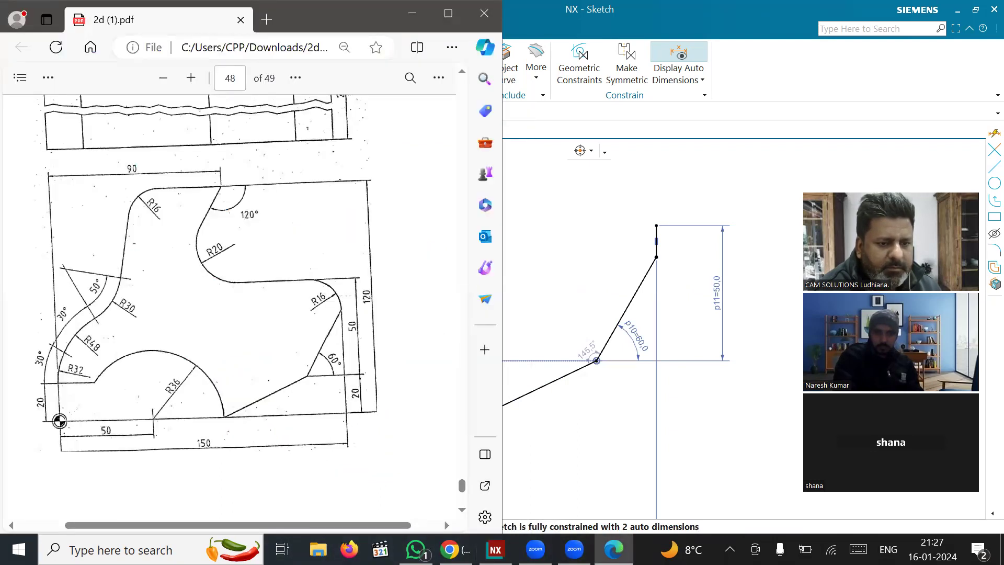
{"action": "left_click", "coordinate": [615, 549]}
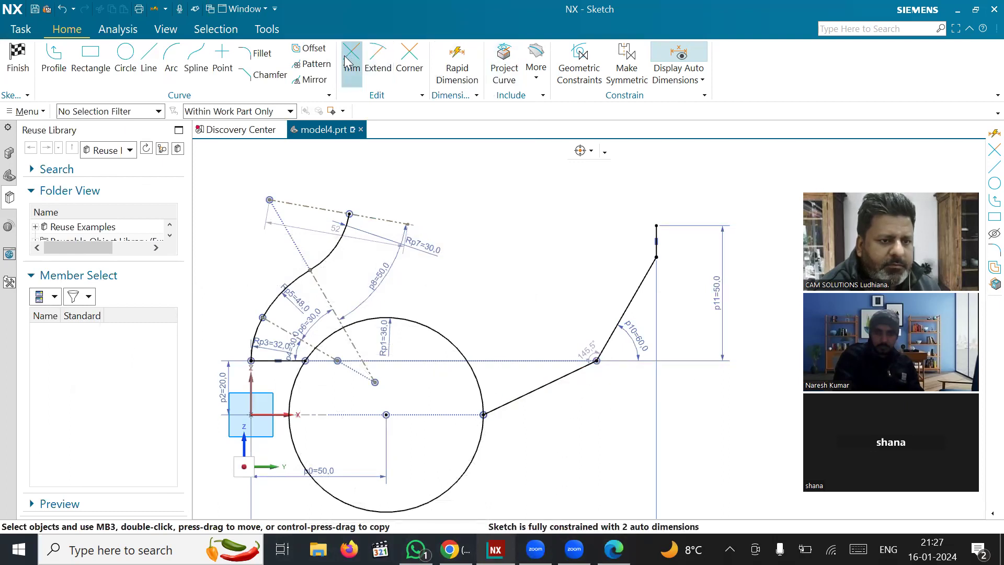
- Try to add a 20 mm vertical dimension between the lower and upper ends of the sloped line
{"action": "left_click", "coordinate": [457, 66]}
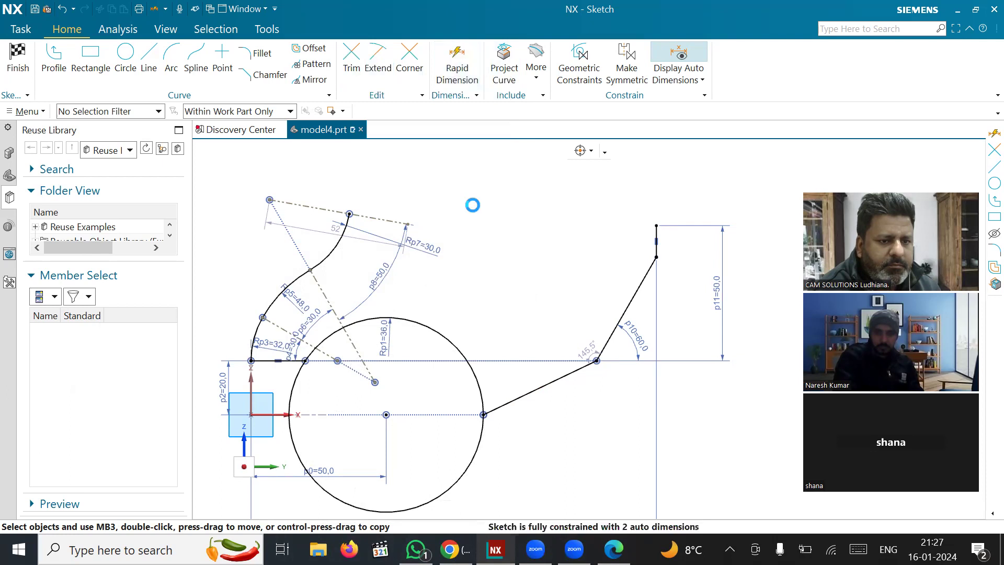
{"action": "left_click", "coordinate": [483, 414]}
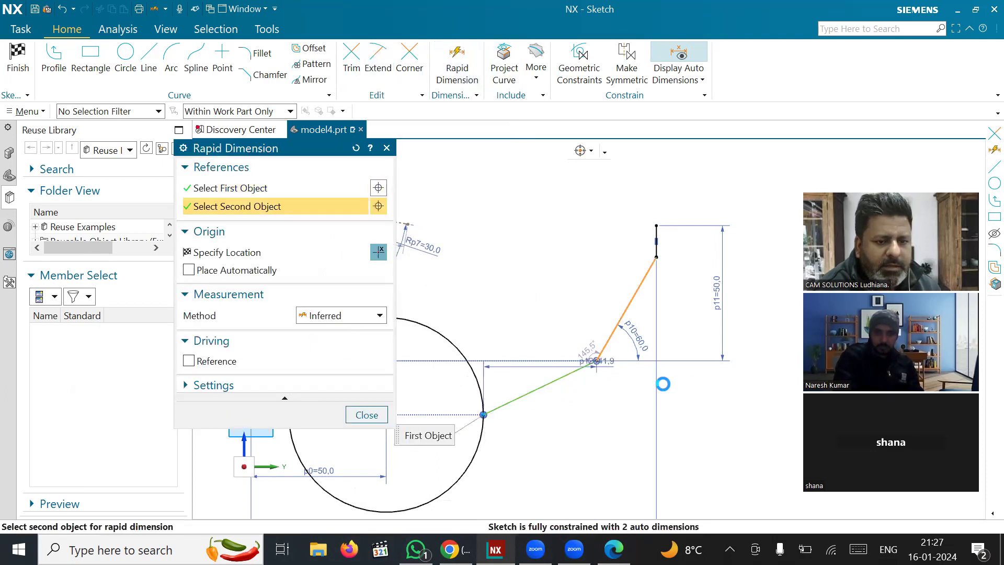
{"action": "left_click", "coordinate": [720, 389]}
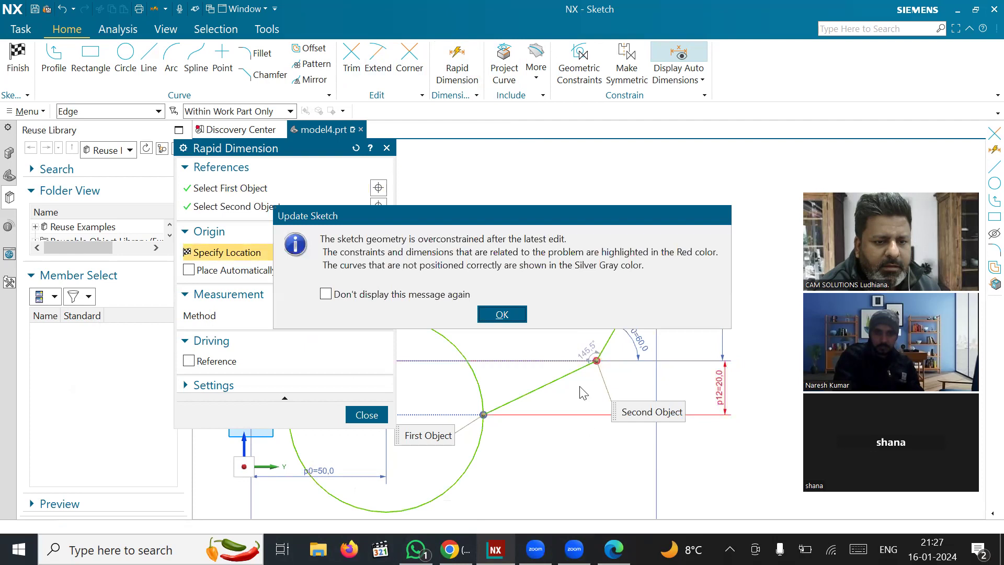
{"action": "left_click", "coordinate": [503, 315]}
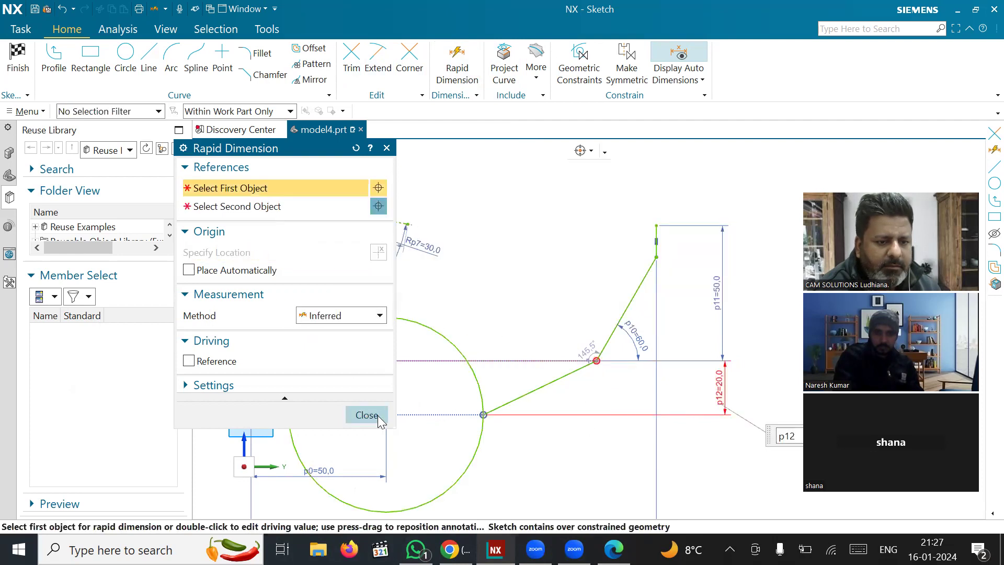
{"action": "left_click", "coordinate": [367, 415]}
- Inspect the horizontal alignment of the sloped line's upper end and undo the last 20 mm vertical dimension
{"action": "scroll", "coordinate": [471, 346], "scroll_direction": "up", "scroll_amount": 2}
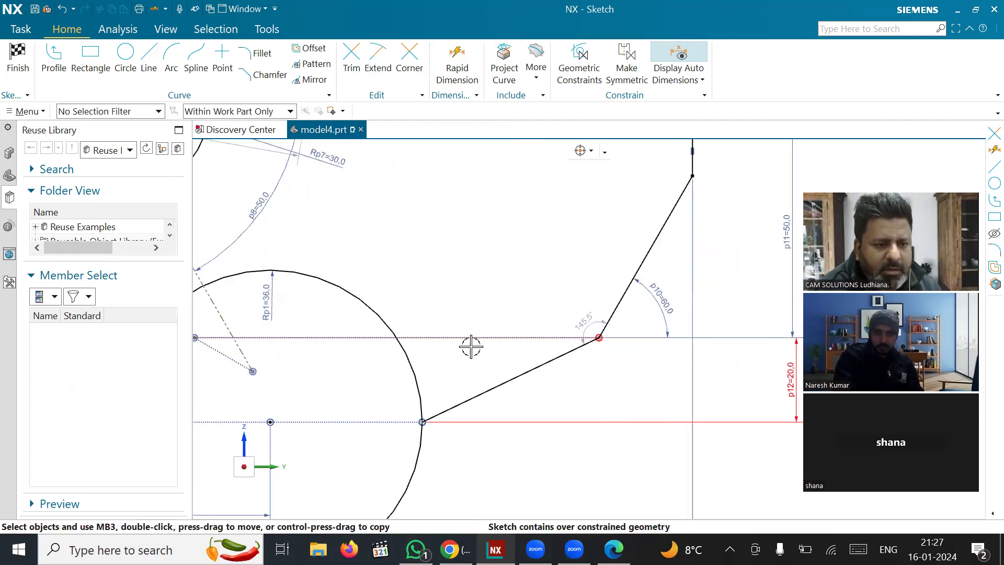
{"action": "scroll", "coordinate": [471, 346], "scroll_direction": "down", "scroll_amount": 1}
{"action": "scroll", "coordinate": [492, 333], "scroll_direction": "down", "scroll_amount": 1}
{"action": "left_click", "coordinate": [485, 333]}
{"action": "left_click", "coordinate": [411, 336]}
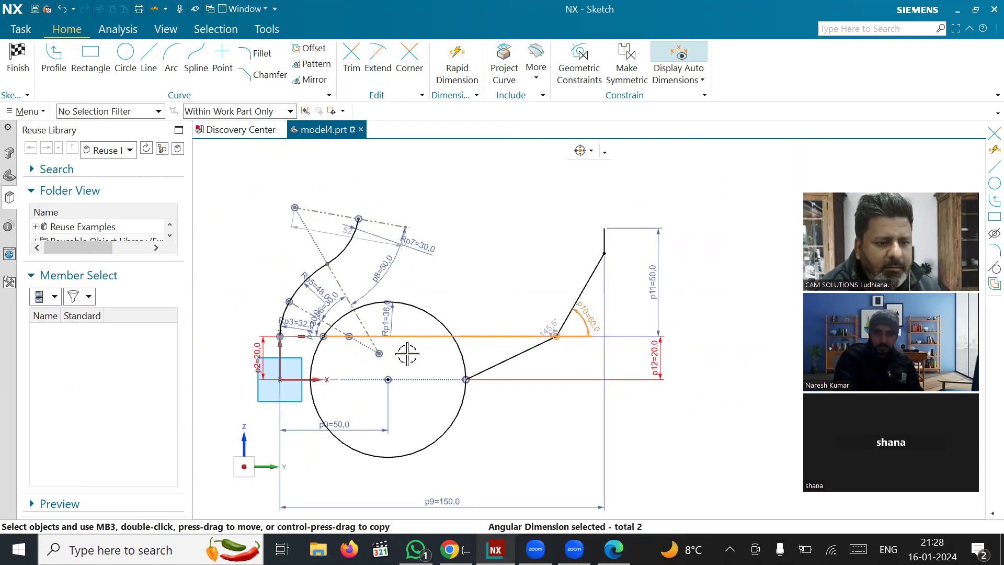
{"action": "scroll", "coordinate": [274, 353], "scroll_direction": "up", "scroll_amount": 2}
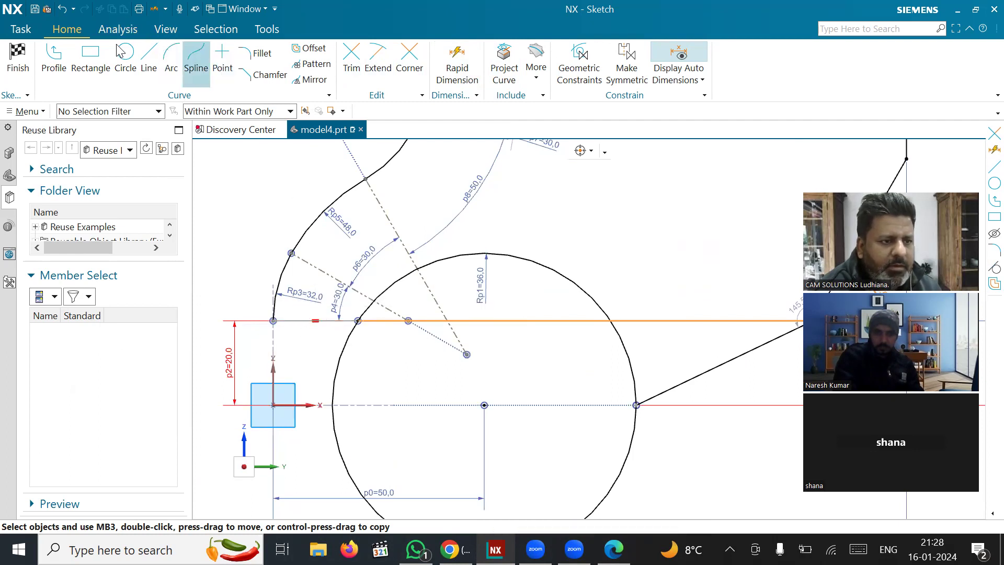
{"action": "scroll", "coordinate": [278, 260], "scroll_direction": "down", "scroll_amount": 3}
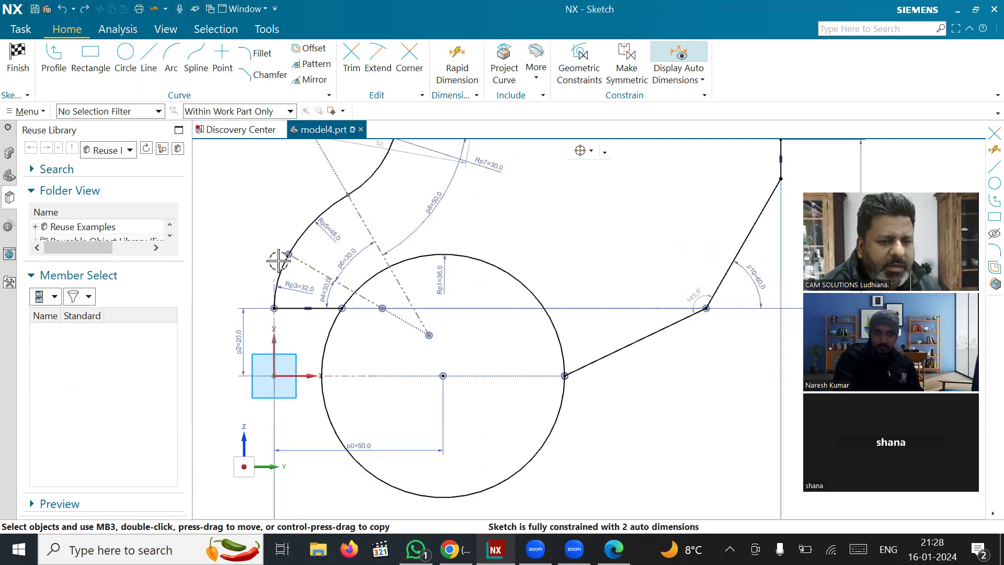
- Test whether the junction of the sloped and steep lines can still move
{"action": "scroll", "coordinate": [572, 274], "scroll_direction": "up", "scroll_amount": 2}
{"action": "scroll", "coordinate": [573, 295], "scroll_direction": "up", "scroll_amount": 1}
{"action": "mouse_move", "coordinate": [539, 306]}
{"action": "left_mouse_down"}
{"action": "mouse_move", "coordinate": [574, 329]}
{"action": "mouse_move", "coordinate": [563, 311]}
{"action": "mouse_move", "coordinate": [581, 318]}
{"action": "mouse_move", "coordinate": [547, 313]}
{"action": "left_mouse_up"}
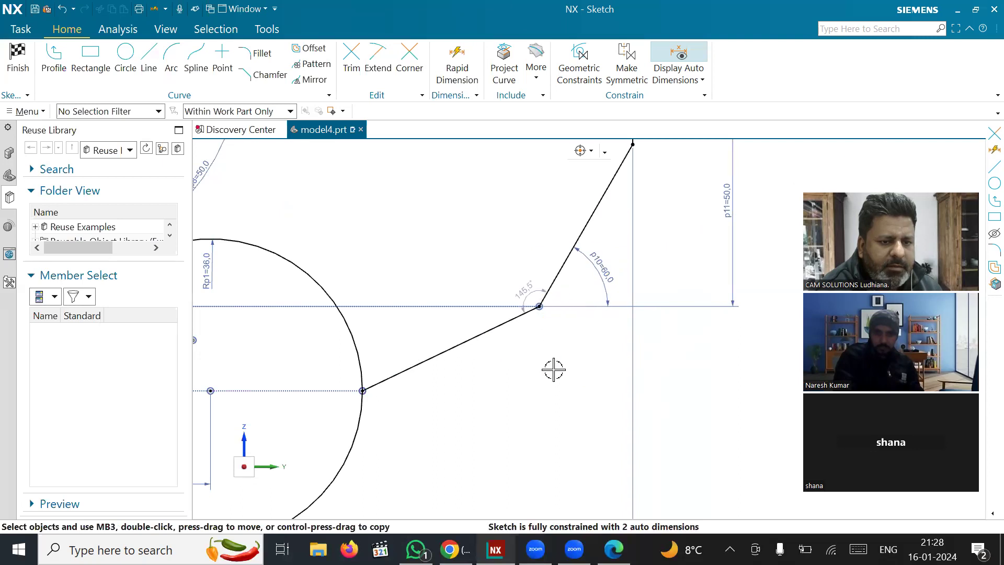
{"action": "scroll", "coordinate": [558, 352], "scroll_direction": "down", "scroll_amount": 2}
{"action": "scroll", "coordinate": [592, 348], "scroll_direction": "down", "scroll_amount": 2}
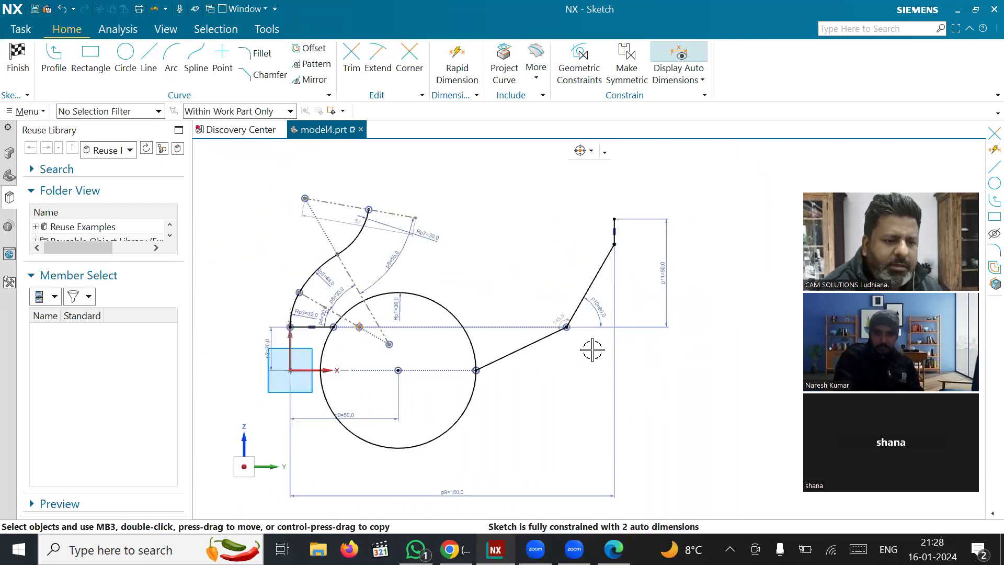
{"action": "scroll", "coordinate": [576, 352], "scroll_direction": "up", "scroll_amount": 1}
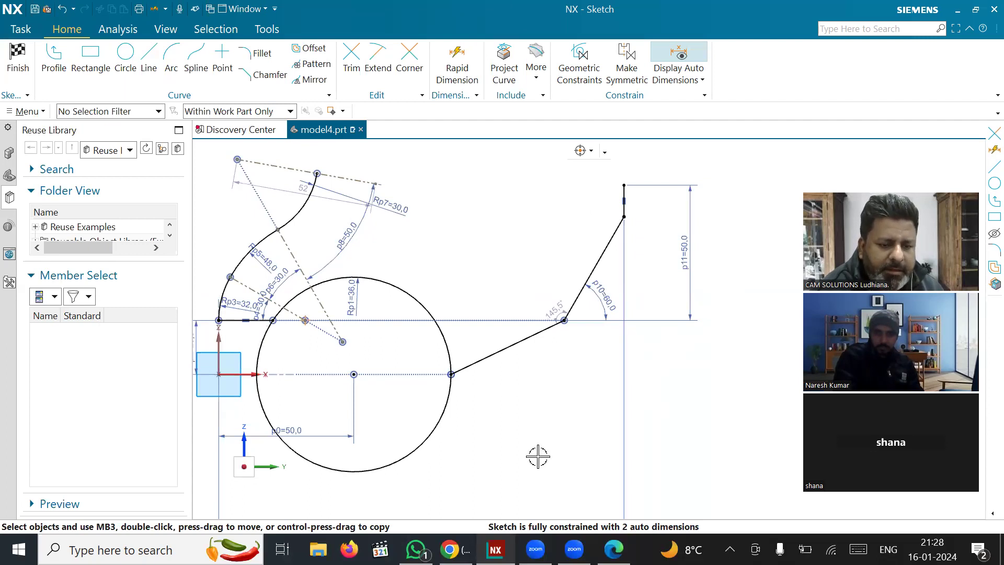
- Check the PDF drawing and sketch a horizontal line about 47 mm long running inward from the short vertical line's upper end
{"action": "left_click", "coordinate": [614, 550]}
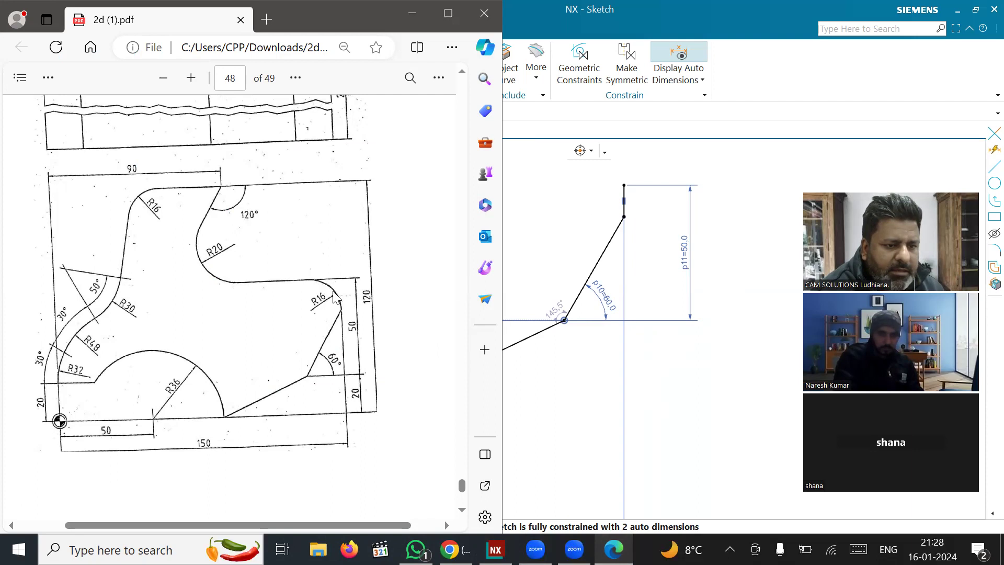
{"action": "left_click", "coordinate": [672, 282]}
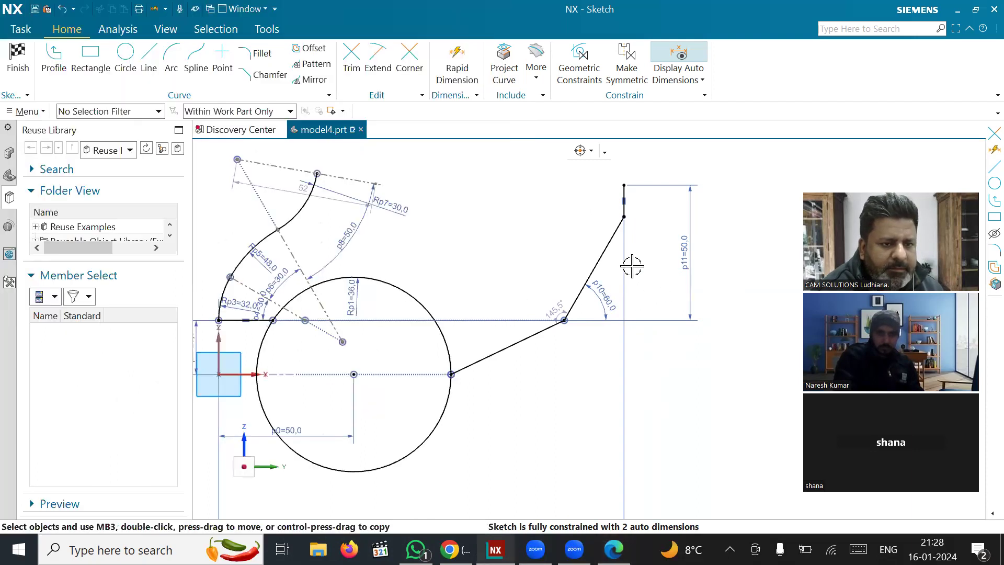
{"action": "left_click", "coordinate": [149, 56]}
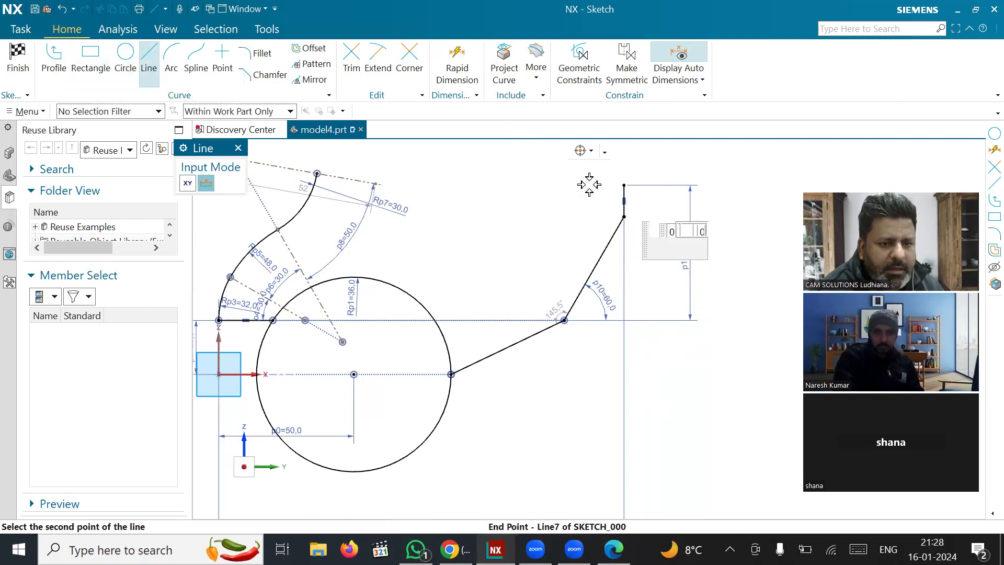
{"action": "left_click", "coordinate": [498, 185]}
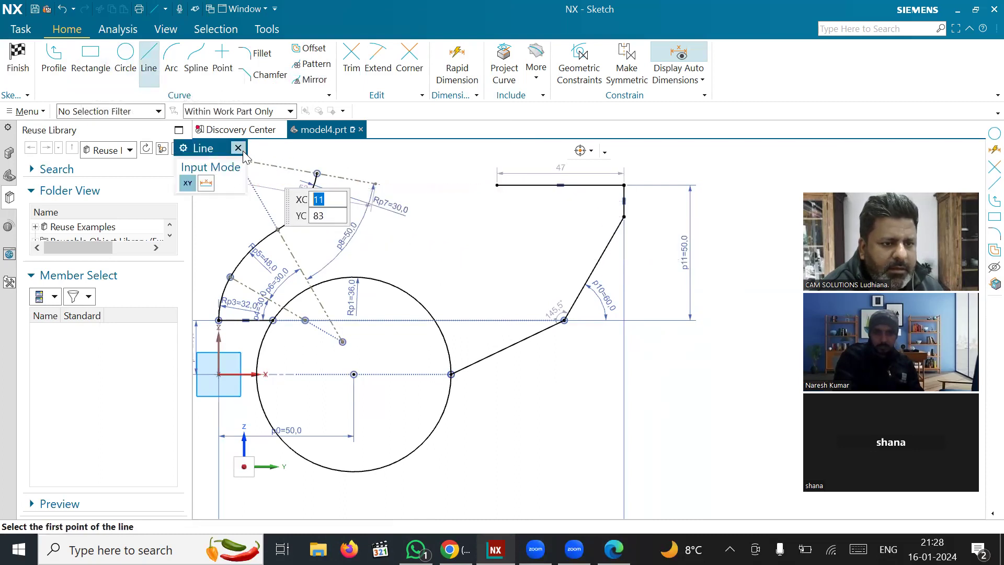
{"action": "left_click", "coordinate": [238, 148]}
{"action": "scroll", "coordinate": [635, 202], "scroll_direction": "up", "scroll_amount": 3}
{"action": "scroll", "coordinate": [693, 233], "scroll_direction": "down", "scroll_amount": 1}
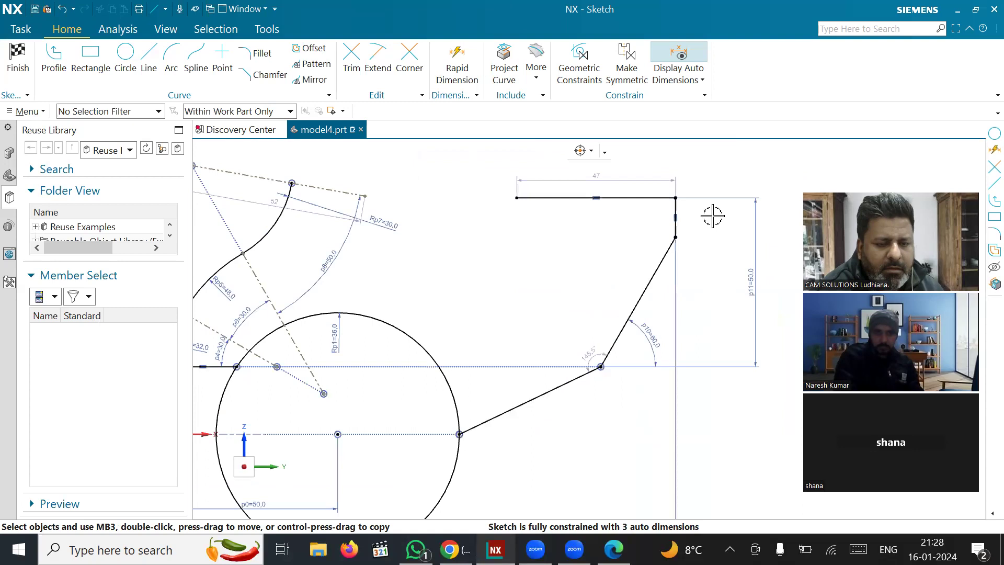
- Sketch a circle about 22.1 mm in diameter inside the upper corner, passing through the steep line's upper end
{"action": "scroll", "coordinate": [712, 216], "scroll_direction": "up", "scroll_amount": 1}
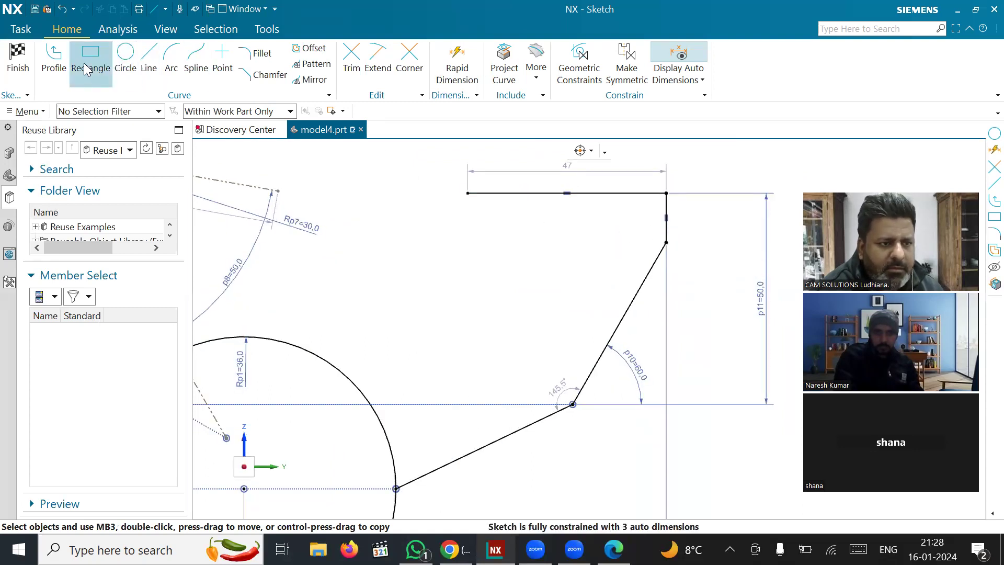
{"action": "left_click", "coordinate": [119, 56]}
{"action": "left_click", "coordinate": [620, 242]}
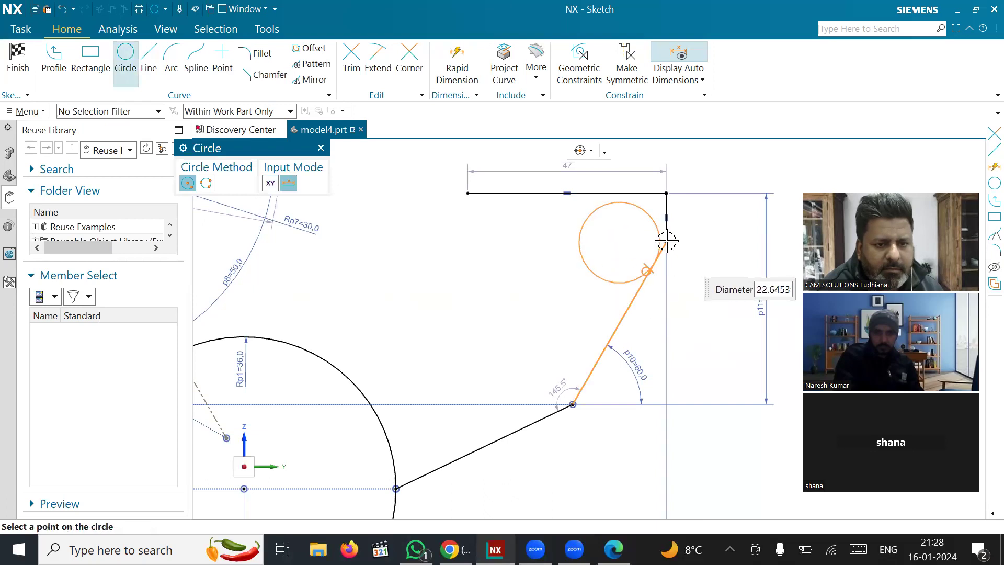
{"action": "left_click", "coordinate": [667, 240]}
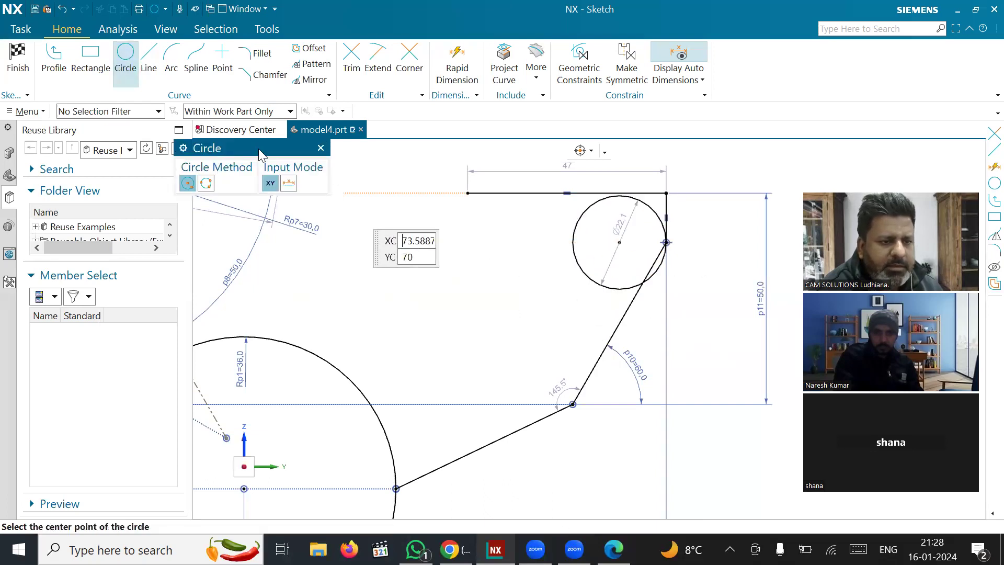
{"action": "left_click", "coordinate": [321, 148]}
- Make the new corner circle tangent to the horizontal line above it
{"action": "scroll", "coordinate": [646, 209], "scroll_direction": "up", "scroll_amount": 2}
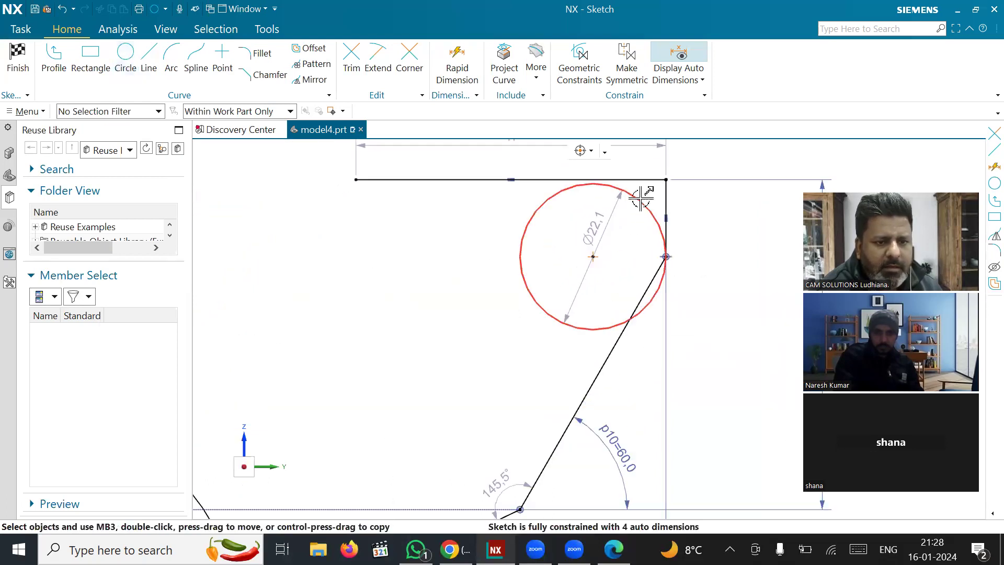
{"action": "left_click", "coordinate": [636, 197]}
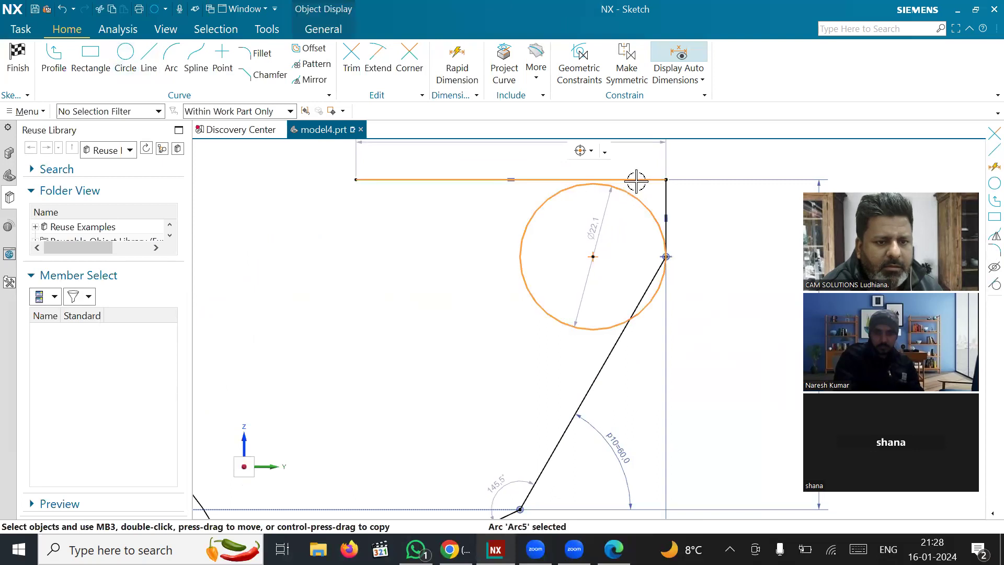
{"action": "left_click", "coordinate": [647, 179]}
{"action": "left_click", "coordinate": [725, 166]}
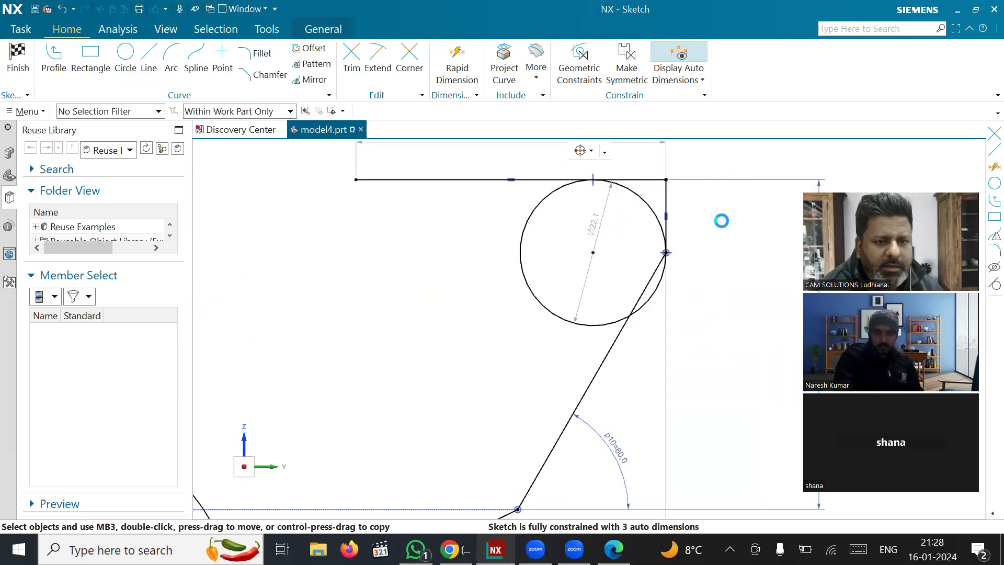
{"action": "left_click", "coordinate": [666, 198]}
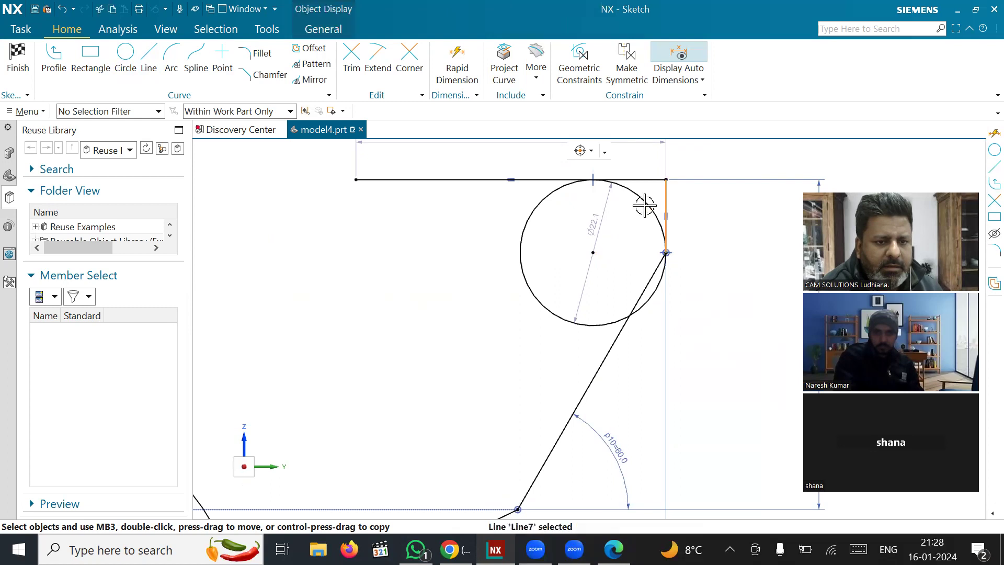
{"action": "left_click", "coordinate": [651, 198]}
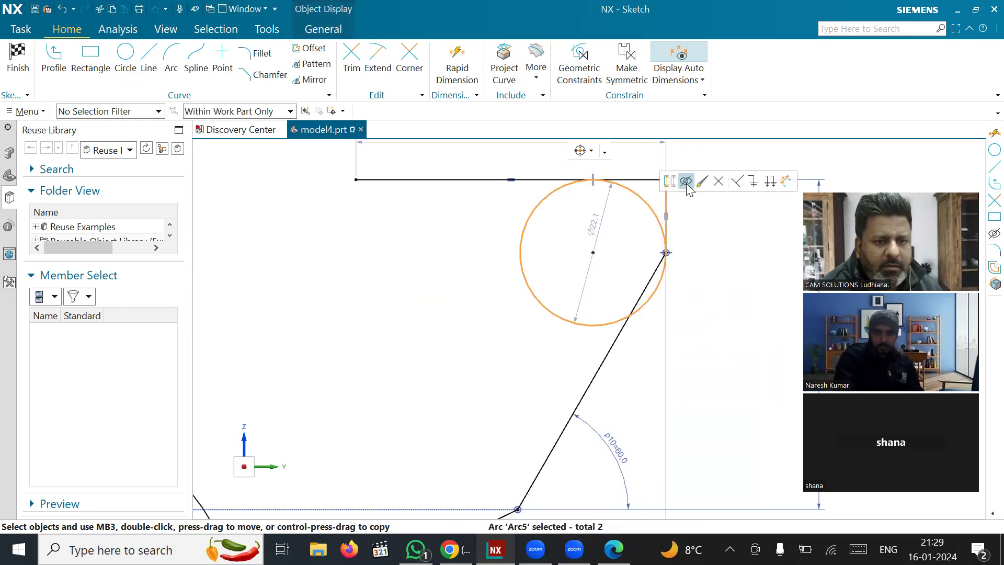
{"action": "key", "text": "Escape"}
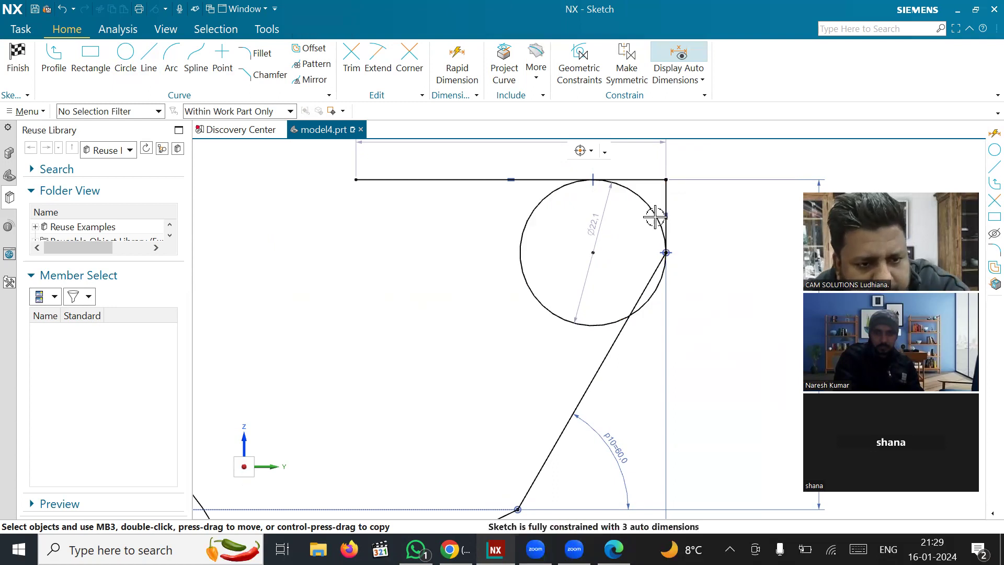
{"action": "left_click", "coordinate": [667, 201]}
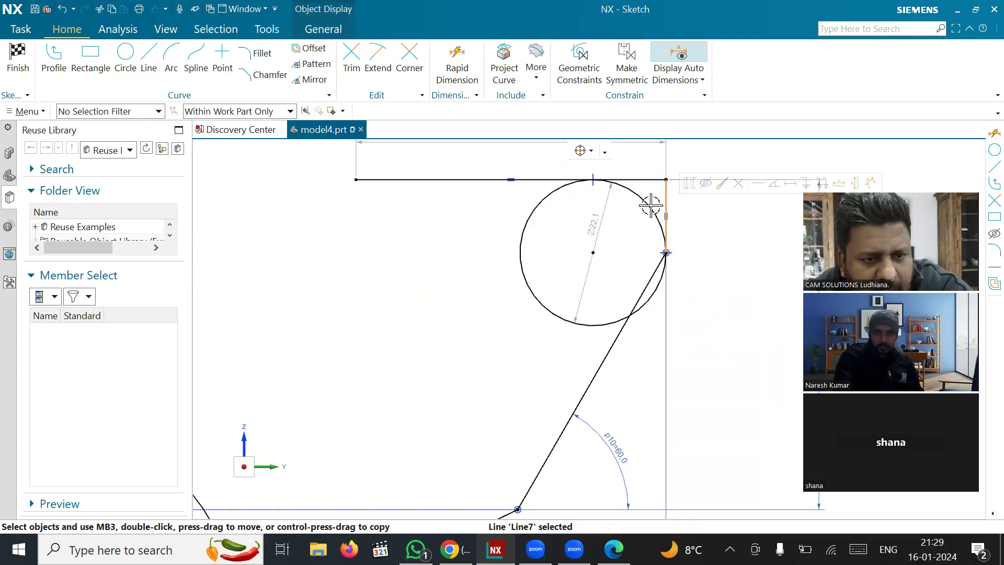
{"action": "left_click", "coordinate": [648, 306]}
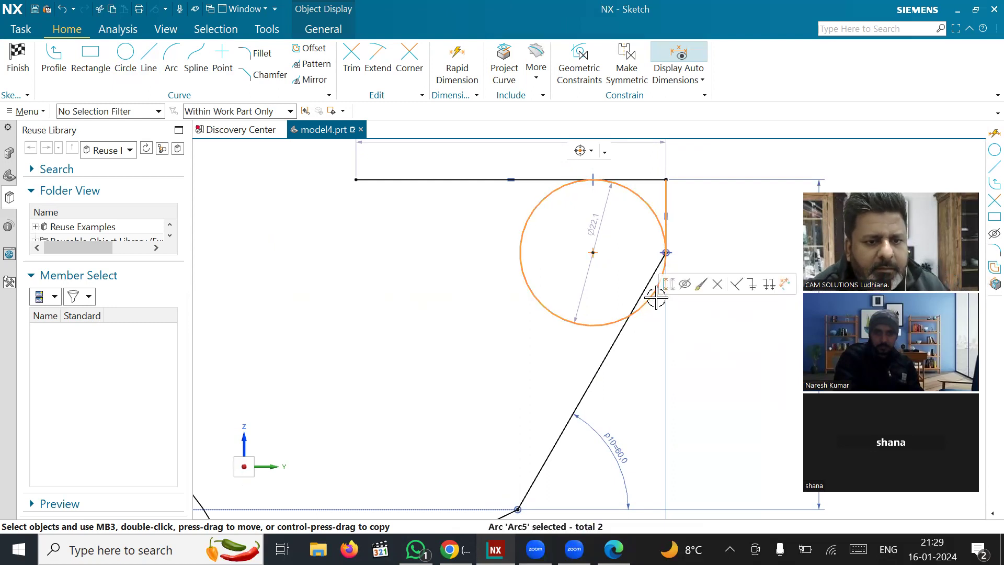
{"action": "left_click", "coordinate": [696, 303]}
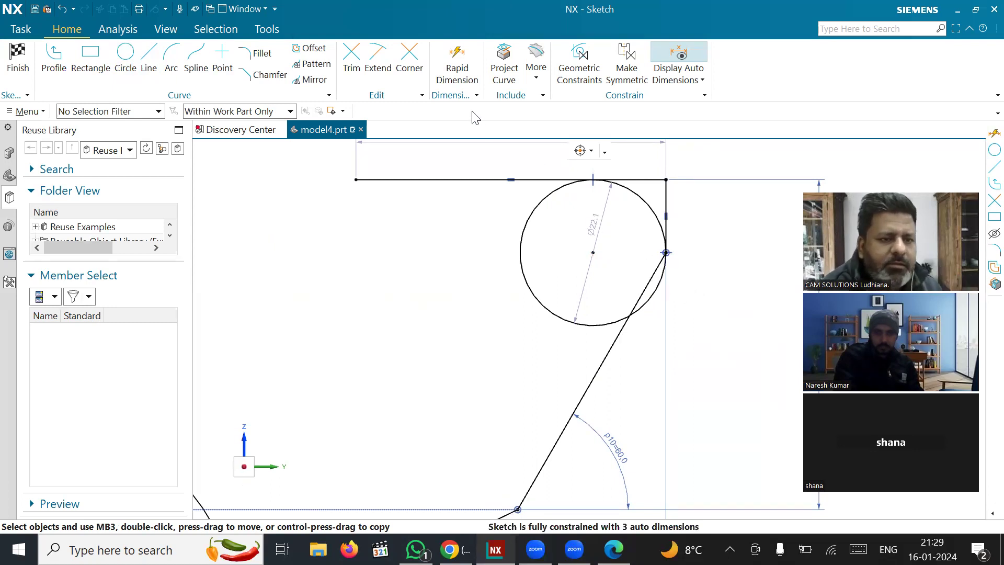
- Trim away the corner circle's unneeded portion, keeping only the arc between the horizontal line and the steep line's upper end
{"action": "left_click", "coordinate": [352, 68]}
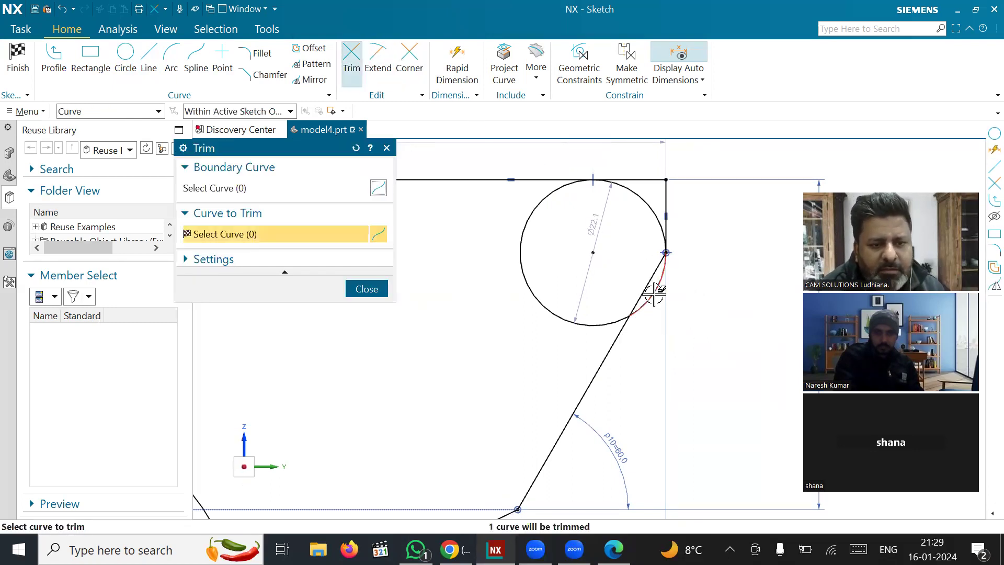
{"action": "left_click", "coordinate": [578, 322]}
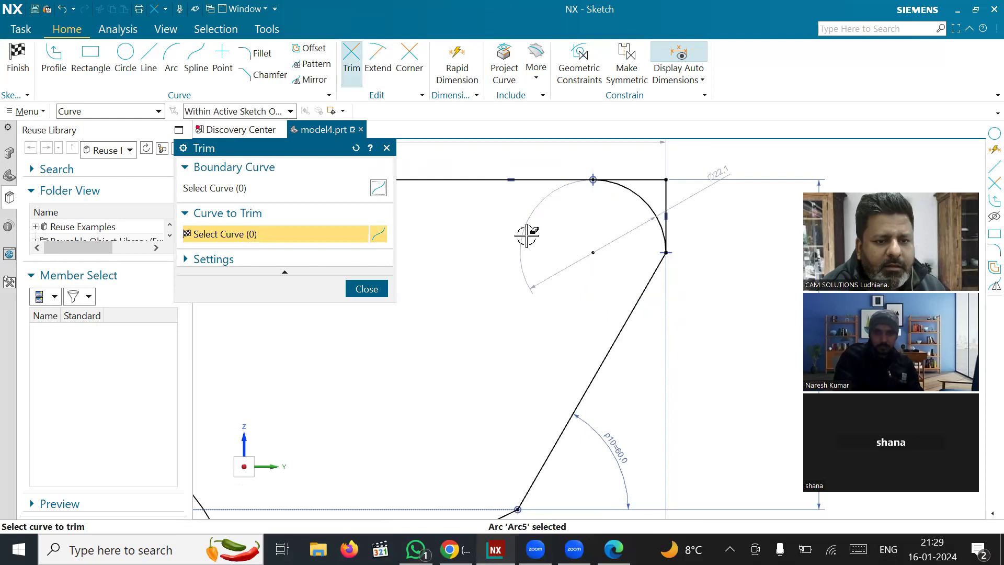
{"action": "left_click", "coordinate": [381, 285]}
- Change the corner arc's diameter dimension to a radial one and set the radius to 16 mm
{"action": "scroll", "coordinate": [680, 297], "scroll_direction": "down", "scroll_amount": 2}
{"action": "double_click", "coordinate": [717, 194]}
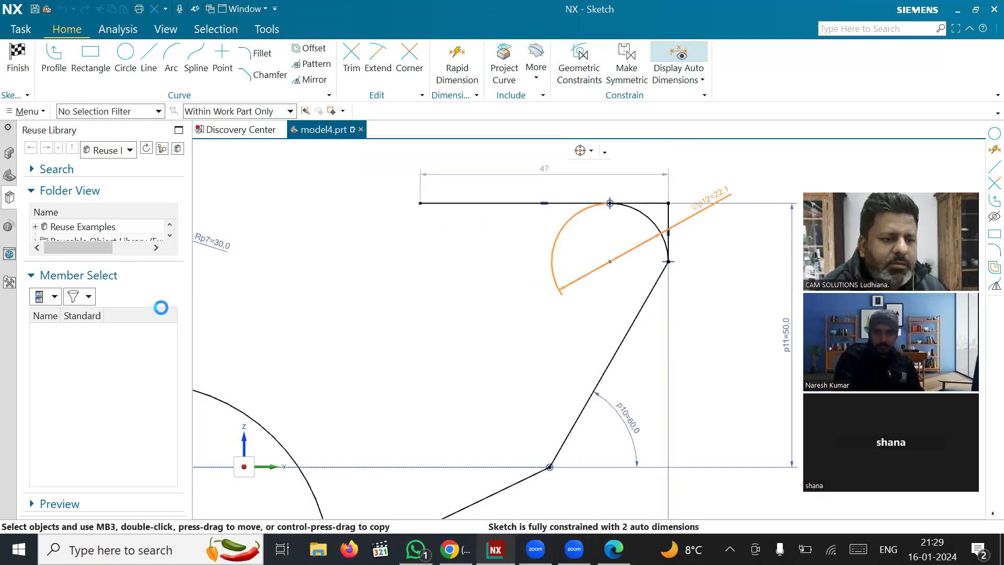
{"action": "left_click", "coordinate": [338, 285]}
{"action": "left_click", "coordinate": [327, 299]}
{"action": "double_click", "coordinate": [326, 345]}
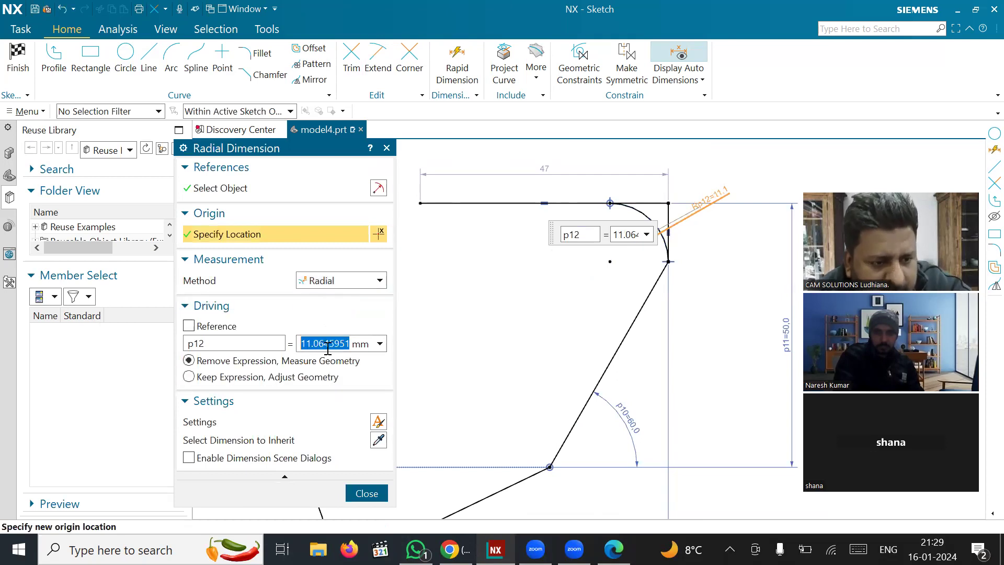
{"action": "type", "text": "1"}
{"action": "key", "text": "Return"}
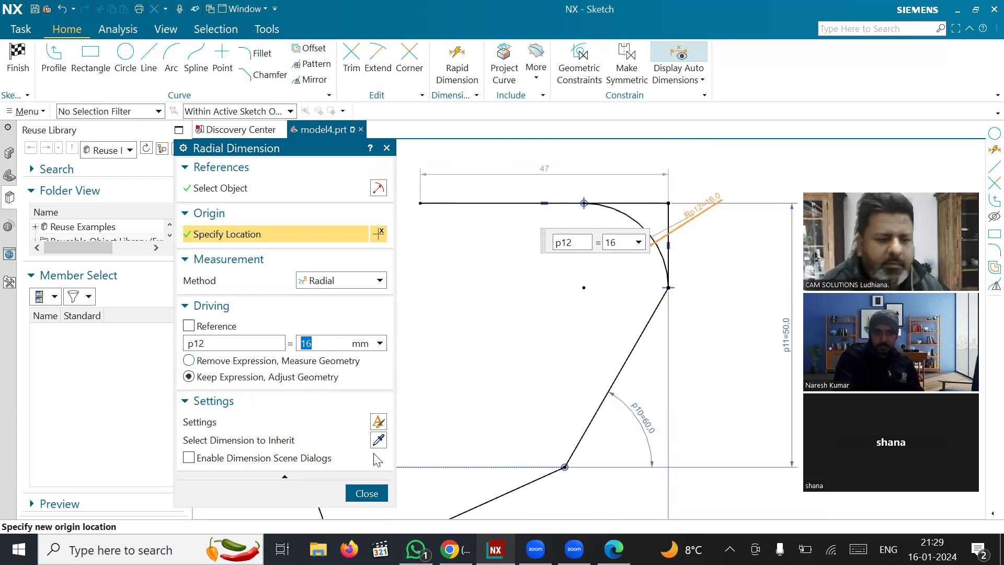
{"action": "left_click", "coordinate": [367, 494]}
- Check the PDF drawing and sketch a steep sloped line about 37 mm long above the horizontal line's free end
{"action": "scroll", "coordinate": [531, 309], "scroll_direction": "down", "scroll_amount": 2}
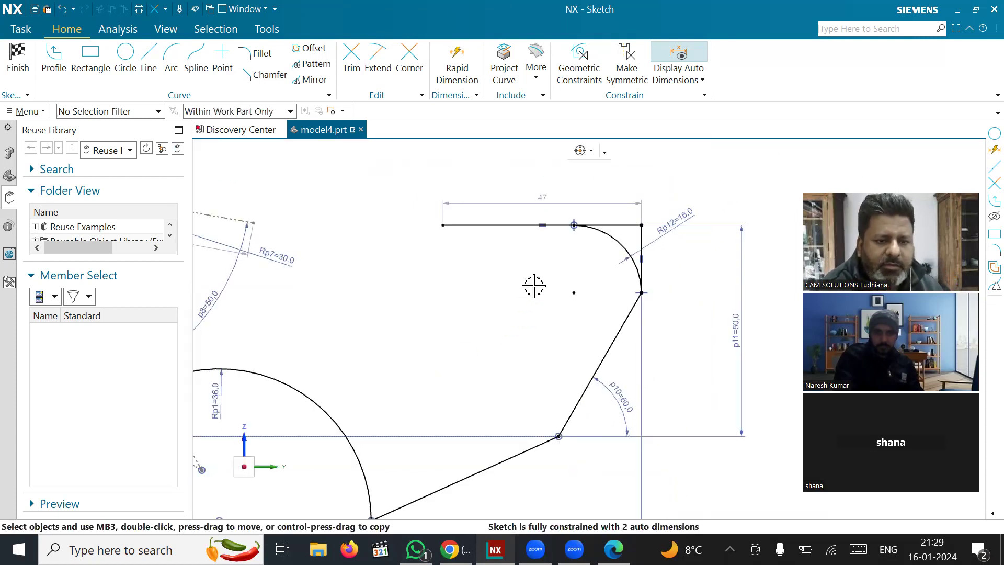
{"action": "scroll", "coordinate": [559, 270], "scroll_direction": "down", "scroll_amount": 1}
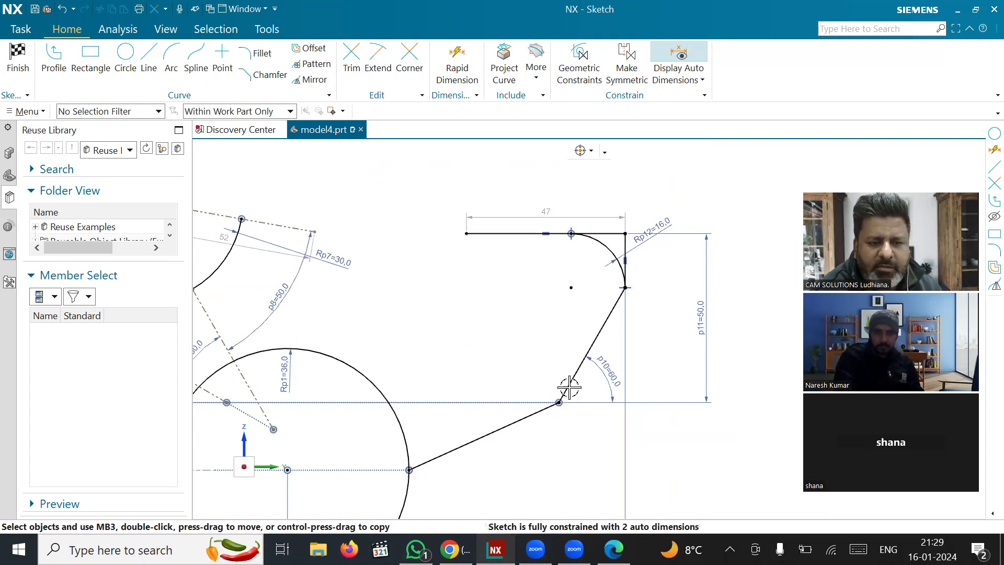
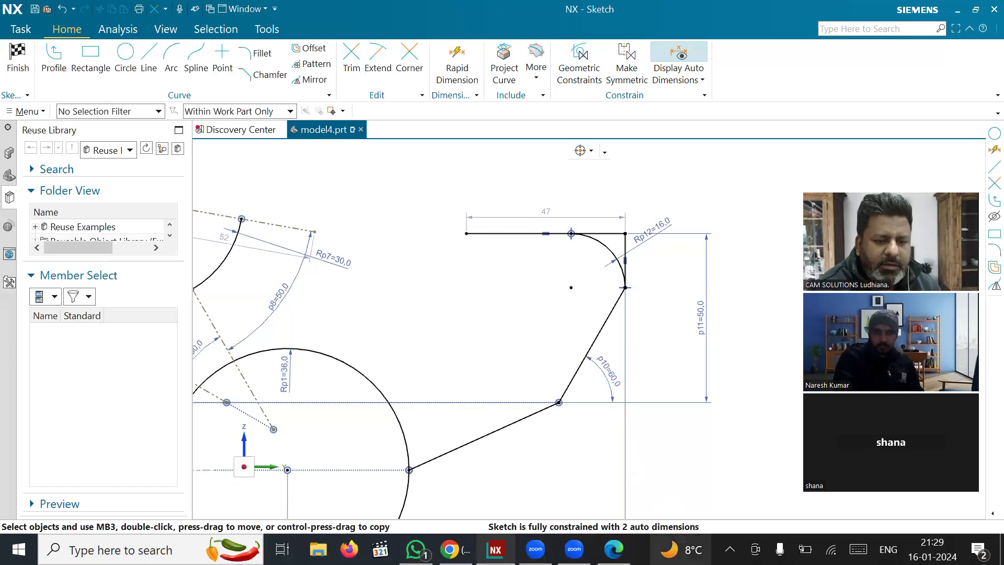
{"action": "left_click", "coordinate": [614, 549]}
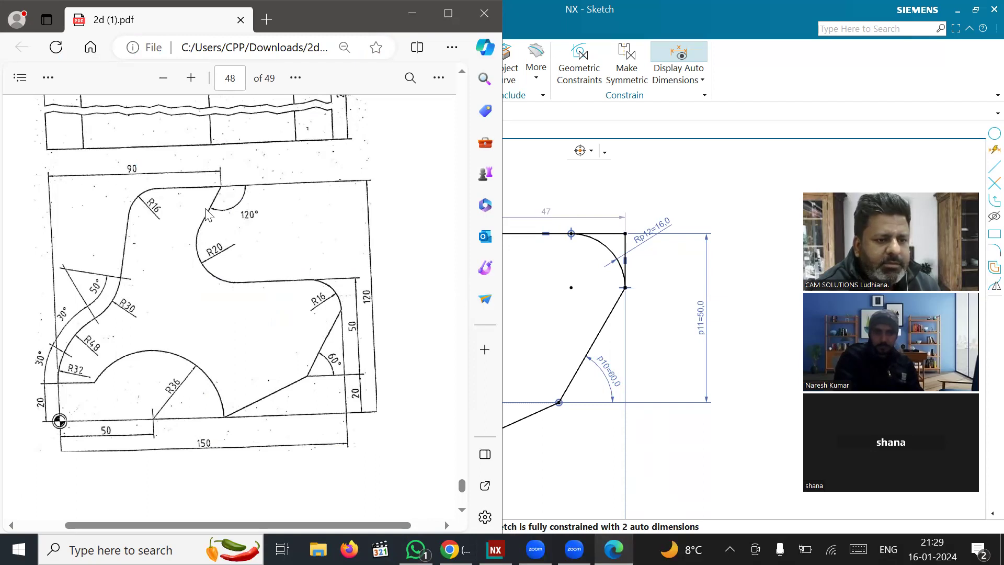
{"action": "left_click", "coordinate": [692, 210]}
{"action": "scroll", "coordinate": [635, 359], "scroll_direction": "up", "scroll_amount": 4}
{"action": "scroll", "coordinate": [643, 385], "scroll_direction": "down", "scroll_amount": 6}
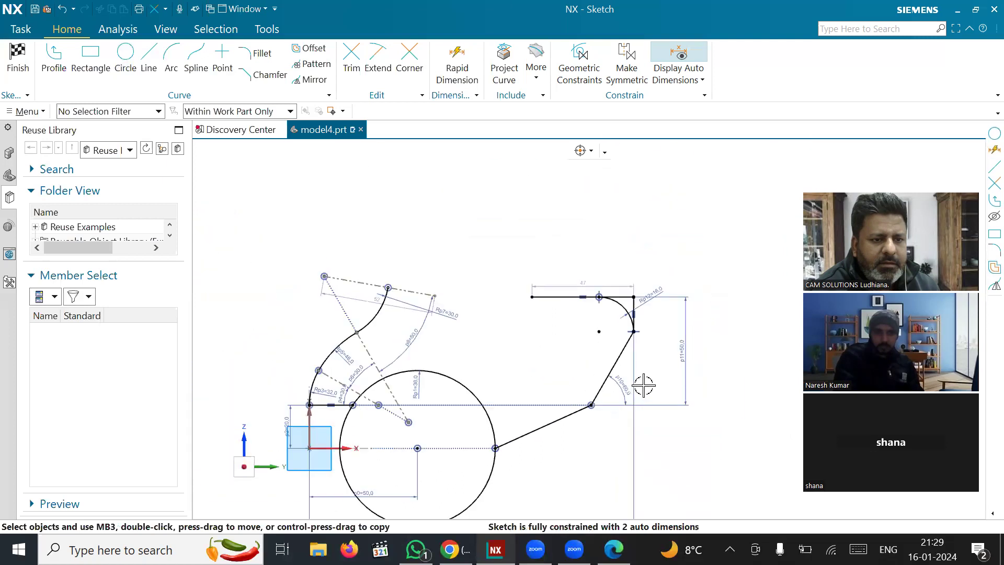
{"action": "left_click", "coordinate": [149, 61]}
{"action": "left_click", "coordinate": [529, 183]}
{"action": "left_click", "coordinate": [497, 246]}
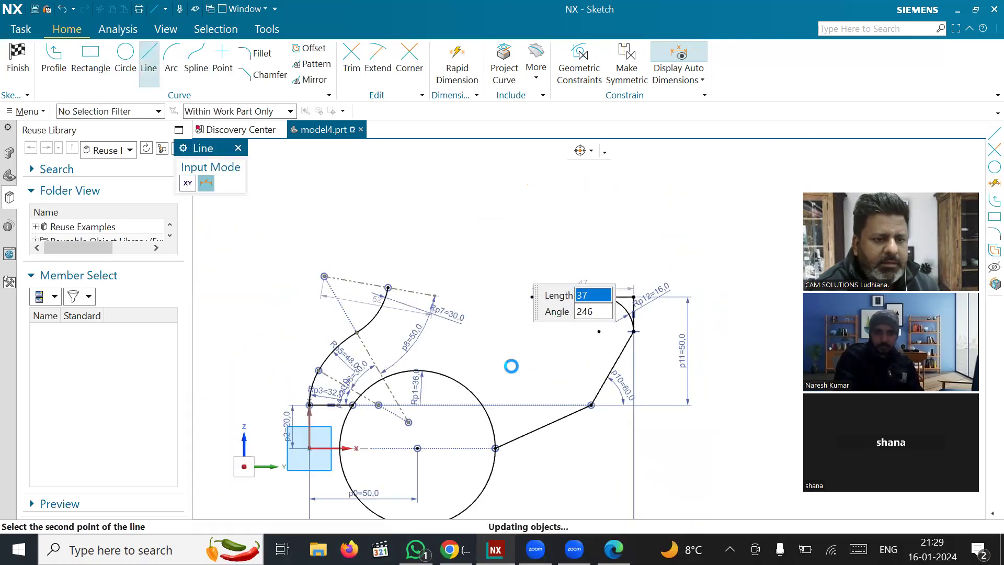
{"action": "left_click", "coordinate": [238, 148]}
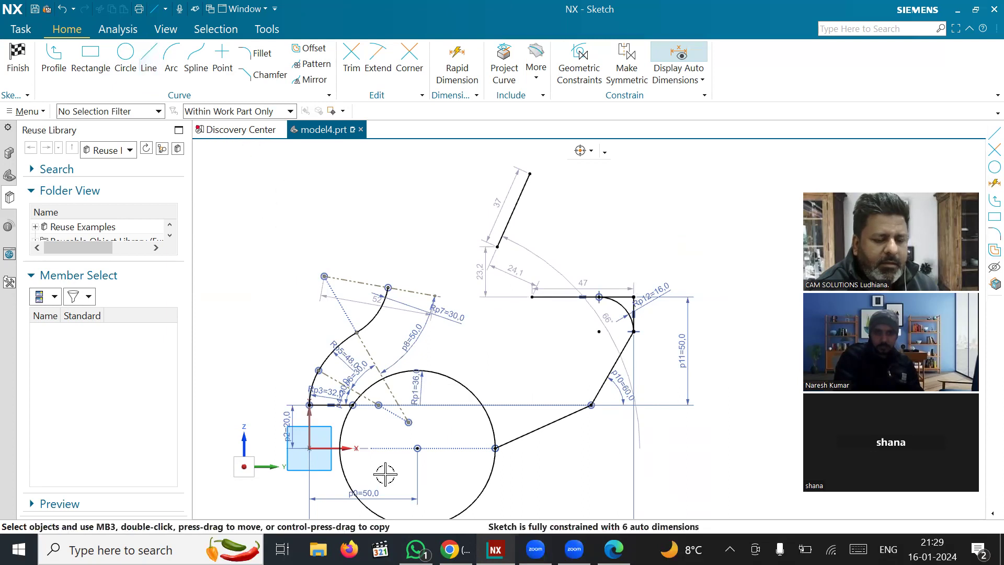
- Check the overall height in the PDF and dimension the new sloped line's upper end 120 mm vertically from the origin
{"action": "left_click", "coordinate": [614, 549]}
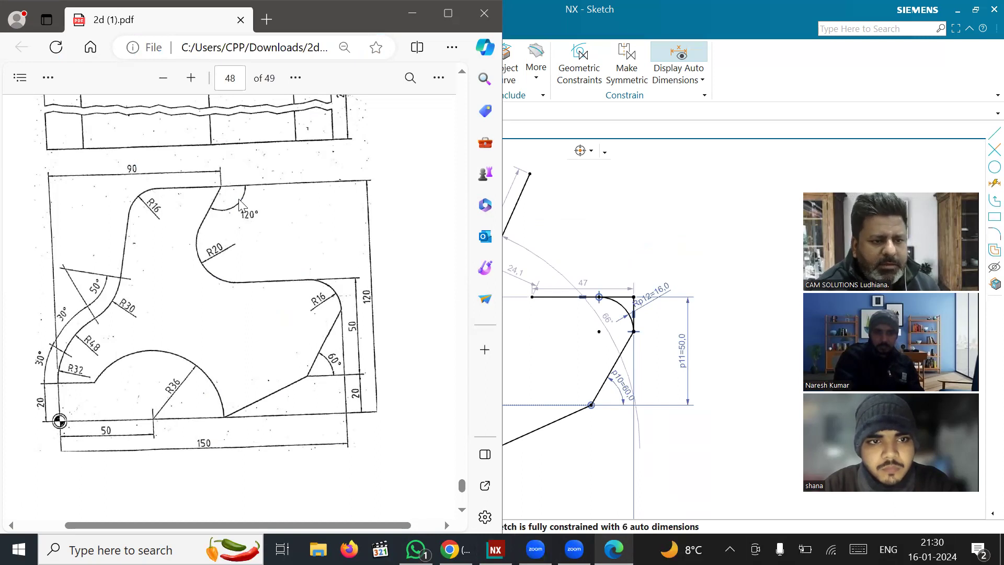
{"action": "left_click", "coordinate": [684, 236]}
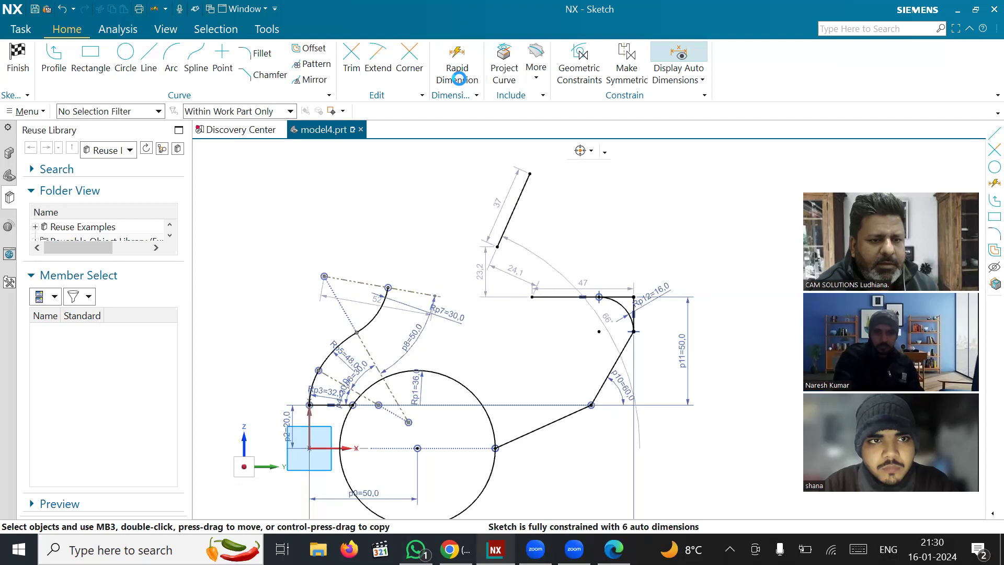
{"action": "left_click", "coordinate": [457, 73]}
{"action": "left_click", "coordinate": [519, 198]}
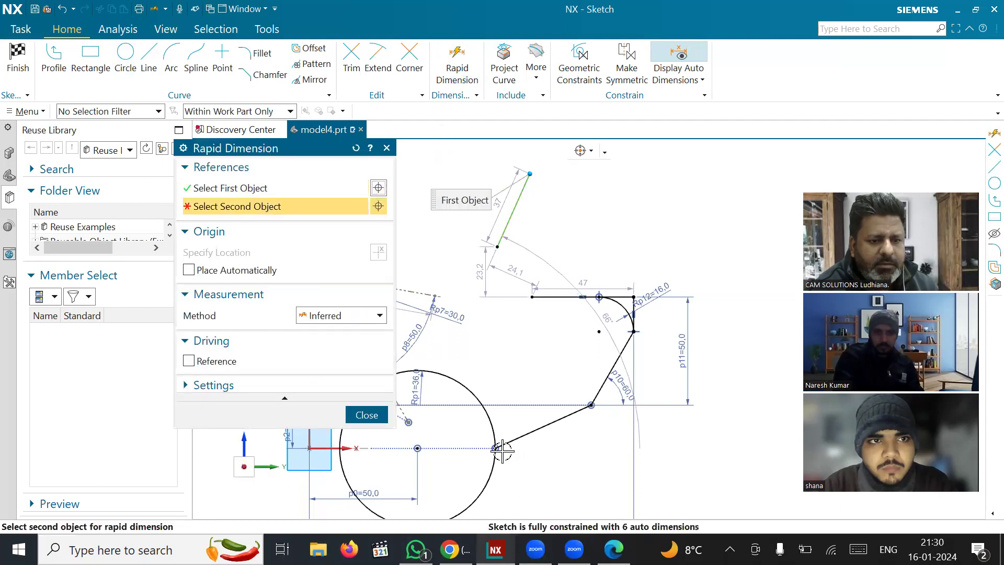
{"action": "left_click", "coordinate": [310, 449]}
{"action": "left_click", "coordinate": [732, 338]}
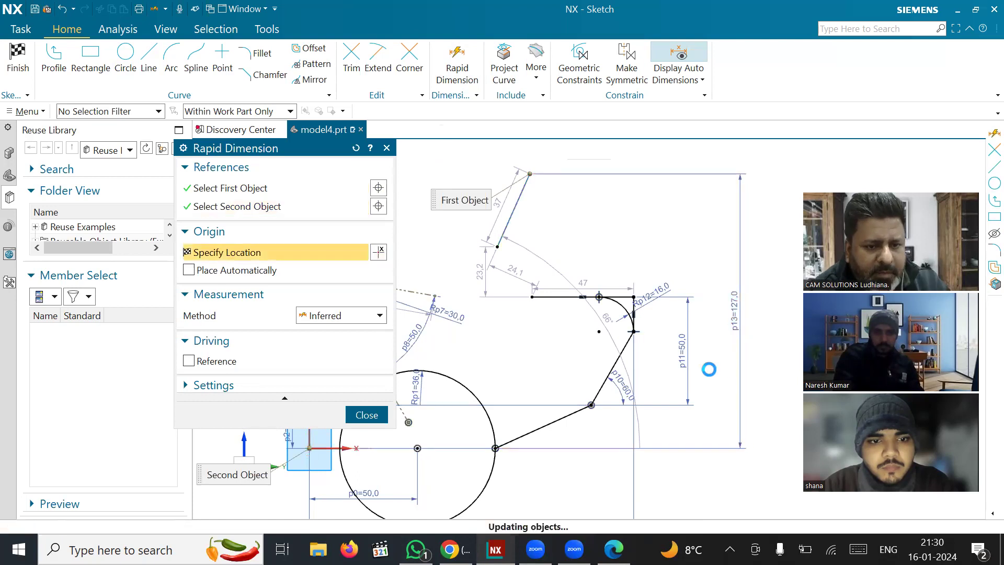
{"action": "type", "text": "120"}
{"action": "key", "text": "Return"}
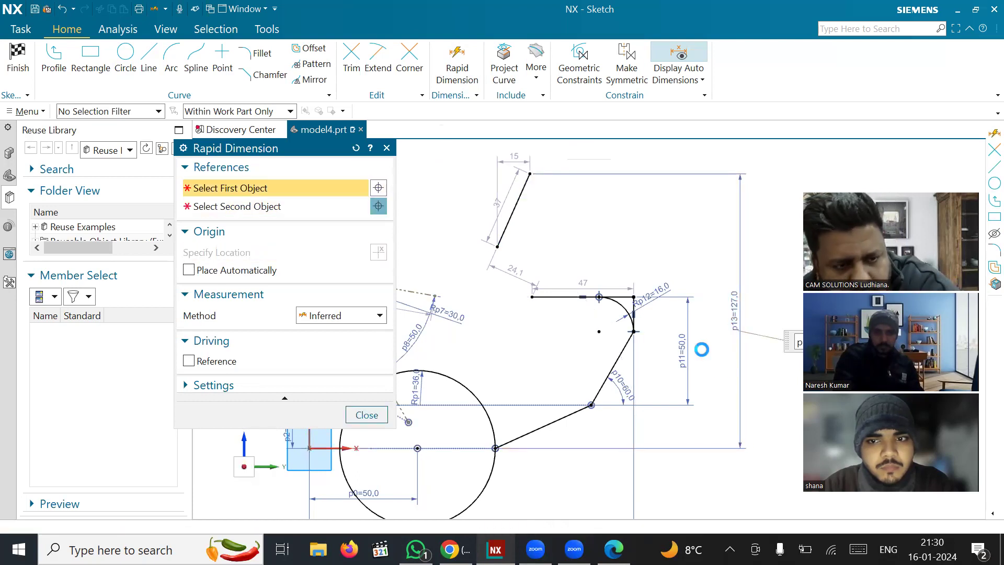
{"action": "left_click", "coordinate": [387, 148]}
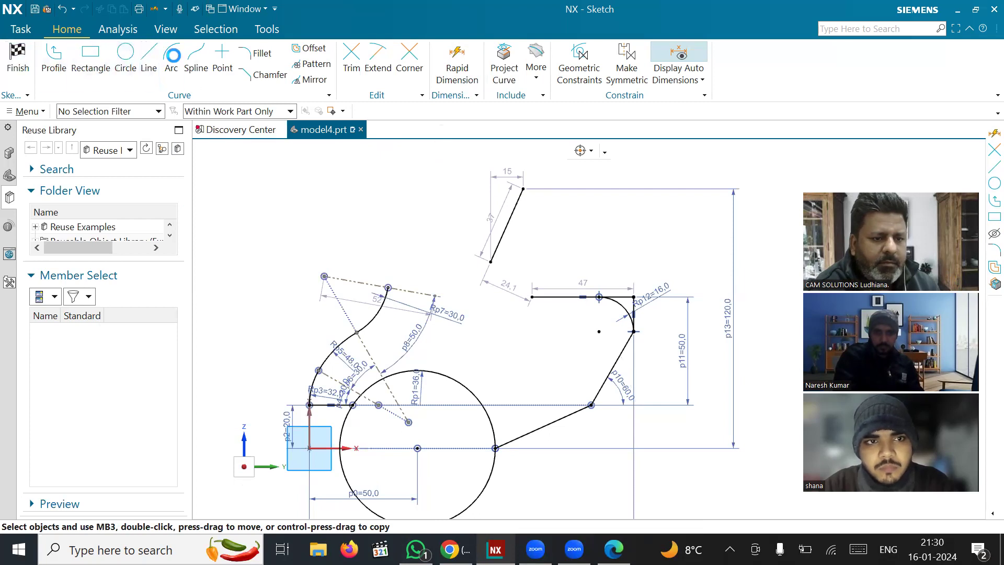
- Sketch a horizontal line about 66 mm long from the sloped line's upper end toward the R30 arc side
{"action": "left_click", "coordinate": [147, 55]}
{"action": "left_click", "coordinate": [524, 188]}
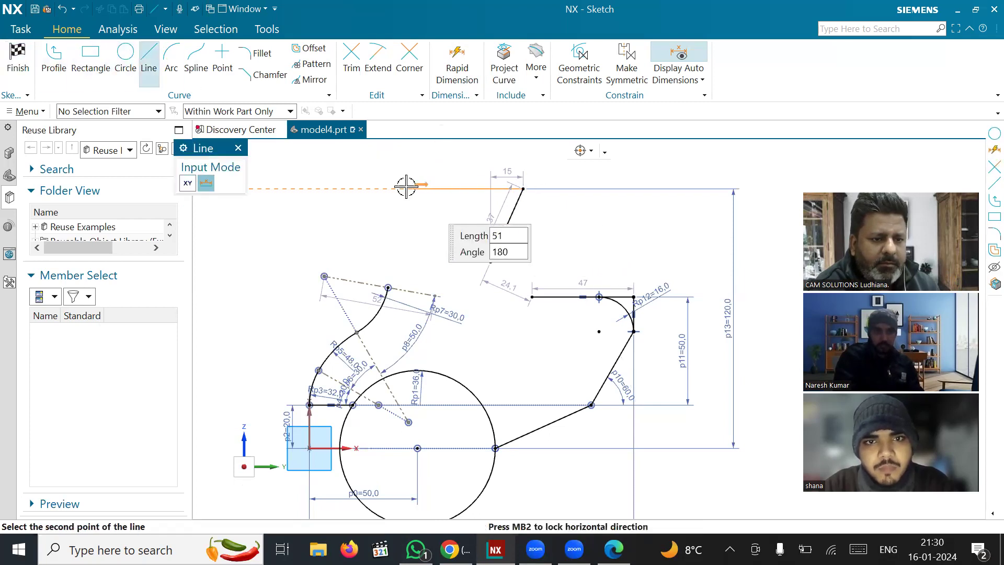
{"action": "type", "text": "66"}
{"action": "key", "text": "Return"}
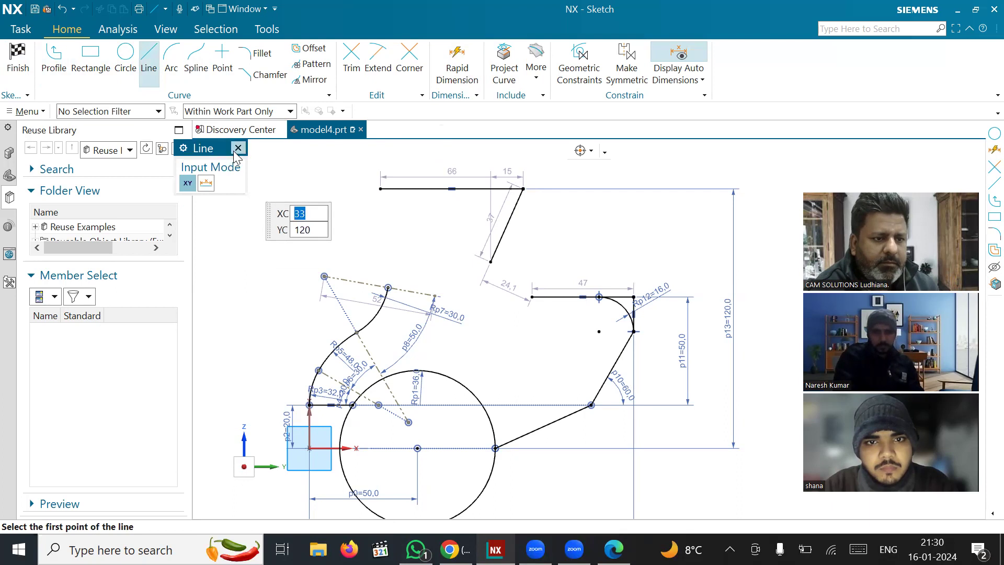
{"action": "left_click", "coordinate": [238, 148]}
- Add an angular dimension of 120° between the upper sloped line and the top horizontal line
{"action": "left_click", "coordinate": [458, 58]}
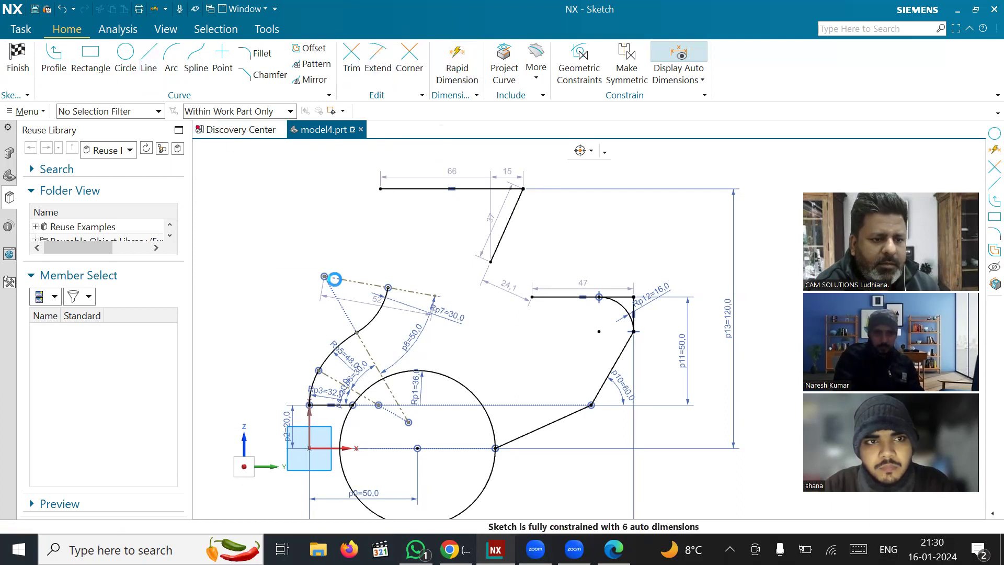
{"action": "left_click", "coordinate": [340, 316]}
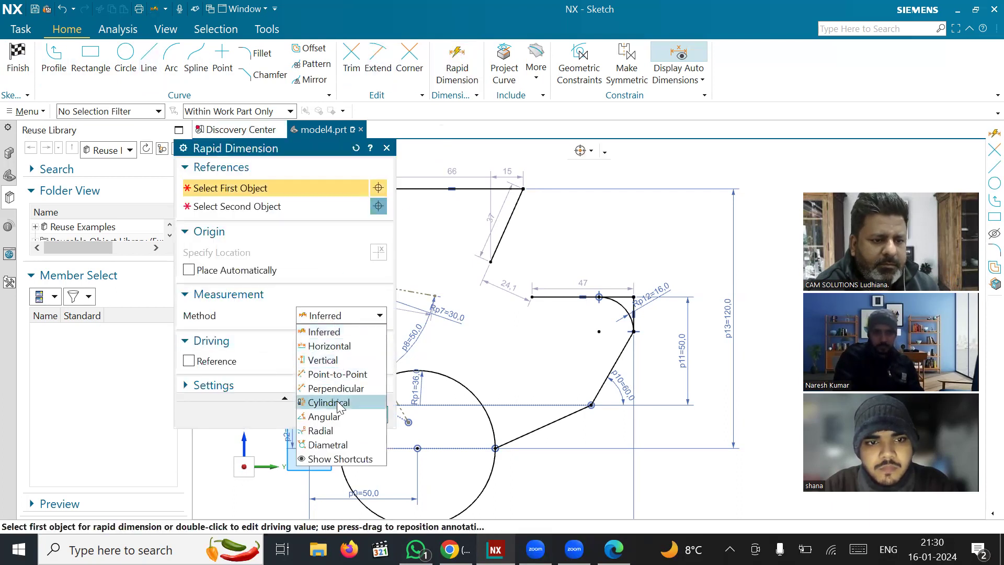
{"action": "left_click", "coordinate": [324, 416]}
{"action": "left_click", "coordinate": [509, 231]}
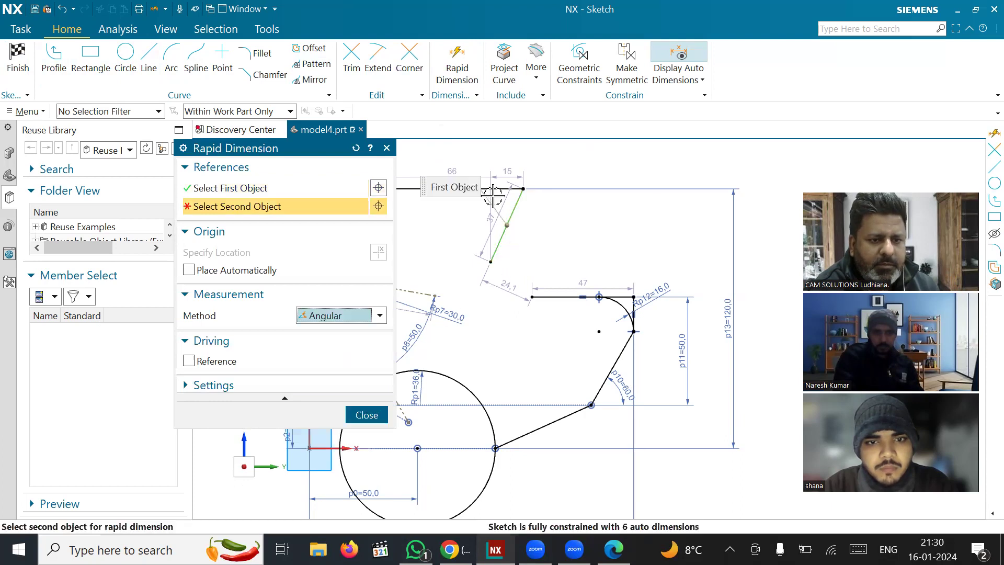
{"action": "left_click", "coordinate": [490, 187]}
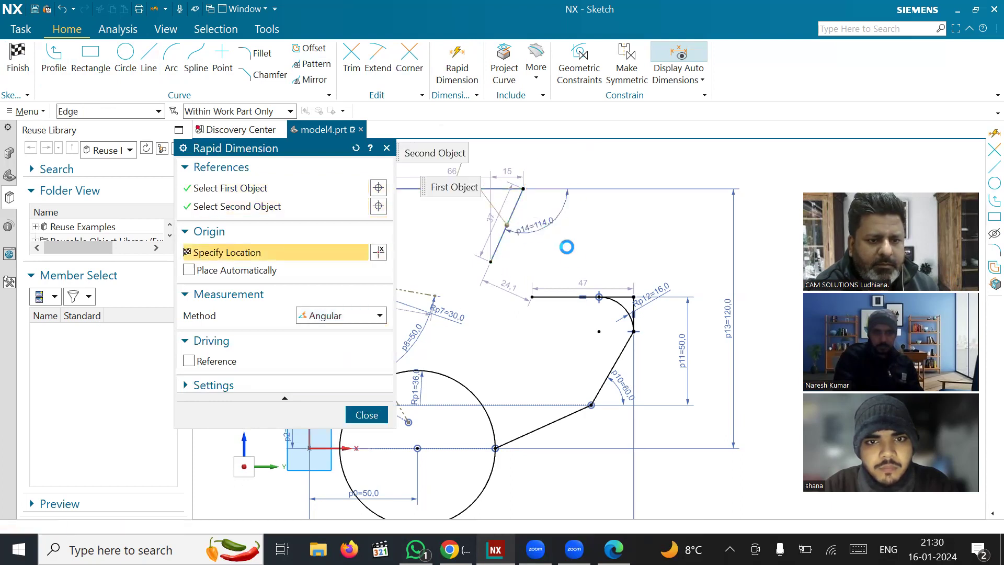
{"action": "left_click", "coordinate": [576, 263]}
{"action": "type", "text": "120"}
{"action": "key", "text": "Return"}
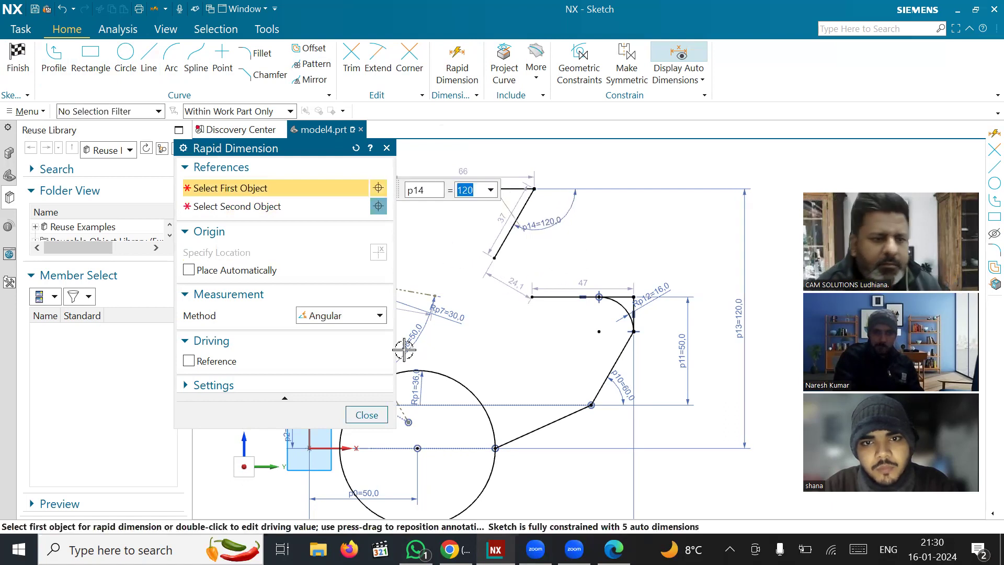
{"action": "left_click", "coordinate": [372, 415]}
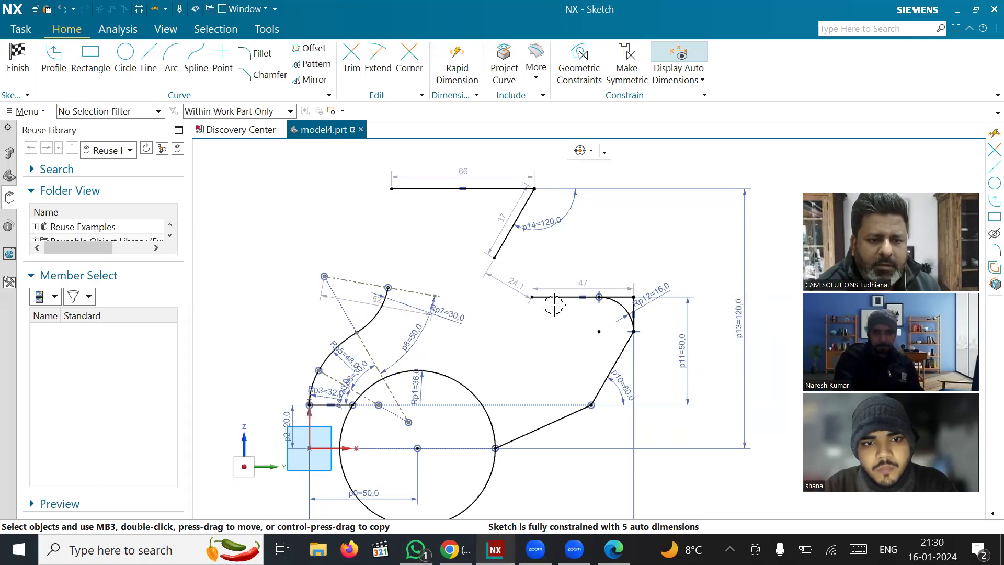
- Check the PDF drawing and fillet the upper sloped line and the lower horizontal line with a 20 mm radius
{"action": "left_click", "coordinate": [615, 549]}
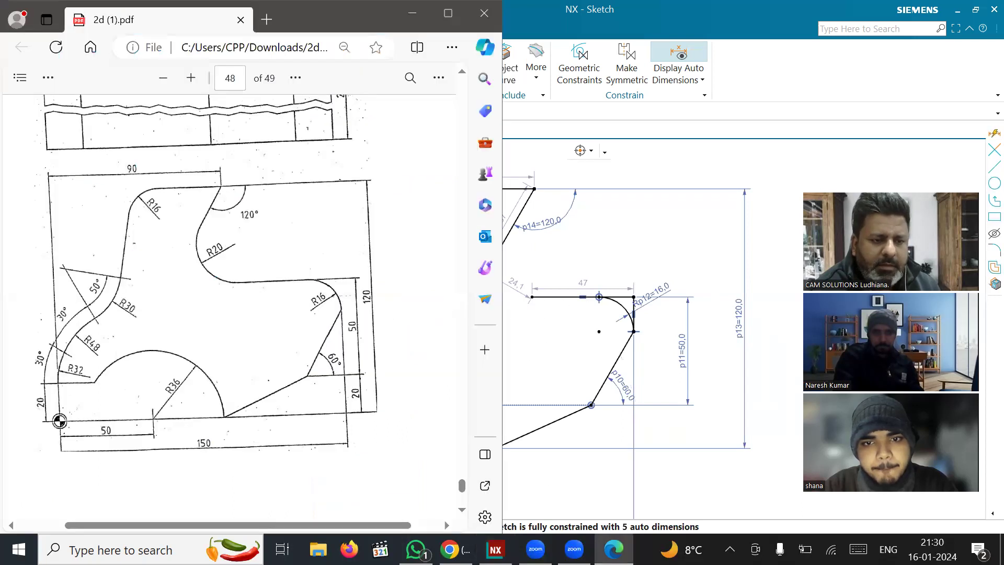
{"action": "key", "text": "alt+Tab"}
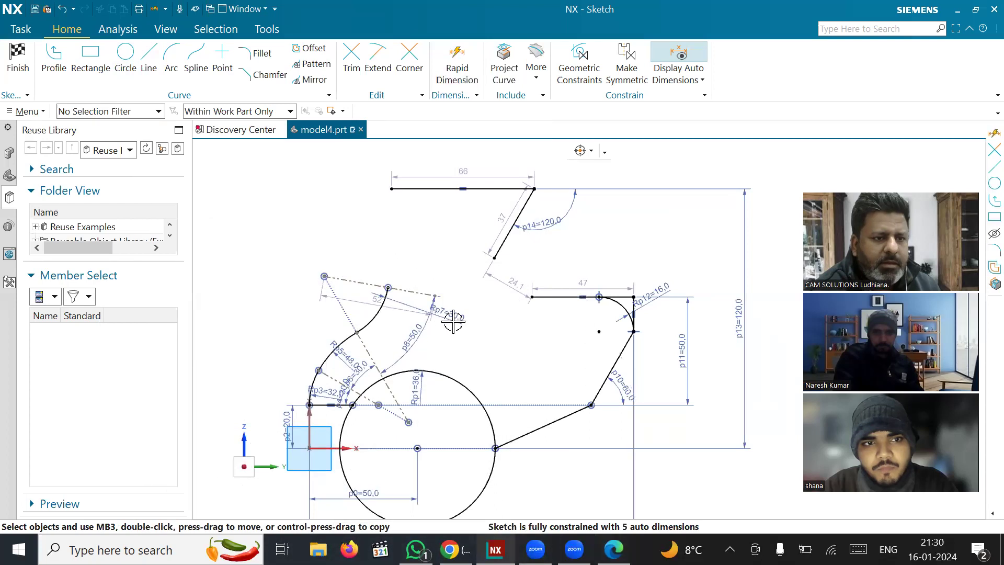
{"action": "left_click", "coordinate": [254, 60]}
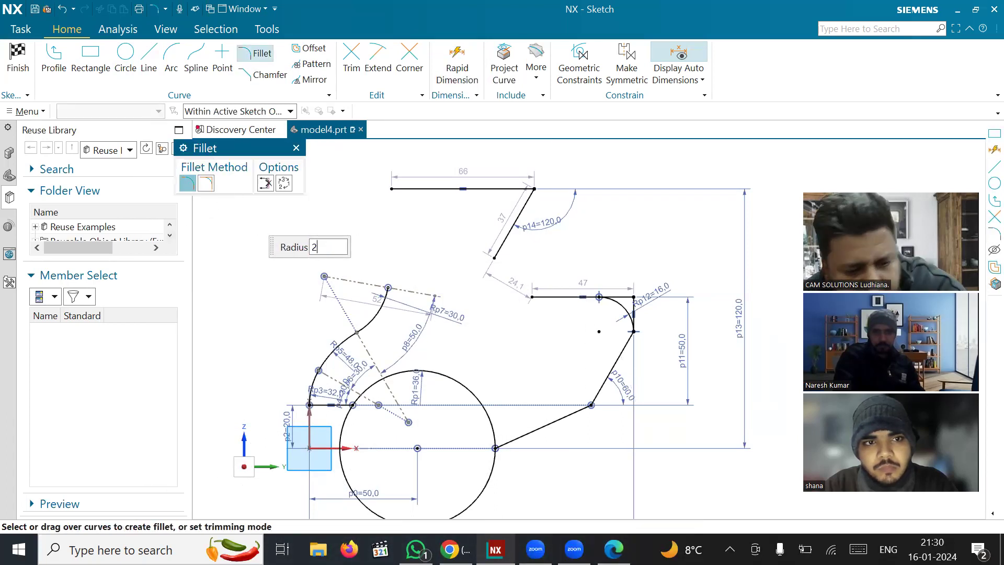
{"action": "left_click", "coordinate": [528, 297]}
{"action": "left_click", "coordinate": [503, 253]}
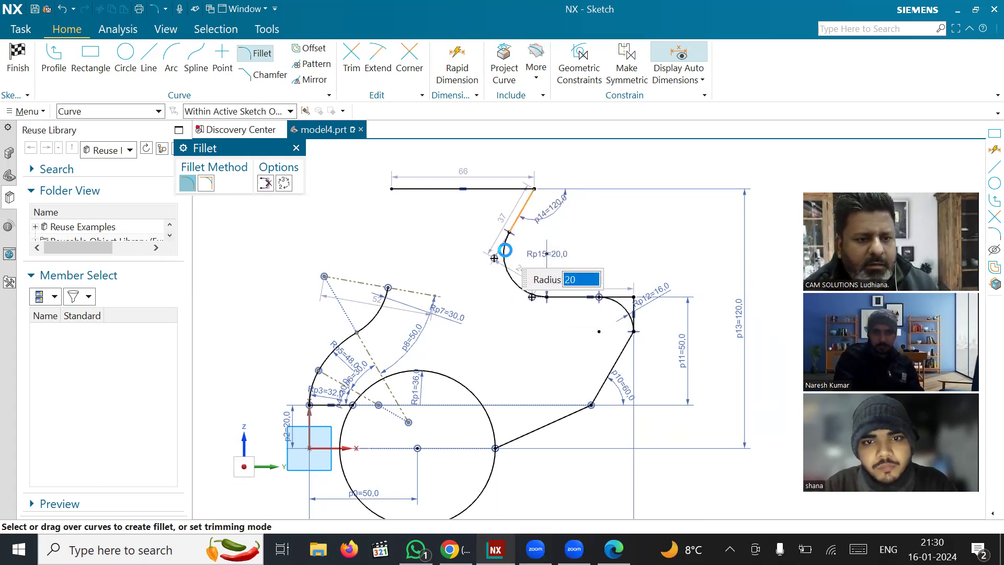
{"action": "left_click", "coordinate": [297, 149]}
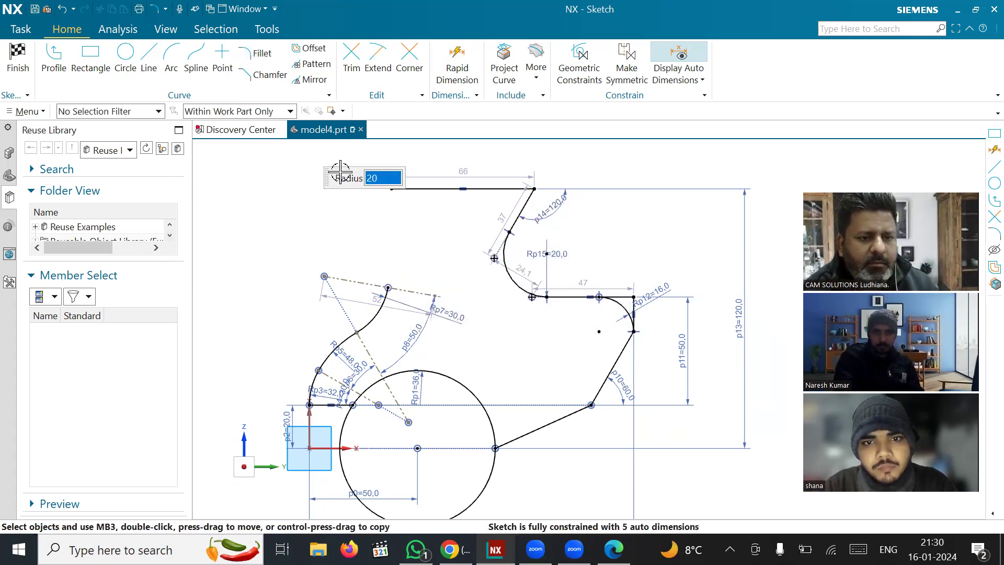
{"action": "scroll", "coordinate": [527, 251], "scroll_direction": "up", "scroll_amount": 4}
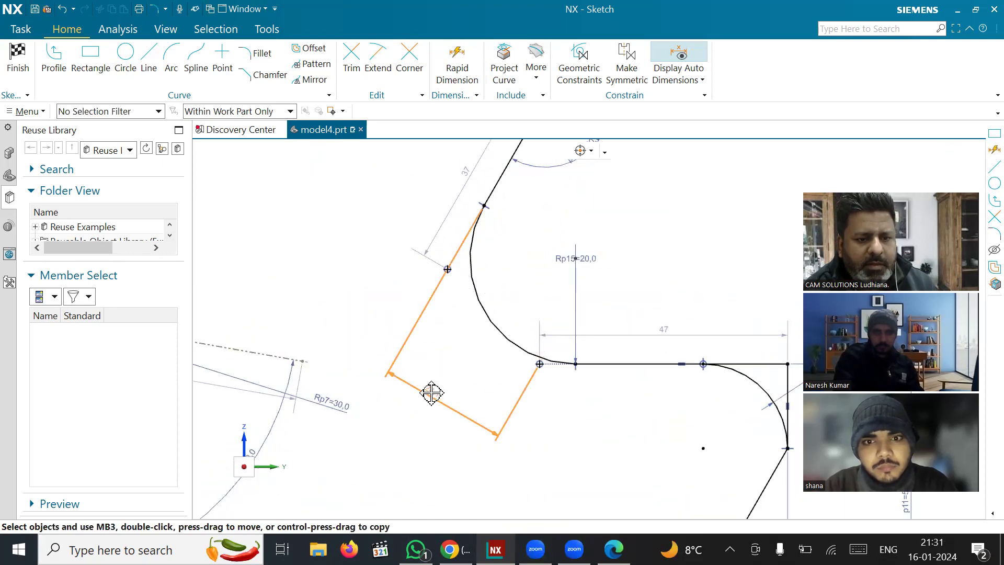
{"action": "scroll", "coordinate": [532, 390], "scroll_direction": "up", "scroll_amount": 1}
{"action": "scroll", "coordinate": [532, 390], "scroll_direction": "up", "scroll_amount": 1}
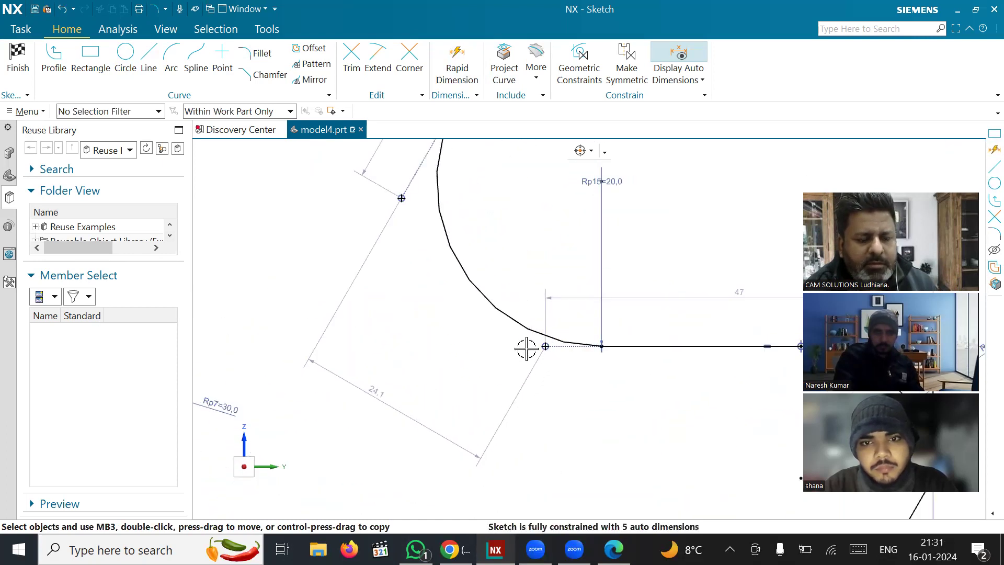
{"action": "scroll", "coordinate": [526, 348], "scroll_direction": "down", "scroll_amount": 1}
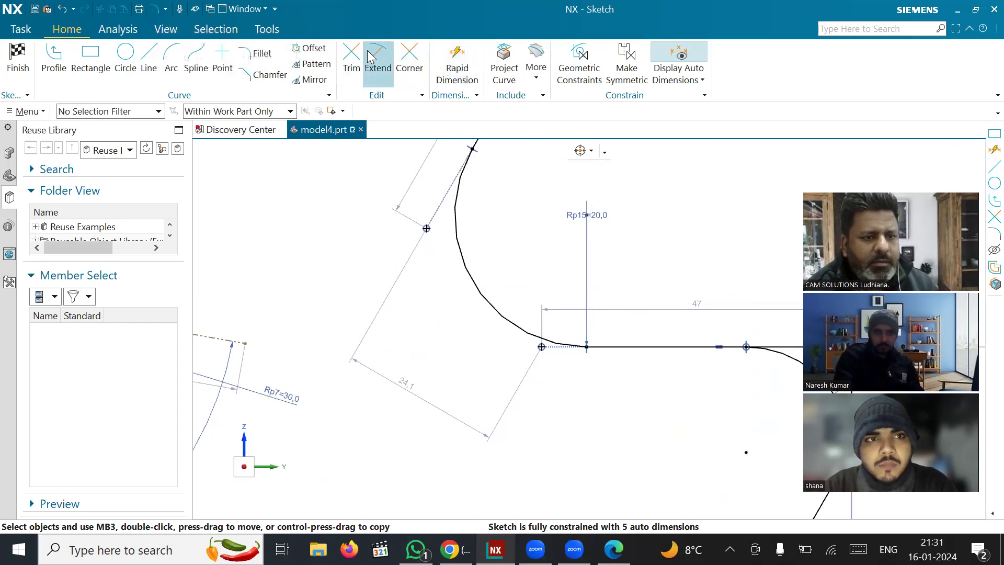
{"action": "left_click", "coordinate": [351, 55]}
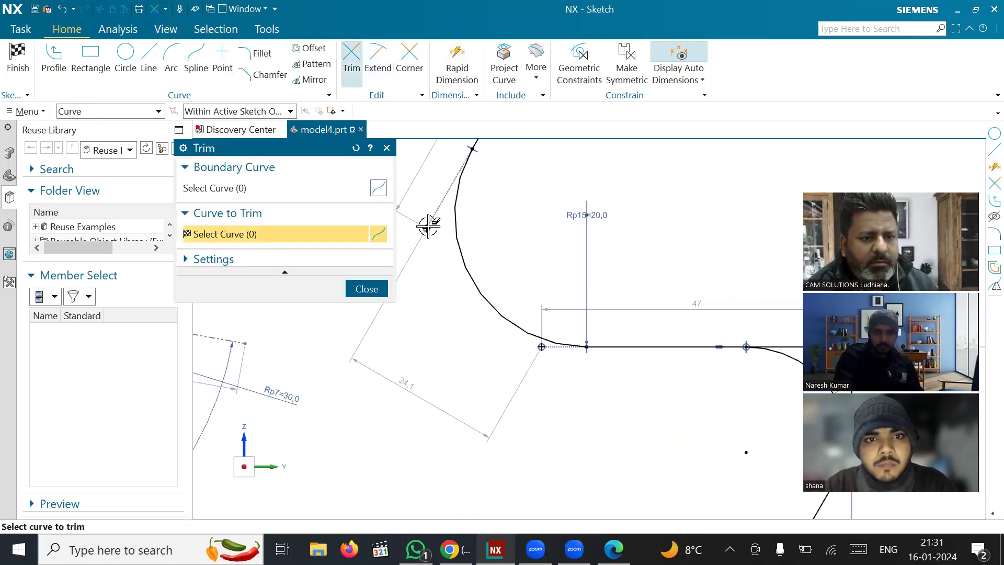
{"action": "left_click", "coordinate": [350, 285]}
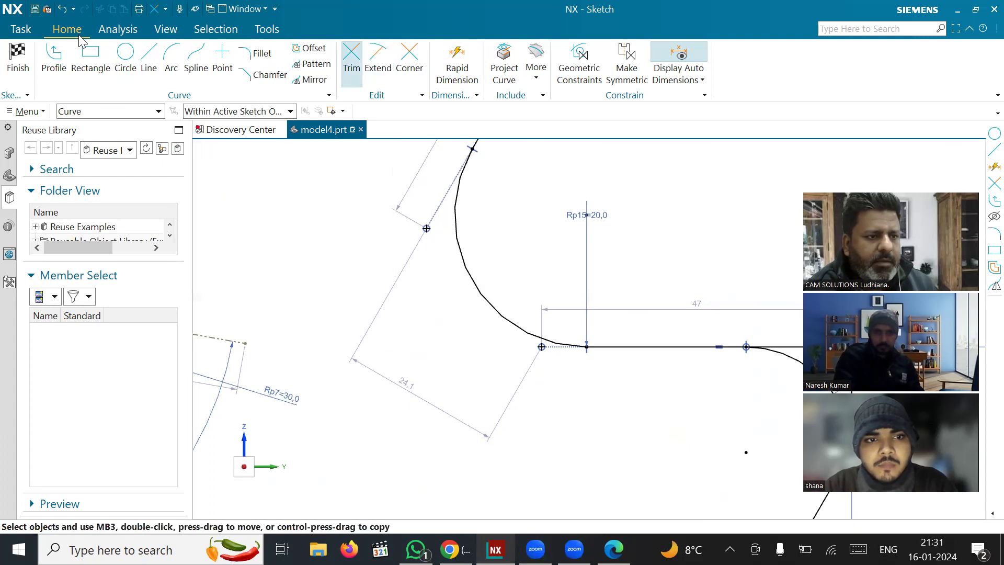
- Undo the 20 mm fillet and make the upper sloped line's lower end coincident with the lower horizontal line's free end
{"action": "left_click", "coordinate": [62, 9]}
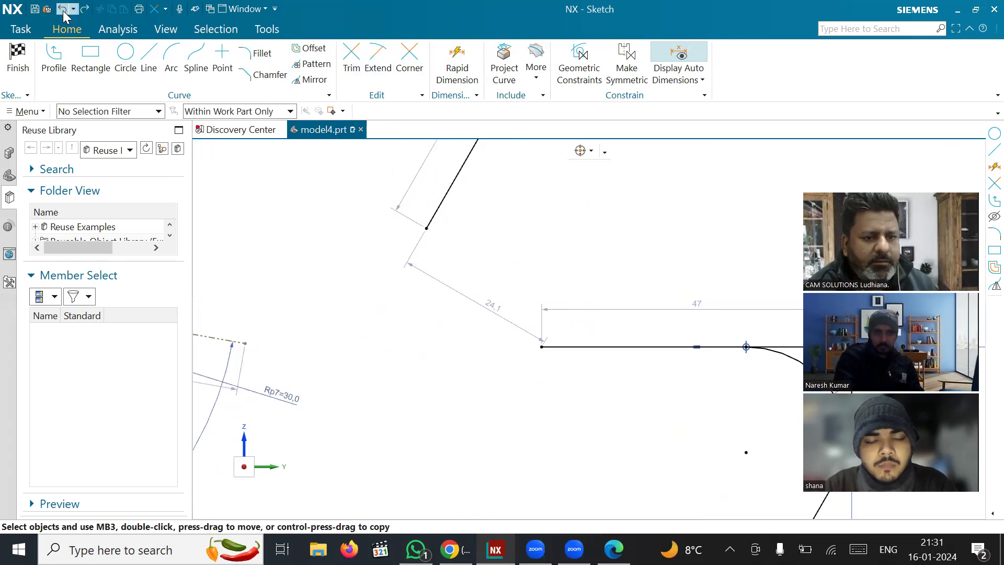
{"action": "scroll", "coordinate": [393, 383], "scroll_direction": "down", "scroll_amount": 2}
{"action": "left_click", "coordinate": [483, 358]}
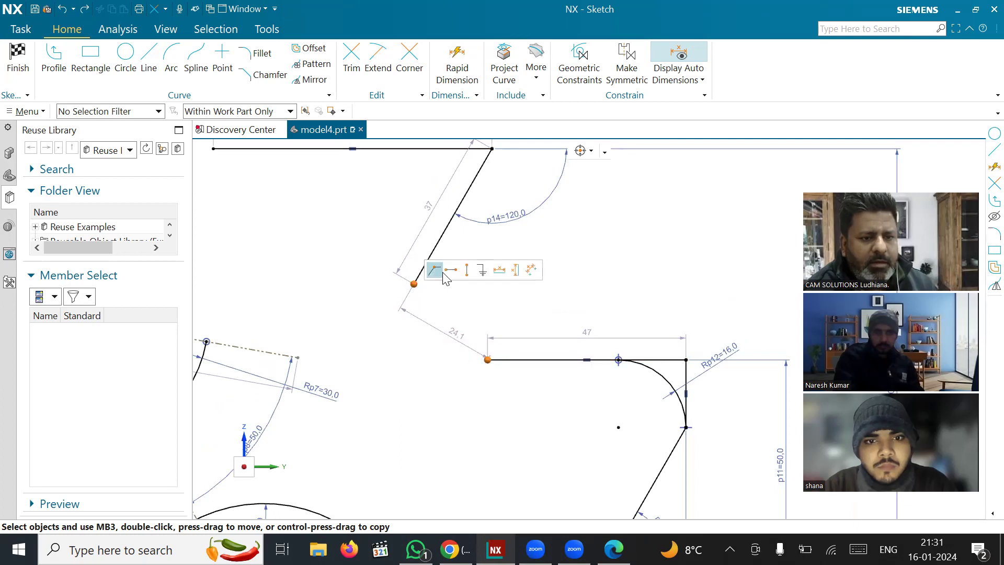
{"action": "left_click", "coordinate": [442, 271]}
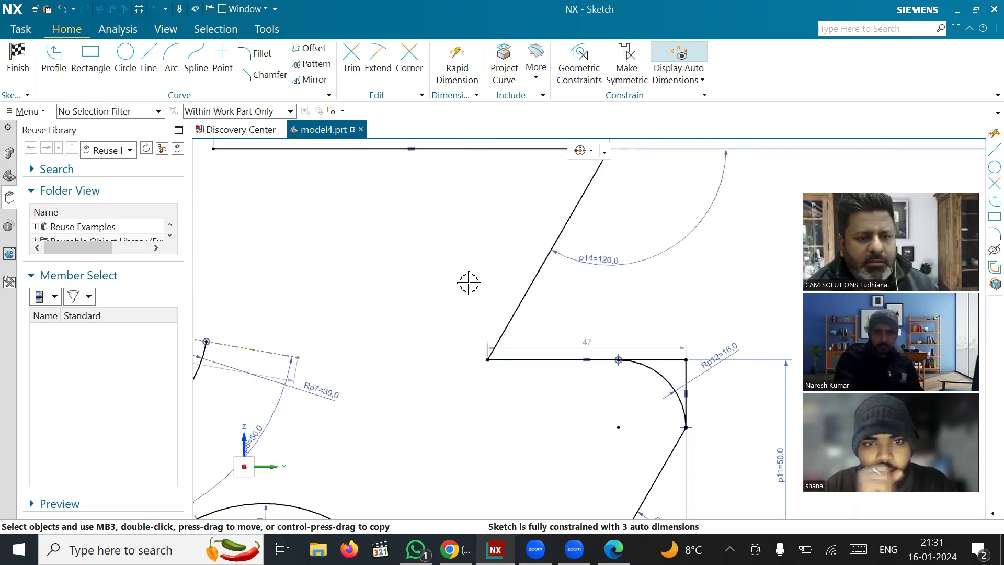
- Dimension the sloped line's upper end 90 mm horizontally from the origin using the Inferred method
{"action": "scroll", "coordinate": [411, 297], "scroll_direction": "down", "scroll_amount": 4}
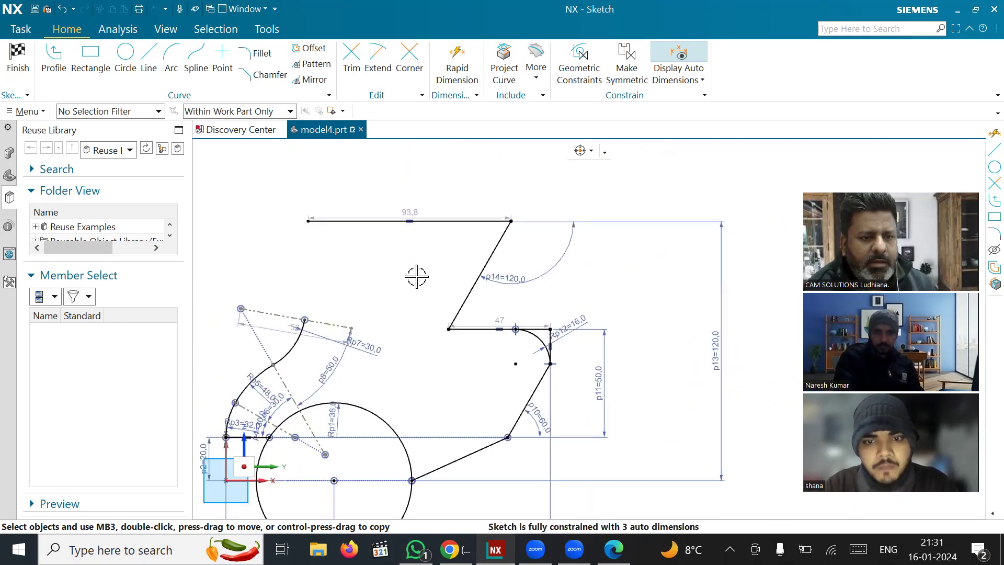
{"action": "scroll", "coordinate": [356, 341], "scroll_direction": "up", "scroll_amount": 1}
{"action": "left_click", "coordinate": [457, 62]}
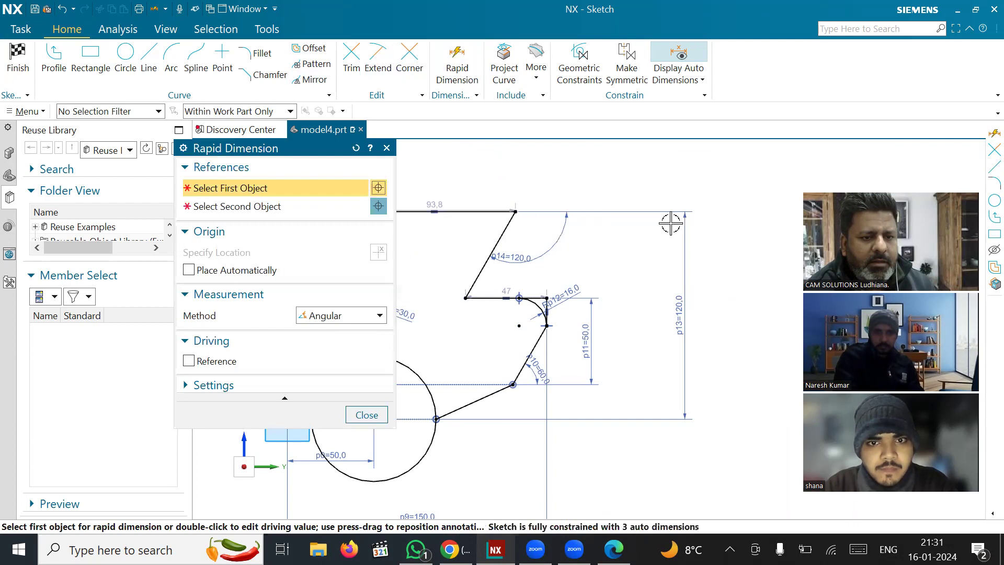
{"action": "scroll", "coordinate": [748, 225], "scroll_direction": "down", "scroll_amount": 3}
{"action": "scroll", "coordinate": [620, 255], "scroll_direction": "up", "scroll_amount": 2}
{"action": "left_click", "coordinate": [343, 323]}
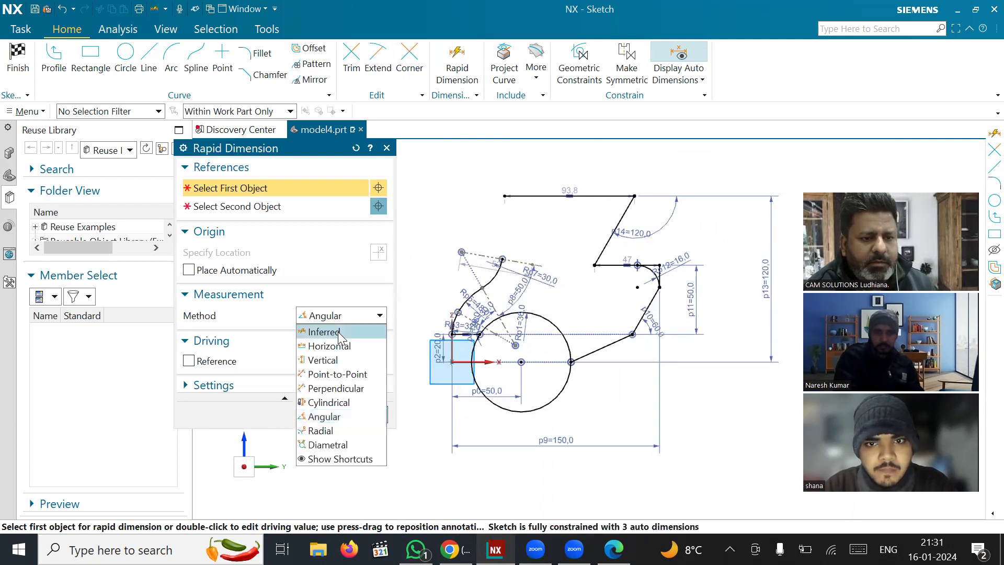
{"action": "left_click", "coordinate": [338, 330]}
{"action": "left_click", "coordinate": [635, 197]}
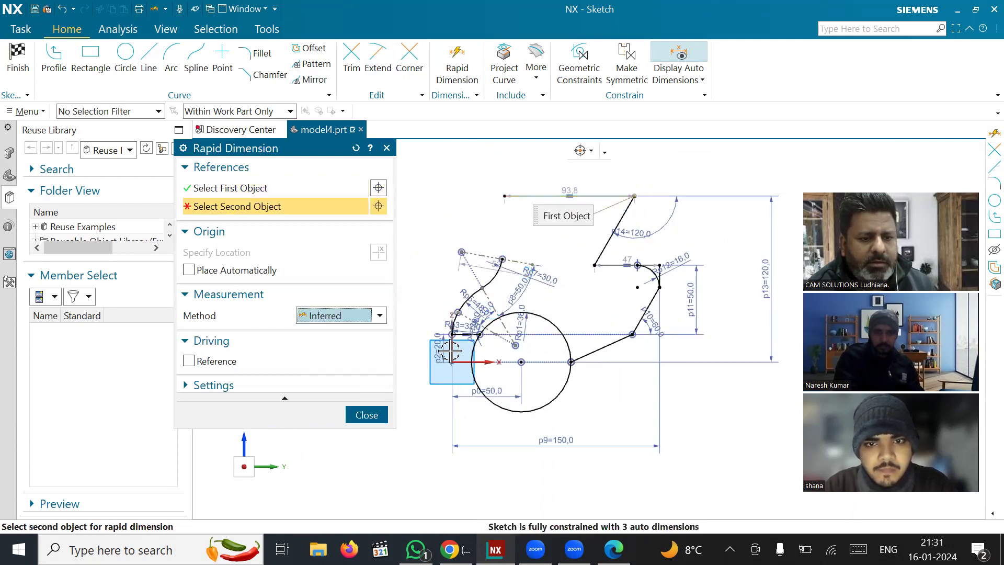
{"action": "left_click", "coordinate": [452, 359]}
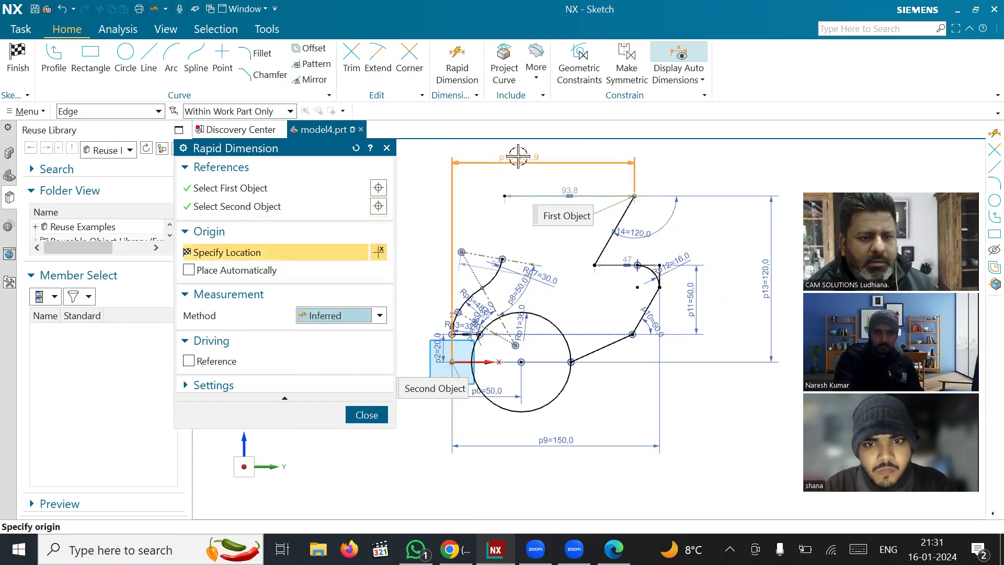
{"action": "left_click", "coordinate": [516, 192]}
{"action": "type", "text": "90"}
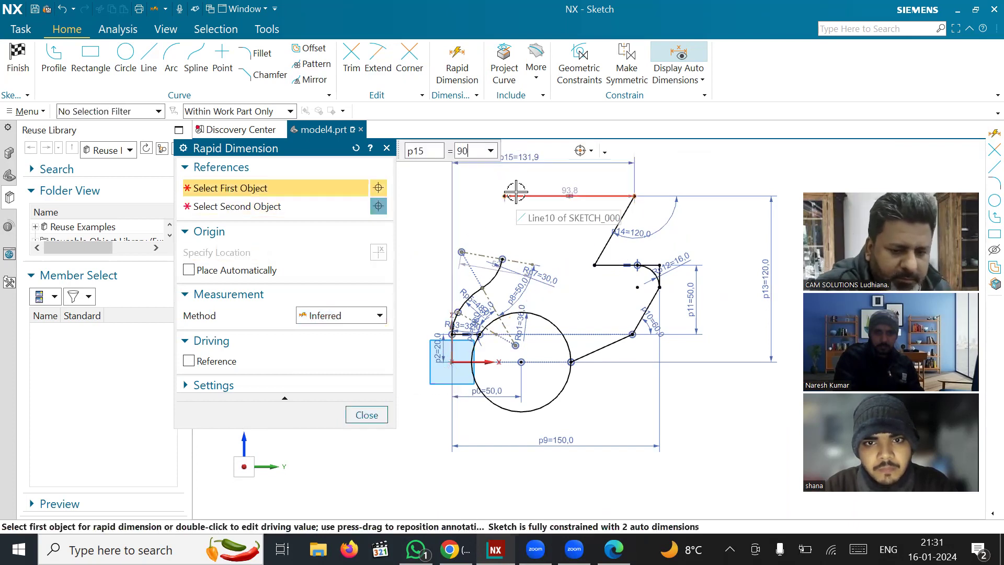
{"action": "key", "text": "Return"}
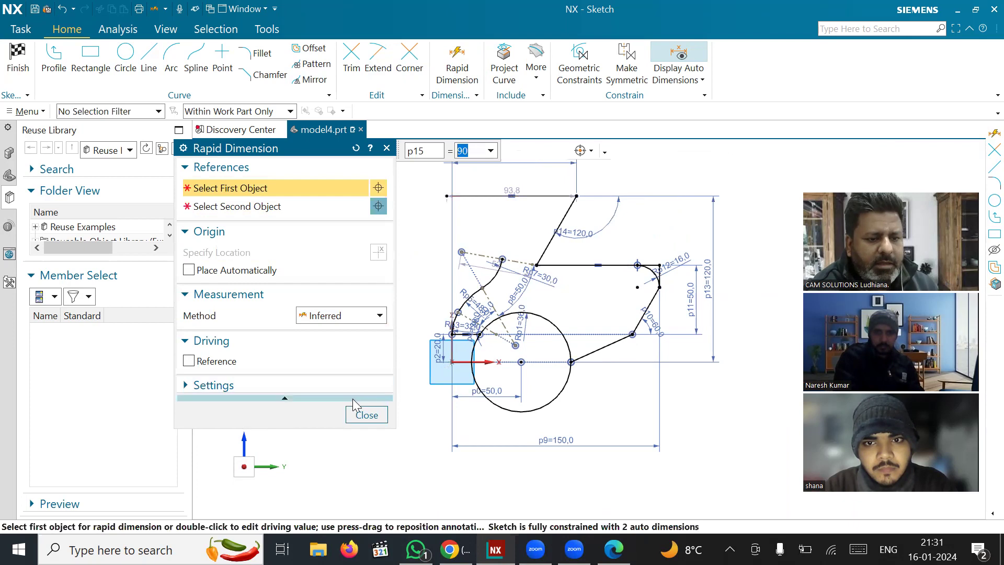
{"action": "left_click", "coordinate": [371, 414]}
- Fillet the upper sloped line and the lower horizontal line with a 20 mm radius and move its radius dimension inside the arc
{"action": "scroll", "coordinate": [586, 241], "scroll_direction": "up", "scroll_amount": 3}
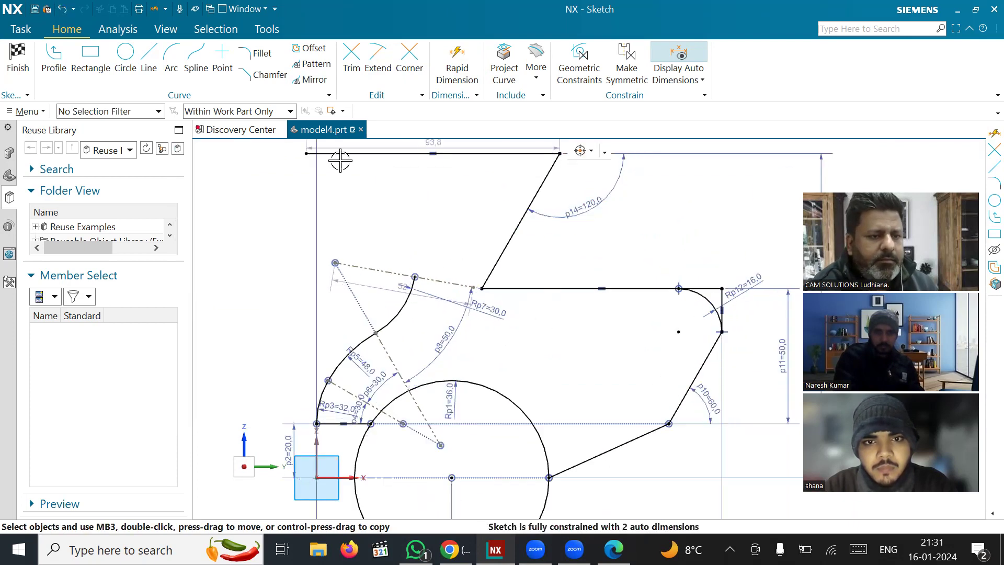
{"action": "left_click", "coordinate": [257, 54]}
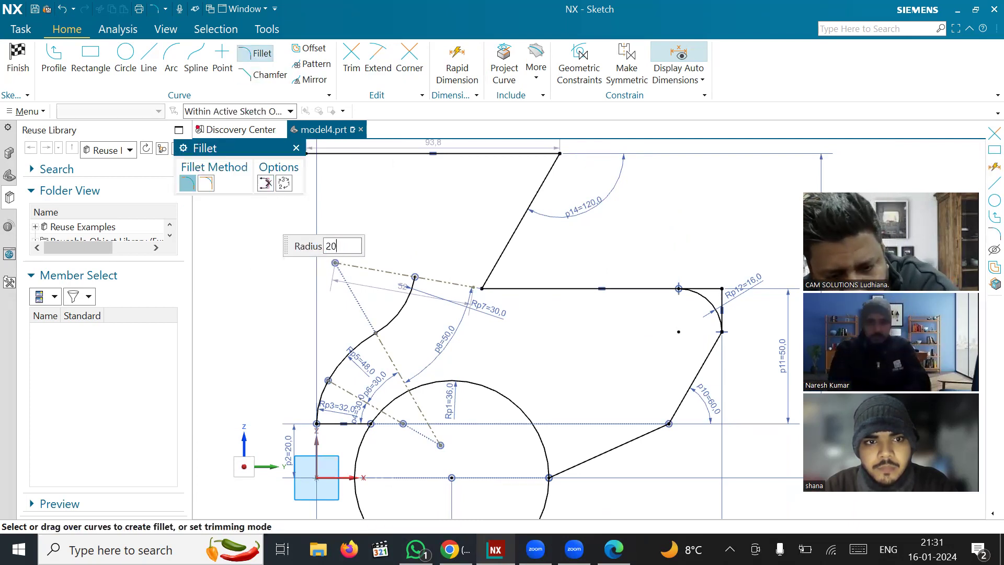
{"action": "left_click", "coordinate": [534, 288]}
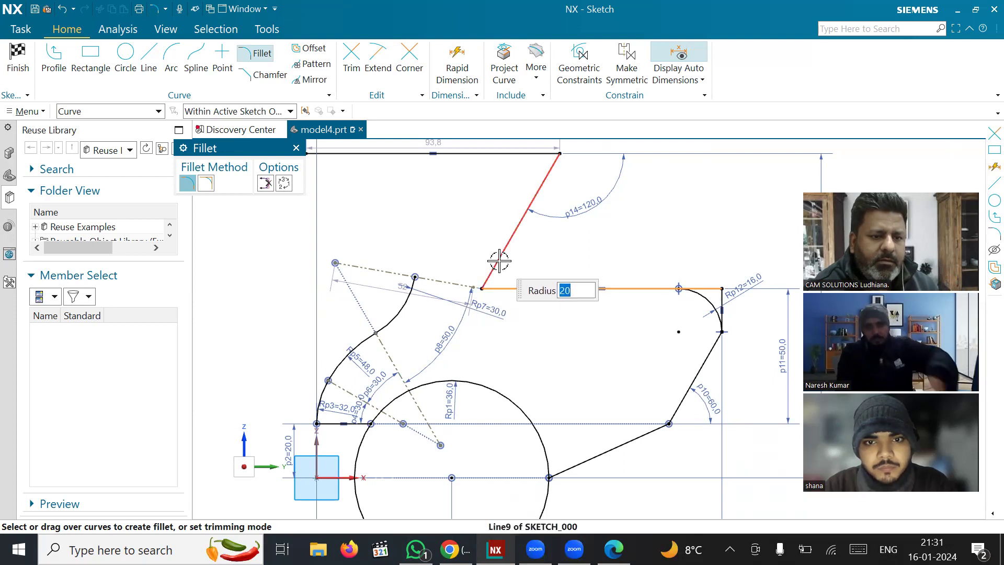
{"action": "key", "text": "Escape"}
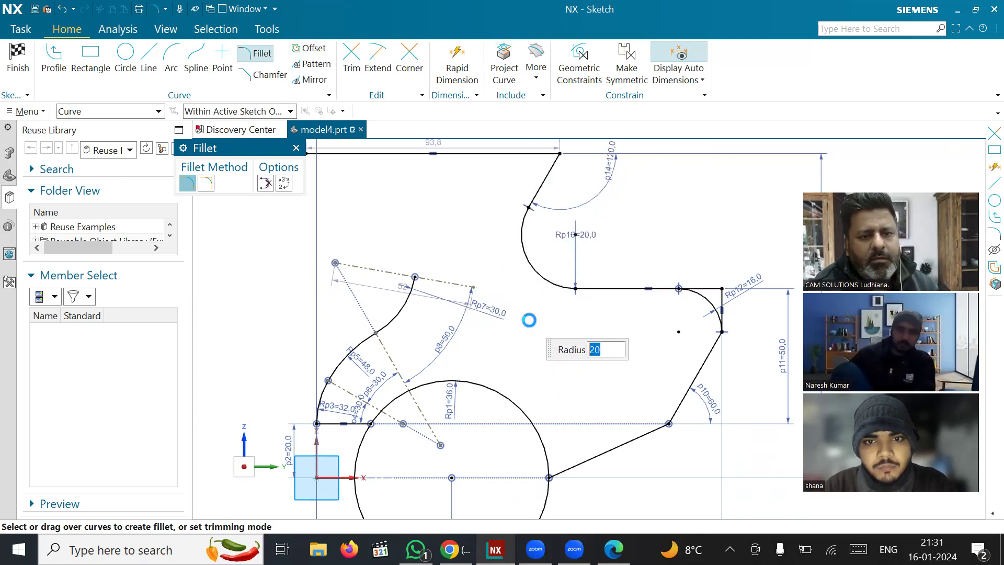
{"action": "mouse_move", "coordinate": [589, 236]}
{"action": "left_mouse_down"}
{"action": "mouse_move", "coordinate": [578, 257]}
{"action": "mouse_move", "coordinate": [547, 258]}
{"action": "mouse_move", "coordinate": [552, 245]}
{"action": "left_mouse_up"}
{"action": "scroll", "coordinate": [591, 242], "scroll_direction": "down", "scroll_amount": 2}
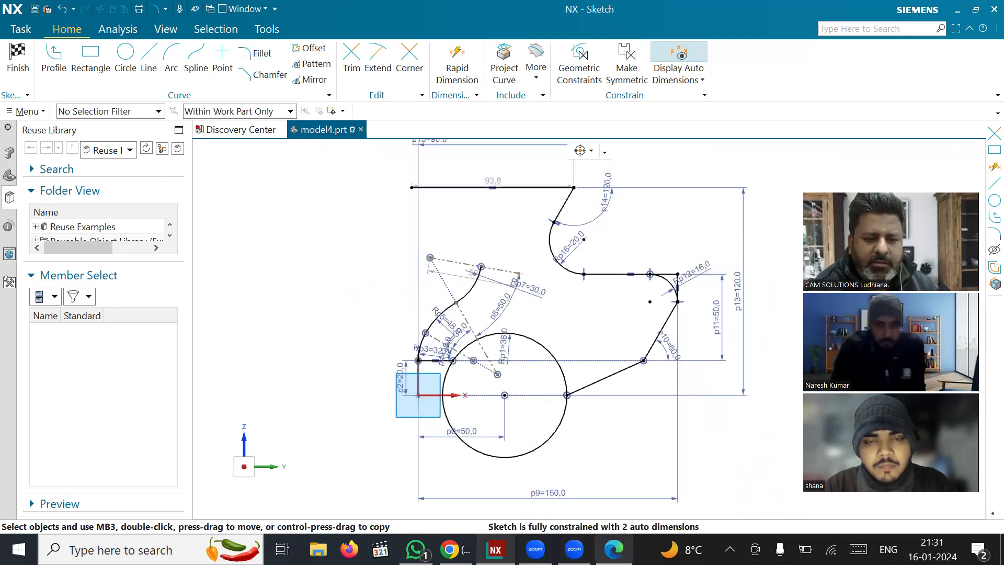
- Check the PDF drawing and sketch a line about 68 mm long at 80° from the R30 arc's upper end past the top horizontal line
{"action": "left_click", "coordinate": [614, 549]}
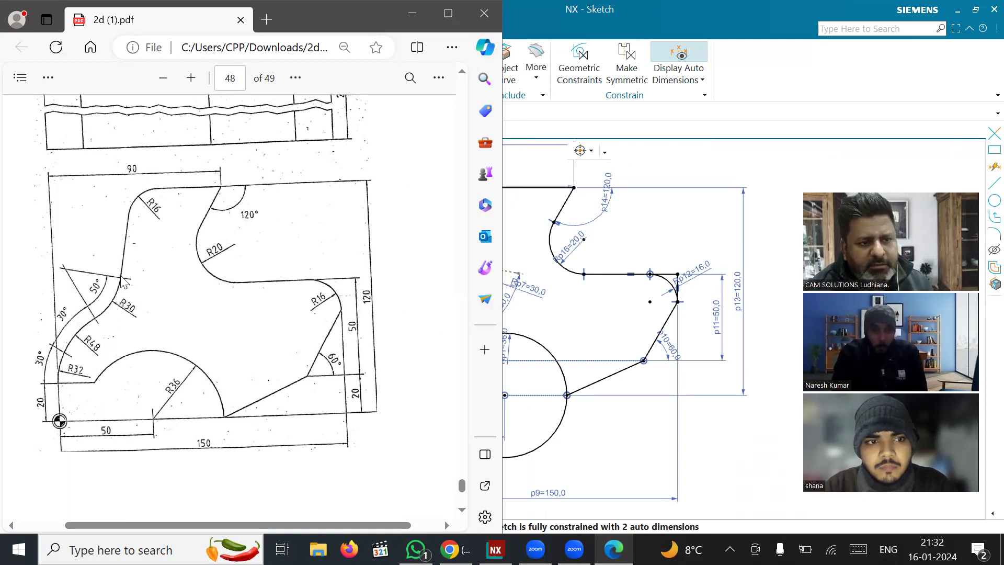
{"action": "left_click", "coordinate": [565, 317]}
{"action": "scroll", "coordinate": [481, 275], "scroll_direction": "up", "scroll_amount": 2}
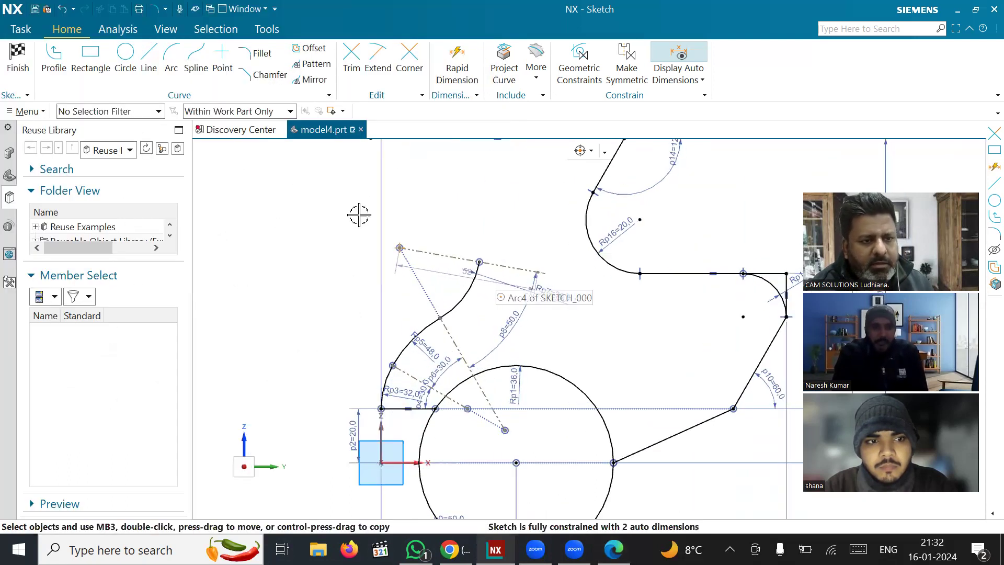
{"action": "left_click", "coordinate": [149, 59]}
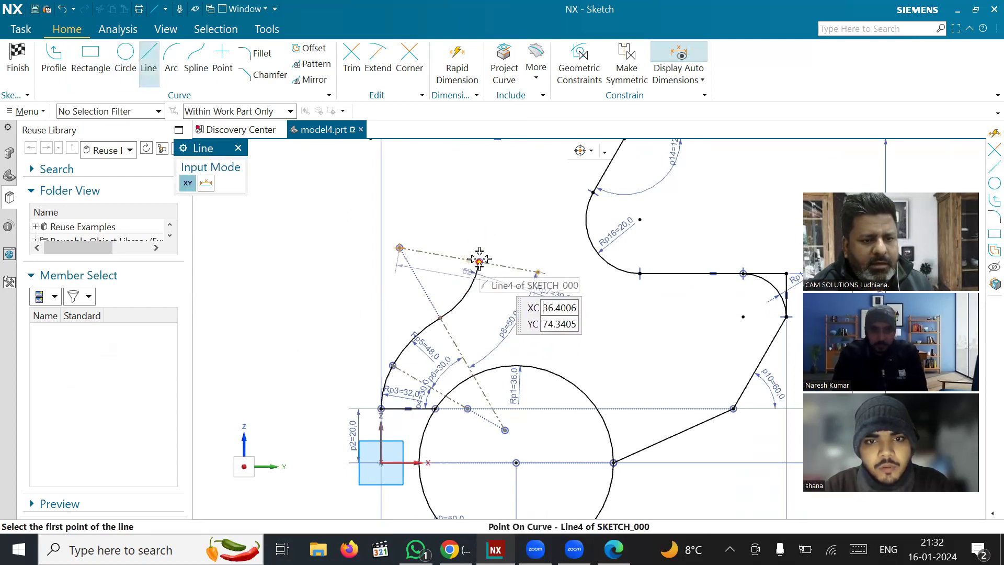
{"action": "left_click", "coordinate": [480, 259]}
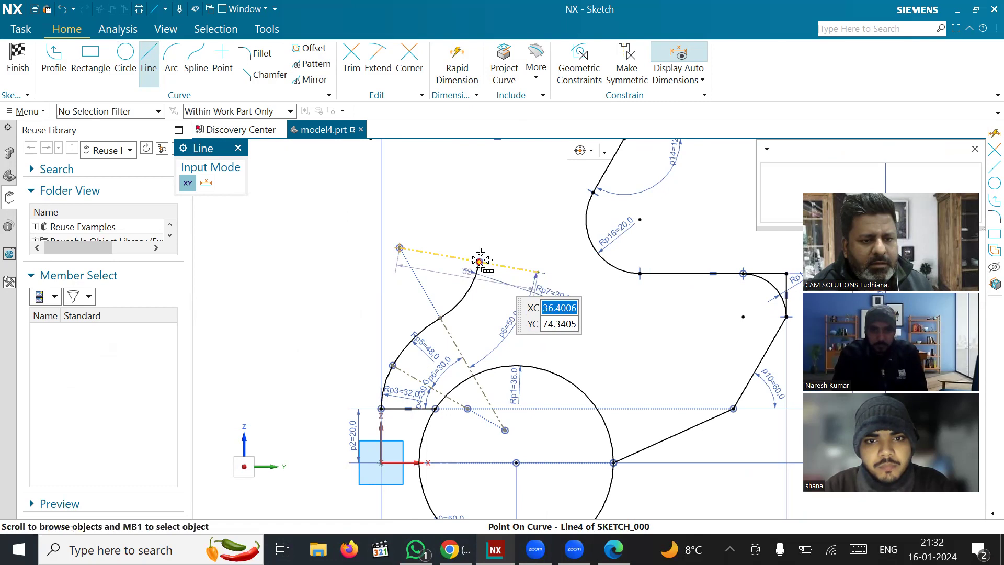
{"action": "left_click", "coordinate": [781, 188]}
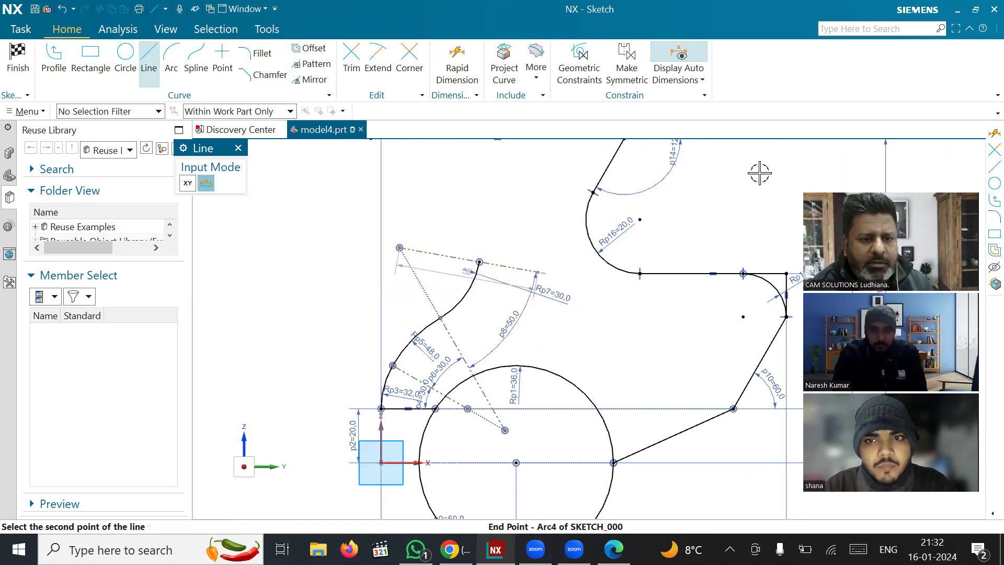
{"action": "scroll", "coordinate": [505, 198], "scroll_direction": "up", "scroll_amount": 2}
{"action": "scroll", "coordinate": [494, 244], "scroll_direction": "down", "scroll_amount": 3}
{"action": "scroll", "coordinate": [495, 244], "scroll_direction": "down", "scroll_amount": 1}
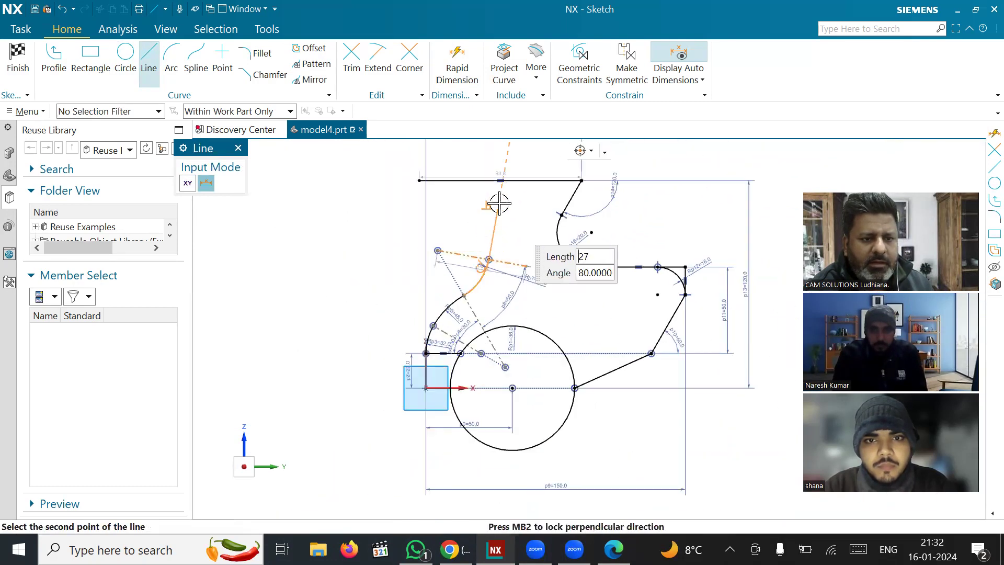
{"action": "scroll", "coordinate": [512, 156], "scroll_direction": "down", "scroll_amount": 2}
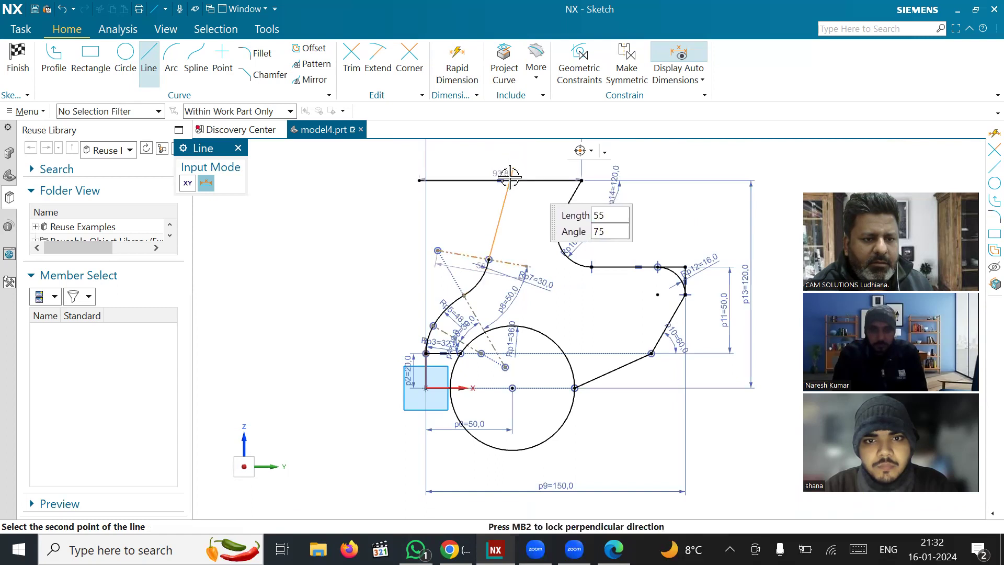
{"action": "scroll", "coordinate": [471, 240], "scroll_direction": "up", "scroll_amount": 3}
{"action": "scroll", "coordinate": [470, 246], "scroll_direction": "down", "scroll_amount": 2}
{"action": "scroll", "coordinate": [497, 173], "scroll_direction": "up", "scroll_amount": 1}
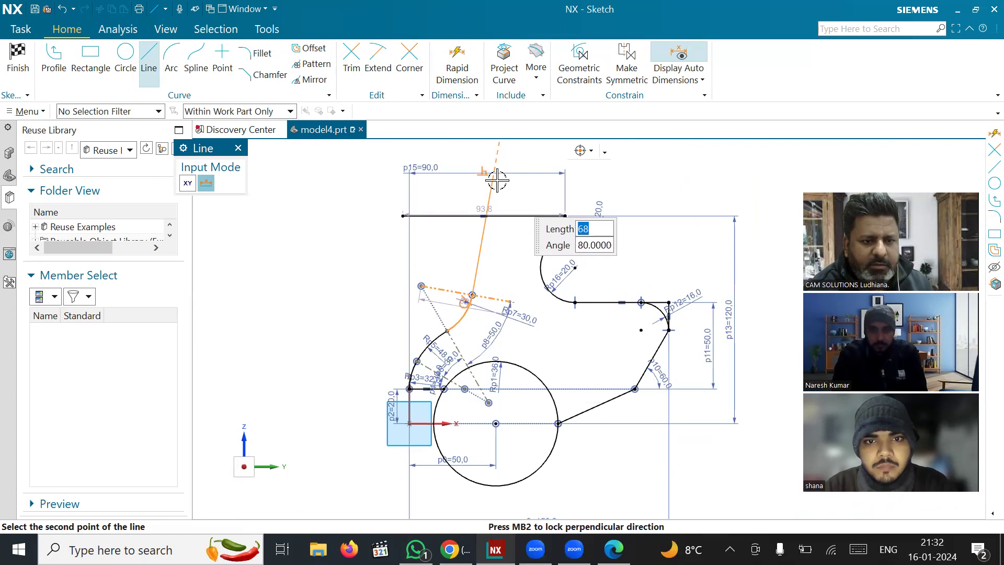
{"action": "left_click", "coordinate": [496, 181]}
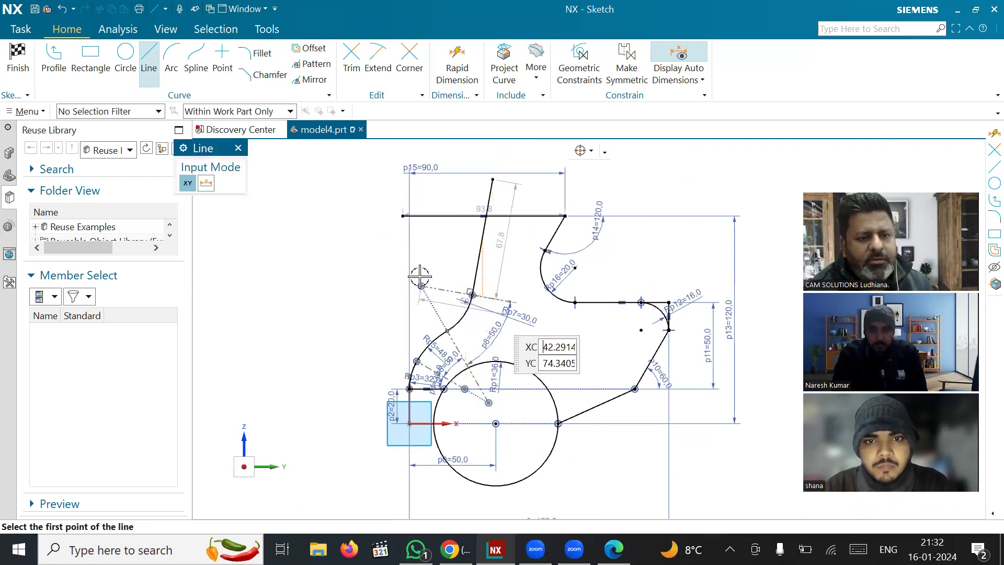
{"action": "scroll", "coordinate": [393, 268], "scroll_direction": "up", "scroll_amount": 1}
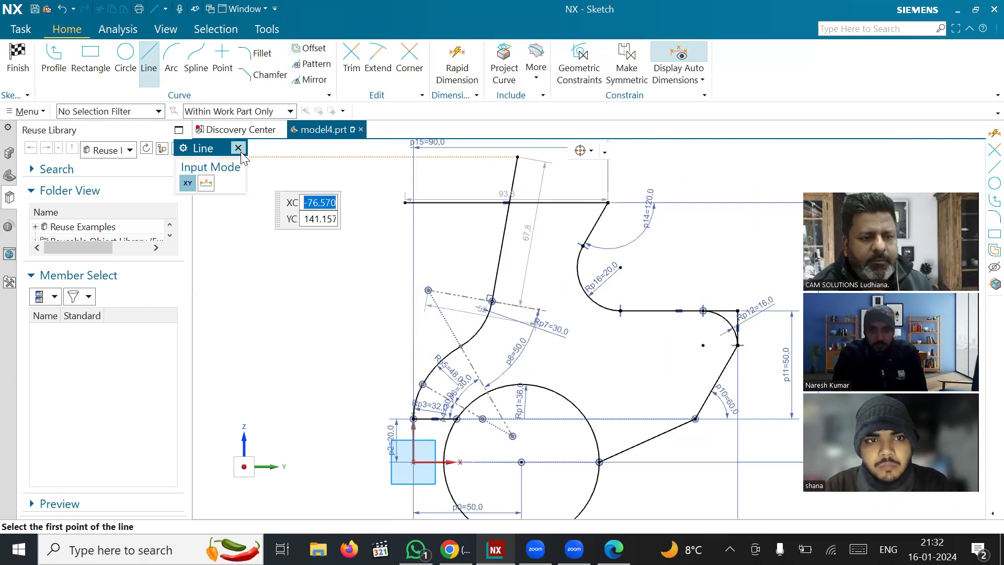
{"action": "left_click", "coordinate": [238, 148]}
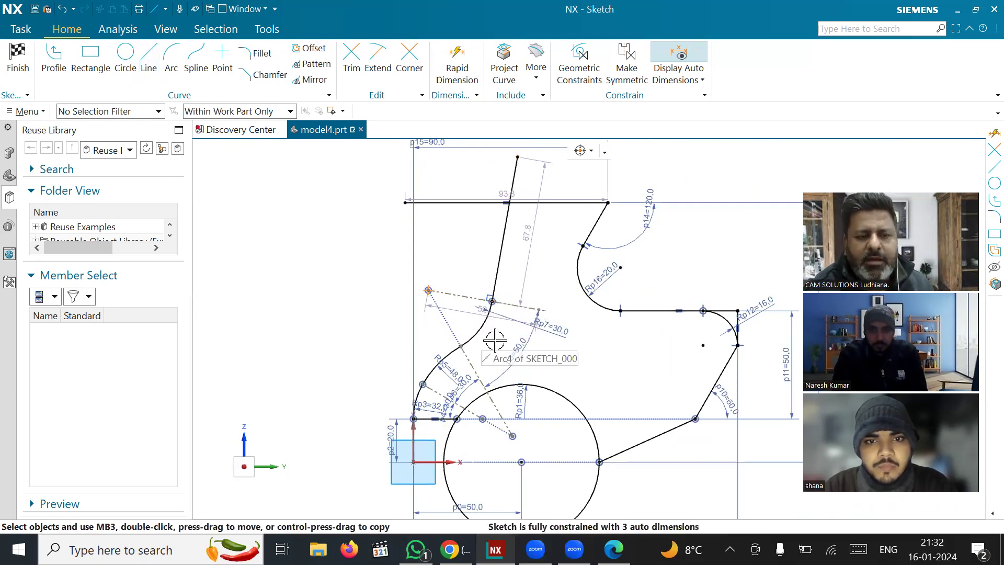
- Check the upper rounded corner's radius on page 48 of the PDF drawing and return to the NX sketch
{"action": "scroll", "coordinate": [492, 335], "scroll_direction": "up", "scroll_amount": 4}
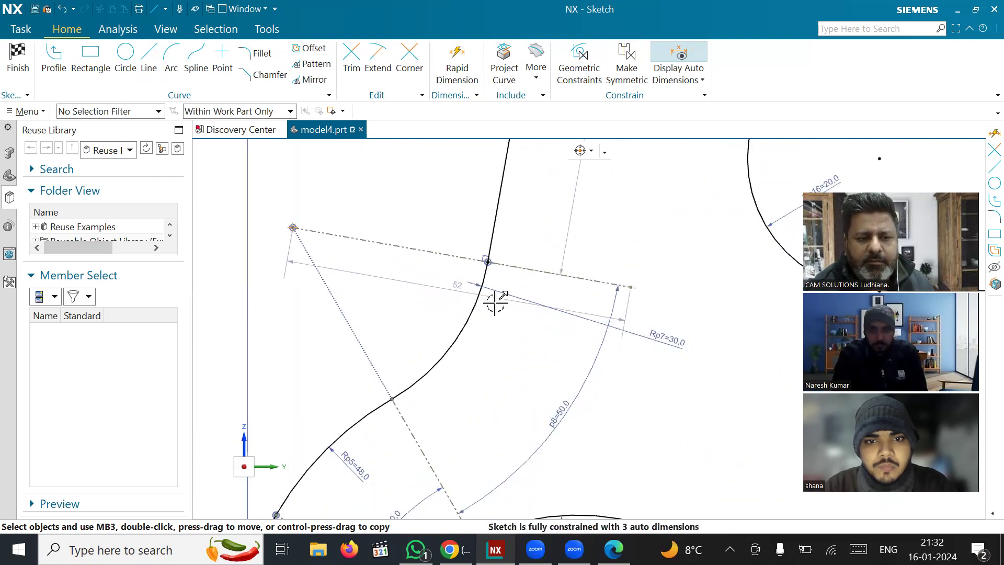
{"action": "scroll", "coordinate": [493, 298], "scroll_direction": "down", "scroll_amount": 2}
{"action": "scroll", "coordinate": [409, 283], "scroll_direction": "down", "scroll_amount": 4}
{"action": "scroll", "coordinate": [409, 282], "scroll_direction": "up", "scroll_amount": 2}
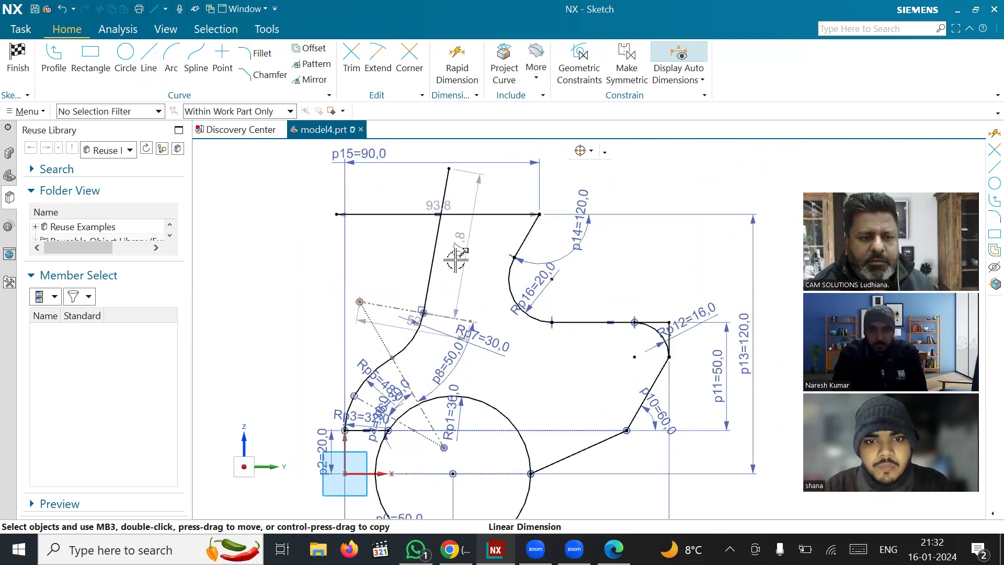
{"action": "key", "text": "alt+Tab"}
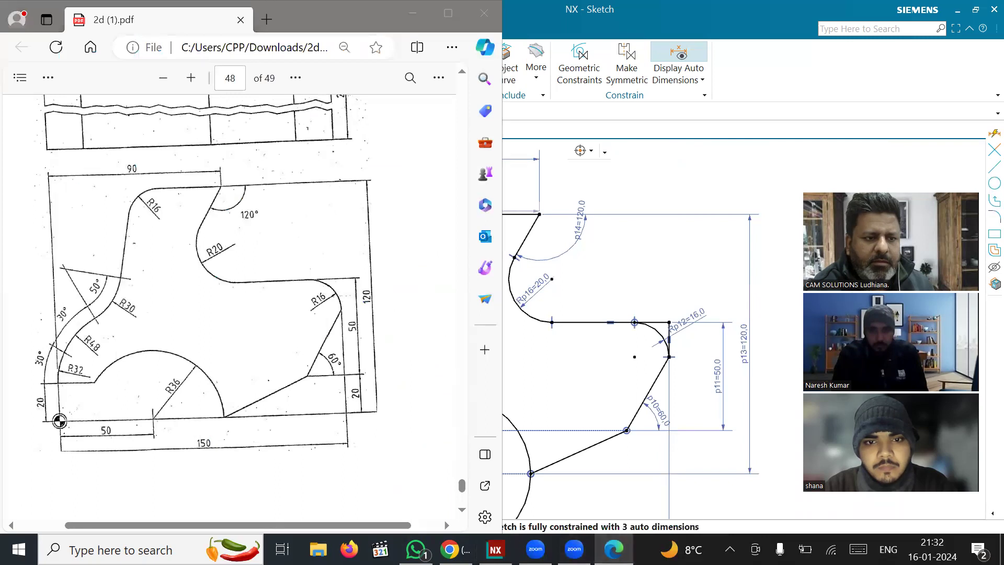
{"action": "key", "text": "alt+Tab"}
- Try a 6 mm fillet between the upper 80° line and the top horizontal line, and undo it
{"action": "left_click", "coordinate": [254, 53]}
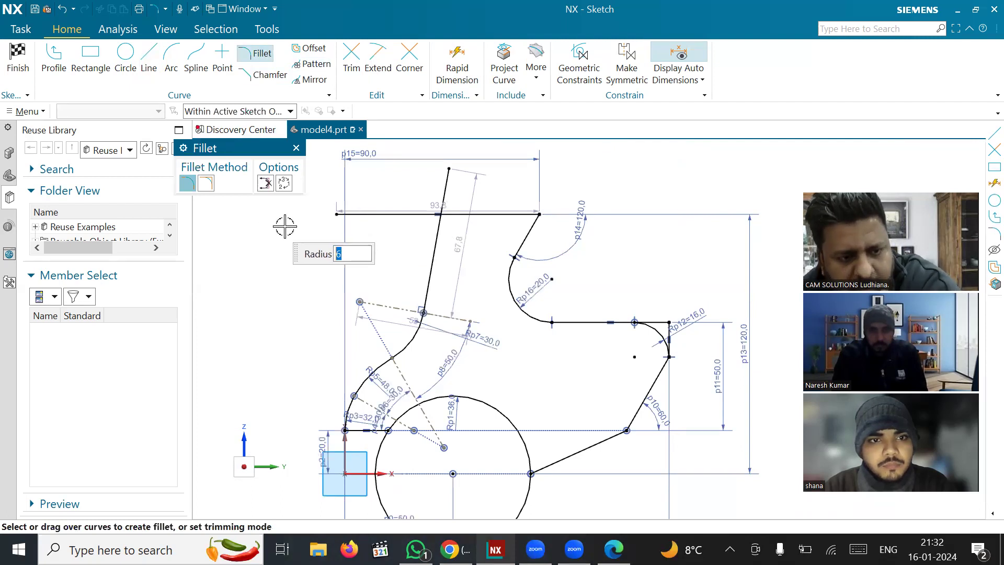
{"action": "left_click", "coordinate": [479, 215]}
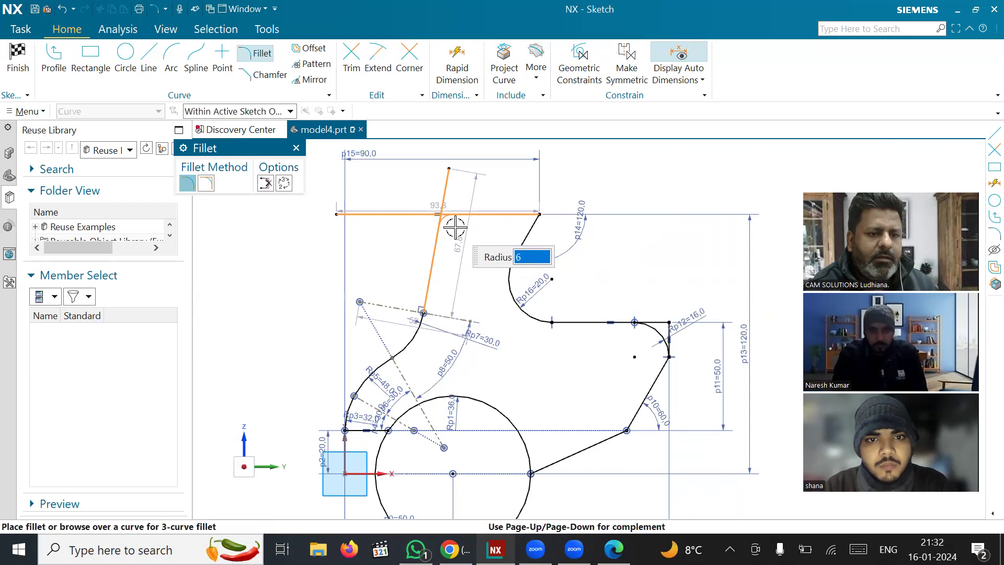
{"action": "left_click", "coordinate": [455, 228]}
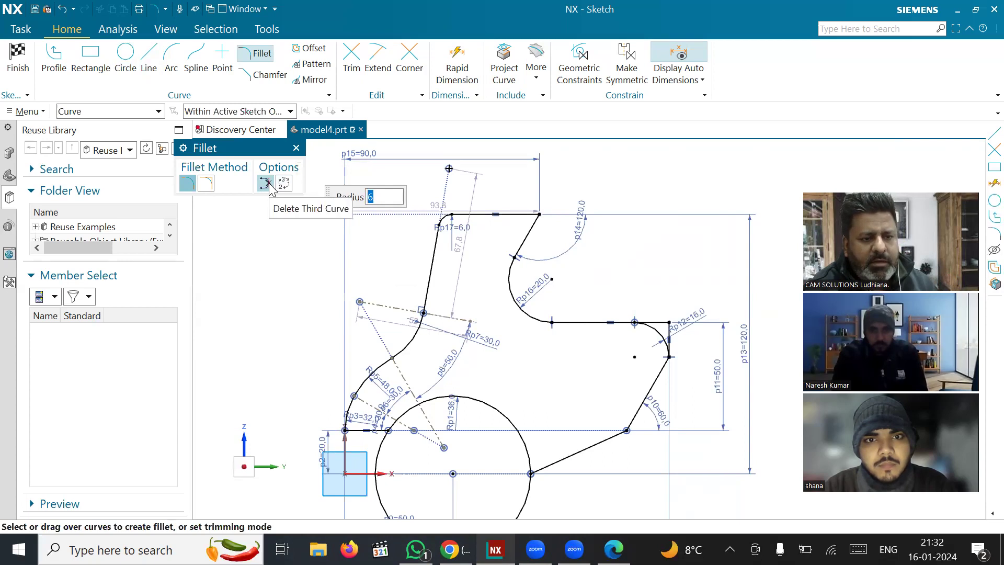
{"action": "left_click", "coordinate": [296, 149]}
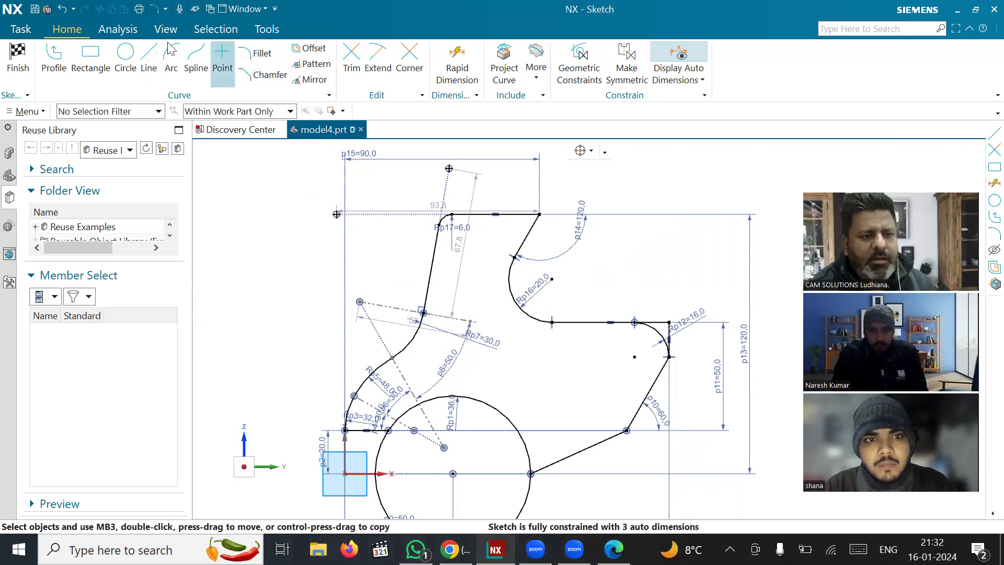
{"action": "left_click", "coordinate": [65, 10]}
- Retry the 6 mm fillet between the same two lines with Delete Third Curve enabled, and undo it
{"action": "left_click", "coordinate": [258, 53]}
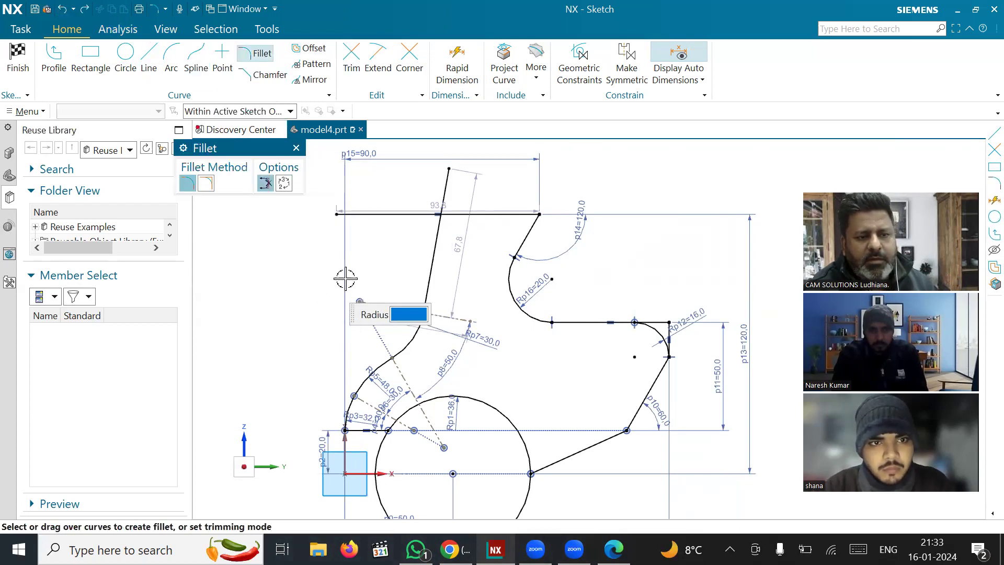
{"action": "type", "text": "6"}
{"action": "key", "text": "Return"}
{"action": "left_click", "coordinate": [435, 256]}
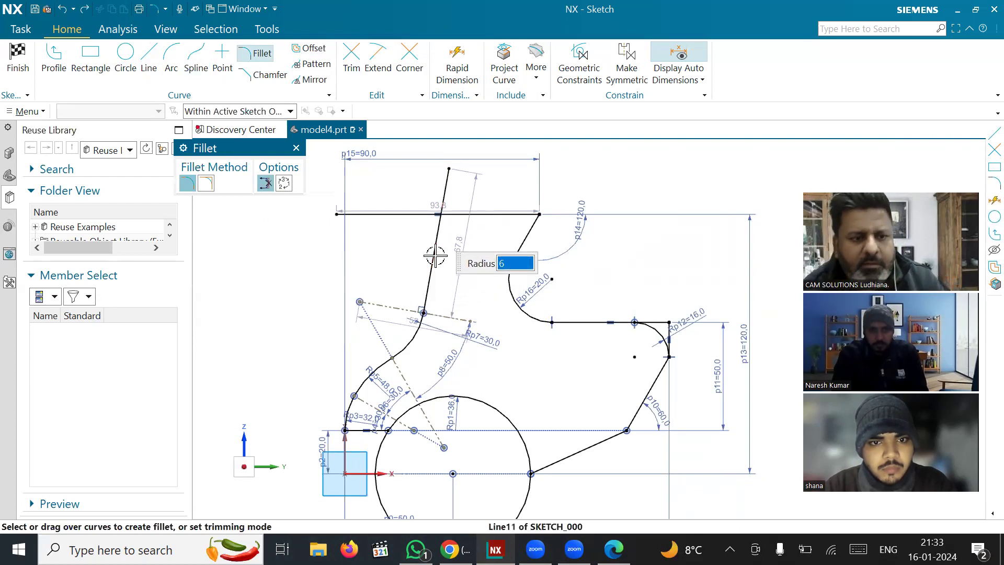
{"action": "left_click", "coordinate": [490, 214]}
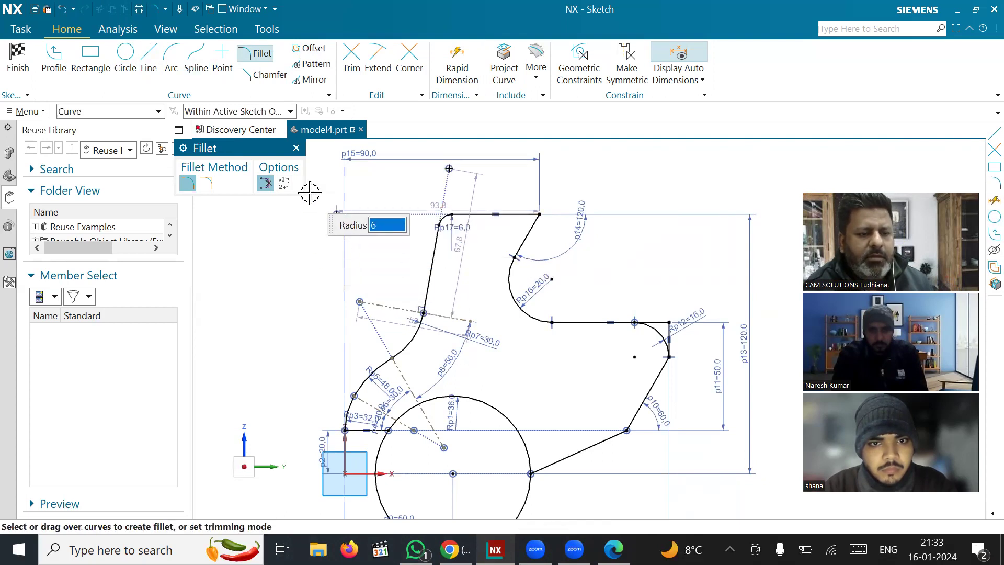
{"action": "left_click", "coordinate": [295, 148]}
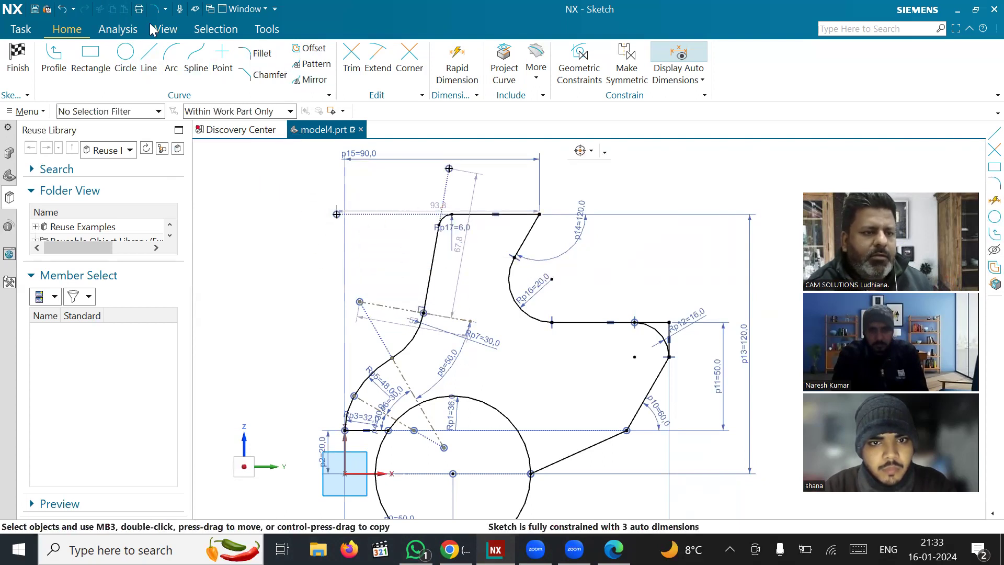
{"action": "left_click", "coordinate": [62, 9]}
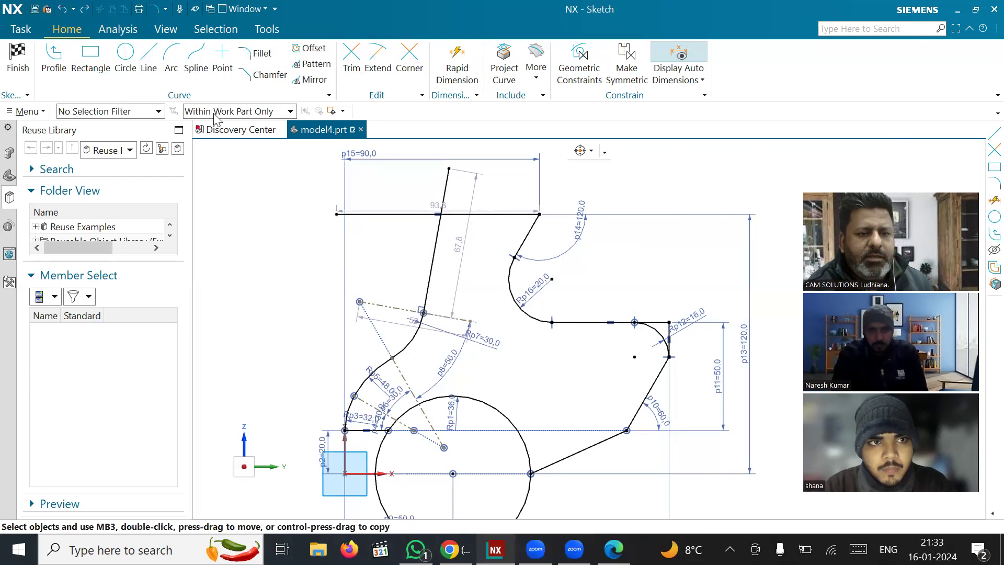
- Trim the top horizontal line and the 80° line to a shared corner with the Corner command, removing both overhanging ends
{"action": "left_click", "coordinate": [337, 214]}
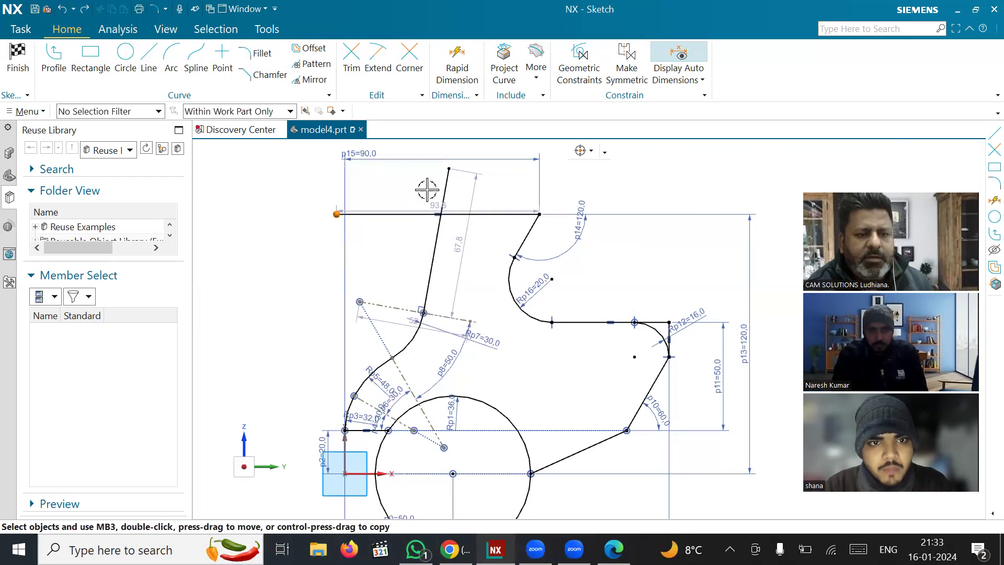
{"action": "left_click", "coordinate": [448, 169]}
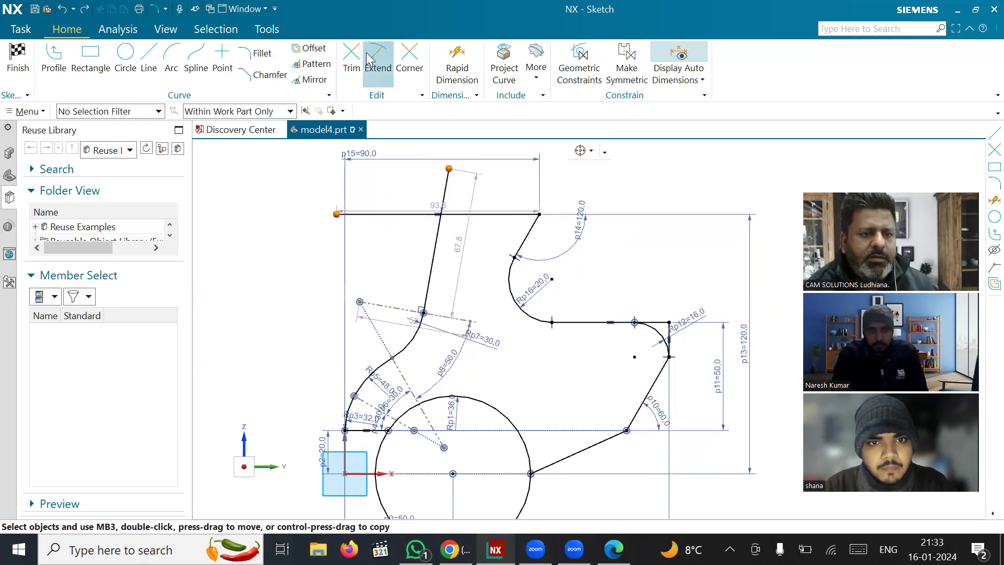
{"action": "left_click", "coordinate": [409, 64]}
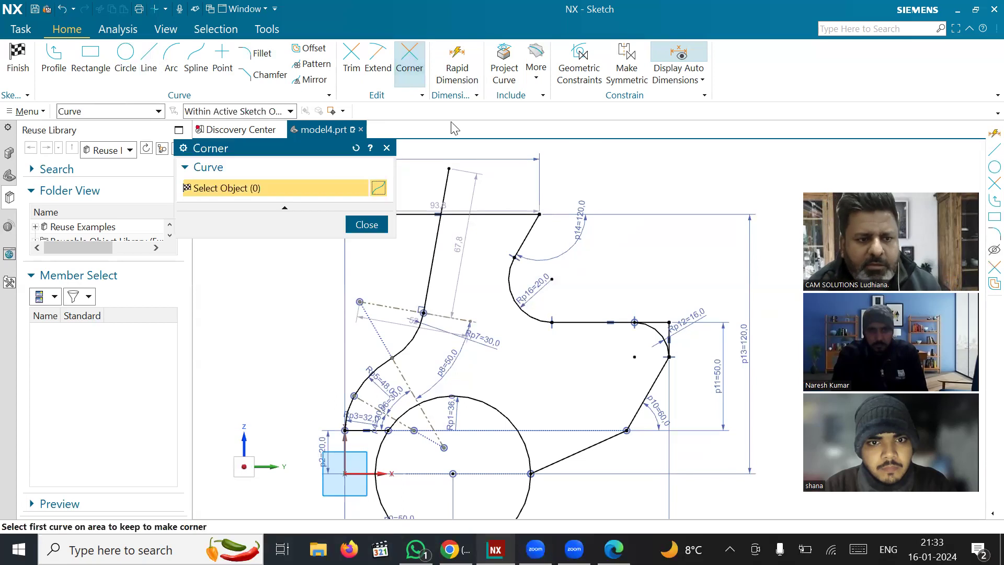
{"action": "left_click", "coordinate": [477, 212]}
{"action": "left_click", "coordinate": [435, 246]}
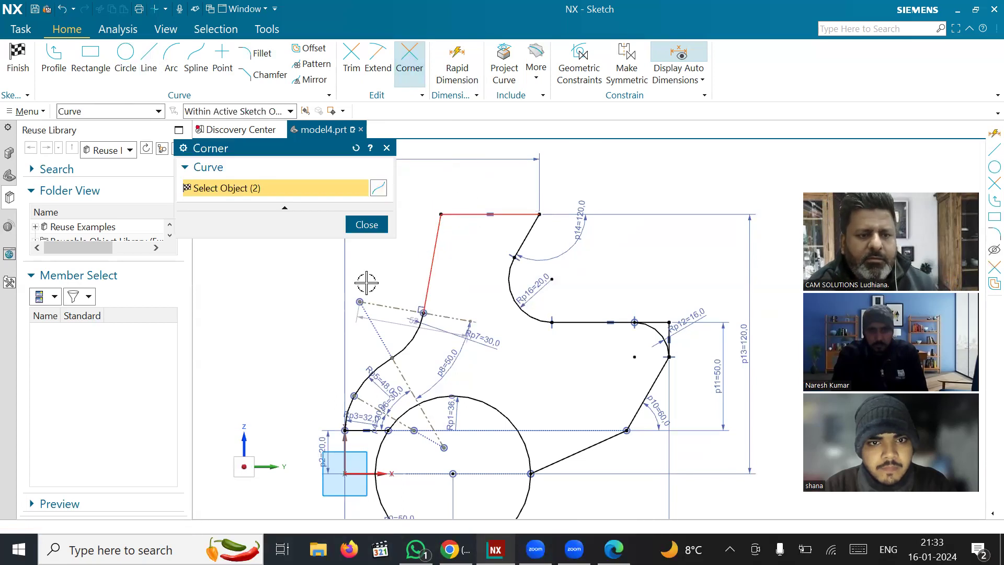
{"action": "left_click", "coordinate": [366, 225]}
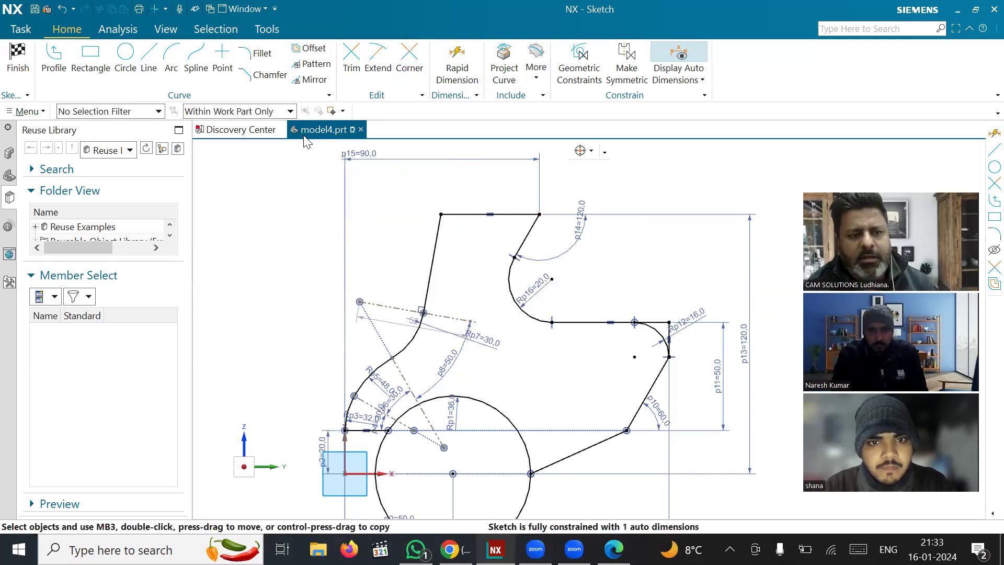
- Fillet the corner between the 80° line and the top horizontal line with a 16 mm radius
{"action": "left_click", "coordinate": [258, 53]}
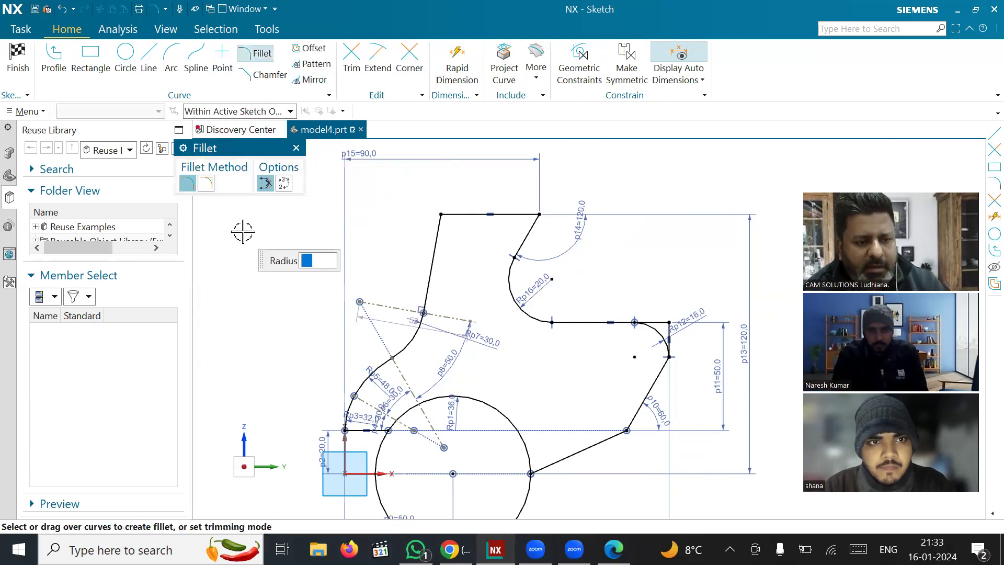
{"action": "type", "text": "16"}
{"action": "key", "text": "Return"}
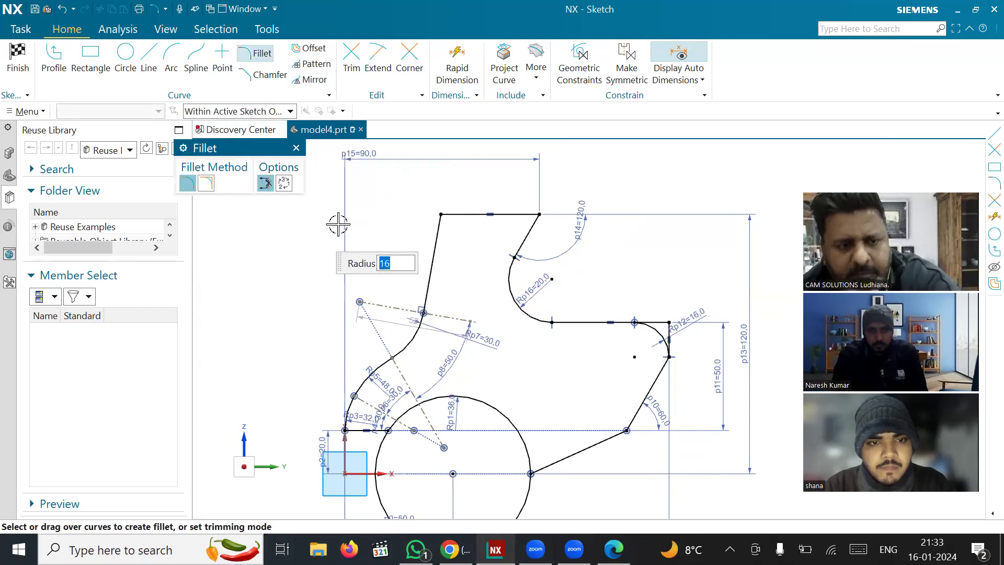
{"action": "left_click", "coordinate": [437, 246]}
{"action": "left_click", "coordinate": [465, 215]}
{"action": "key", "text": "Escape"}
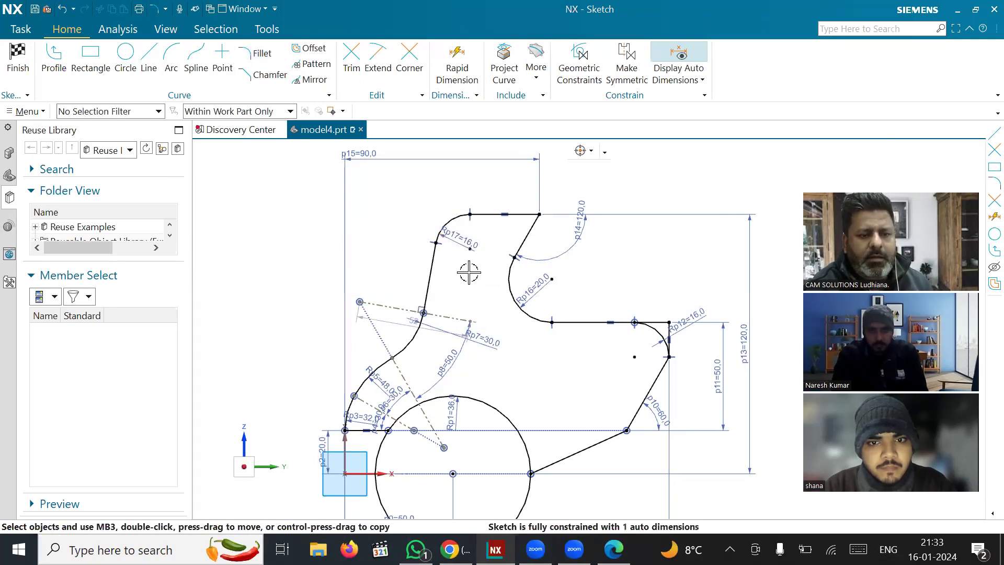
- Trim away the lower portion of the R36 circle, keeping the arc between the short horizontal line and the lower sloped line
{"action": "scroll", "coordinate": [473, 285], "scroll_direction": "down", "scroll_amount": 3}
{"action": "scroll", "coordinate": [524, 374], "scroll_direction": "up", "scroll_amount": 3}
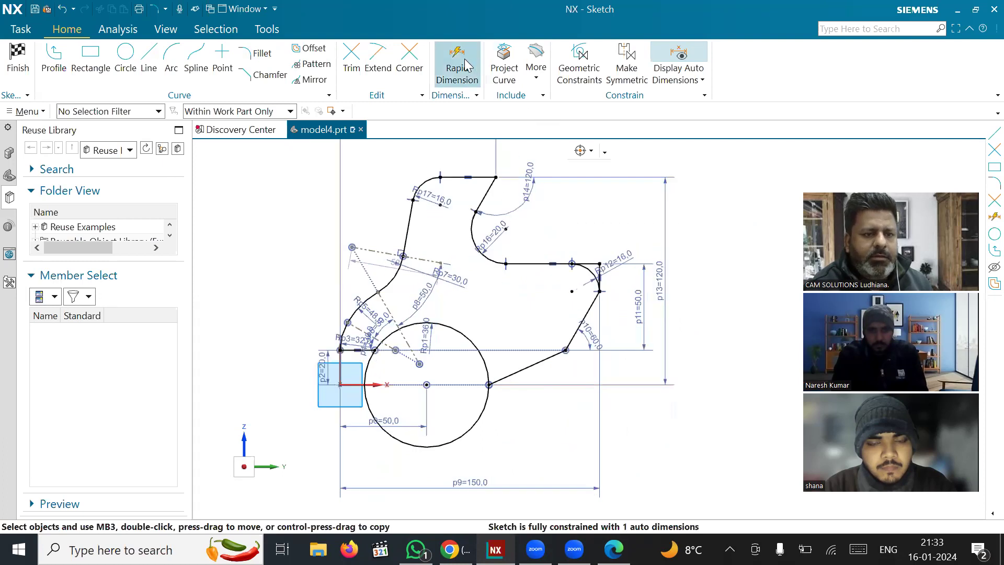
{"action": "left_click", "coordinate": [352, 59]}
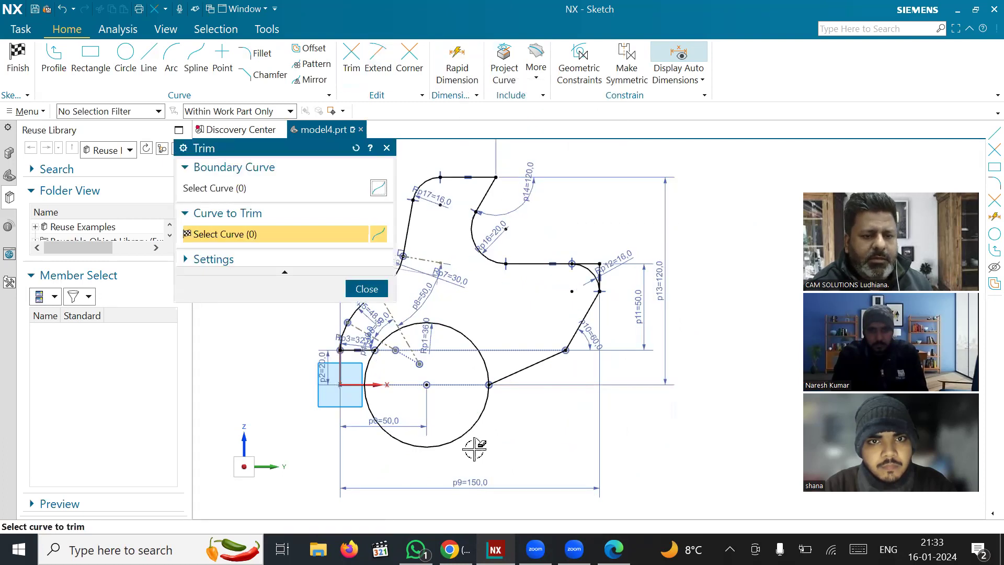
{"action": "left_click", "coordinate": [456, 438]}
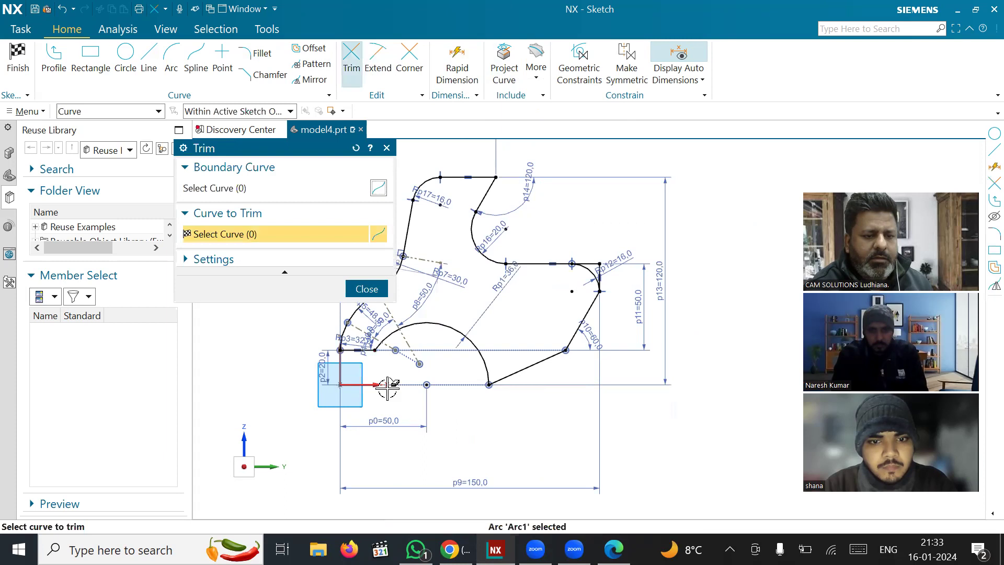
{"action": "scroll", "coordinate": [386, 358], "scroll_direction": "up", "scroll_amount": 2}
{"action": "left_click", "coordinate": [366, 290]}
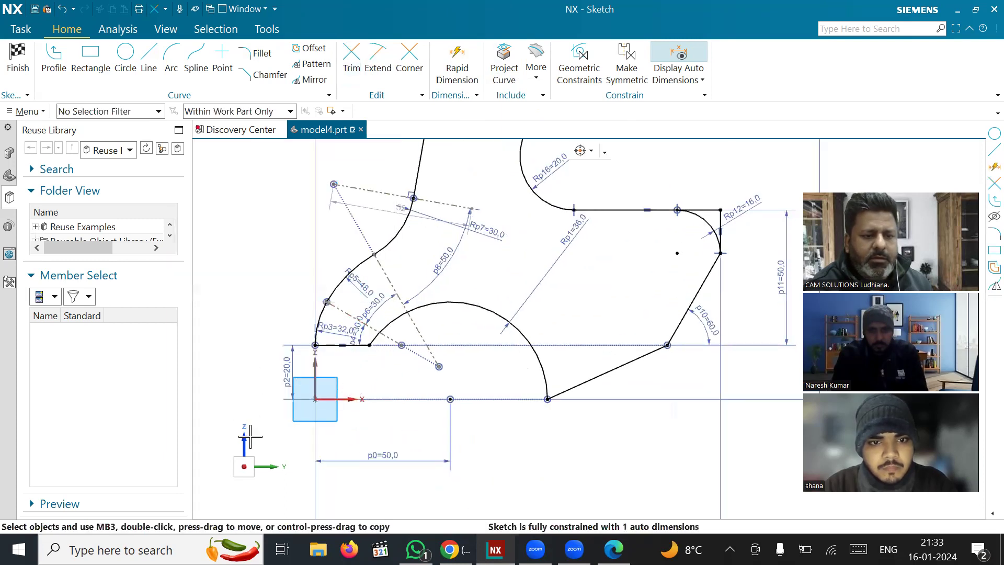
- Reposition the 120° angle, the top corner's R16 and the R36 arc dimensions so their labels sit clear of the profile's lines
{"action": "scroll", "coordinate": [348, 440], "scroll_direction": "up", "scroll_amount": 3}
{"action": "scroll", "coordinate": [376, 366], "scroll_direction": "down", "scroll_amount": 1}
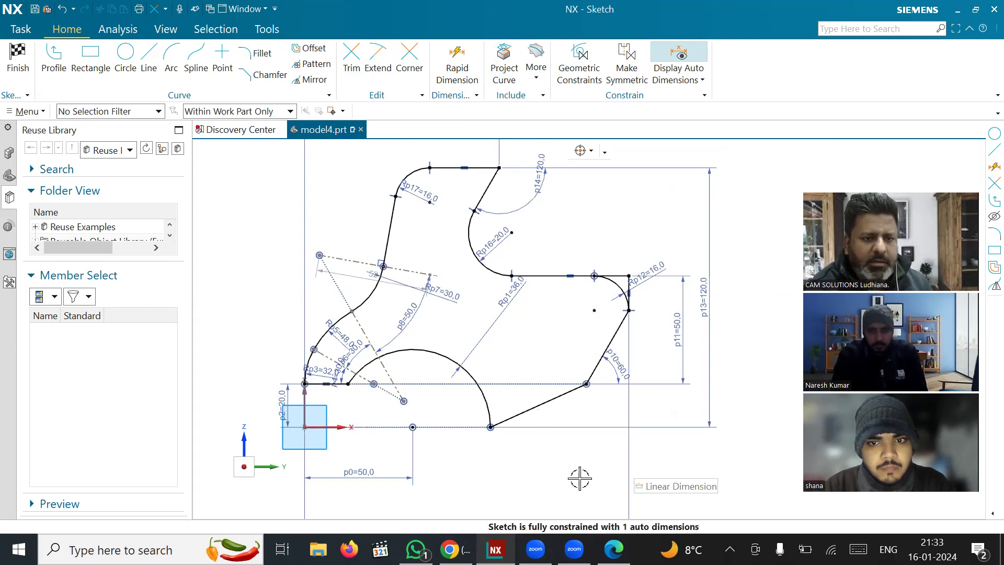
{"action": "left_click_drag", "start_coordinate": [536, 182], "coordinate": [515, 199]}
{"action": "left_click_drag", "start_coordinate": [417, 186], "coordinate": [419, 189]}
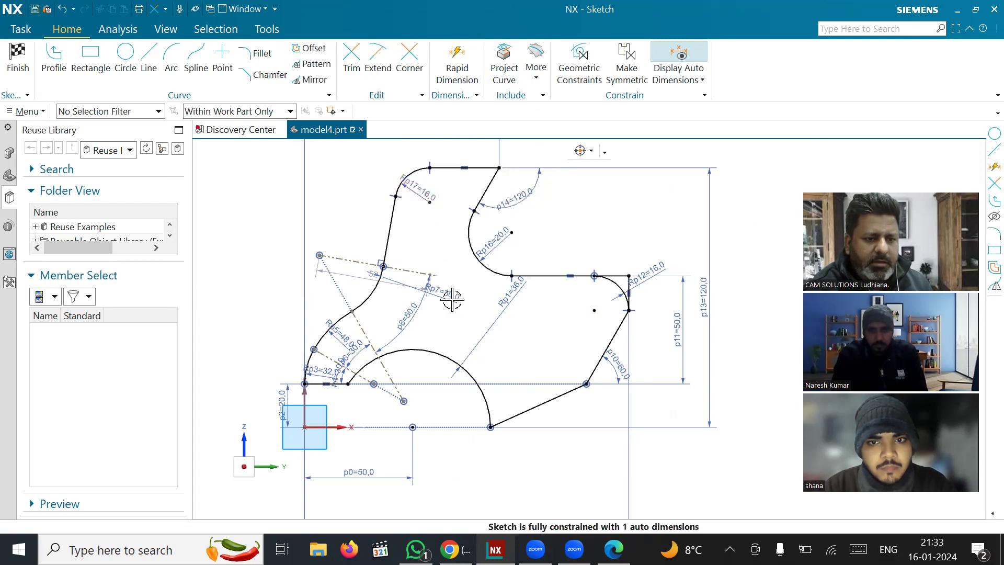
{"action": "left_click_drag", "start_coordinate": [506, 292], "coordinate": [486, 329]}
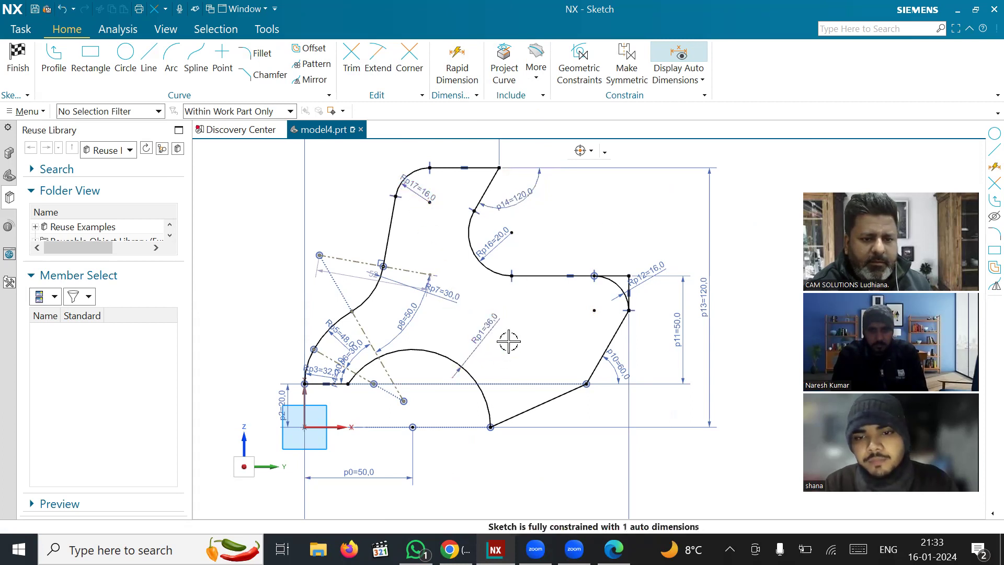
- Move the 20 mm vertical dimension at the origin farther outward from the profile
{"action": "scroll", "coordinate": [620, 416], "scroll_direction": "down", "scroll_amount": 1}
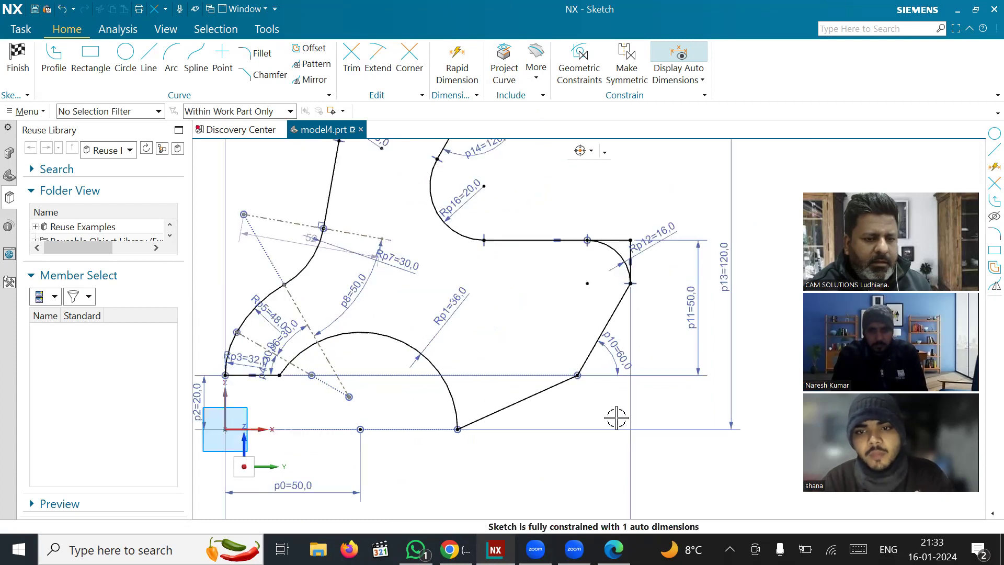
{"action": "scroll", "coordinate": [520, 399], "scroll_direction": "up", "scroll_amount": 2}
{"action": "scroll", "coordinate": [341, 400], "scroll_direction": "down", "scroll_amount": 2}
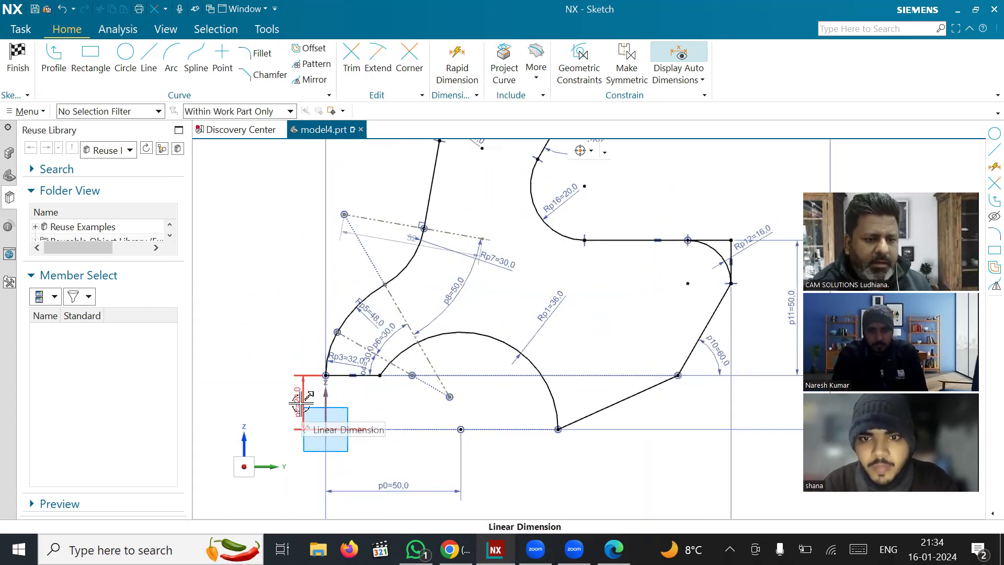
{"action": "left_click_drag", "start_coordinate": [301, 403], "coordinate": [247, 408]}
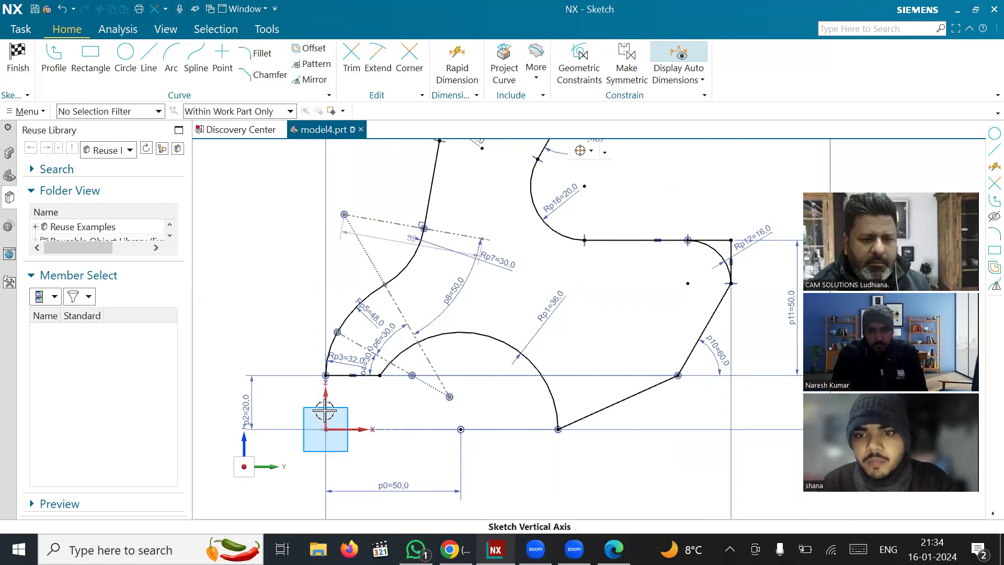
- Center the 90 mm horizontal dimension's text above the profile and close its settings without changing the value
{"action": "scroll", "coordinate": [325, 411], "scroll_direction": "down", "scroll_amount": 1}
{"action": "scroll", "coordinate": [326, 411], "scroll_direction": "up", "scroll_amount": 3}
{"action": "scroll", "coordinate": [371, 344], "scroll_direction": "down", "scroll_amount": 1}
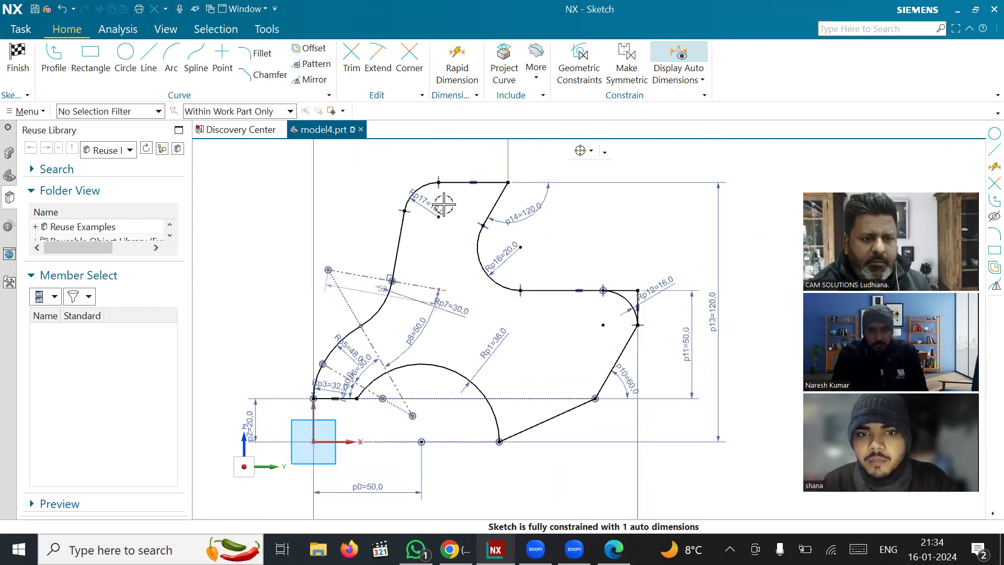
{"action": "scroll", "coordinate": [426, 238], "scroll_direction": "up", "scroll_amount": 2}
{"action": "left_click_drag", "start_coordinate": [399, 181], "coordinate": [421, 174]}
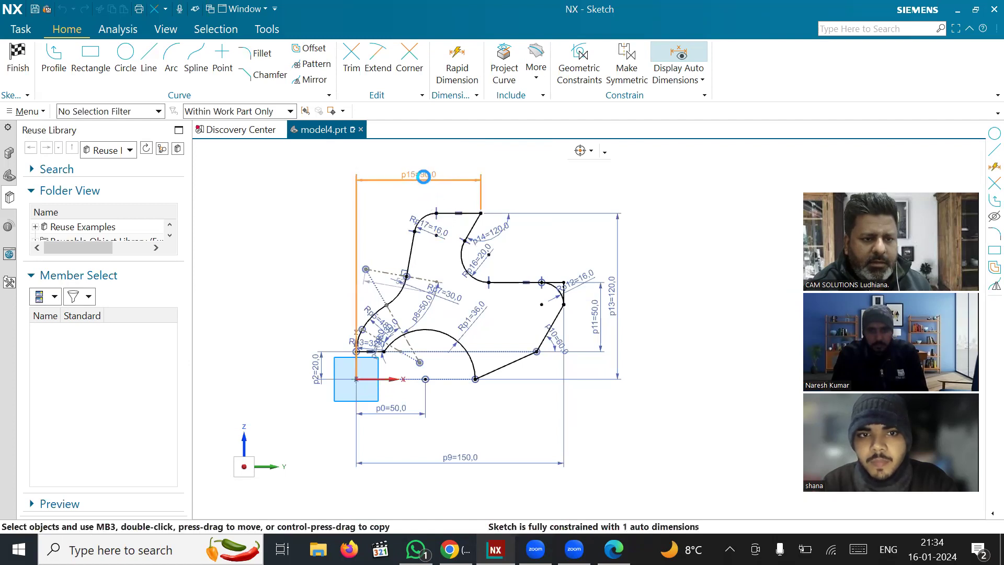
{"action": "double_click", "coordinate": [424, 176]}
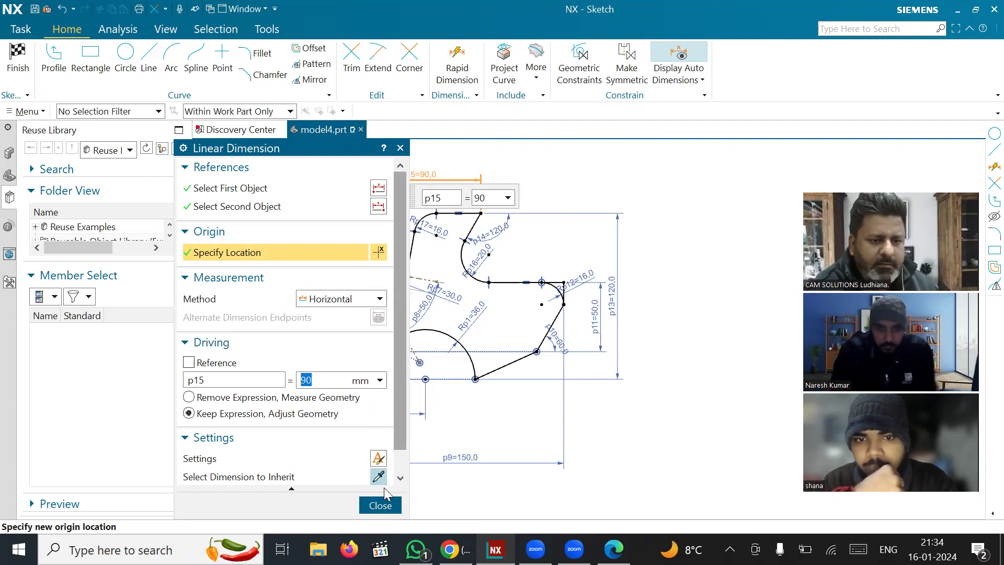
{"action": "left_click", "coordinate": [381, 504]}
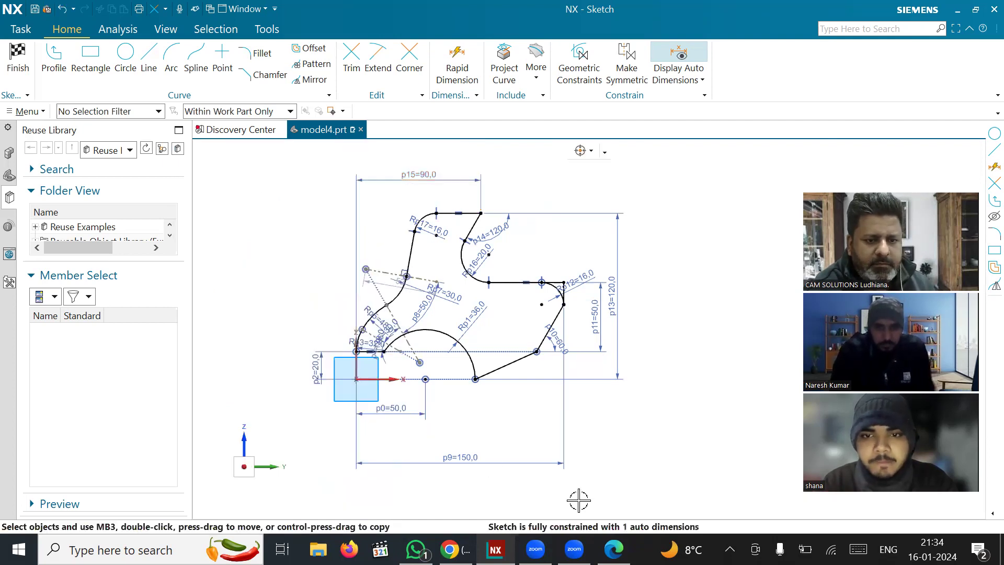
{"action": "scroll", "coordinate": [460, 300], "scroll_direction": "up", "scroll_amount": 4}
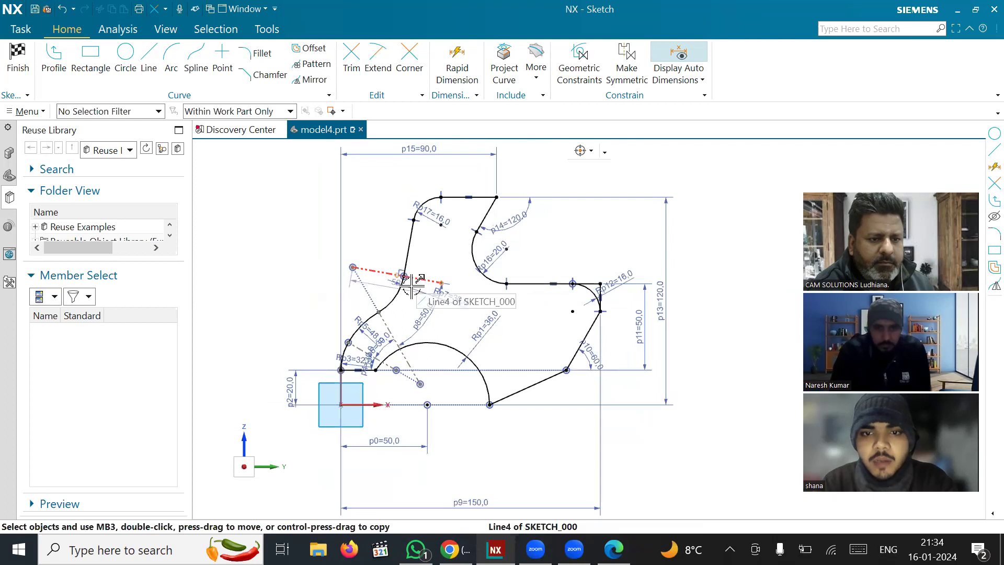
- Trim the construction line through the R30 arc's upper end, removing the portion that extends inside the profile
{"action": "left_click_drag", "start_coordinate": [381, 279], "coordinate": [376, 217]}
{"action": "scroll", "coordinate": [406, 220], "scroll_direction": "up", "scroll_amount": 3}
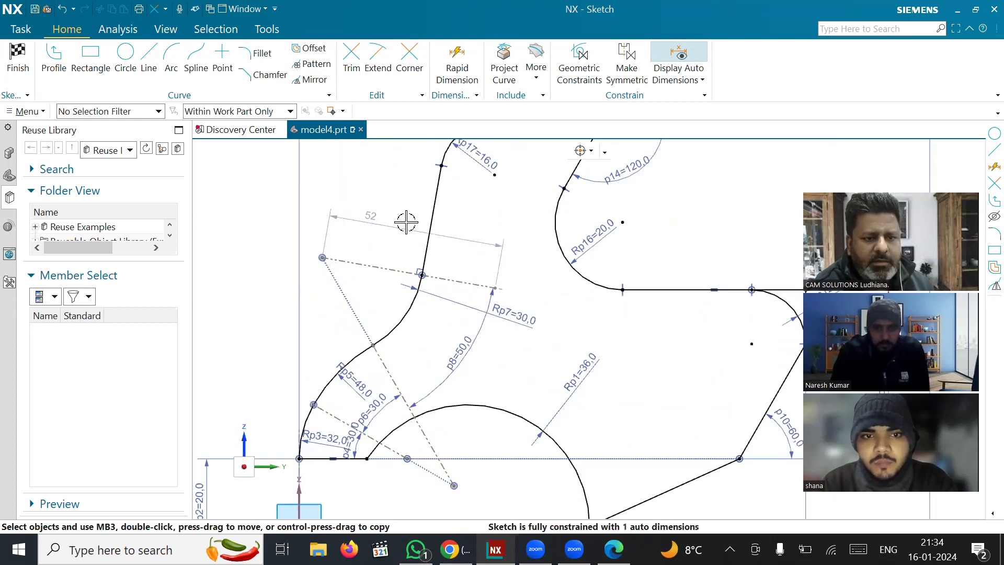
{"action": "left_click", "coordinate": [352, 57]}
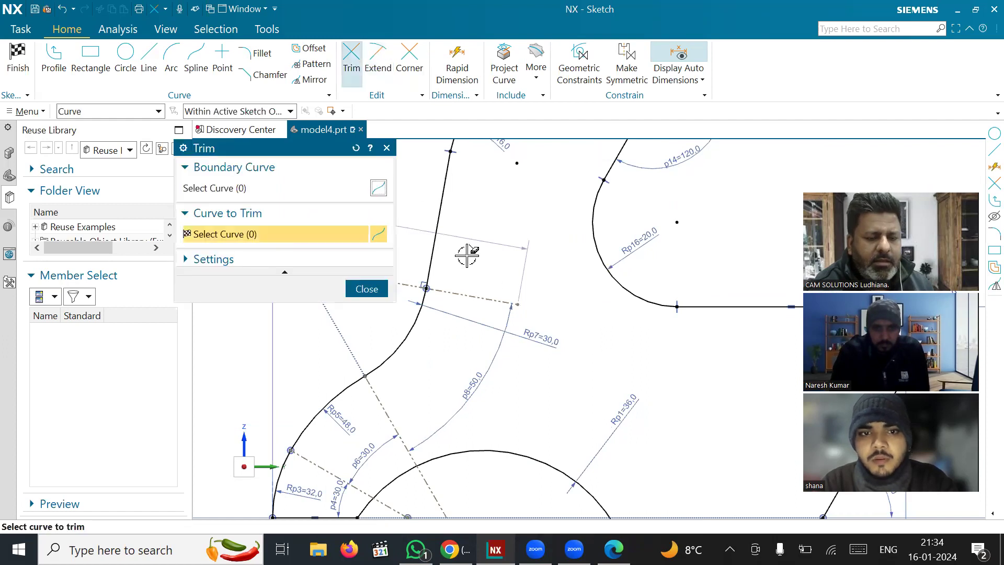
{"action": "left_click", "coordinate": [497, 300]}
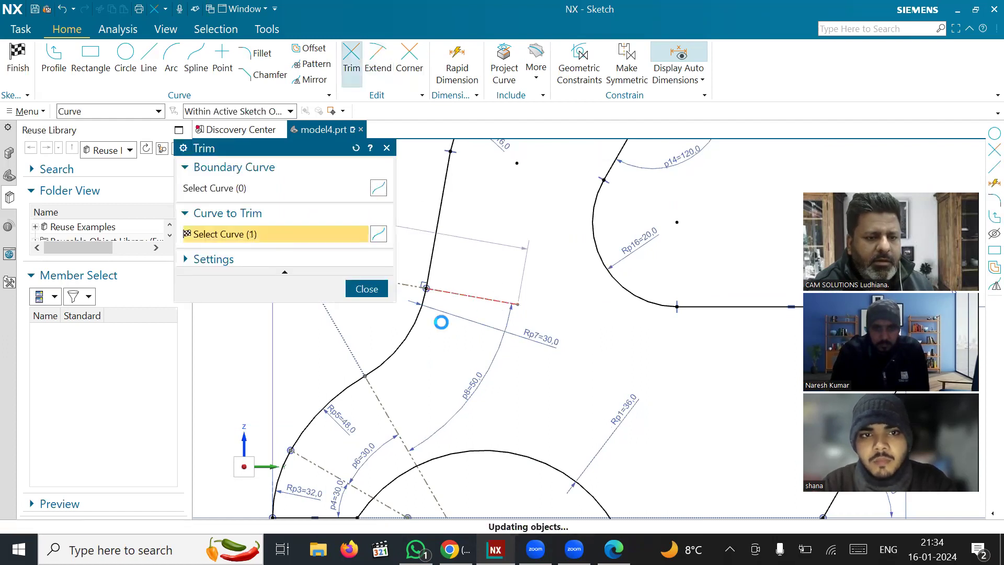
{"action": "left_click", "coordinate": [366, 290]}
{"action": "scroll", "coordinate": [497, 335], "scroll_direction": "down", "scroll_amount": 3}
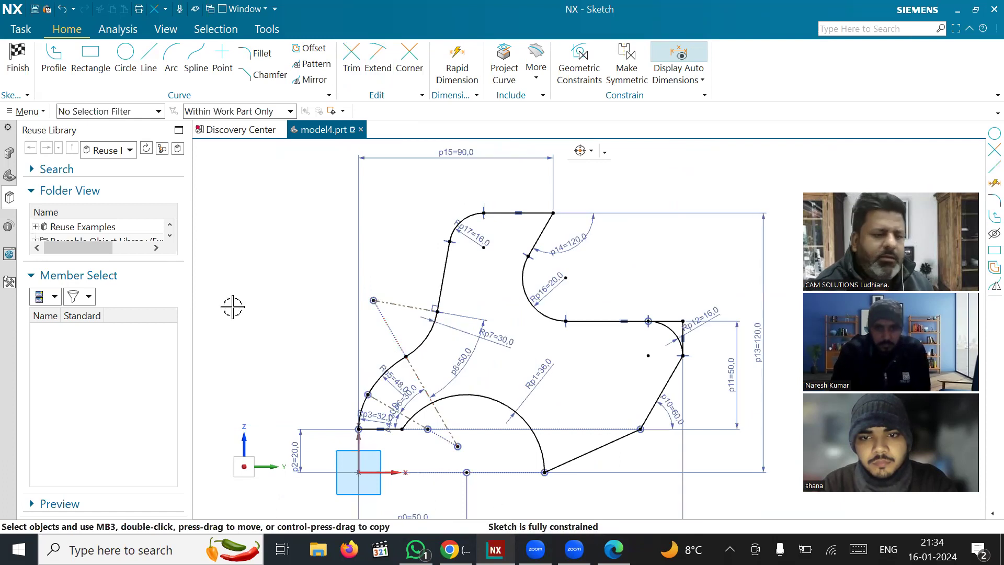
- Finish the profile sketch and start an Extrude of it
{"action": "scroll", "coordinate": [233, 307], "scroll_direction": "down", "scroll_amount": 3}
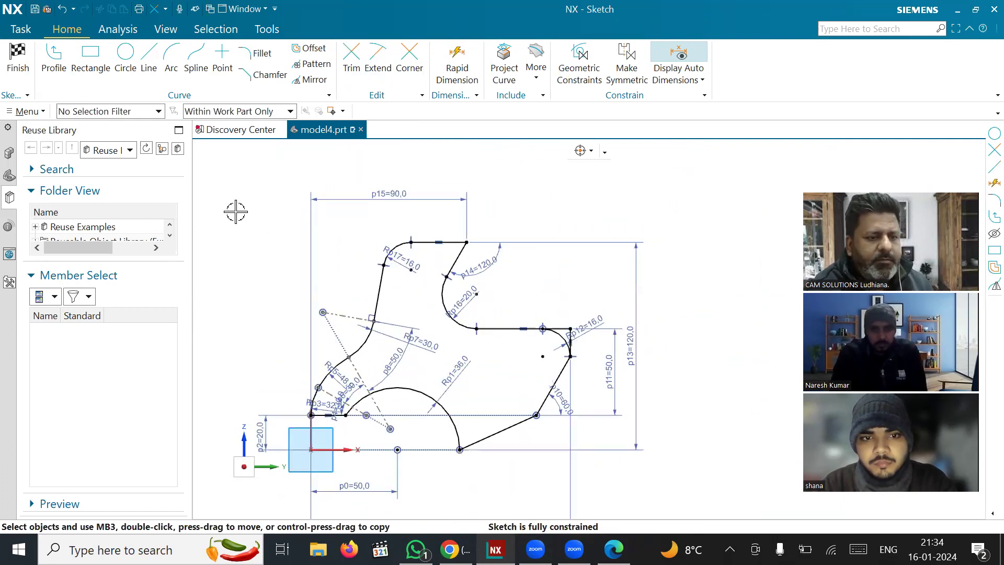
{"action": "left_click", "coordinate": [18, 59]}
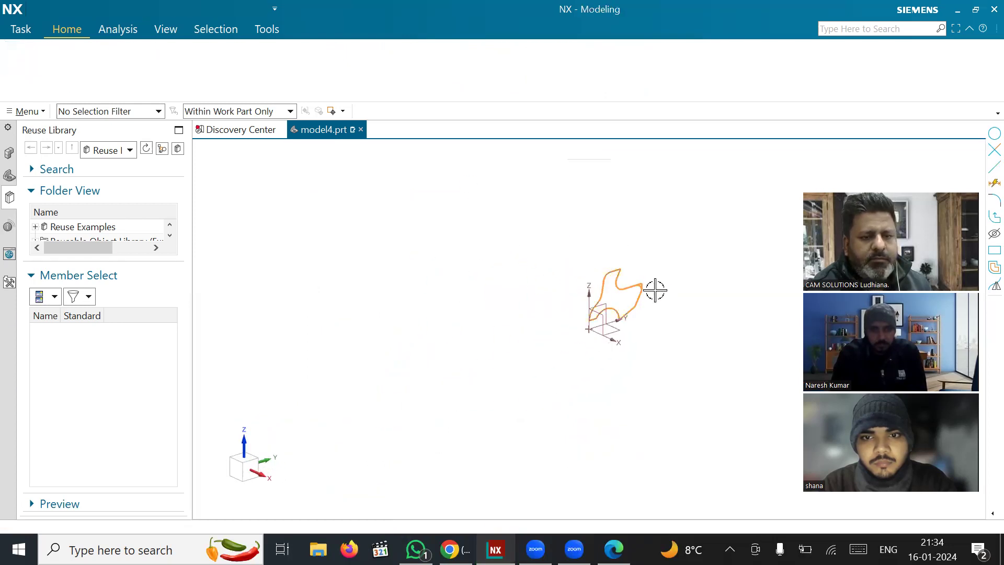
{"action": "scroll", "coordinate": [654, 288], "scroll_direction": "up", "scroll_amount": 5}
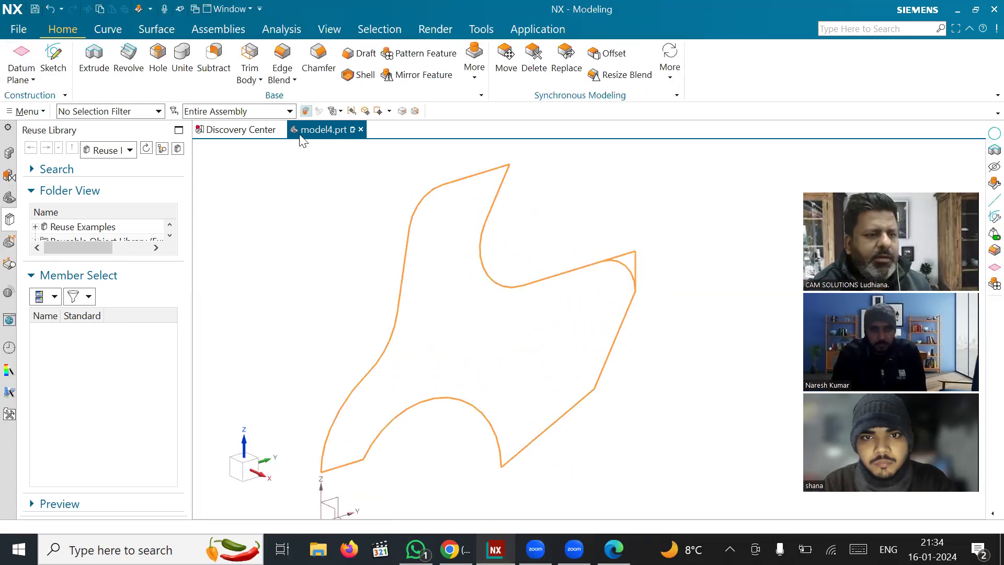
{"action": "left_click", "coordinate": [94, 58]}
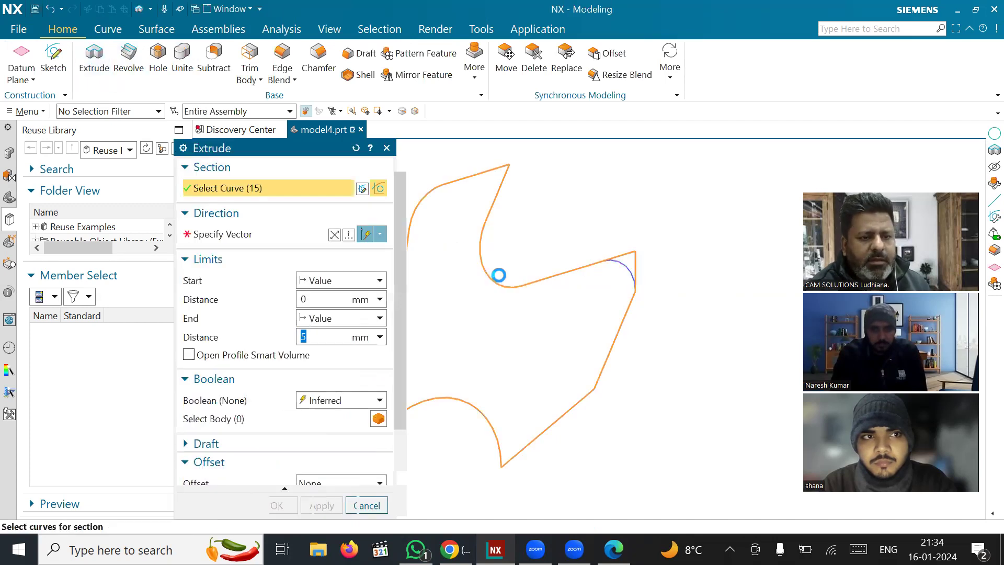
- Remove the leftover straight segment at the outer R16 corner from the extrude section so the section follows the arc
{"action": "scroll", "coordinate": [633, 256], "scroll_direction": "up", "scroll_amount": 5}
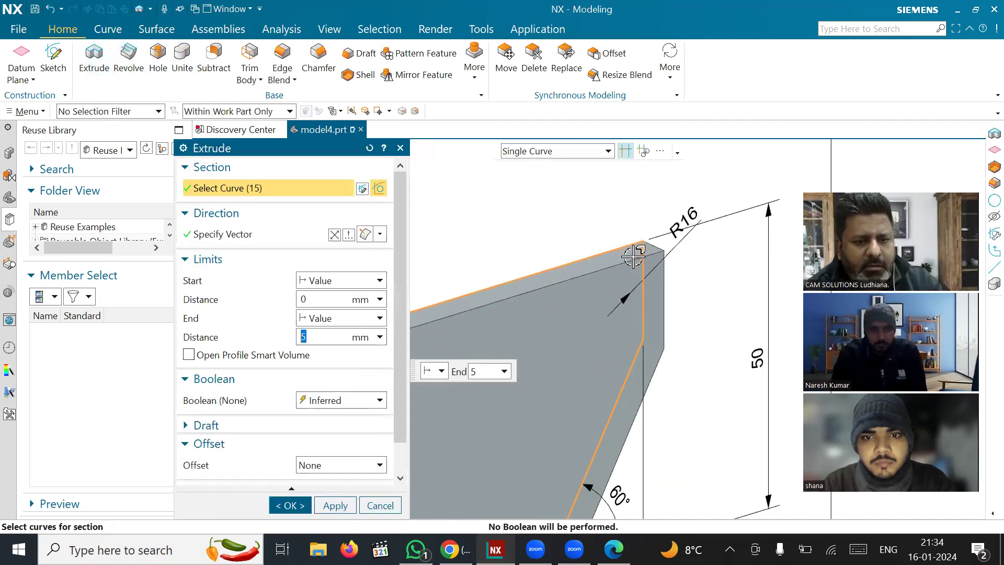
{"action": "scroll", "coordinate": [633, 257], "scroll_direction": "up", "scroll_amount": 2}
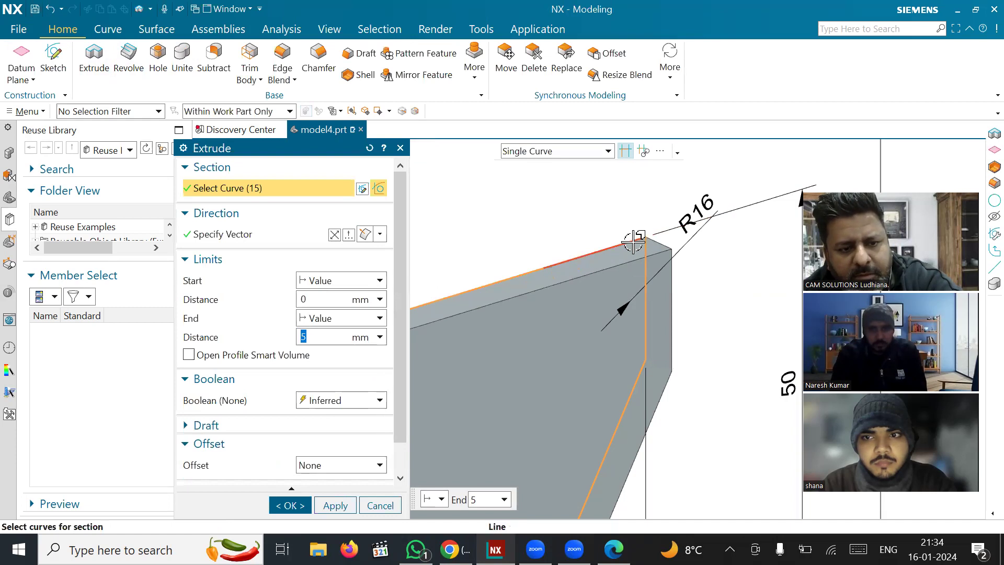
{"action": "left_click", "coordinate": [634, 241], "text": "shift"}
{"action": "scroll", "coordinate": [680, 265], "scroll_direction": "down", "scroll_amount": 4}
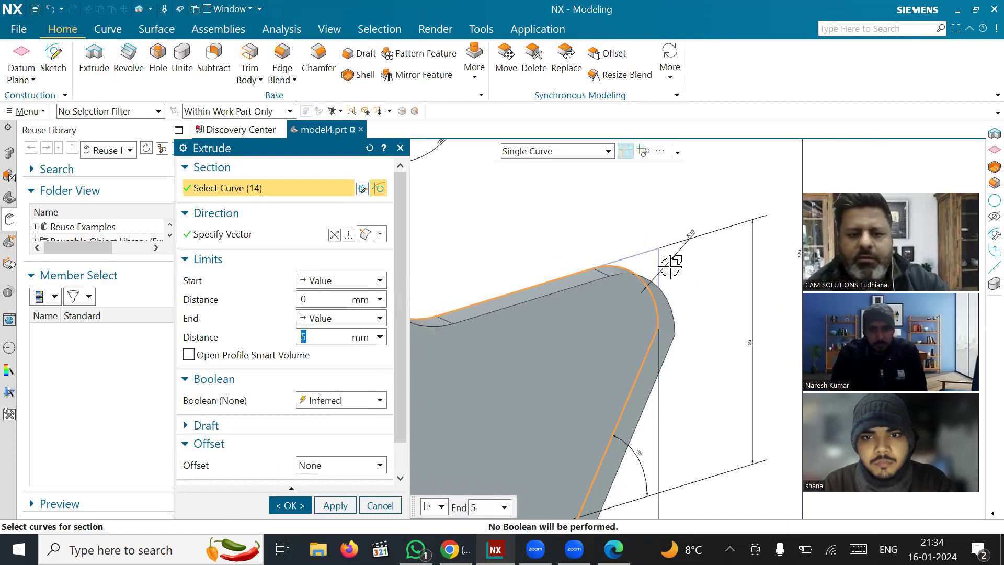
{"action": "mouse_move", "coordinate": [672, 265]}
{"action": "middle_mouse_down"}
{"action": "mouse_move", "coordinate": [561, 269]}
{"action": "mouse_move", "coordinate": [670, 258]}
{"action": "mouse_move", "coordinate": [654, 293]}
{"action": "middle_mouse_up"}
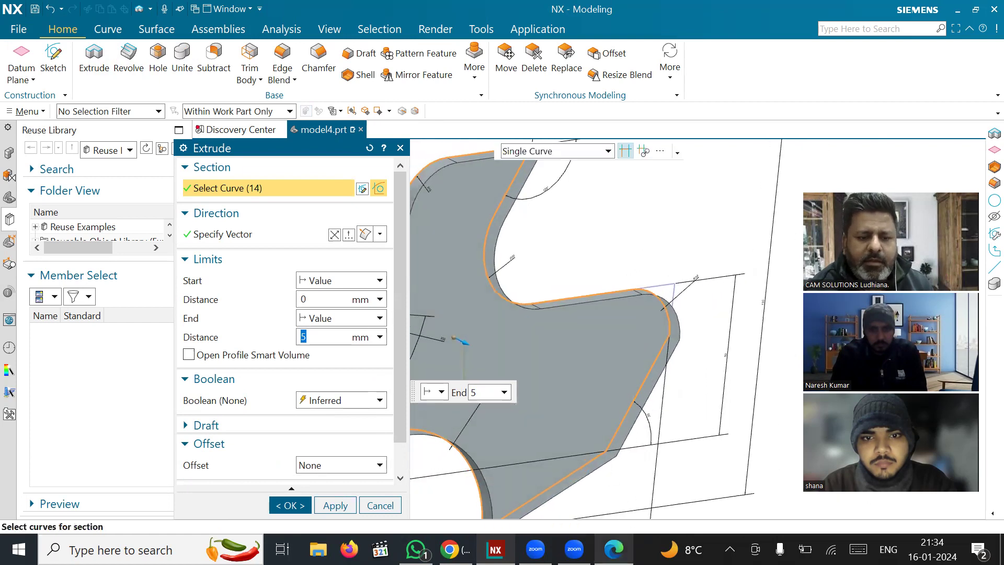
- Check the depth on page 48 of the PDF drawing and set the extrude's end distance to 200 mm
{"action": "left_click", "coordinate": [614, 549]}
{"action": "scroll", "coordinate": [322, 304], "scroll_direction": "up", "scroll_amount": 3}
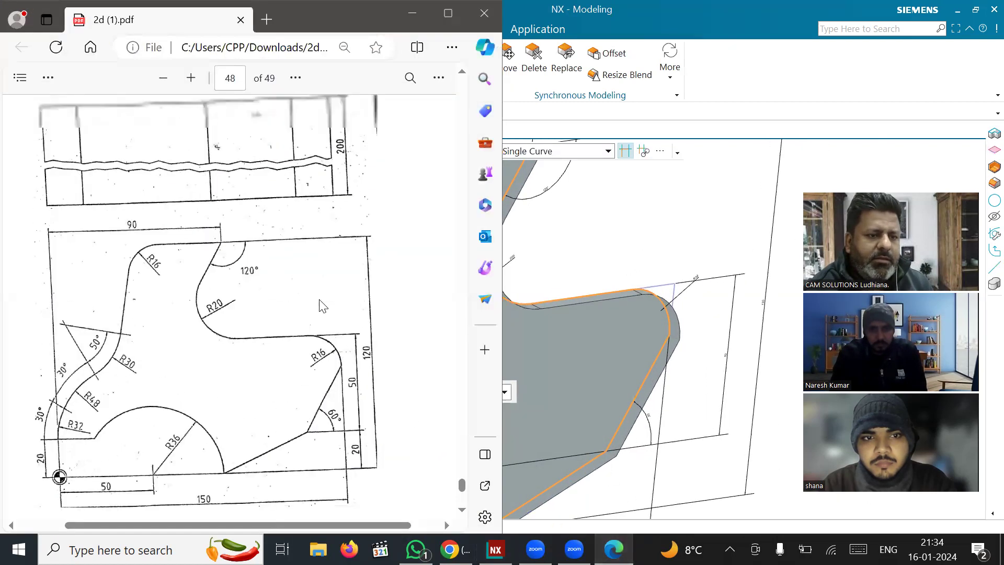
{"action": "left_click", "coordinate": [558, 220]}
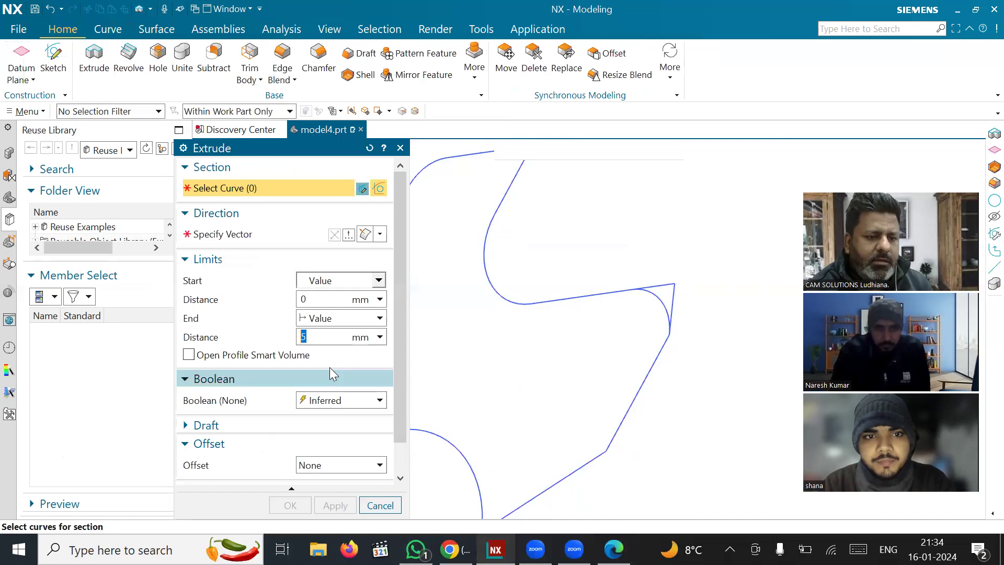
{"action": "left_click", "coordinate": [318, 335]}
{"action": "type", "text": "200"}
{"action": "key", "text": "Return"}
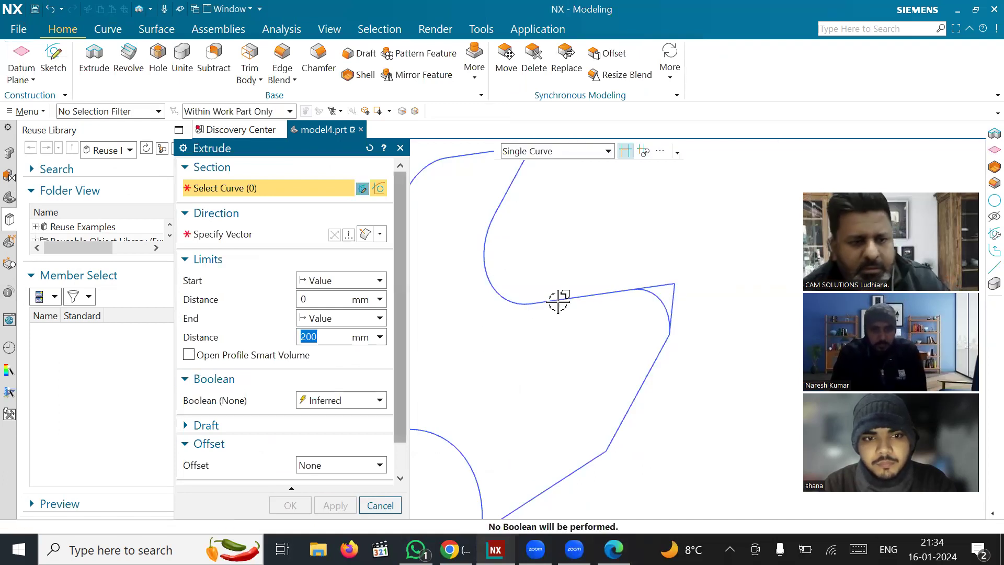
- Use Connected Curves to select the profile, add the outer R16 corner arc to the section, and create the extruded solid
{"action": "left_click", "coordinate": [527, 306]}
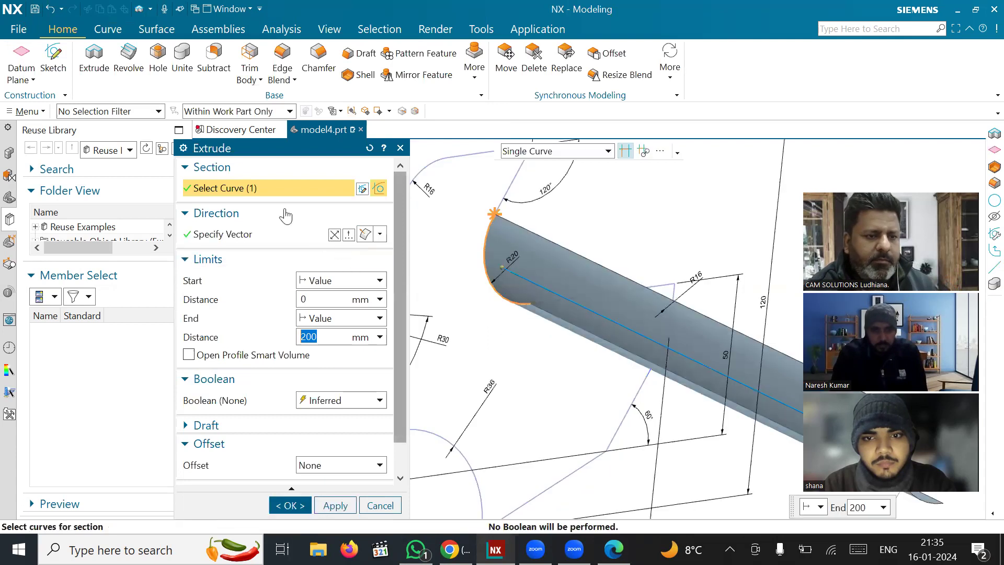
{"action": "left_click", "coordinate": [522, 156]}
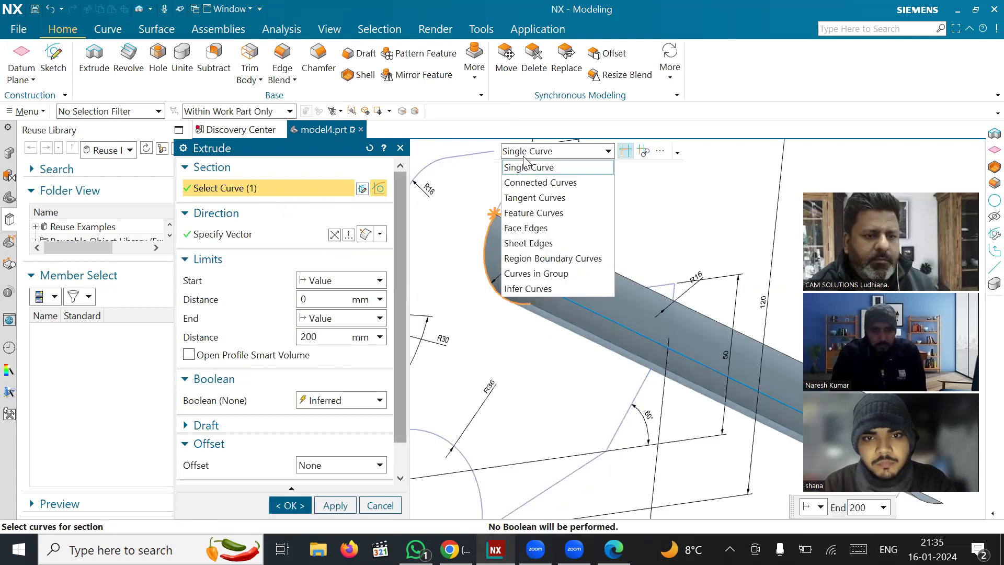
{"action": "left_click", "coordinate": [540, 183]}
{"action": "left_click", "coordinate": [503, 188]}
{"action": "middle_click_drag", "start_coordinate": [503, 189], "coordinate": [492, 322]}
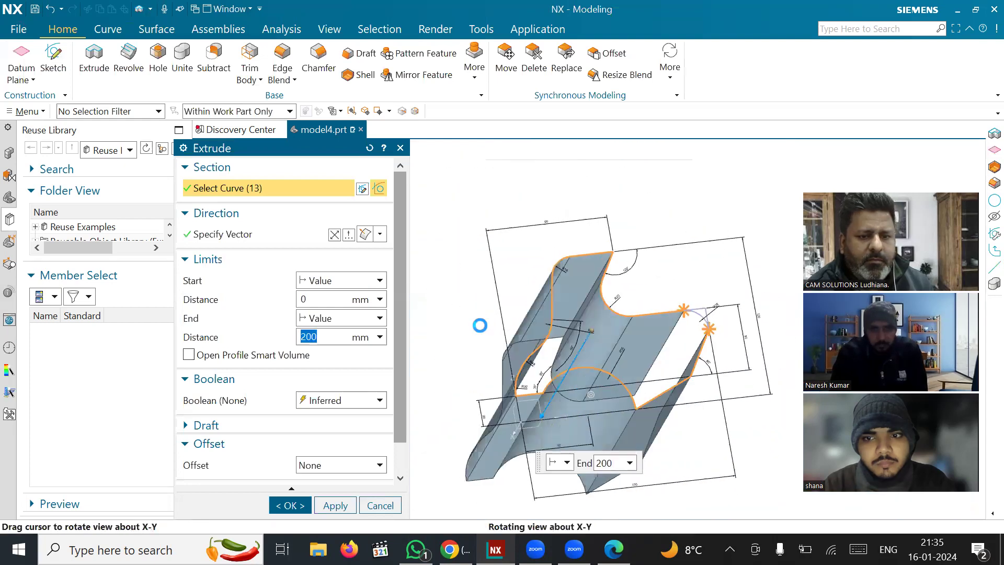
{"action": "scroll", "coordinate": [680, 335], "scroll_direction": "up", "scroll_amount": 5}
{"action": "left_click", "coordinate": [722, 335]}
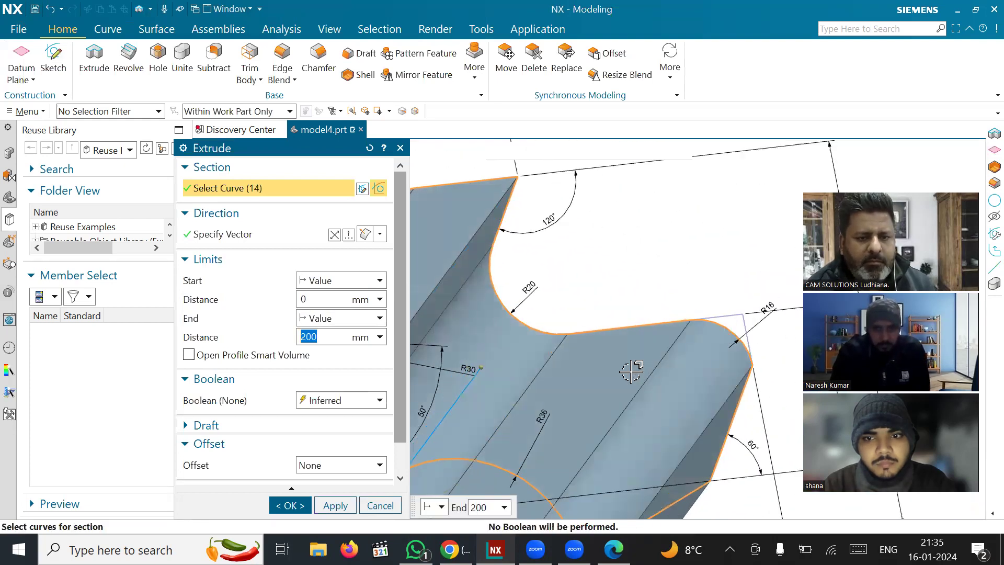
{"action": "scroll", "coordinate": [632, 369], "scroll_direction": "down", "scroll_amount": 5}
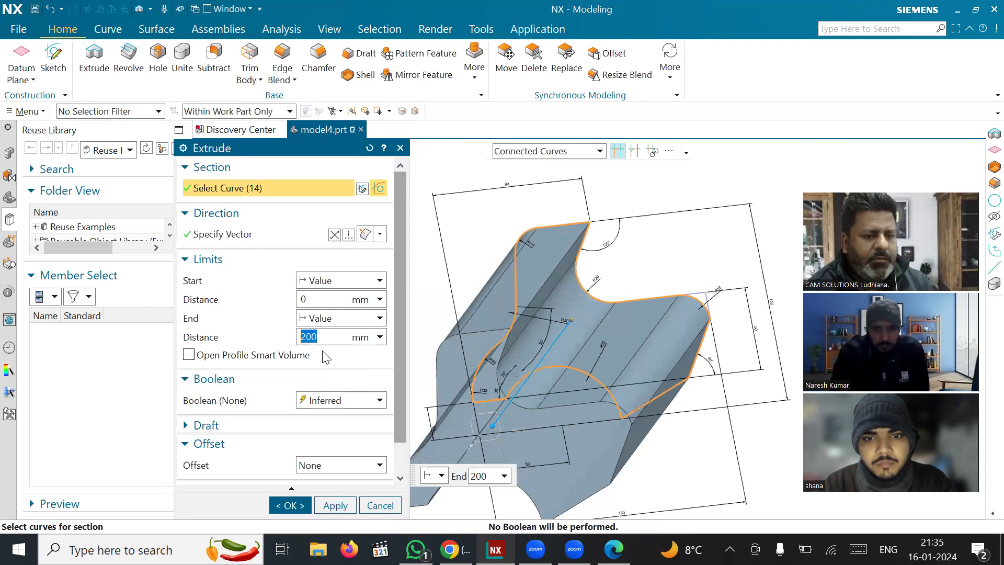
{"action": "left_click", "coordinate": [290, 506]}
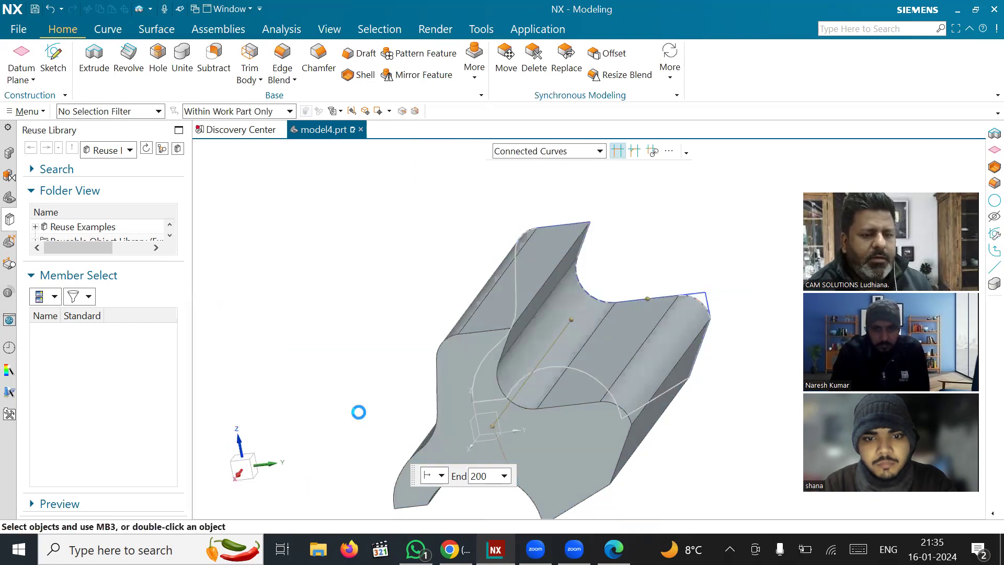
- Inspect the extruded solid from both ends and hide its profile sketch
{"action": "middle_click_drag", "start_coordinate": [429, 262], "coordinate": [466, 273]}
{"action": "scroll", "coordinate": [464, 274], "scroll_direction": "up", "scroll_amount": 3}
{"action": "scroll", "coordinate": [550, 365], "scroll_direction": "down", "scroll_amount": 3}
{"action": "scroll", "coordinate": [386, 256], "scroll_direction": "up", "scroll_amount": 2}
{"action": "middle_click_drag", "start_coordinate": [386, 256], "coordinate": [346, 244]}
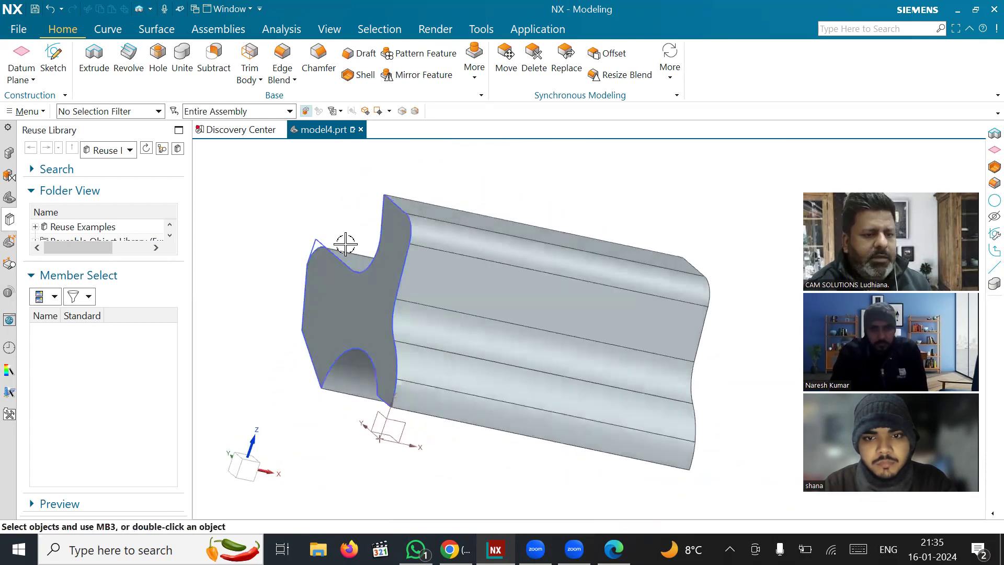
{"action": "left_click", "coordinate": [317, 238]}
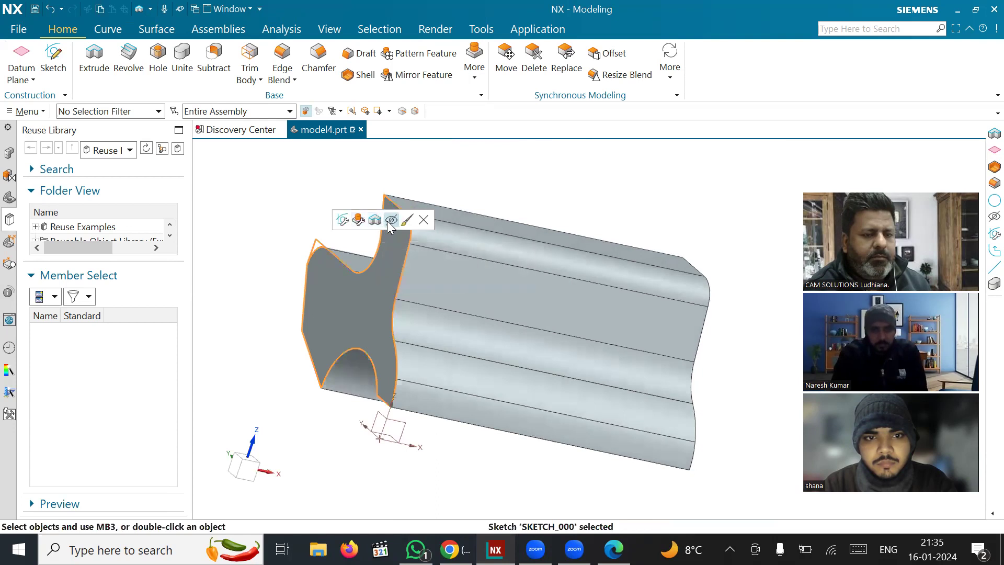
{"action": "left_click", "coordinate": [392, 221]}
{"action": "mouse_move", "coordinate": [346, 229]}
{"action": "middle_mouse_down"}
{"action": "mouse_move", "coordinate": [258, 220]}
{"action": "mouse_move", "coordinate": [270, 221]}
{"action": "middle_mouse_up"}
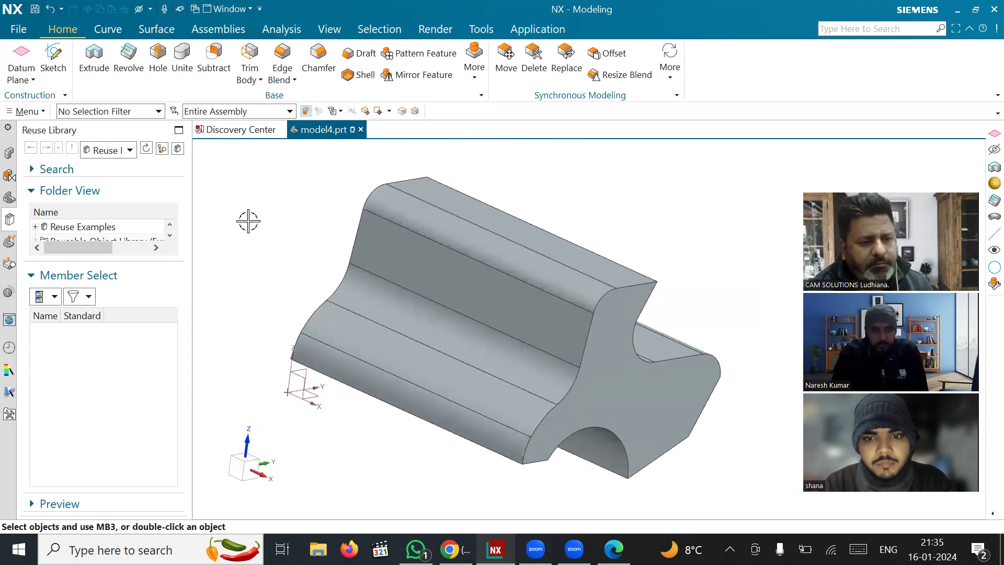
- Reopen the solid's Extrude settings to review its section curves, sketch dimensions and limits, leaving the values unchanged
{"action": "middle_click_drag", "start_coordinate": [298, 305], "coordinate": [300, 302]}
{"action": "double_click", "coordinate": [610, 378]}
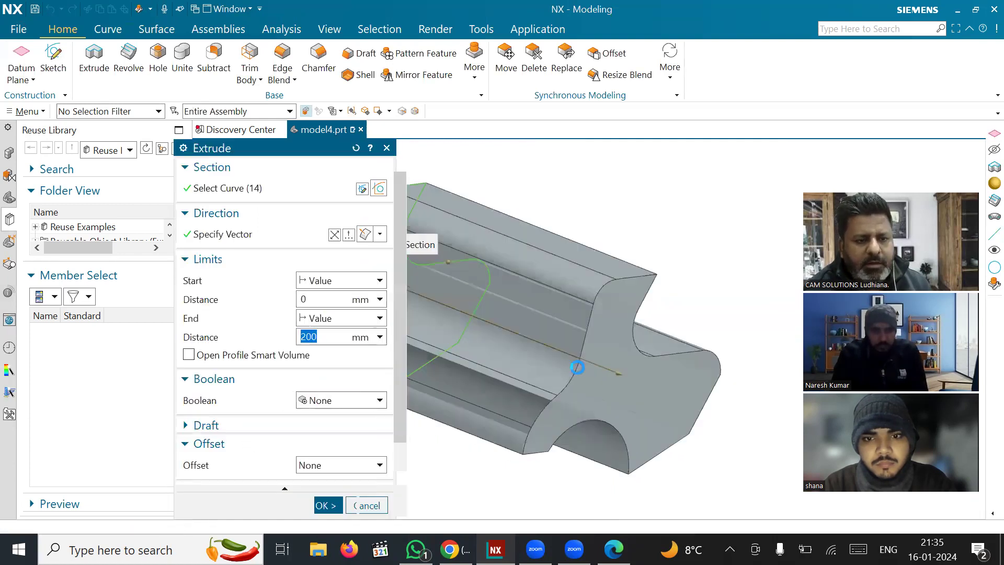
{"action": "middle_click_drag", "start_coordinate": [528, 321], "coordinate": [592, 313]}
{"action": "scroll", "coordinate": [592, 312], "scroll_direction": "up", "scroll_amount": 2}
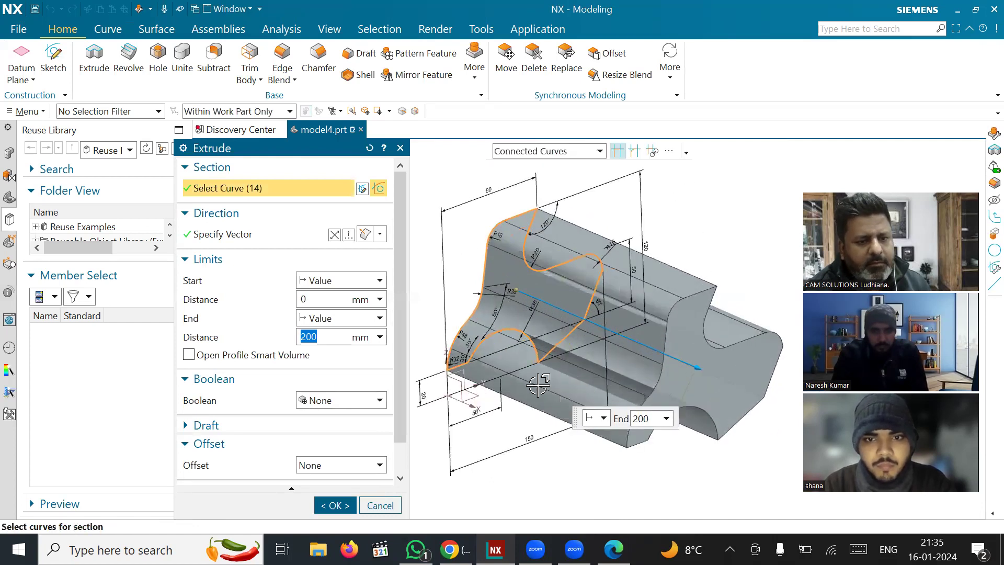
{"action": "middle_click_drag", "start_coordinate": [660, 404], "coordinate": [697, 410], "text": "shift"}
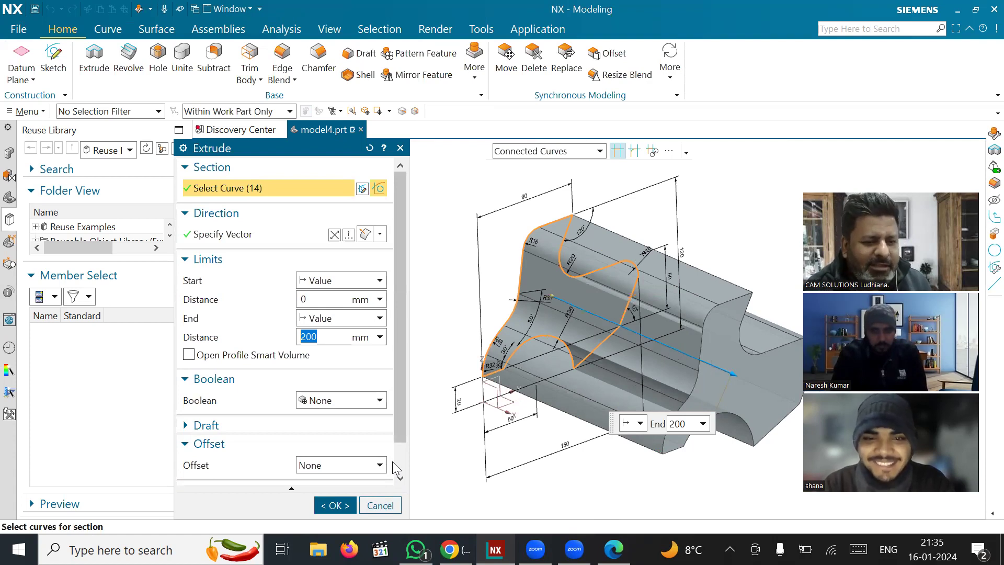
{"action": "scroll", "coordinate": [650, 306], "scroll_direction": "up", "scroll_amount": 4}
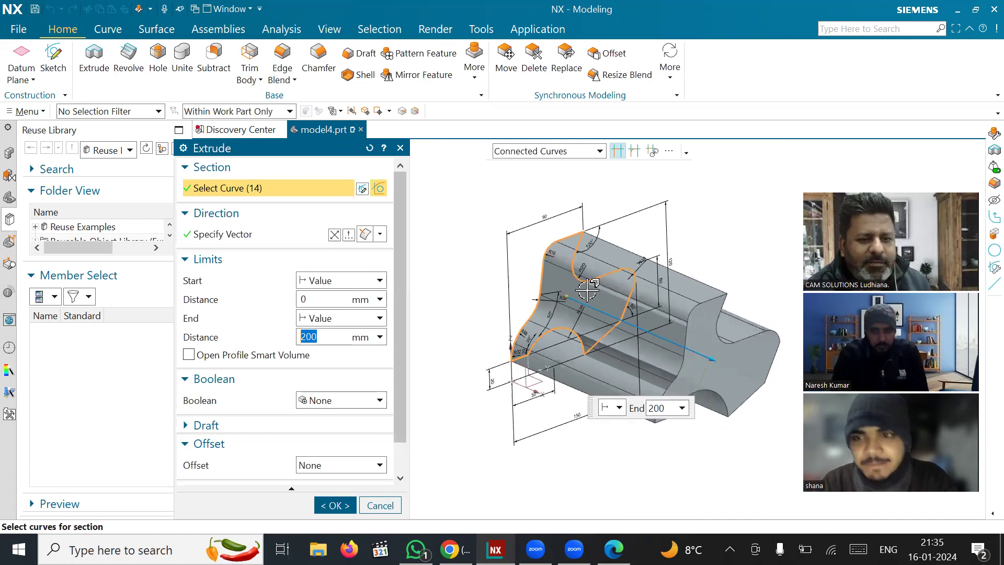
{"action": "scroll", "coordinate": [642, 296], "scroll_direction": "down", "scroll_amount": 2}
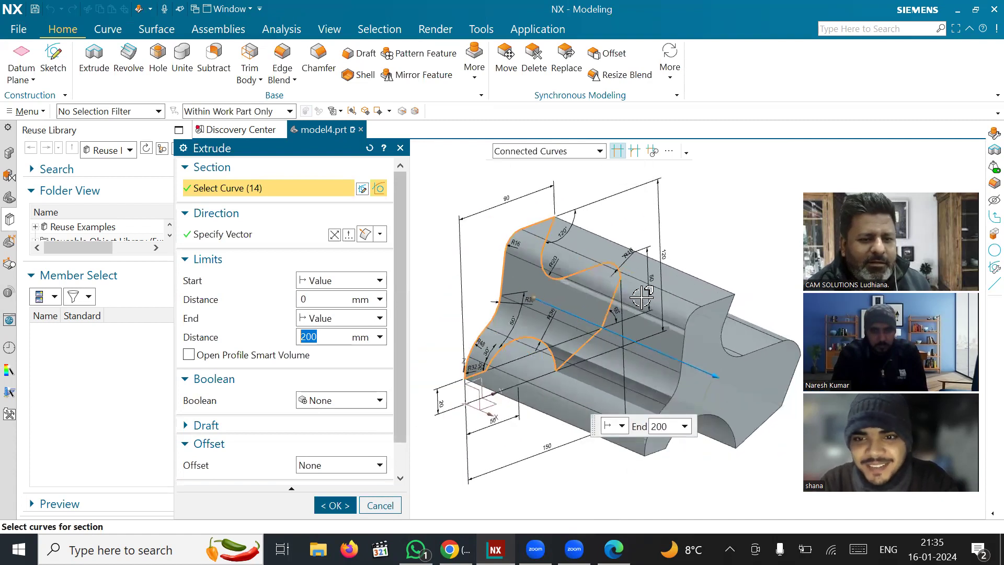
{"action": "left_click", "coordinate": [352, 504]}
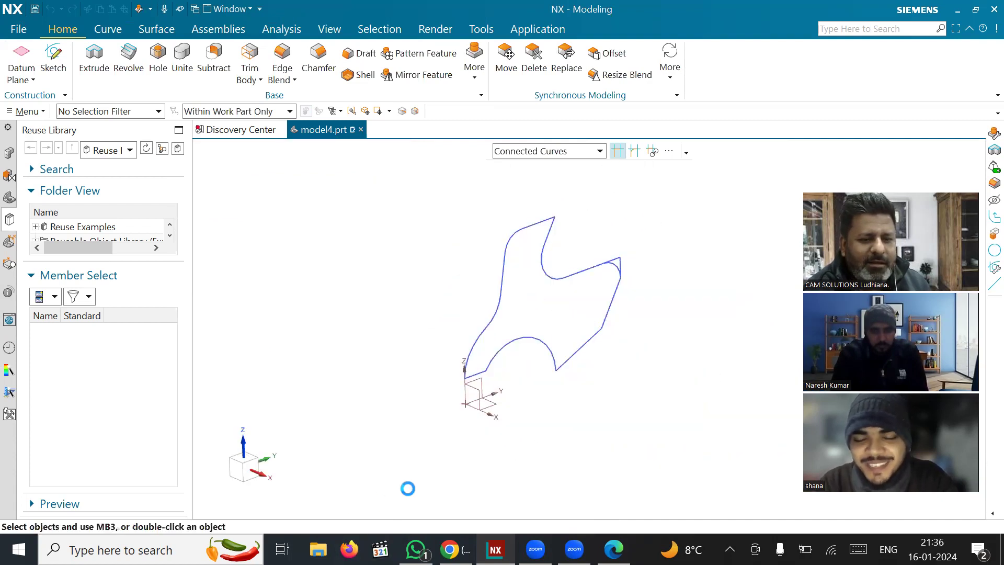
{"action": "middle_click_drag", "start_coordinate": [519, 445], "coordinate": [525, 451]}
{"action": "scroll", "coordinate": [525, 451], "scroll_direction": "up", "scroll_amount": 2}
{"action": "scroll", "coordinate": [499, 442], "scroll_direction": "down", "scroll_amount": 2}
{"action": "scroll", "coordinate": [682, 372], "scroll_direction": "up", "scroll_amount": 2}
{"action": "double_click", "coordinate": [681, 372]}
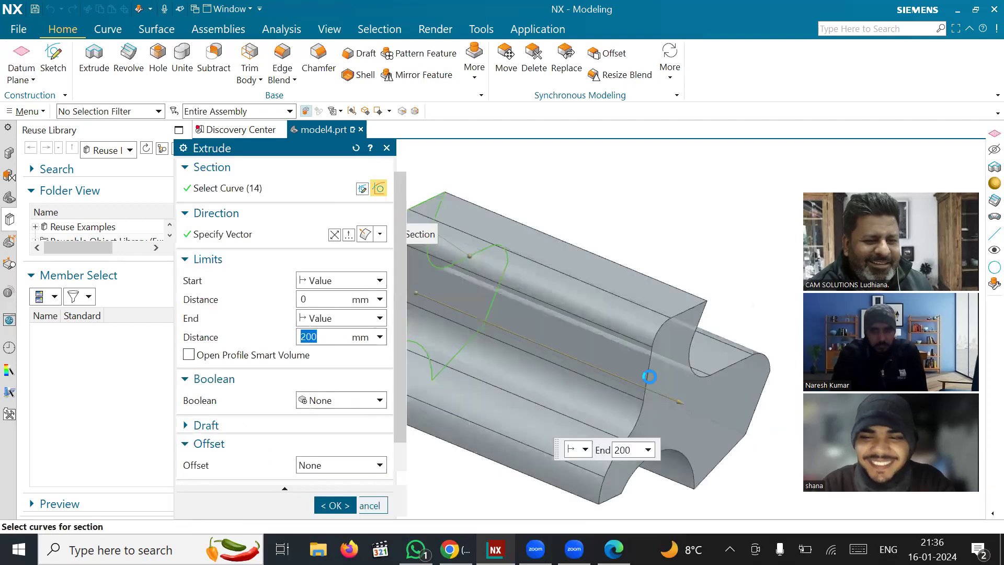
{"action": "left_click", "coordinate": [387, 508]}
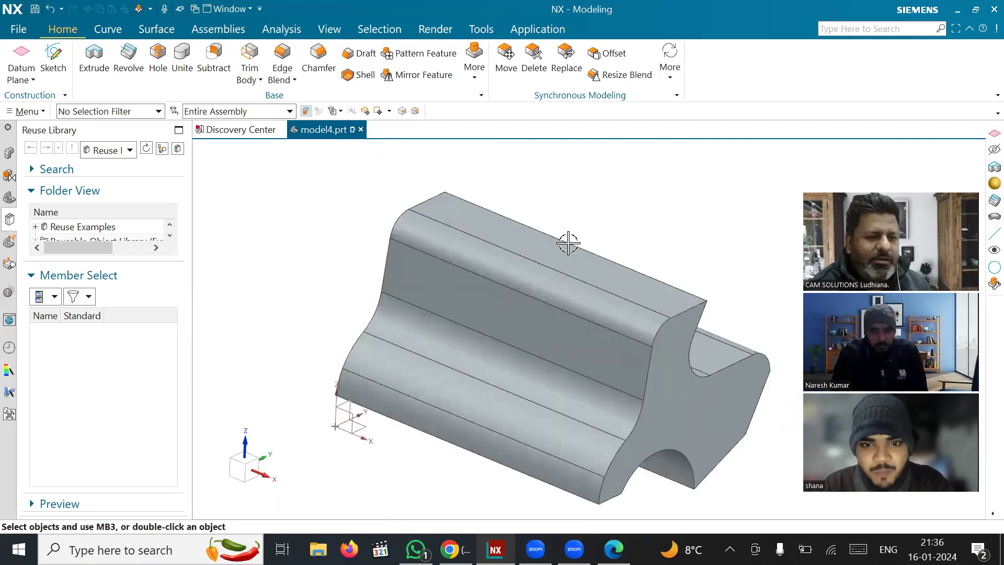
{"action": "scroll", "coordinate": [347, 225], "scroll_direction": "down", "scroll_amount": 2}
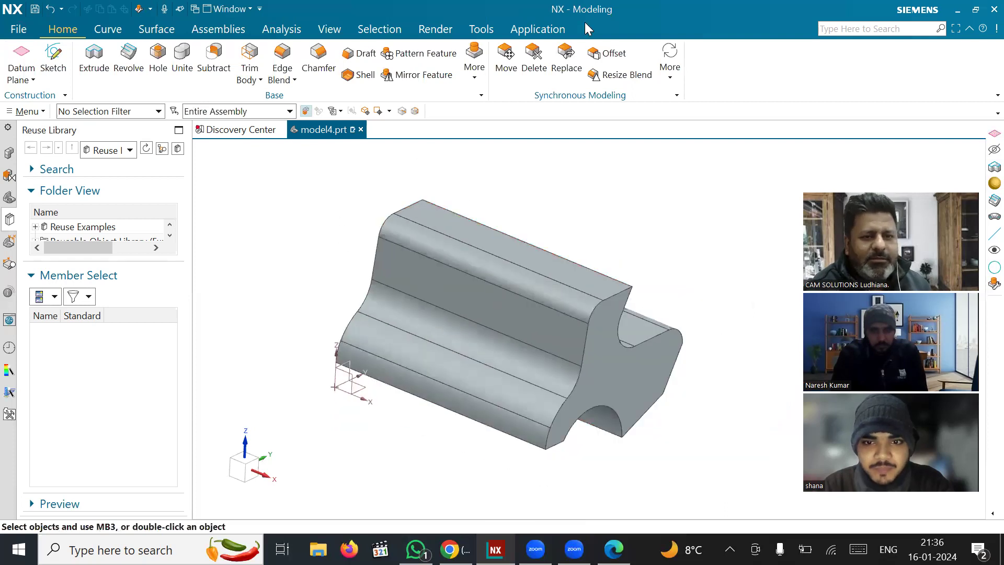